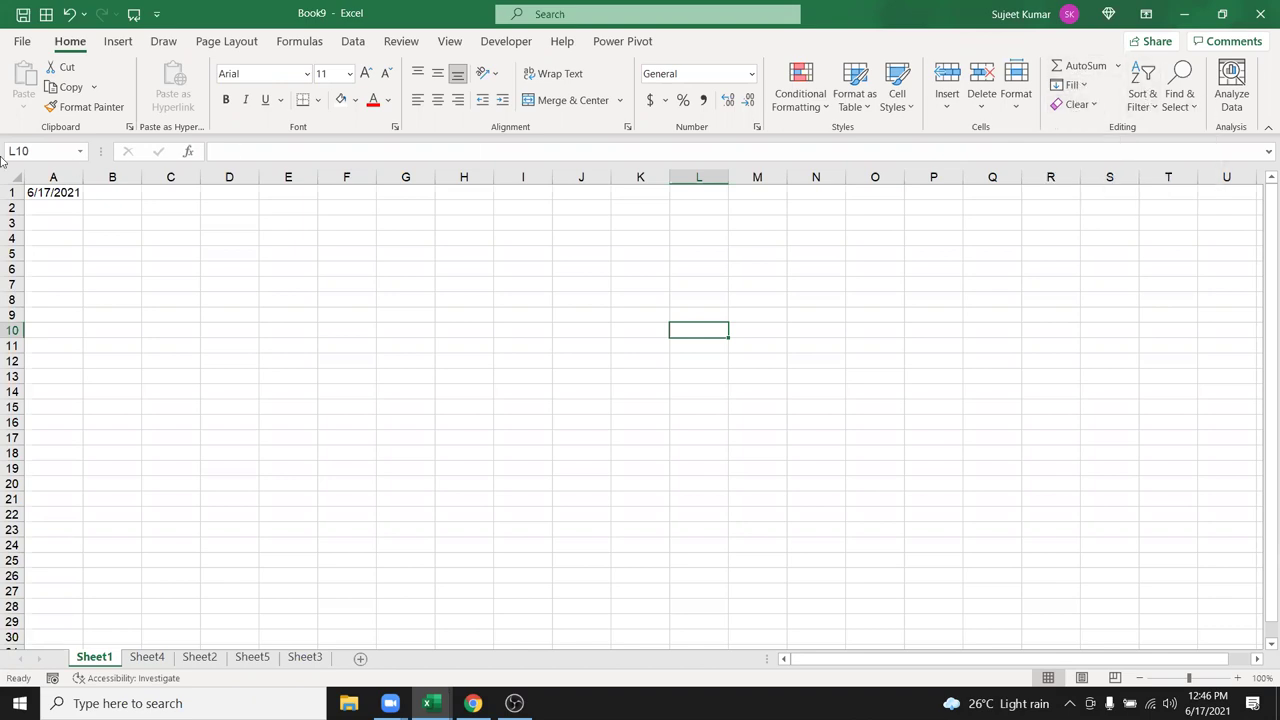
- Clear the old date from A1:B3, then enter 85 in A1 formatted as General
click(103, 263)
drag(112, 222, 53, 192)
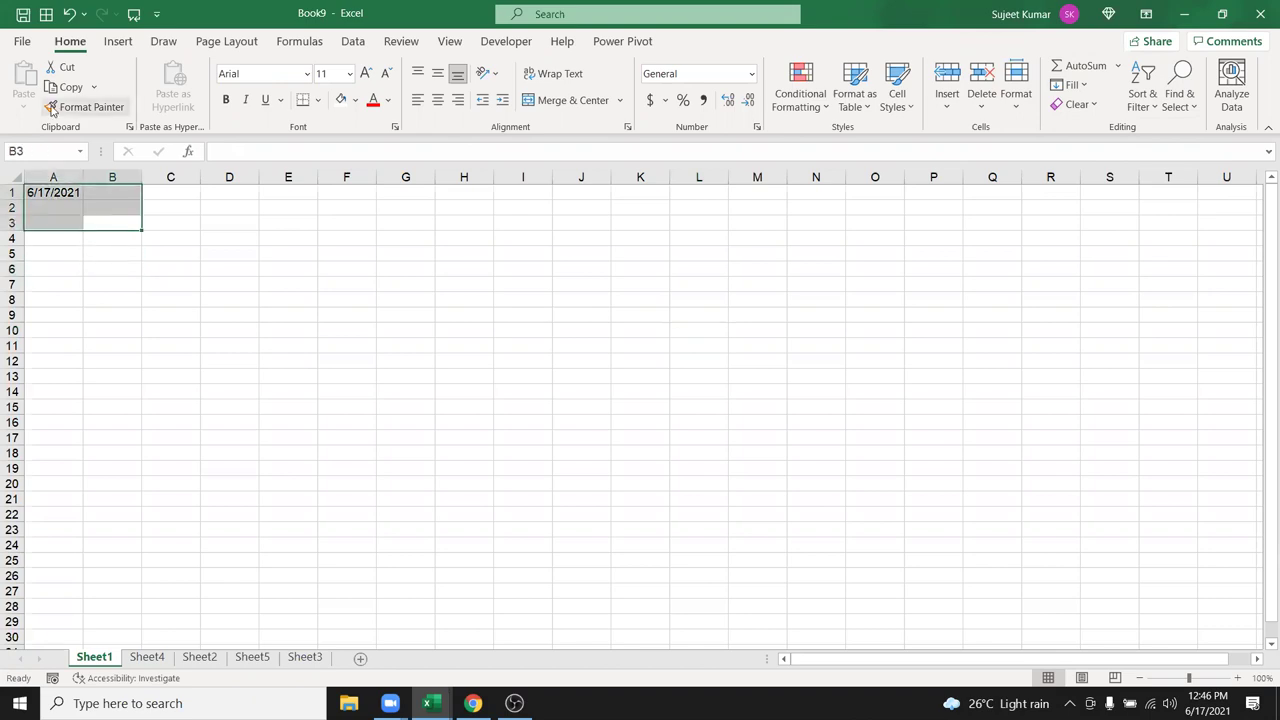
key(Delete)
key(Up)
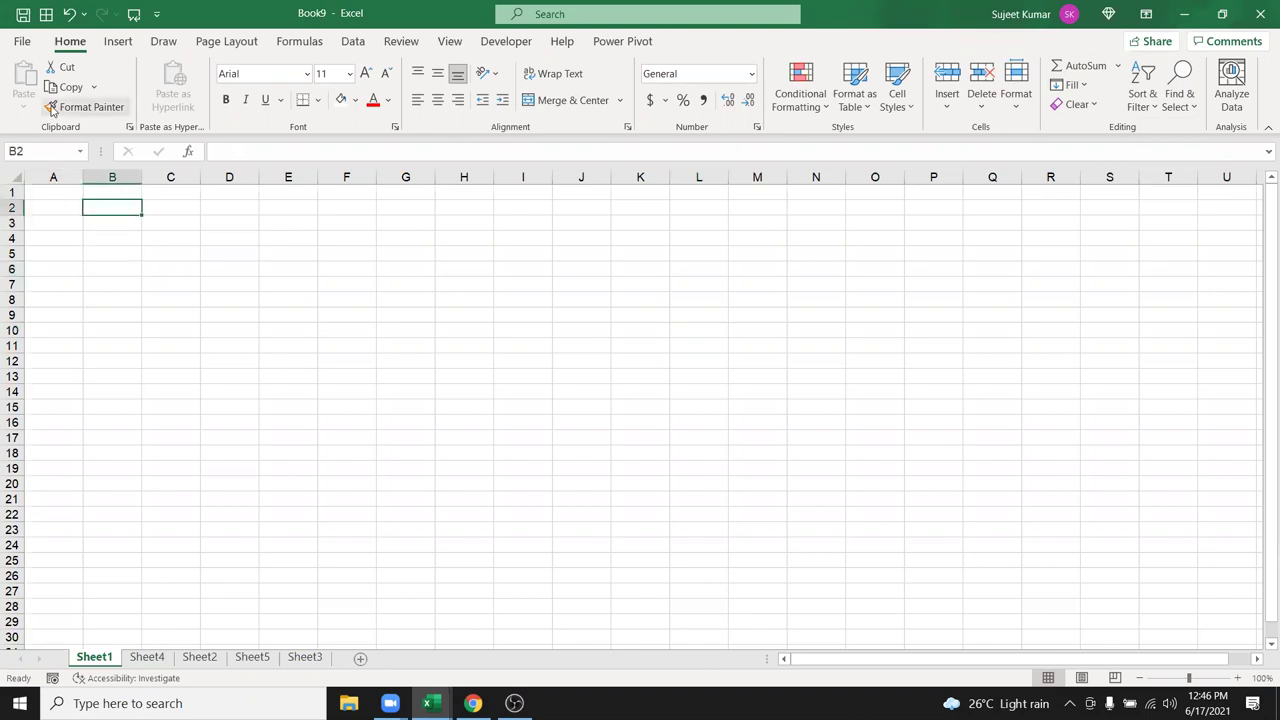
key(Up)
key(Left)
text(85)
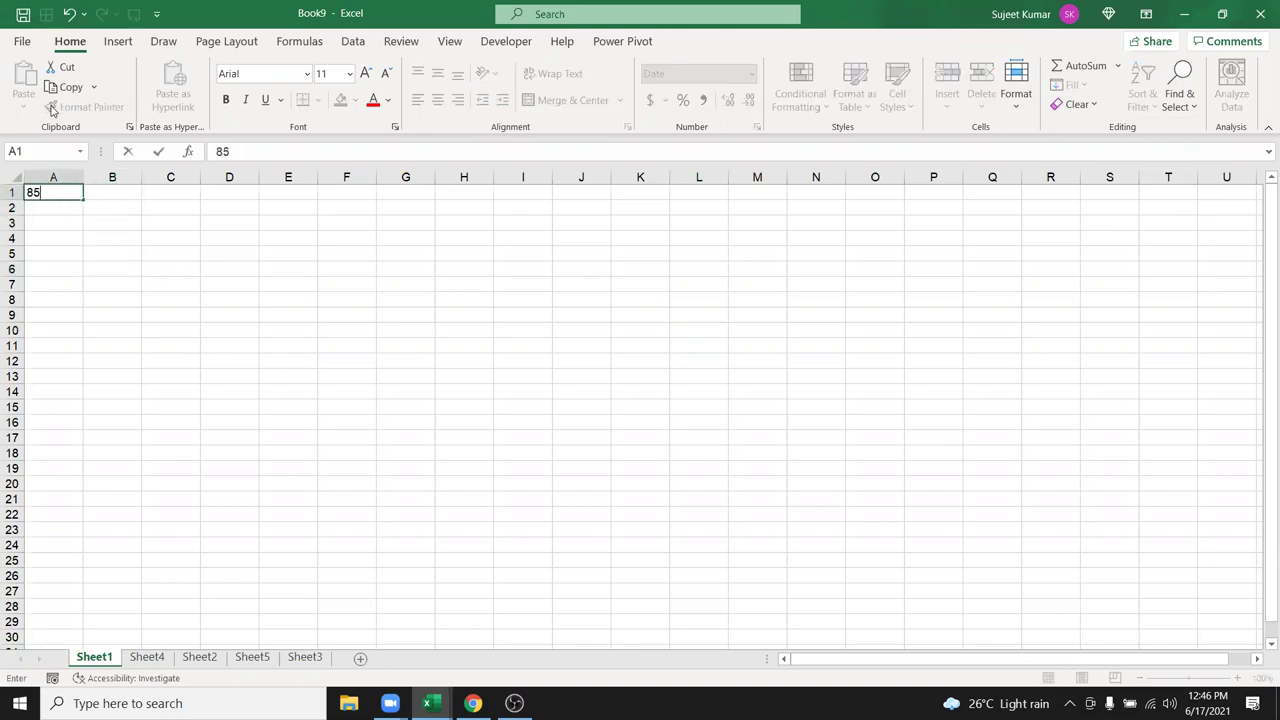
key(Return)
text(1)
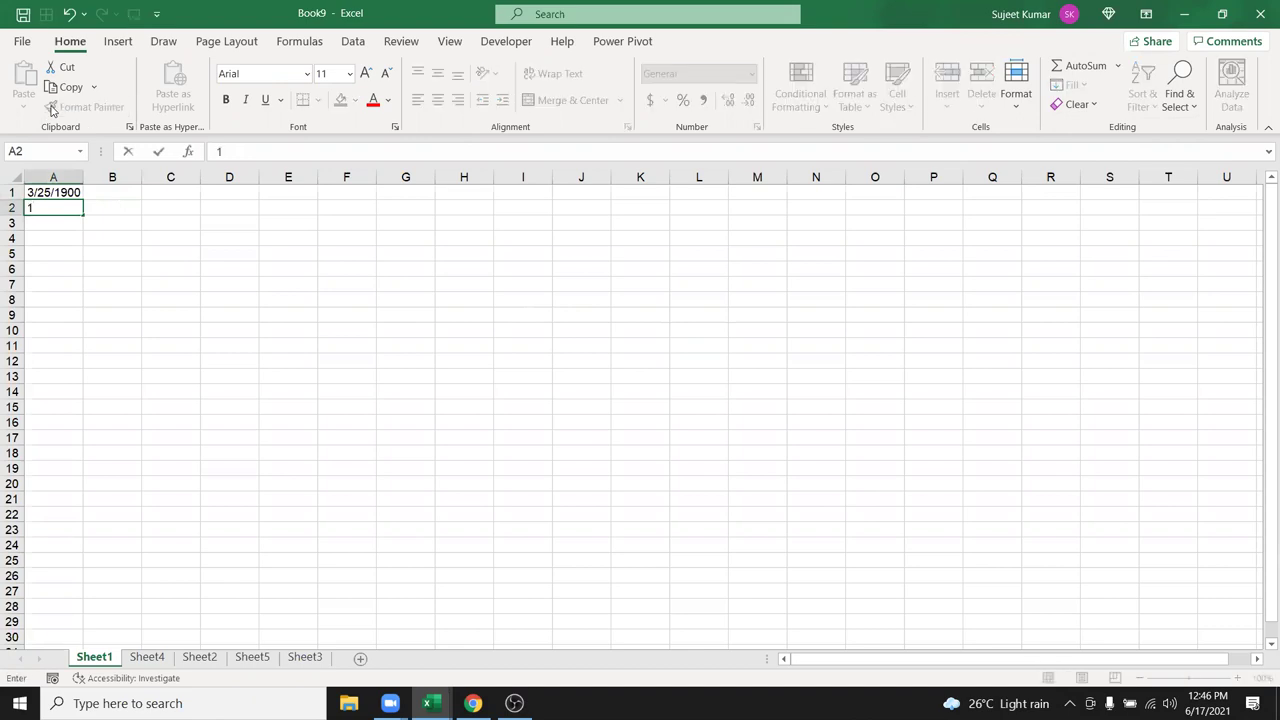
key(Escape)
key(Up)
key(ctrl+shift+grave)
- Enter 85, 36, 14, 78, 96, 36, 36 down A2:A8
key(Down)
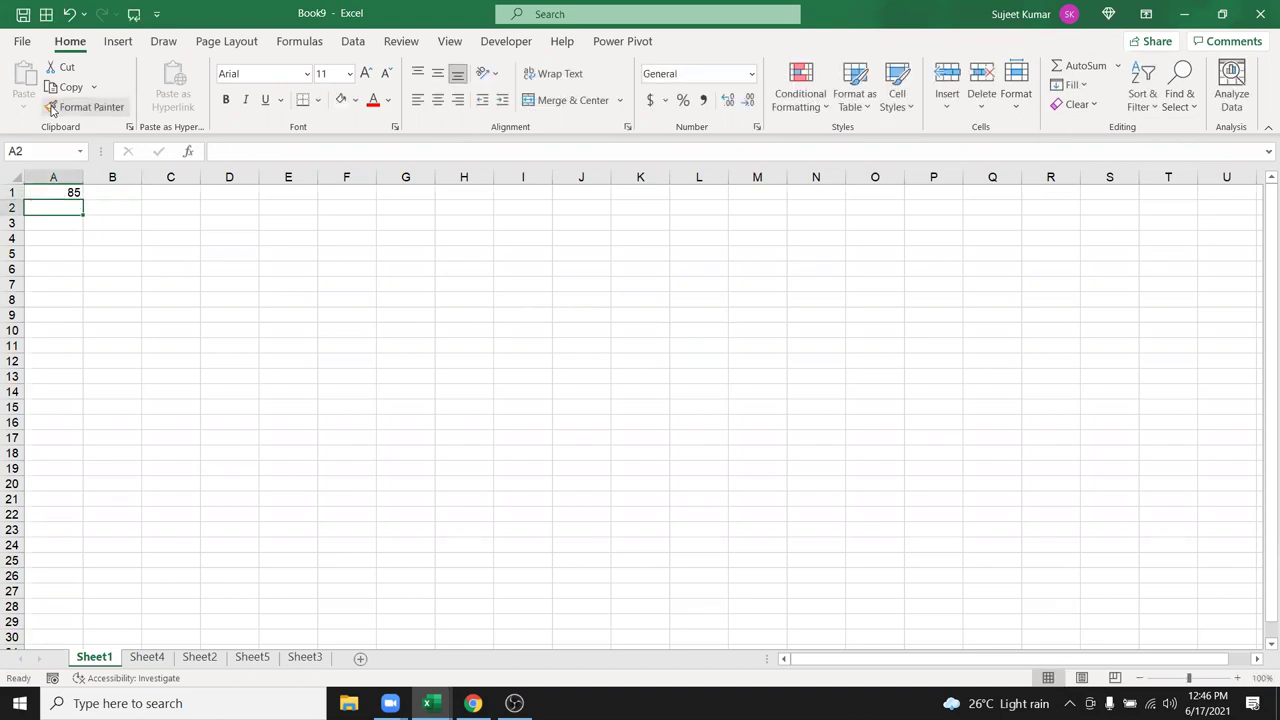
text(85)
key(Return)
text(36)
key(Return)
text(14)
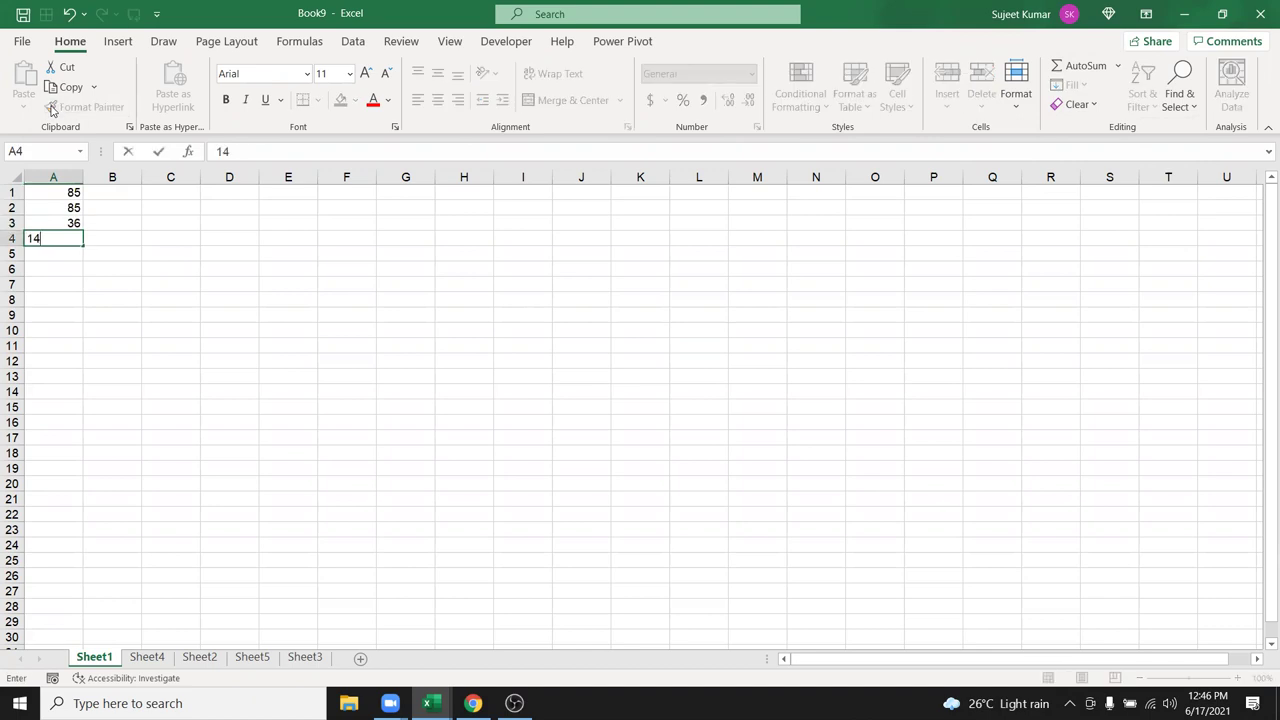
key(Return)
text(78)
key(Return)
text(96)
key(Return)
text(36)
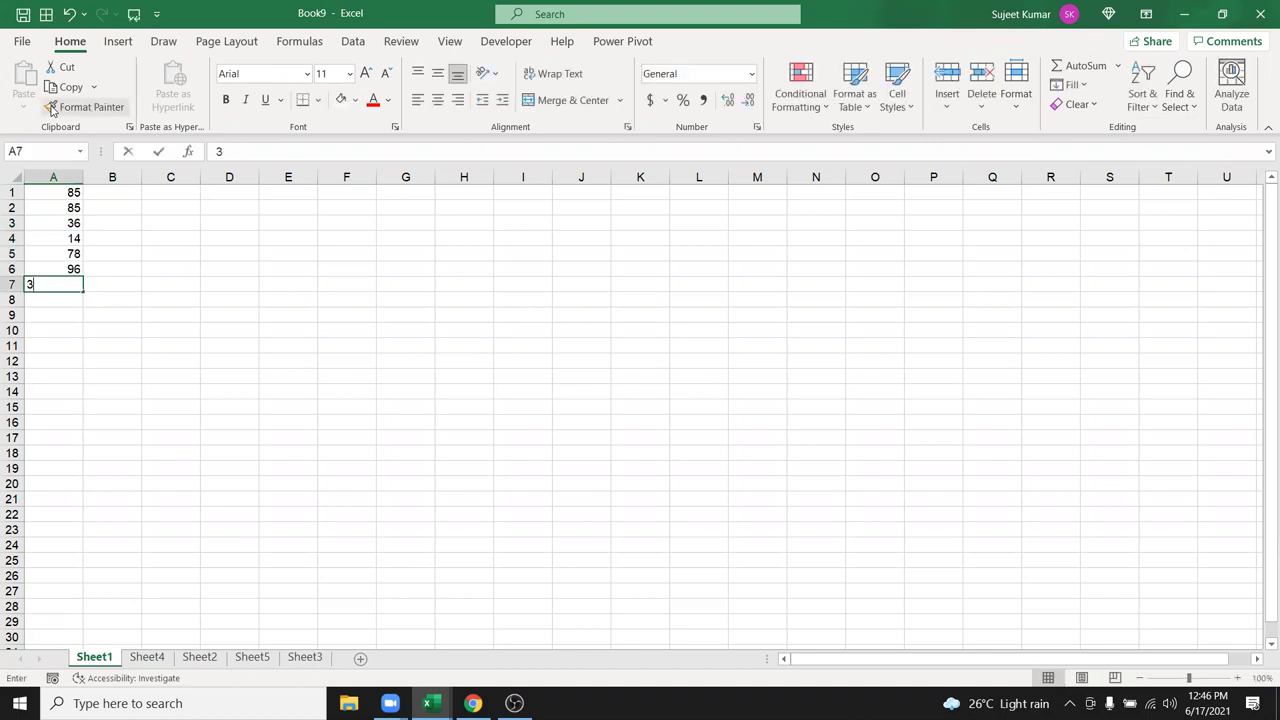
key(Return)
text(36)
key(Return)
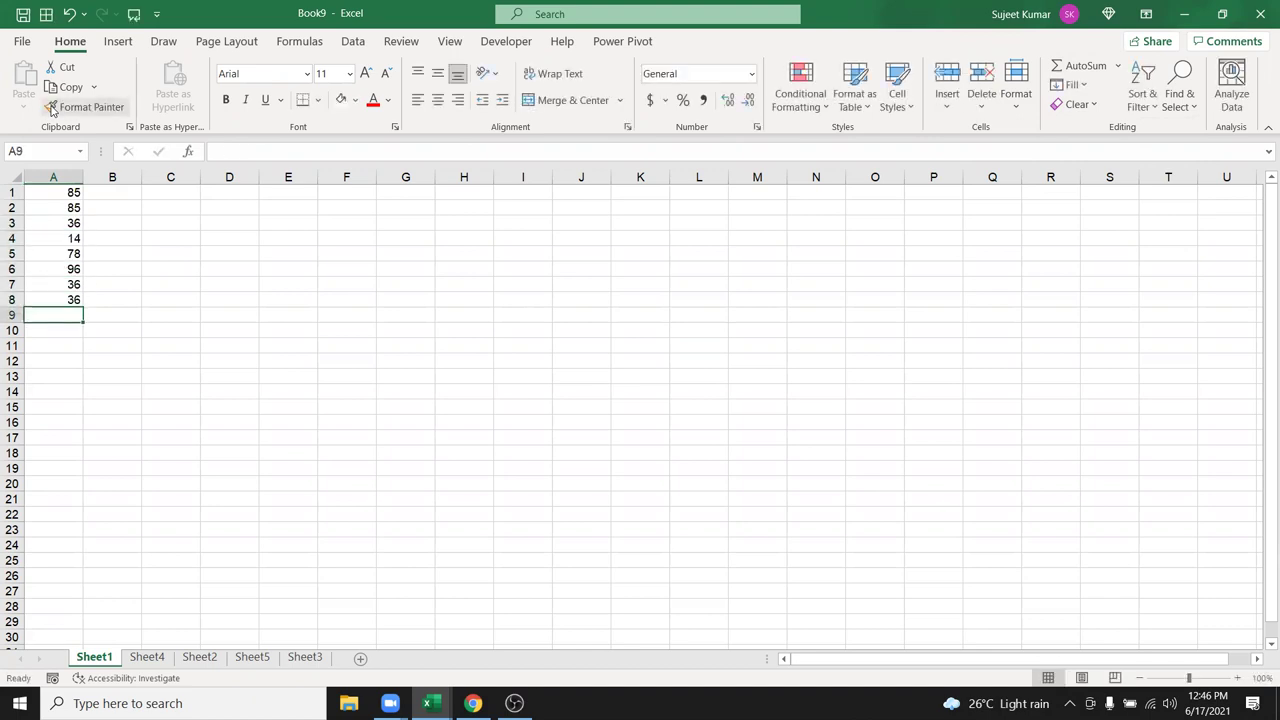
text(=SUM()
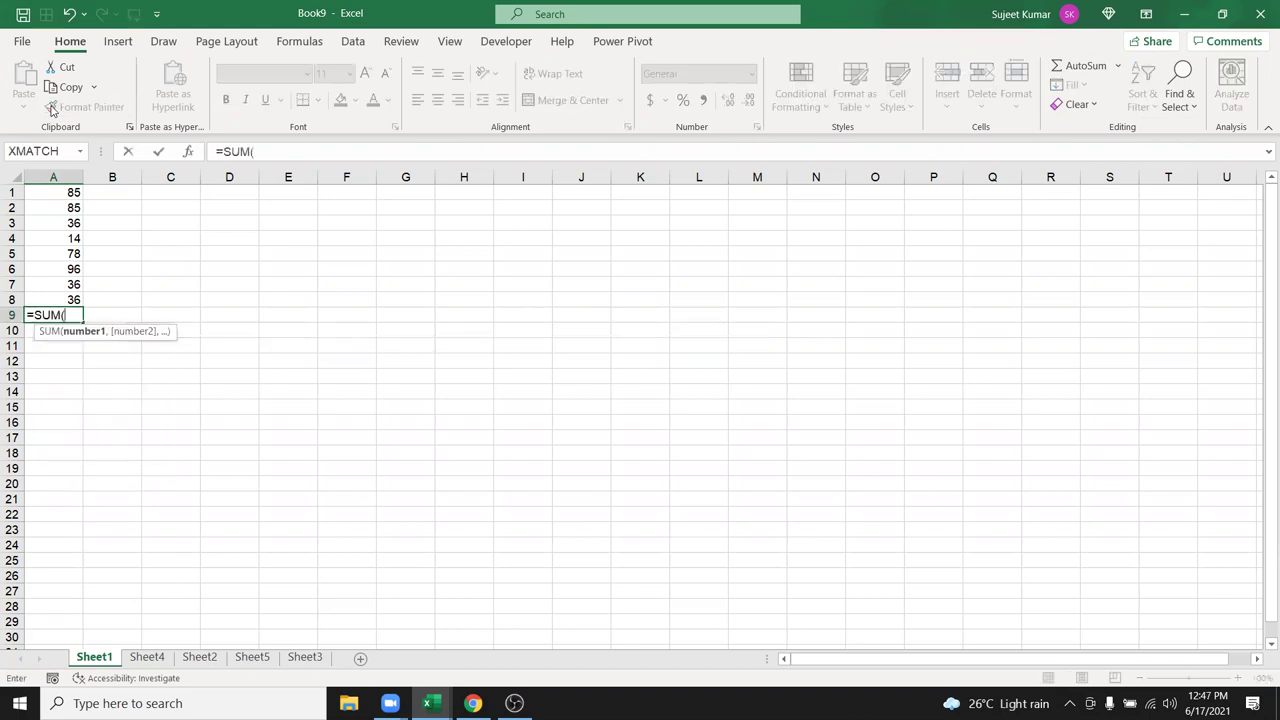
key(Up)
key(ctrl+shift+Up)
text())
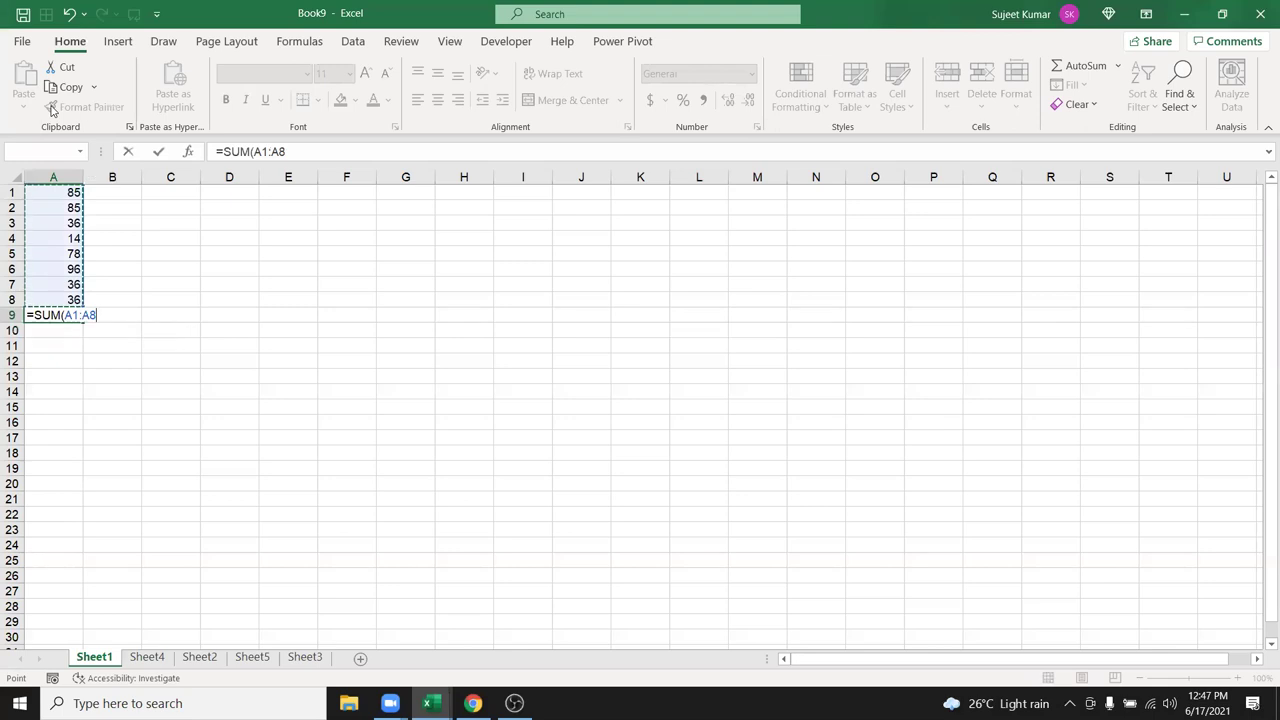
key(Return)
key(Up)
key(Delete)
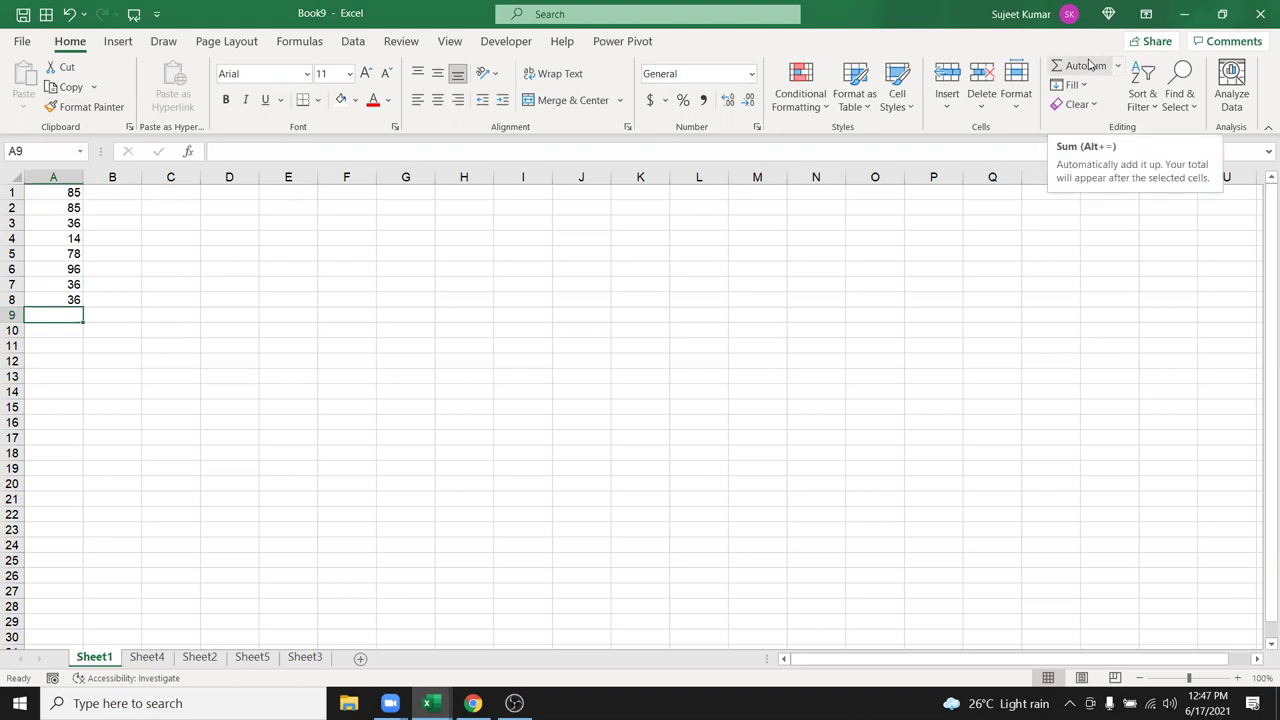
click(1084, 65)
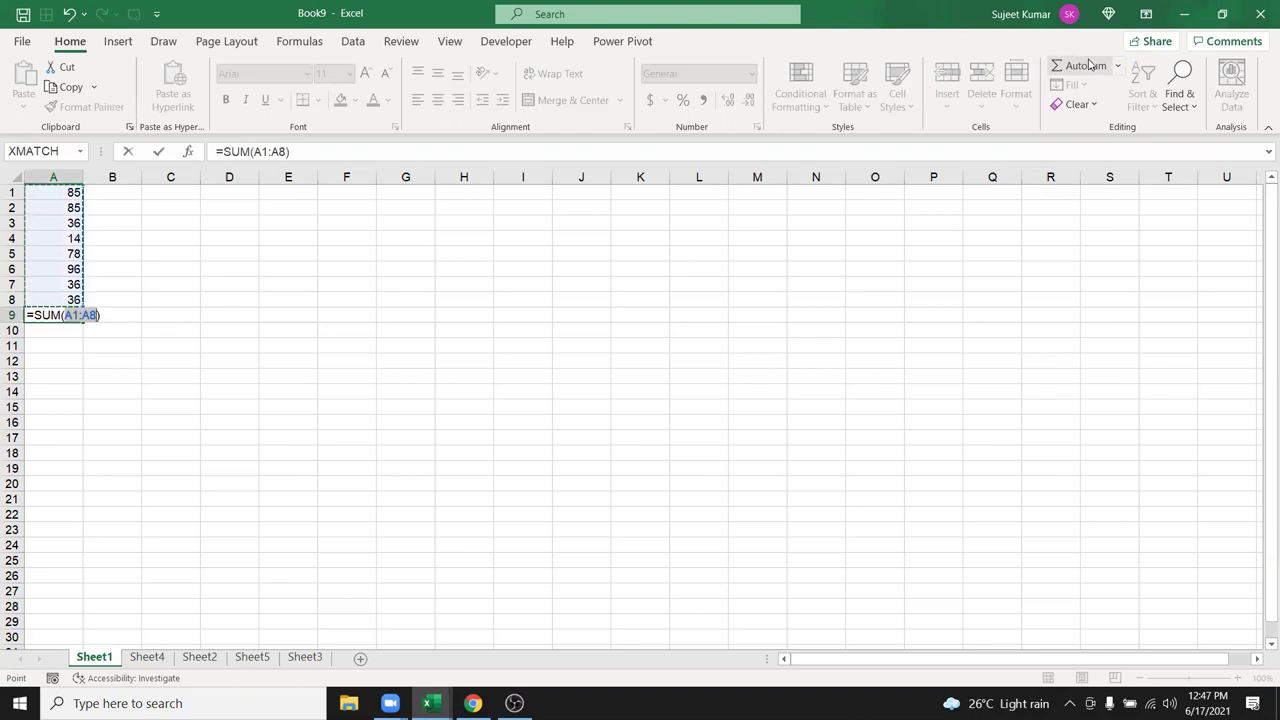
click(1090, 65)
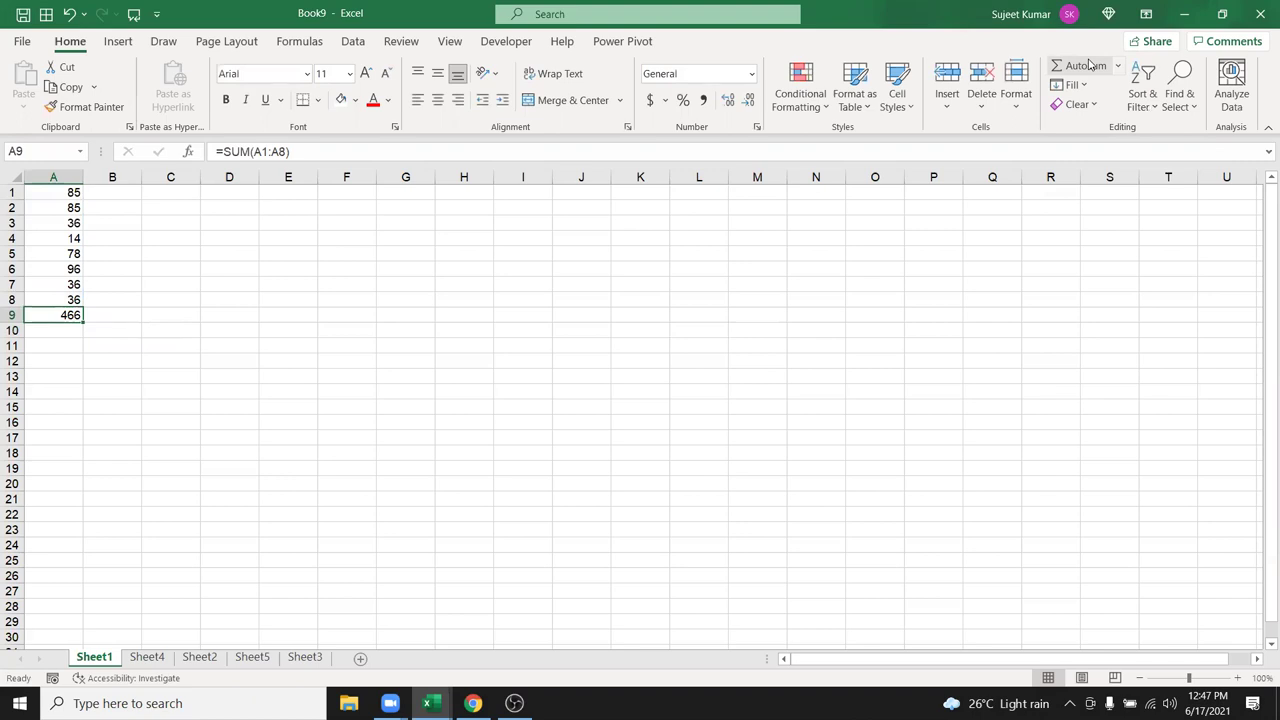
key(Delete)
click(1118, 68)
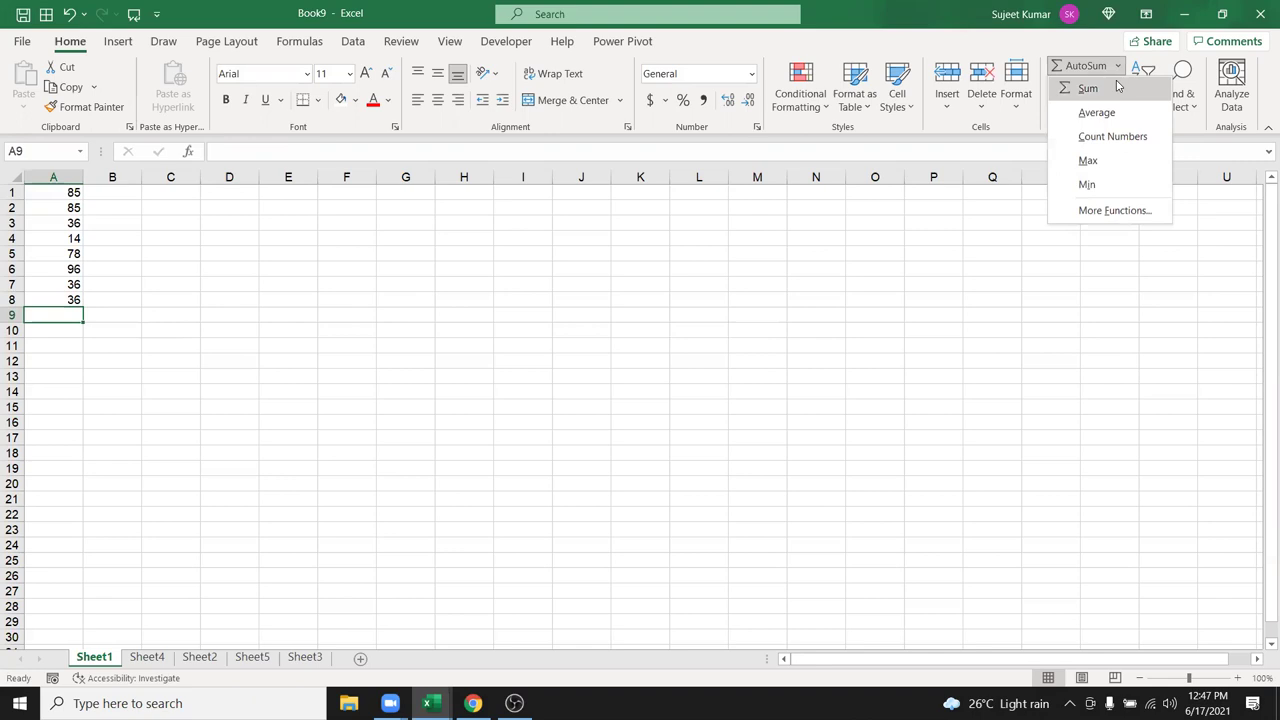
click(1112, 114)
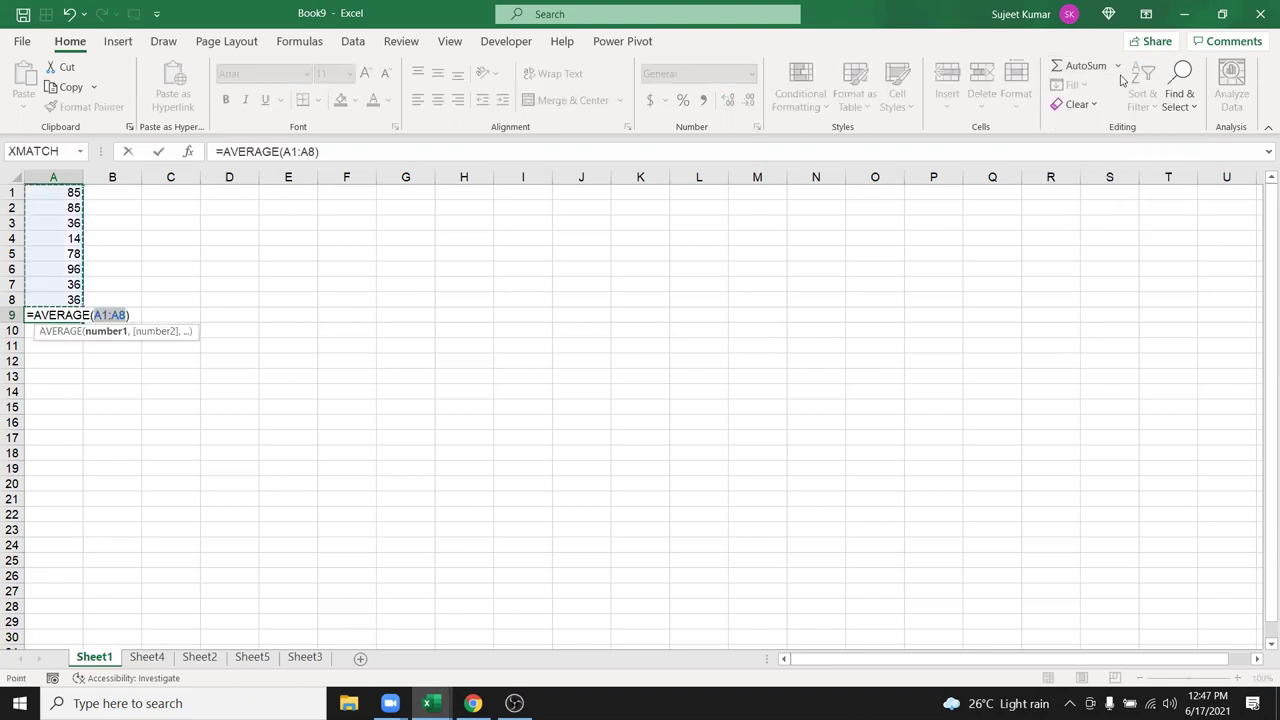
key(Escape)
click(1118, 68)
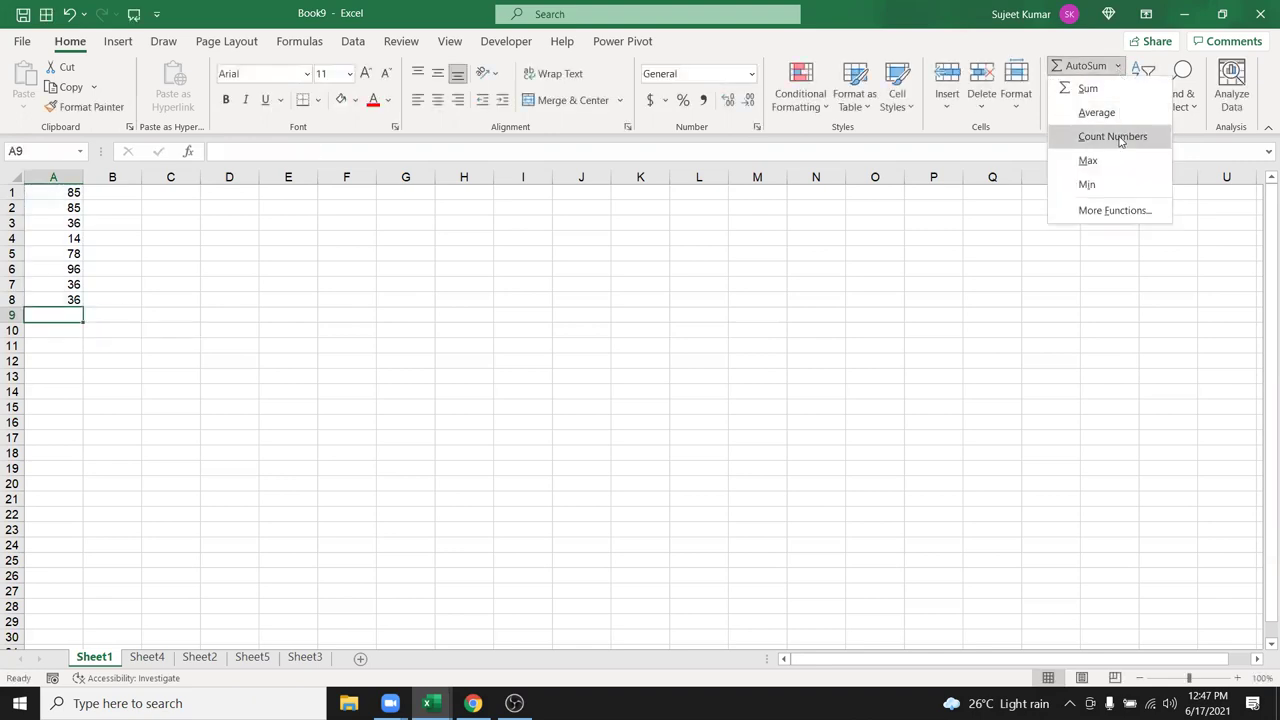
click(1120, 138)
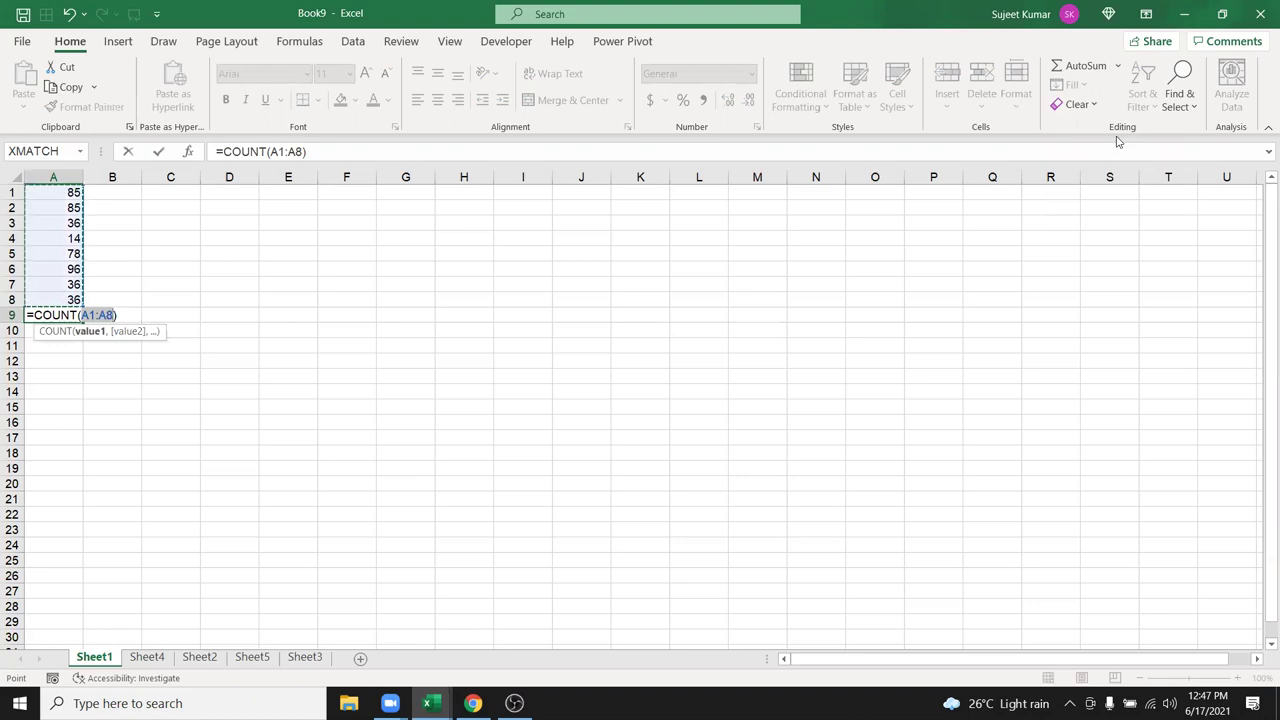
key(Escape)
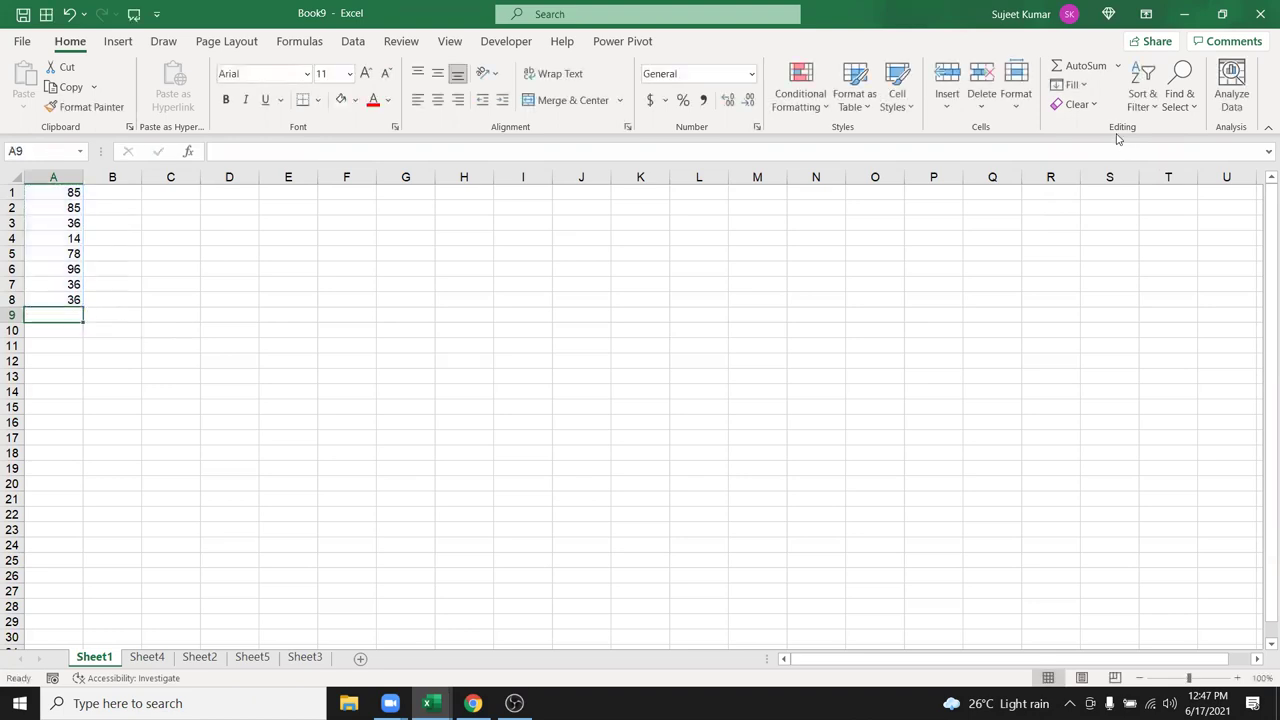
click(1118, 66)
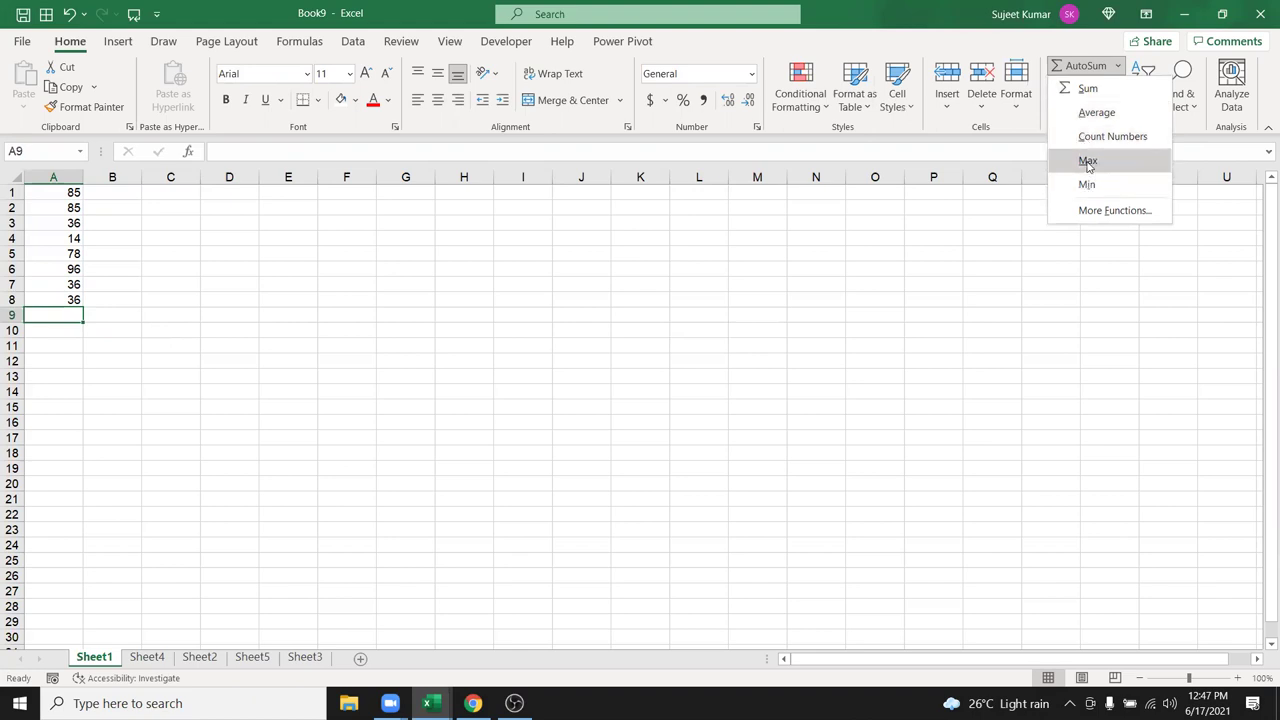
click(380, 251)
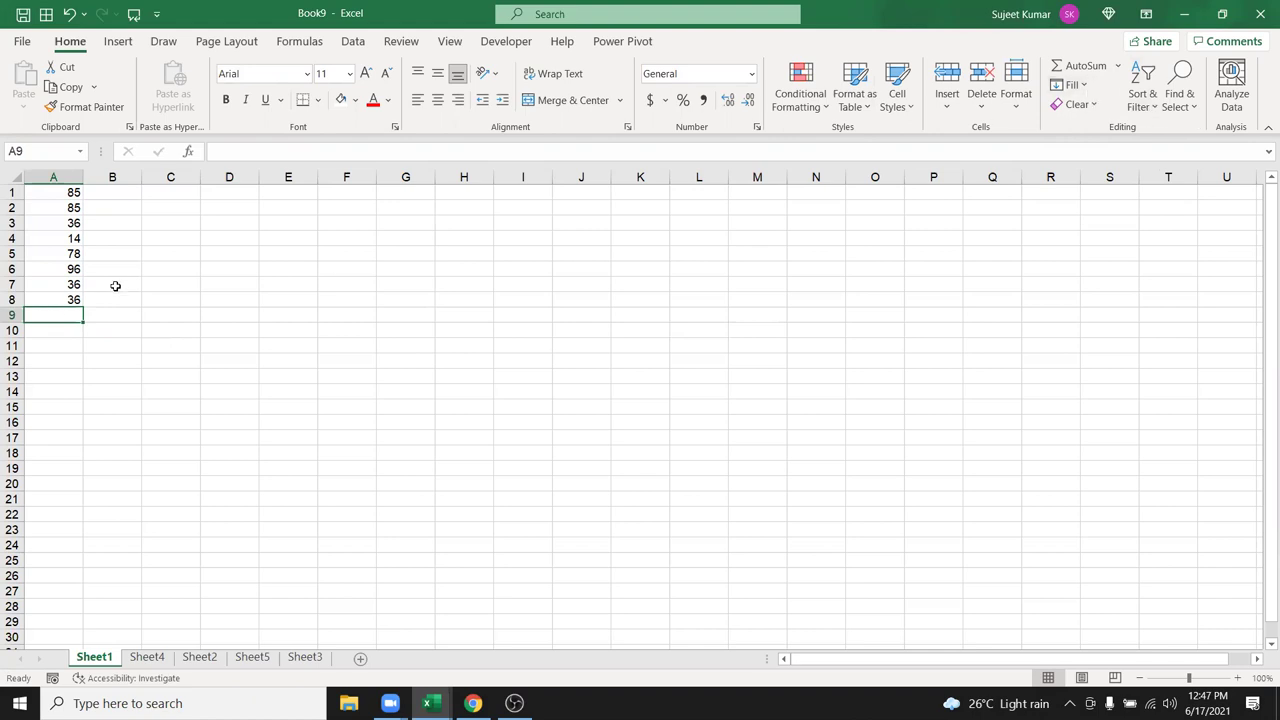
- Clear the eight numbers from A1:A8
drag(78, 300, 73, 172)
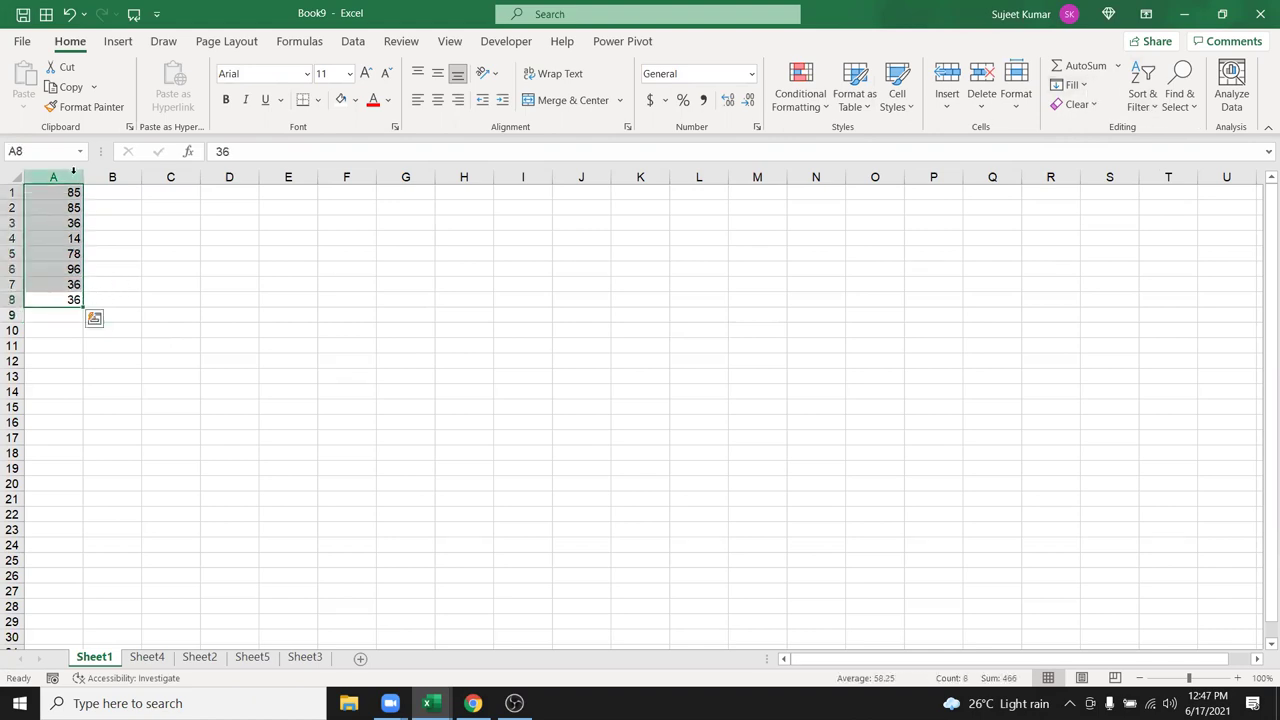
key(Delete)
key(Up)
key(ctrl+Home)
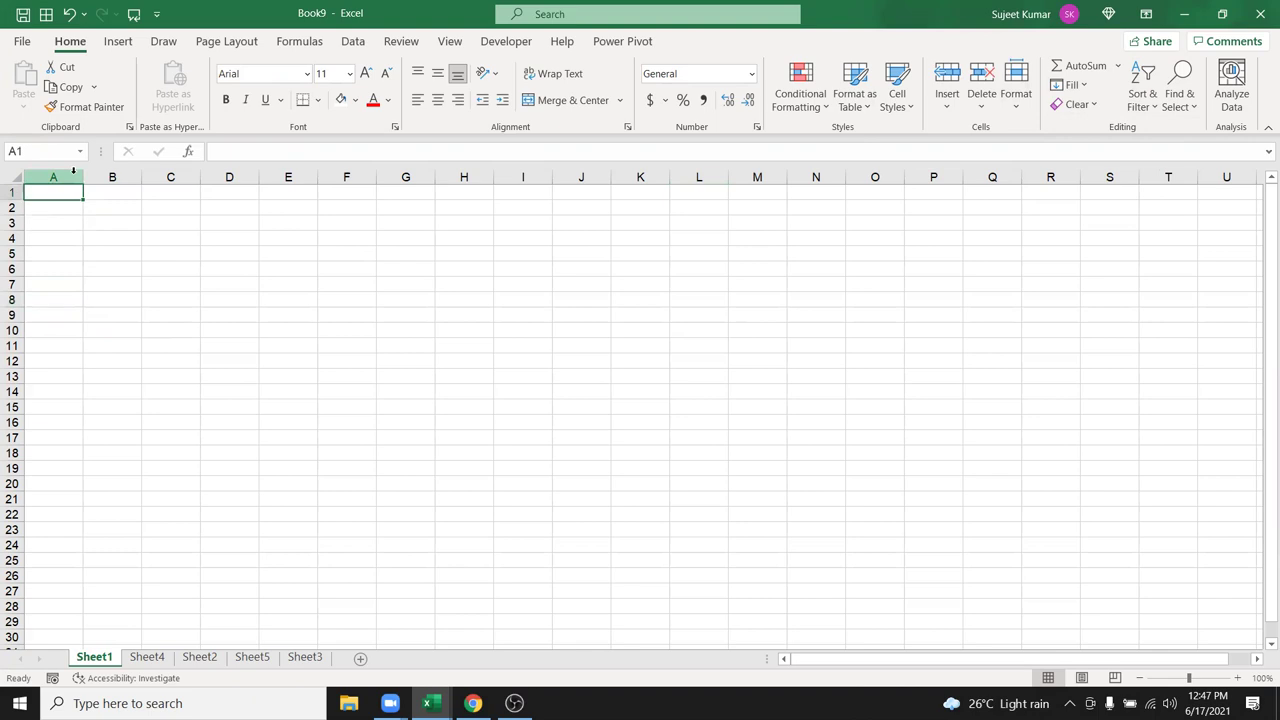
- Enter 1 and 2 in A1:A2 and fill the pattern down to row 21
text(1)
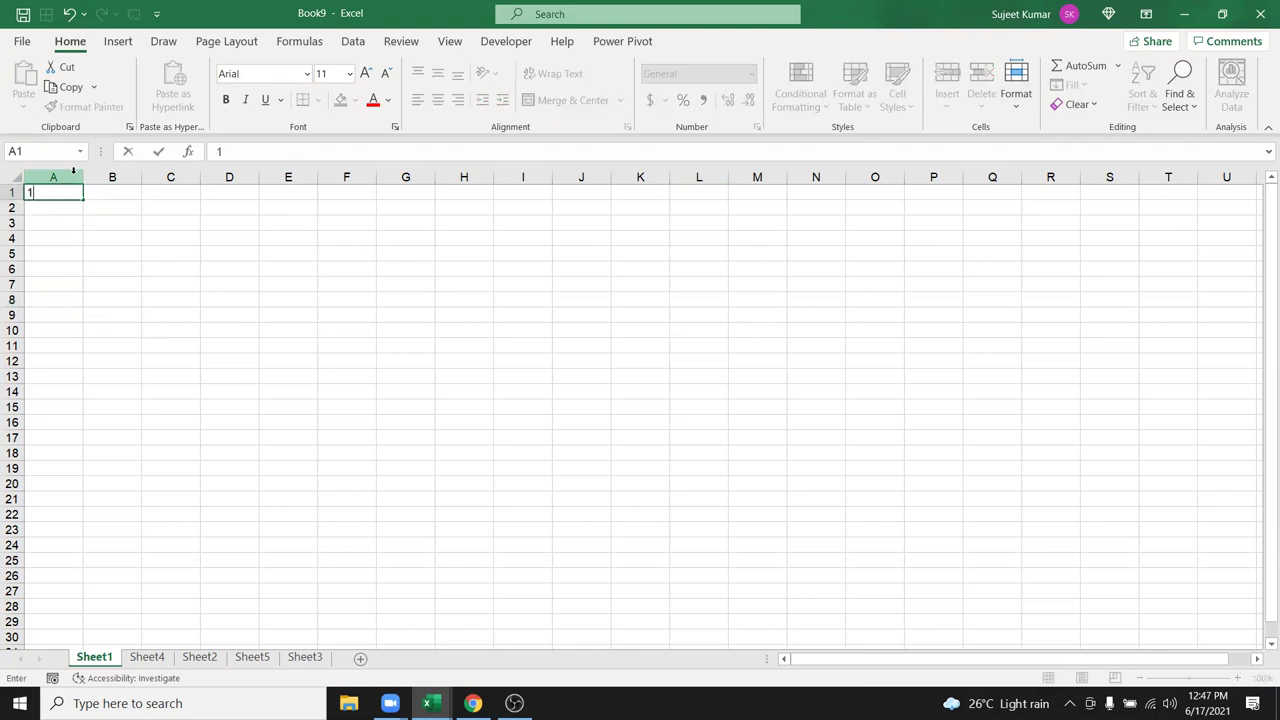
key(Return)
text(2)
key(ctrl+Return)
key(Up)
key(shift+Down)
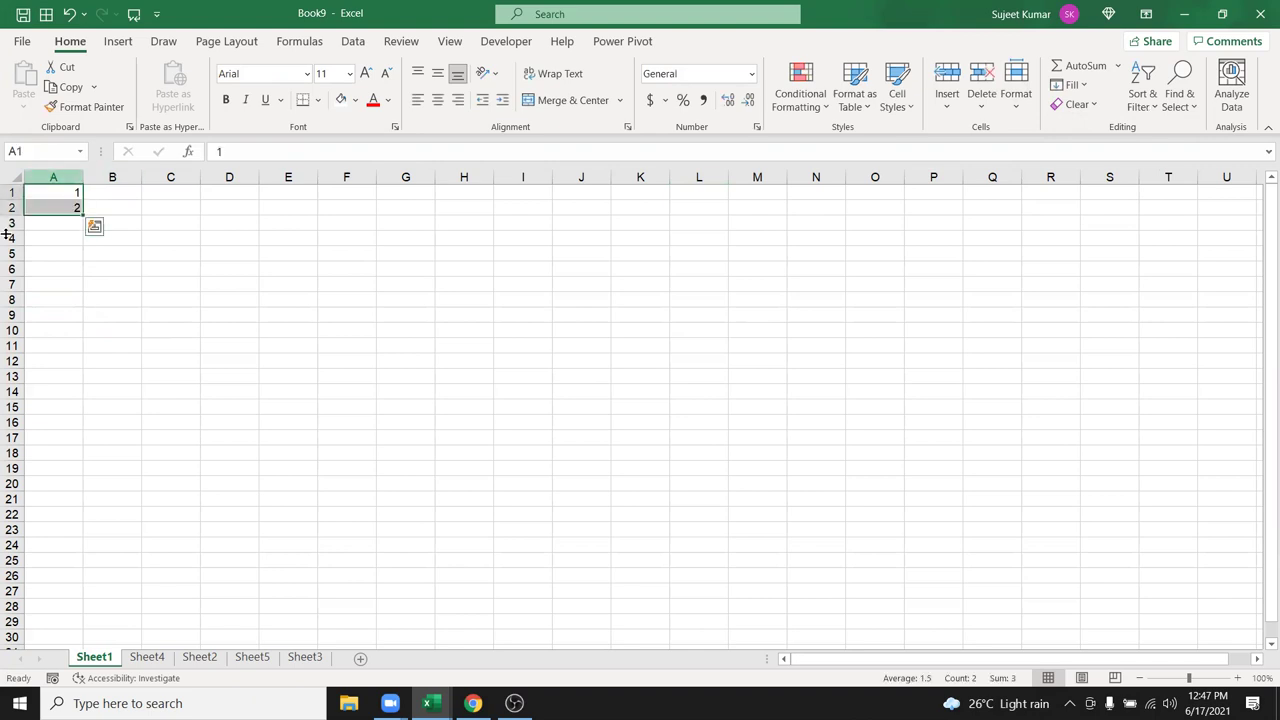
drag(80, 215, 66, 504)
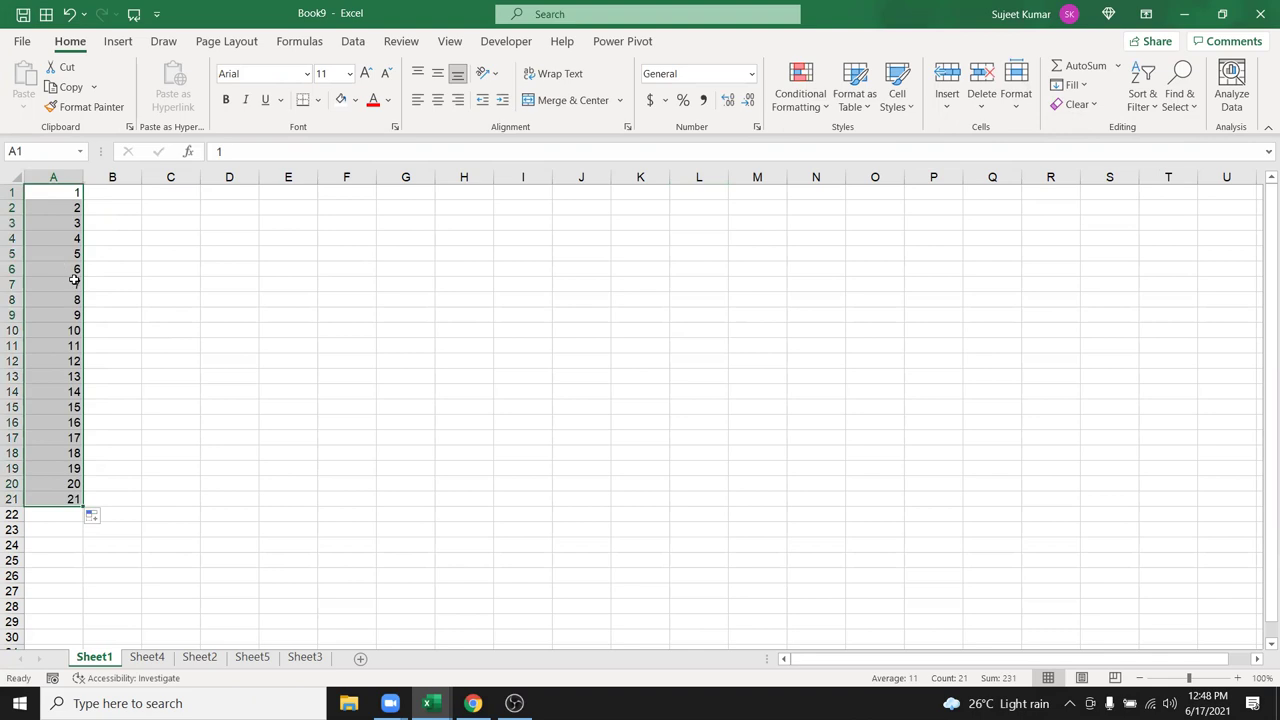
- Delete the series in A2:A21, keeping 1 in A1, and select A1:A25
key(Down)
key(ctrl+shift+Down)
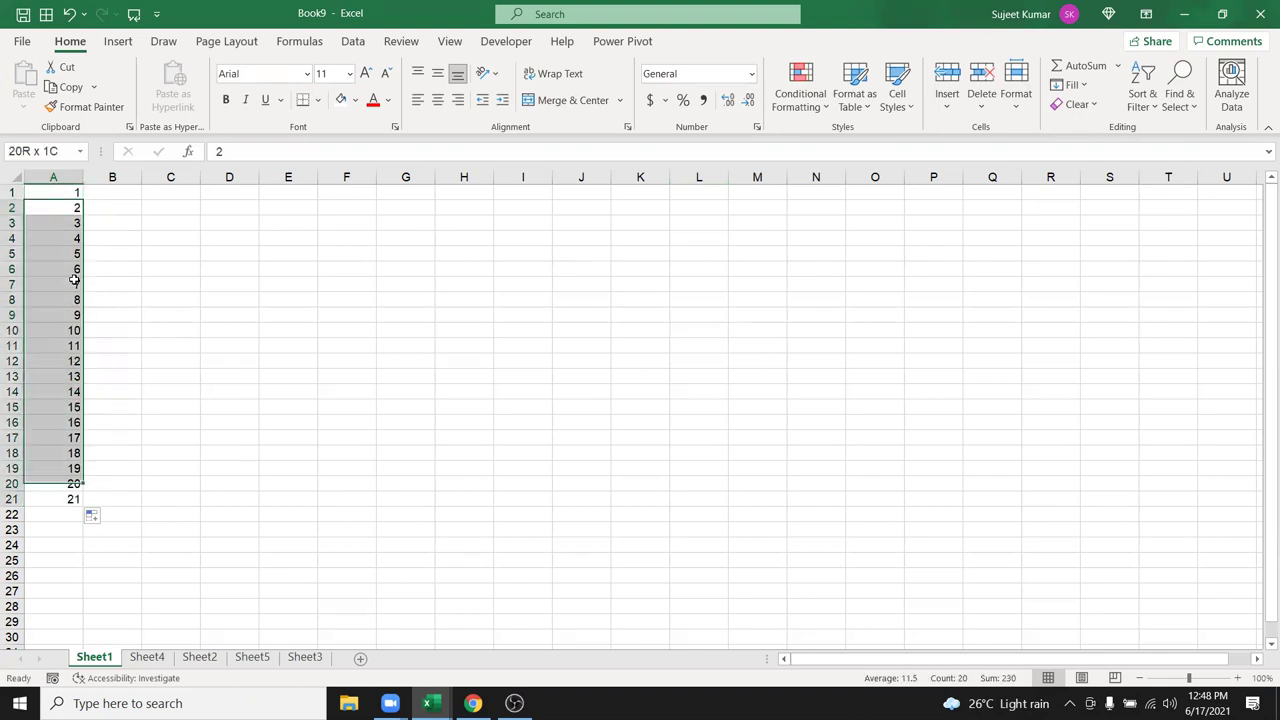
key(Delete)
key(Up)
key(shift+Down)
key(shift+Down)
key(shift+Down)
key(shift+Down)
key(shift+Down)
key(shift+Down)
key(shift+Down)
key(shift+Down)
key(shift+Down)
key(shift+Down)
key(shift+Down)
key(shift+Down)
key(shift+Down)
key(shift+Down)
key(shift+Down)
key(shift+Down)
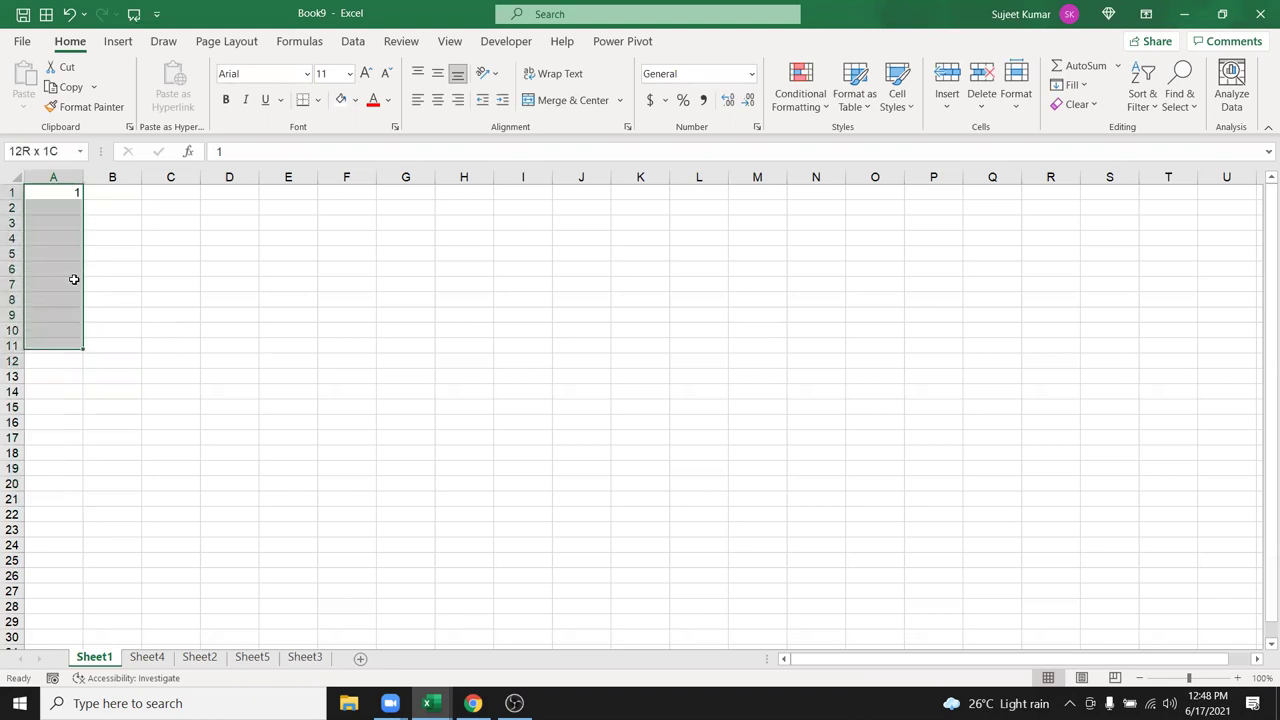
key(shift+Down)
key(shift+Down)
key(shift+Down)
key(shift+Down)
key(shift+Down)
key(shift+Down)
key(shift+Down)
key(shift+Down)
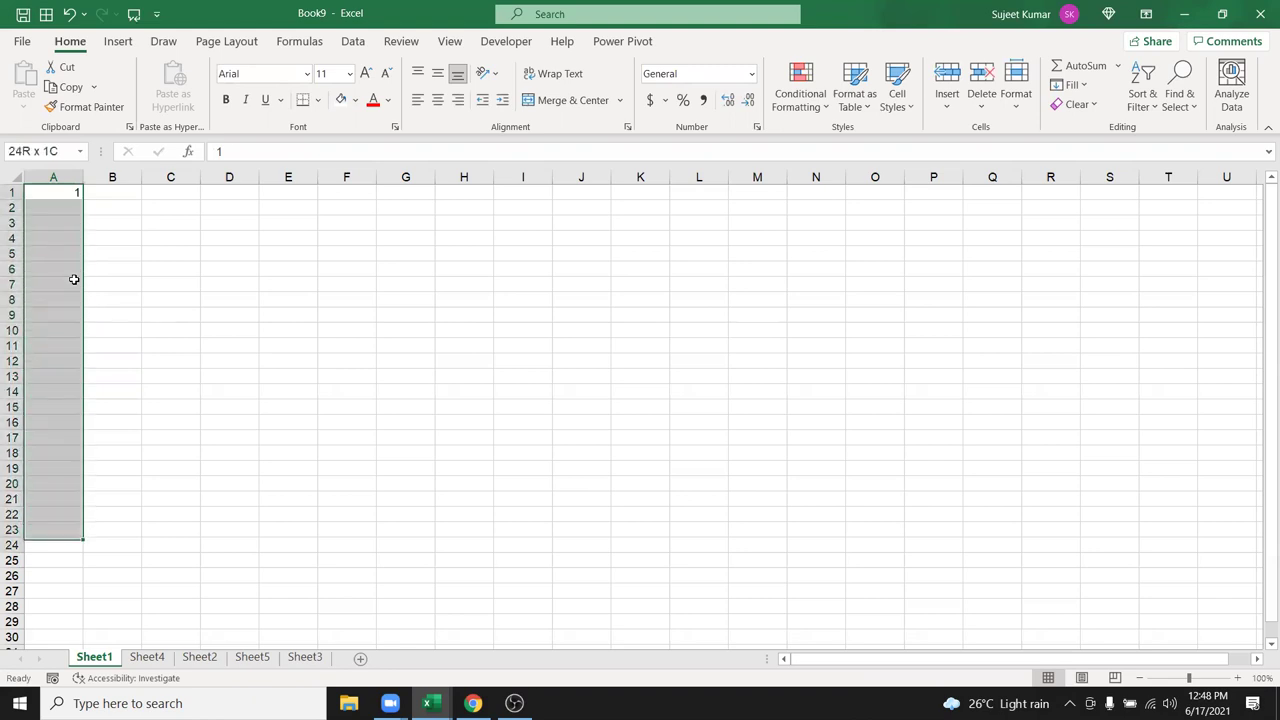
- Fill column A with a default linear series running 1 to 15
click(1061, 89)
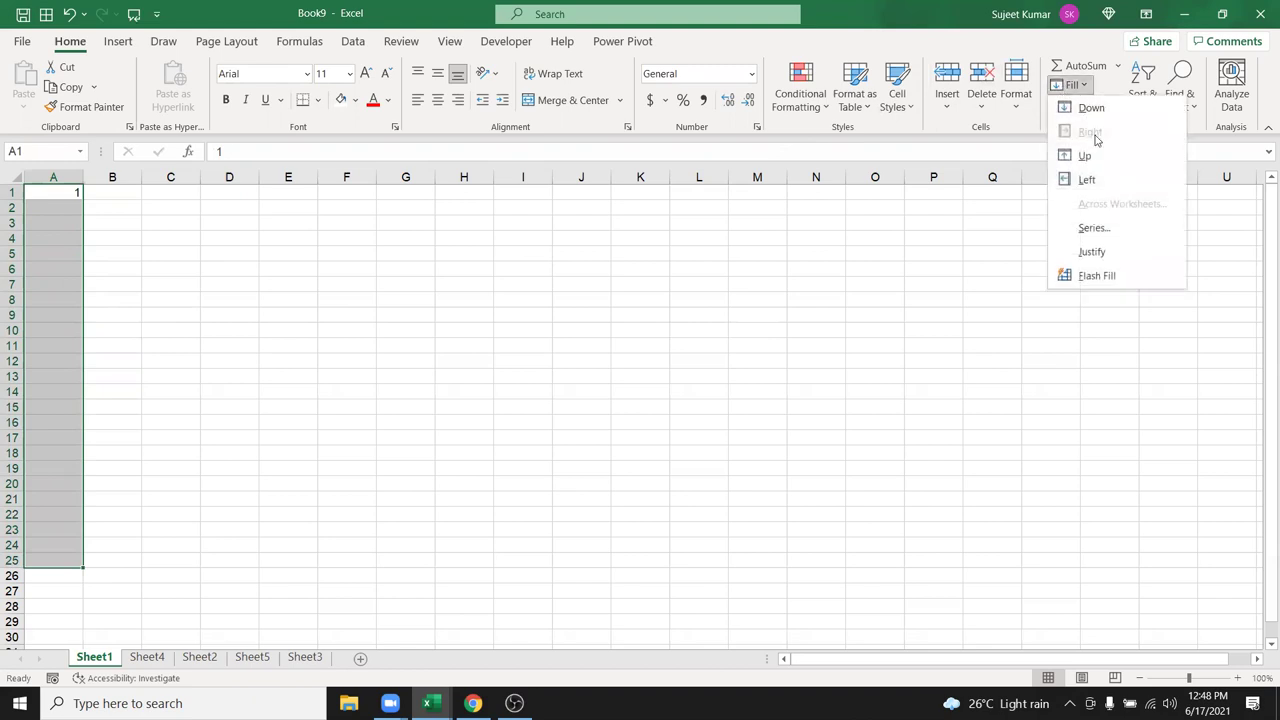
click(1093, 228)
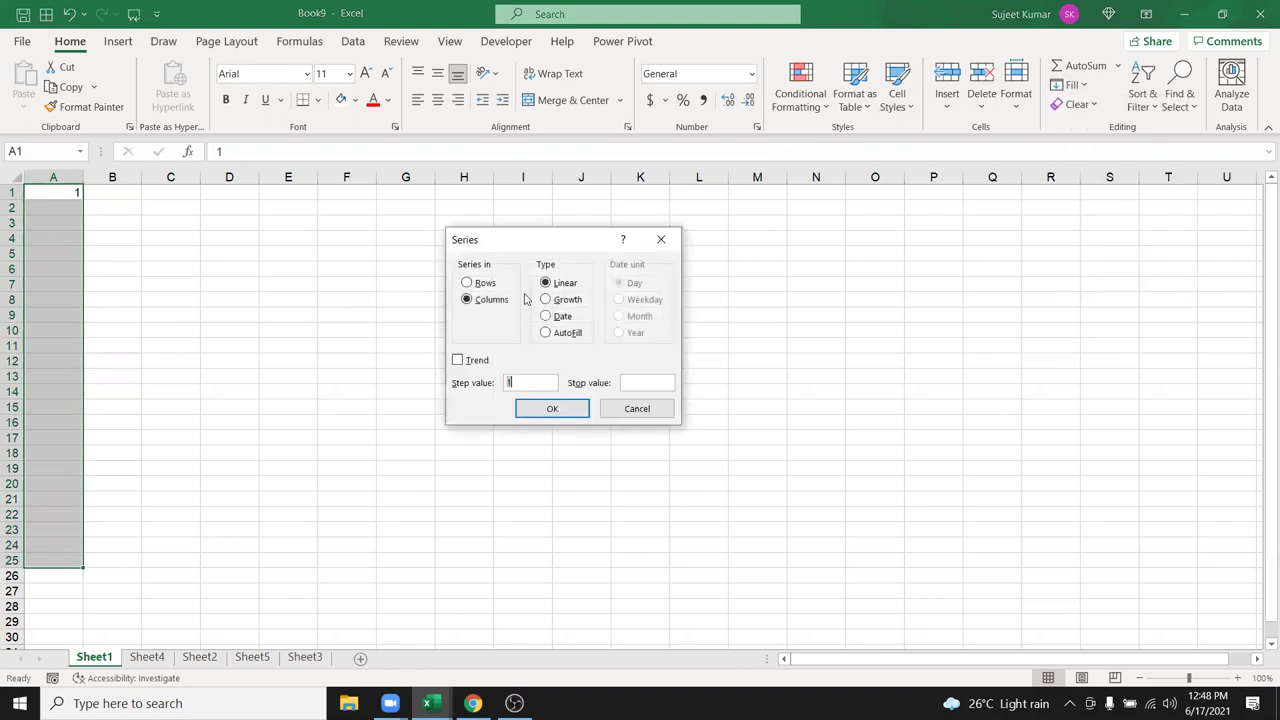
drag(521, 245, 721, 201)
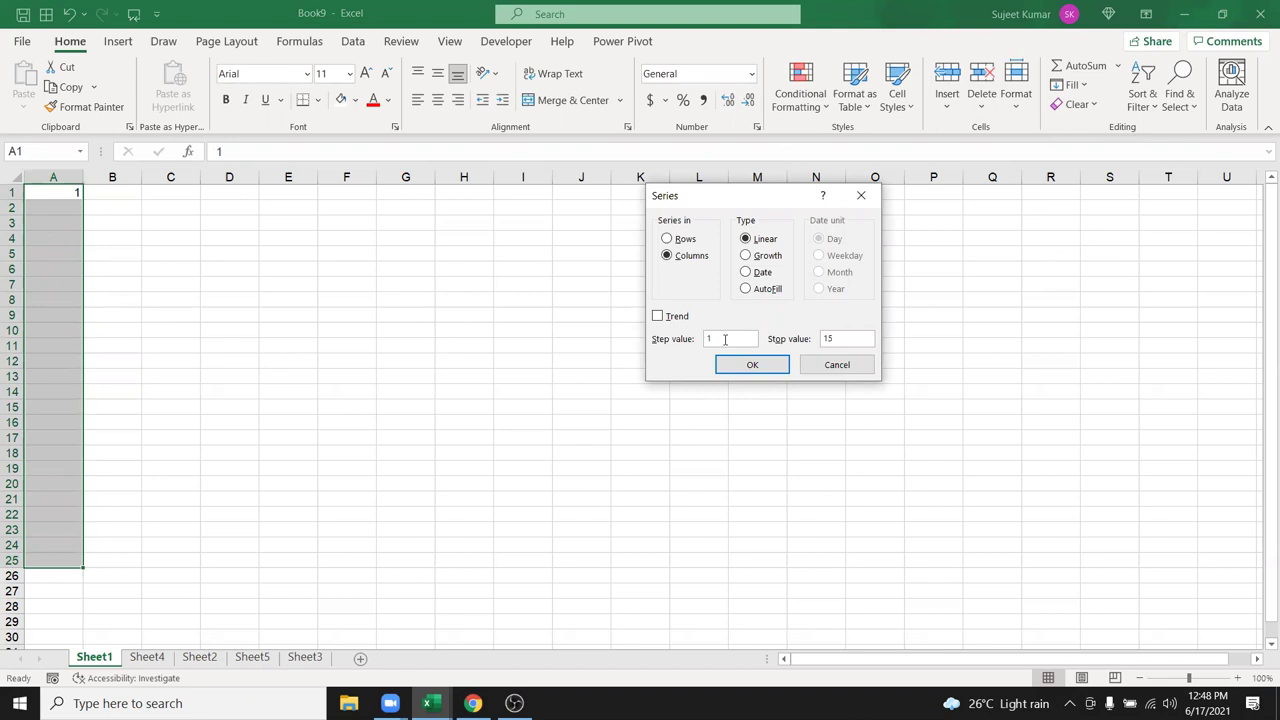
click(771, 372)
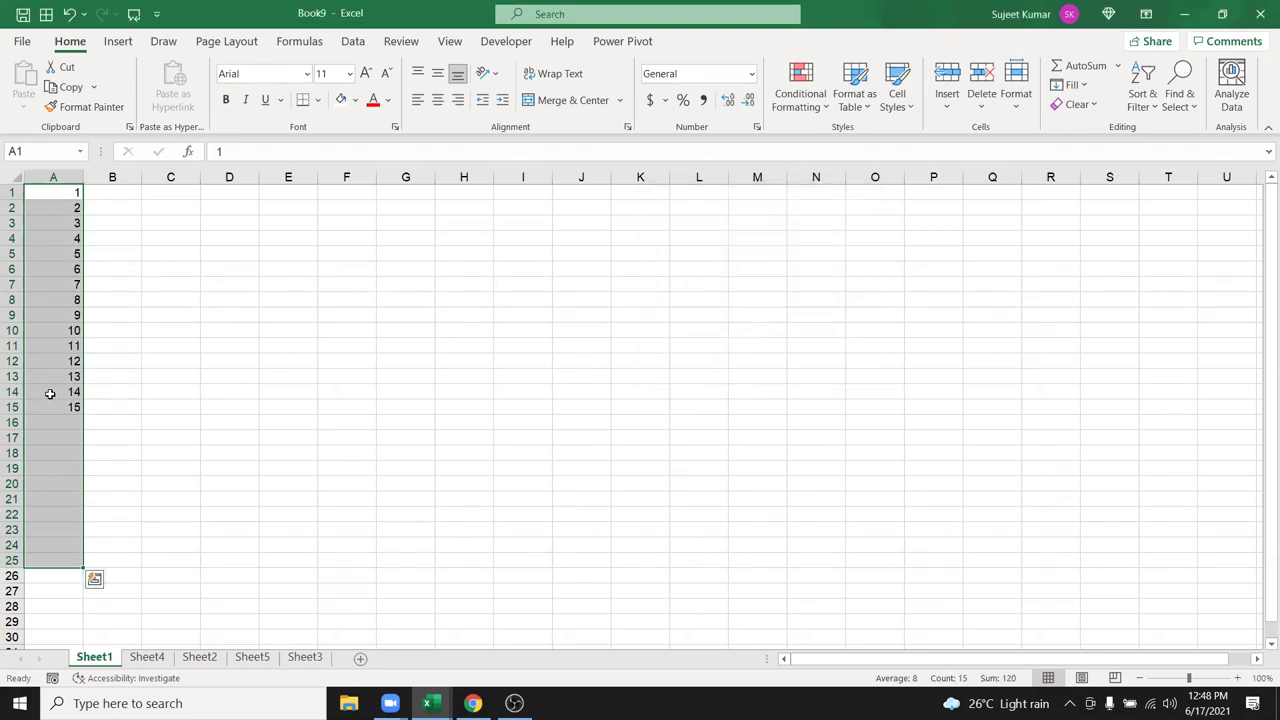
- Refill A1:A25 as a linear series with step value 2, giving 1, 3, 5 … 49
click(1066, 86)
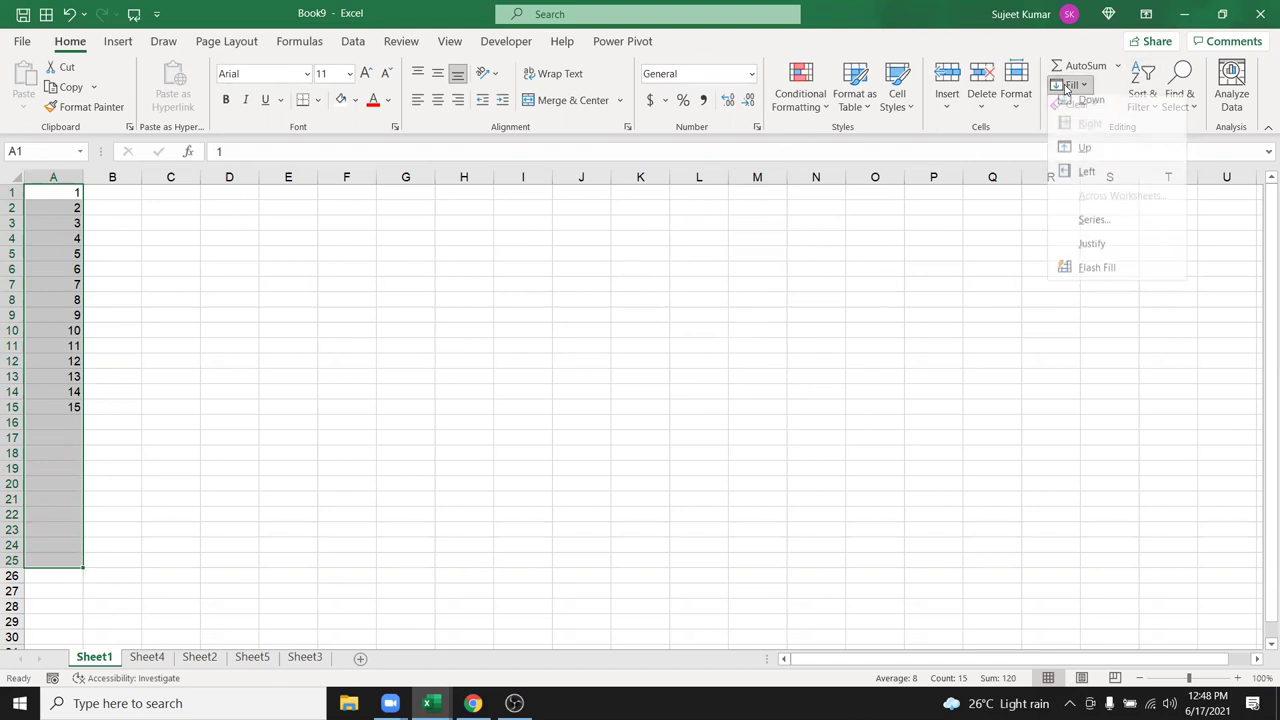
click(1090, 222)
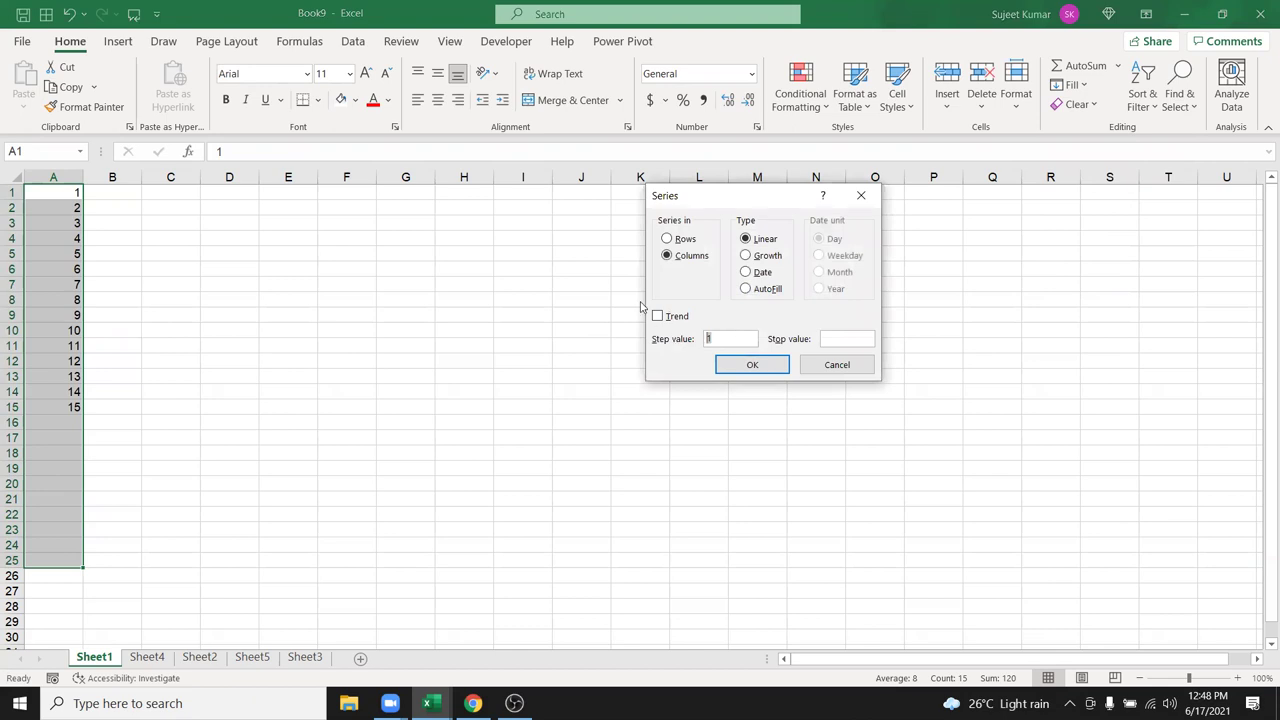
text(2)
click(845, 340)
click(776, 368)
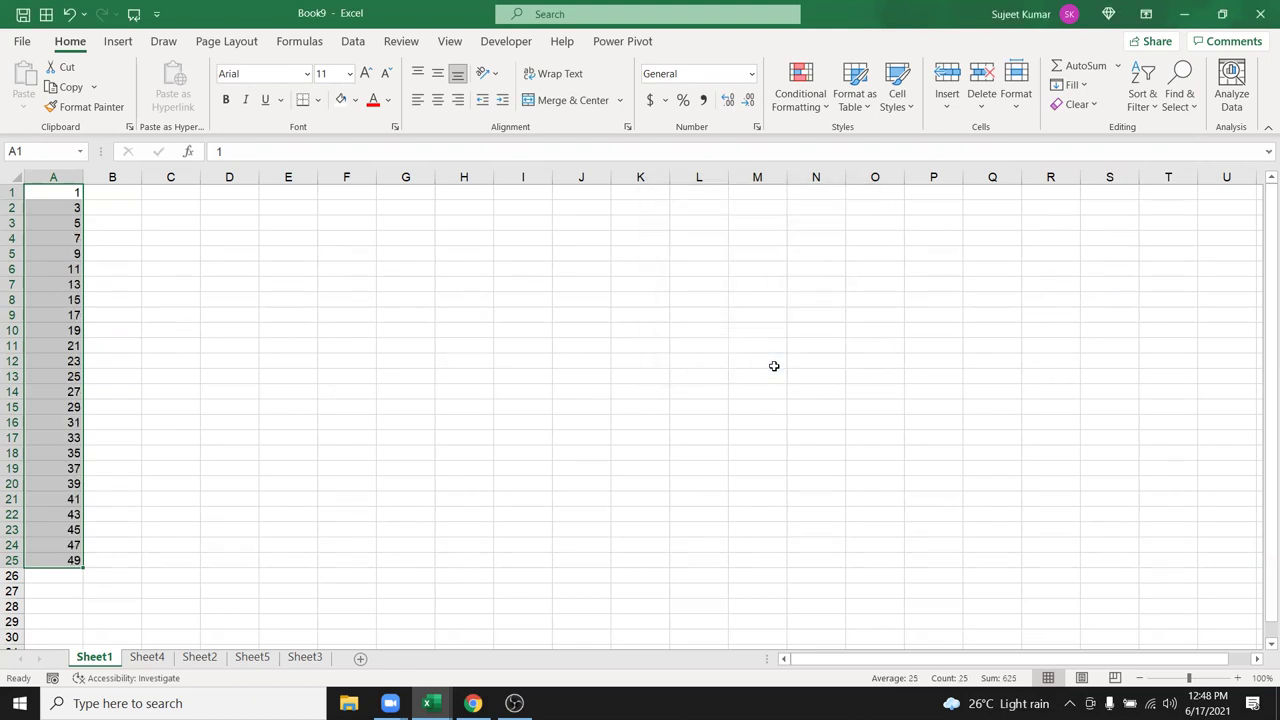
- Fill column A with a Growth series of step 2 (1 to 16777216), then undo it
click(1068, 85)
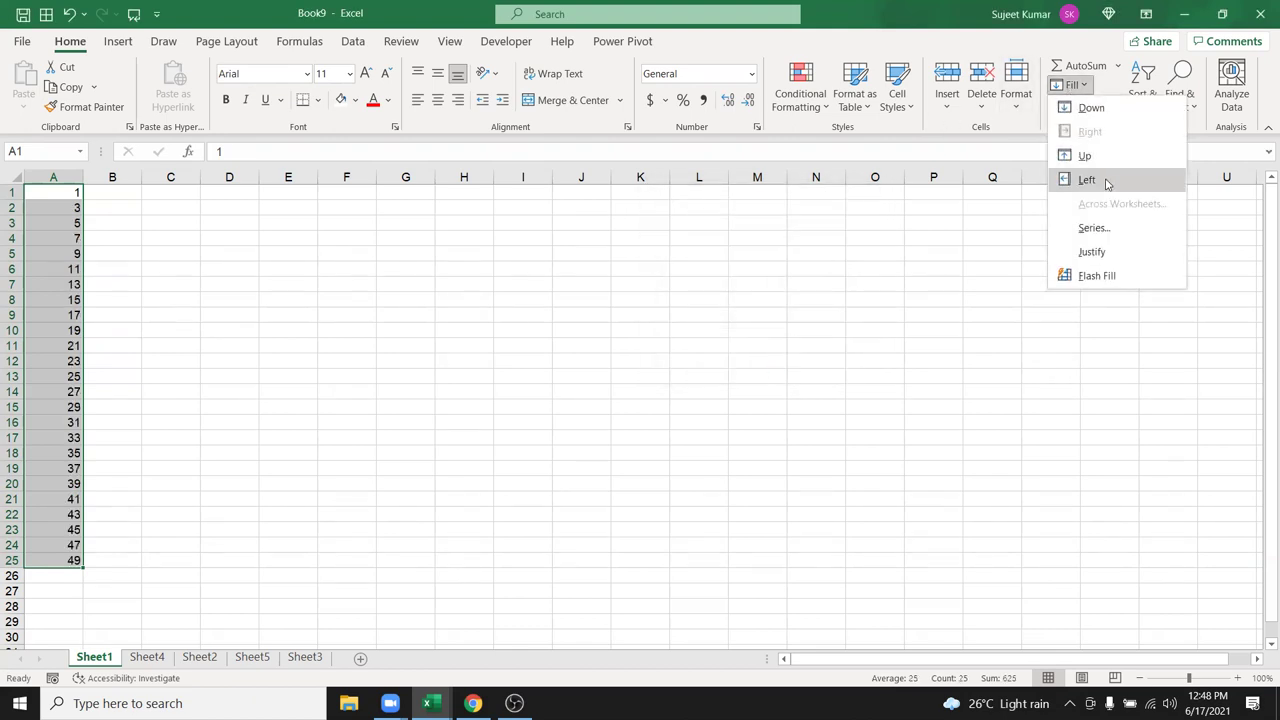
click(1093, 228)
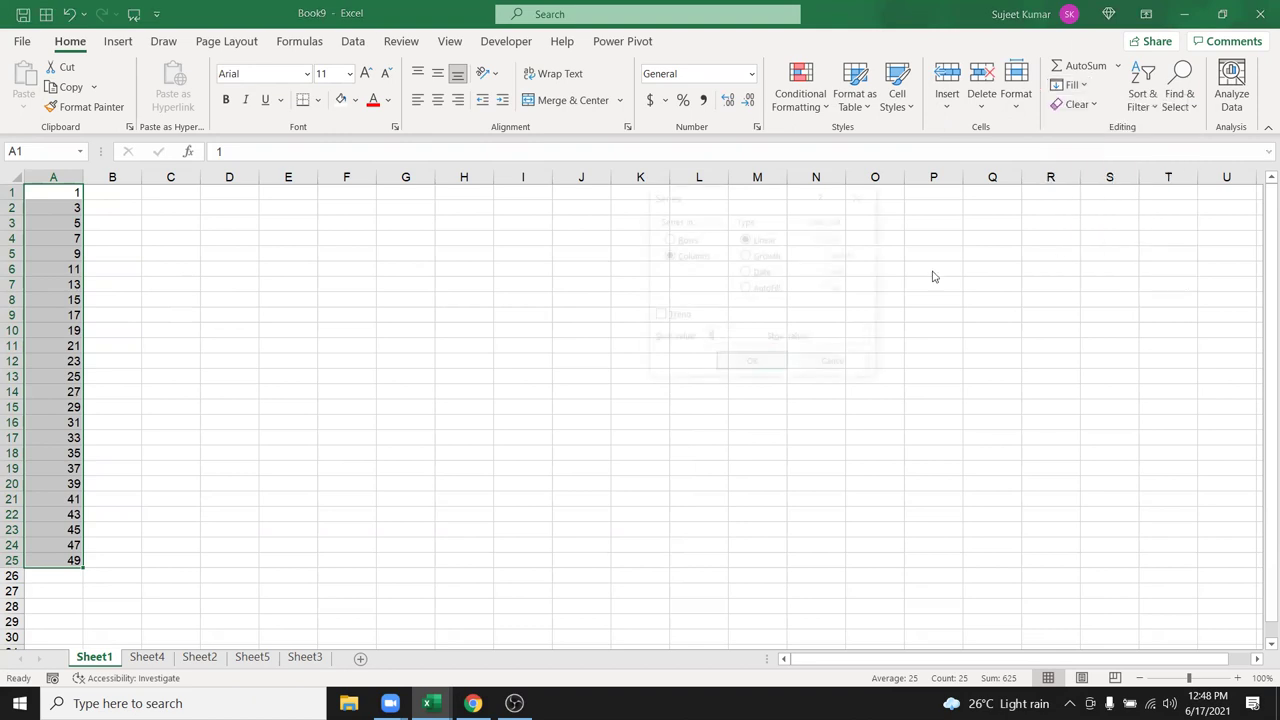
click(780, 259)
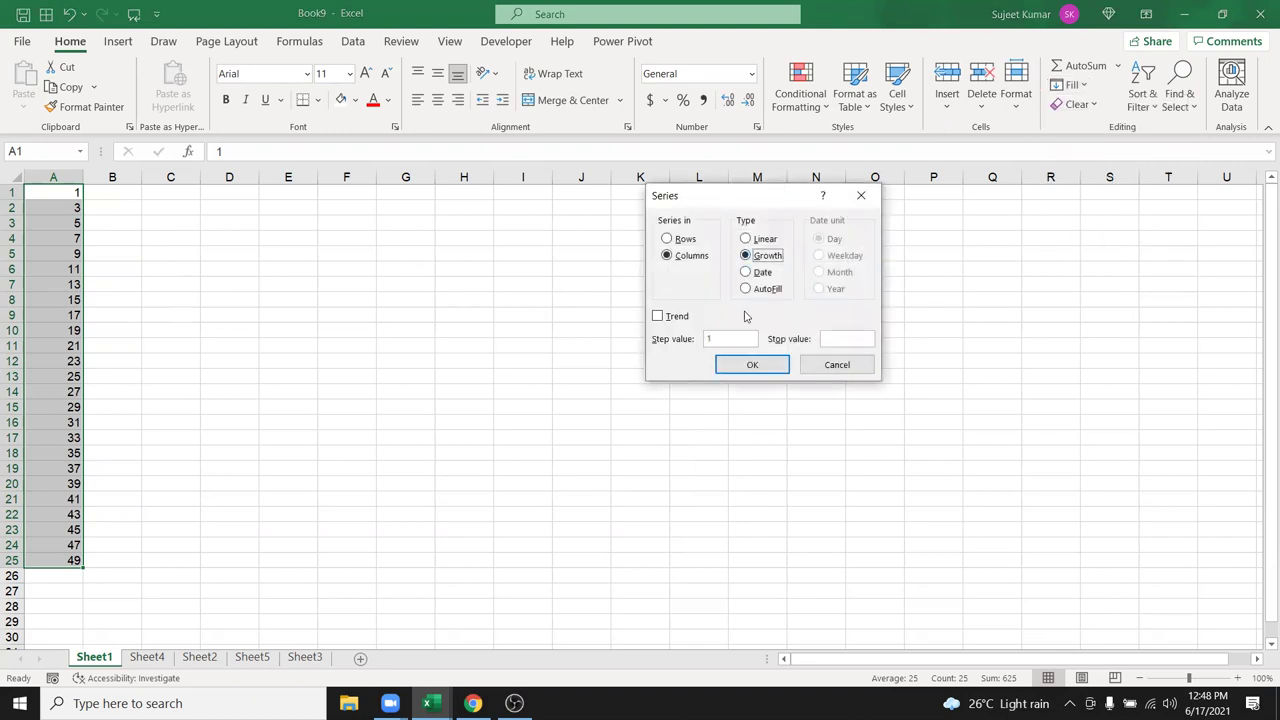
double_click(734, 337)
text(2)
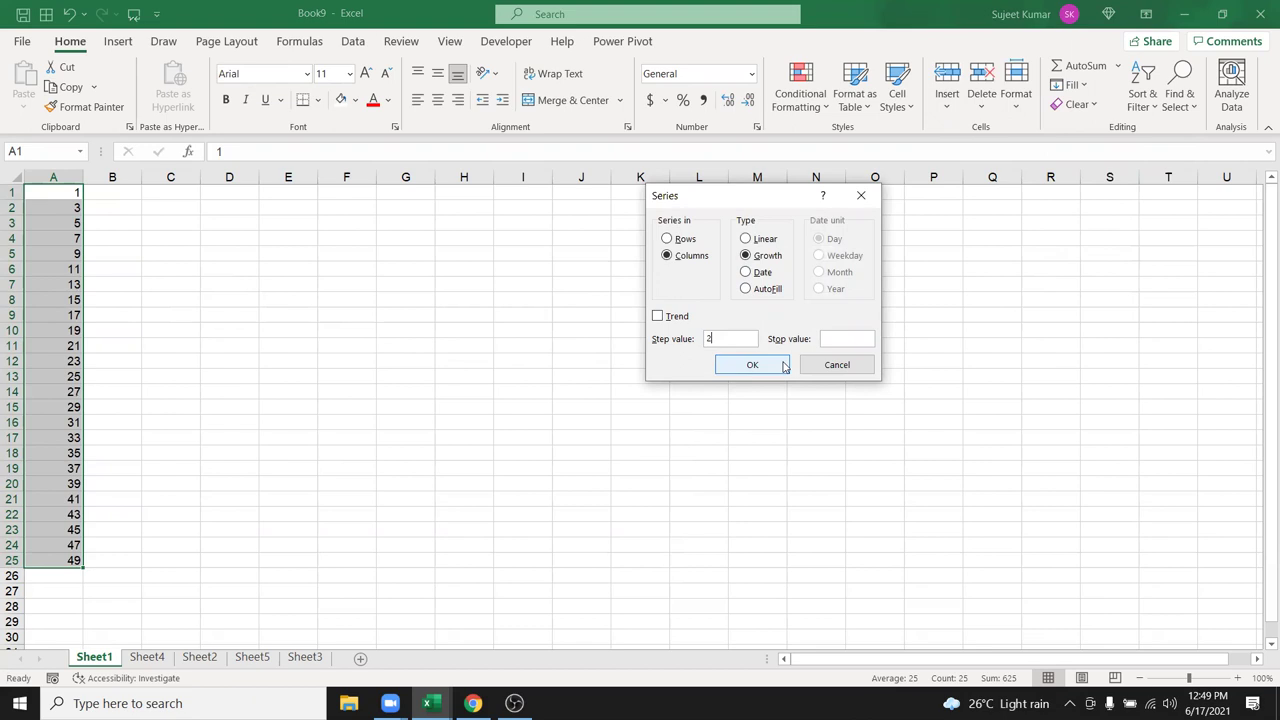
click(752, 365)
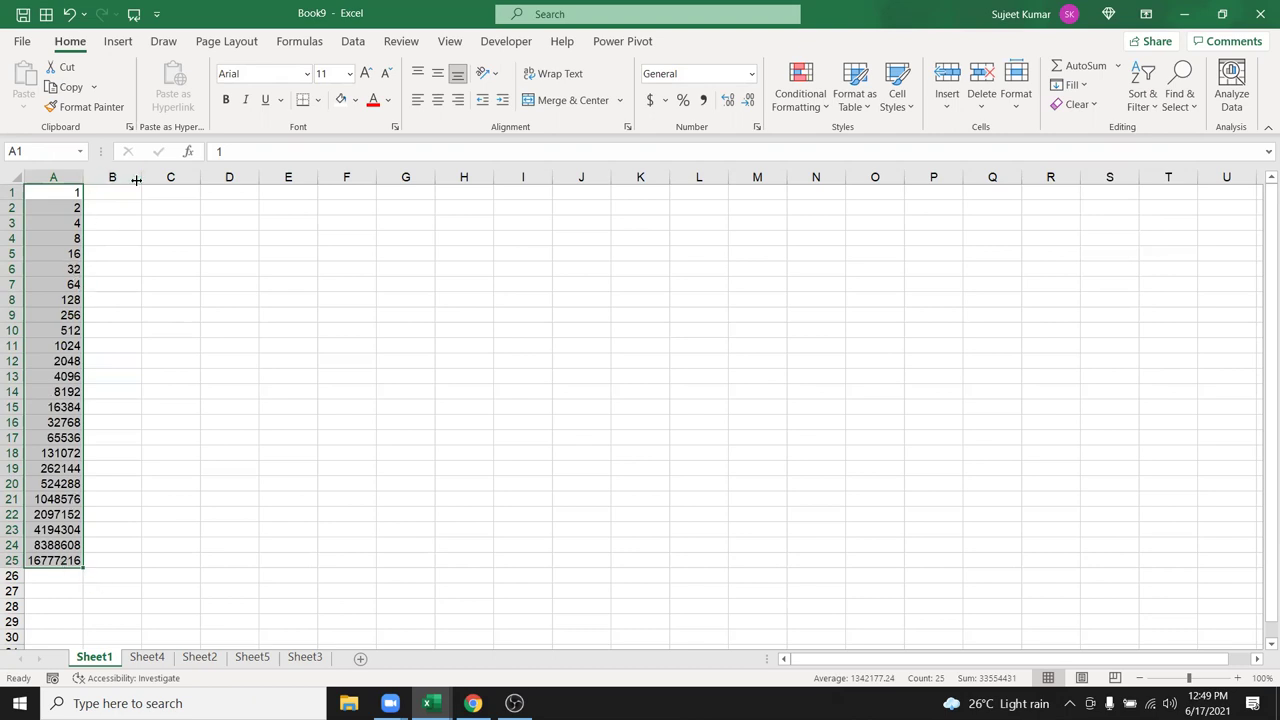
key(ctrl+z)
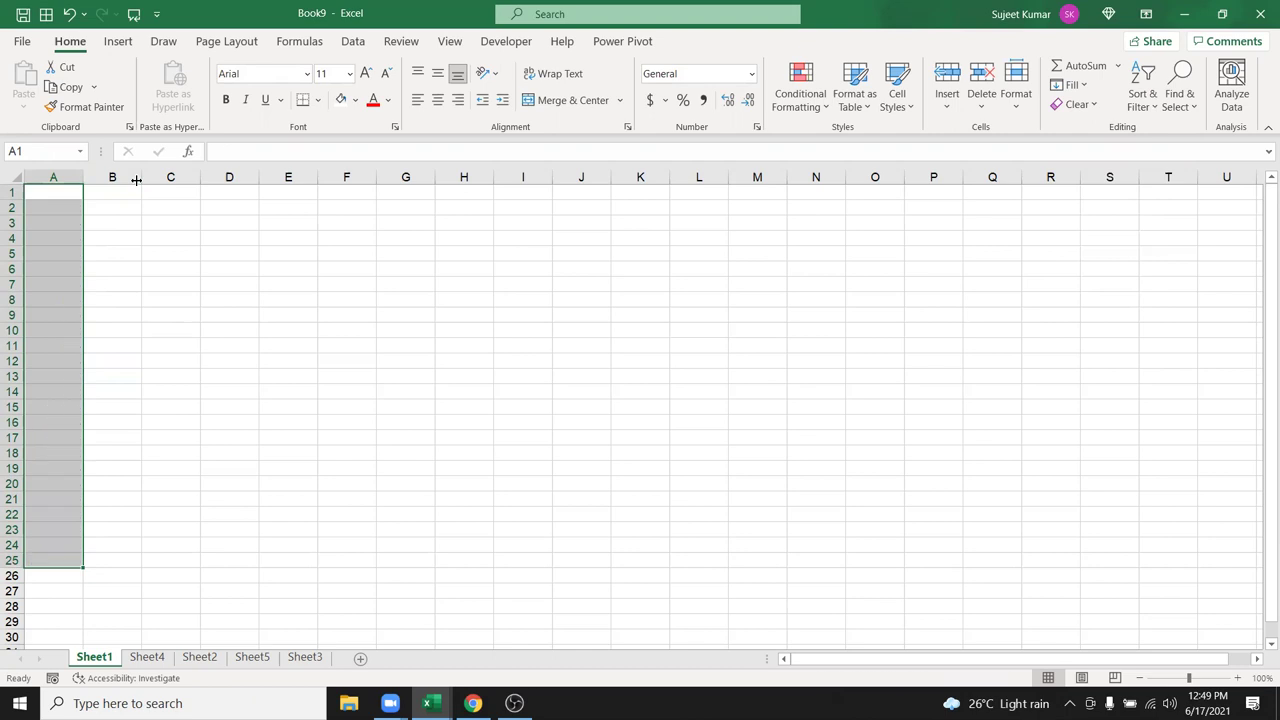
- Enter 6/1 in A1 and fill a daily date series 1-Jun to 20-Jun down column A
key(ctrl+z)
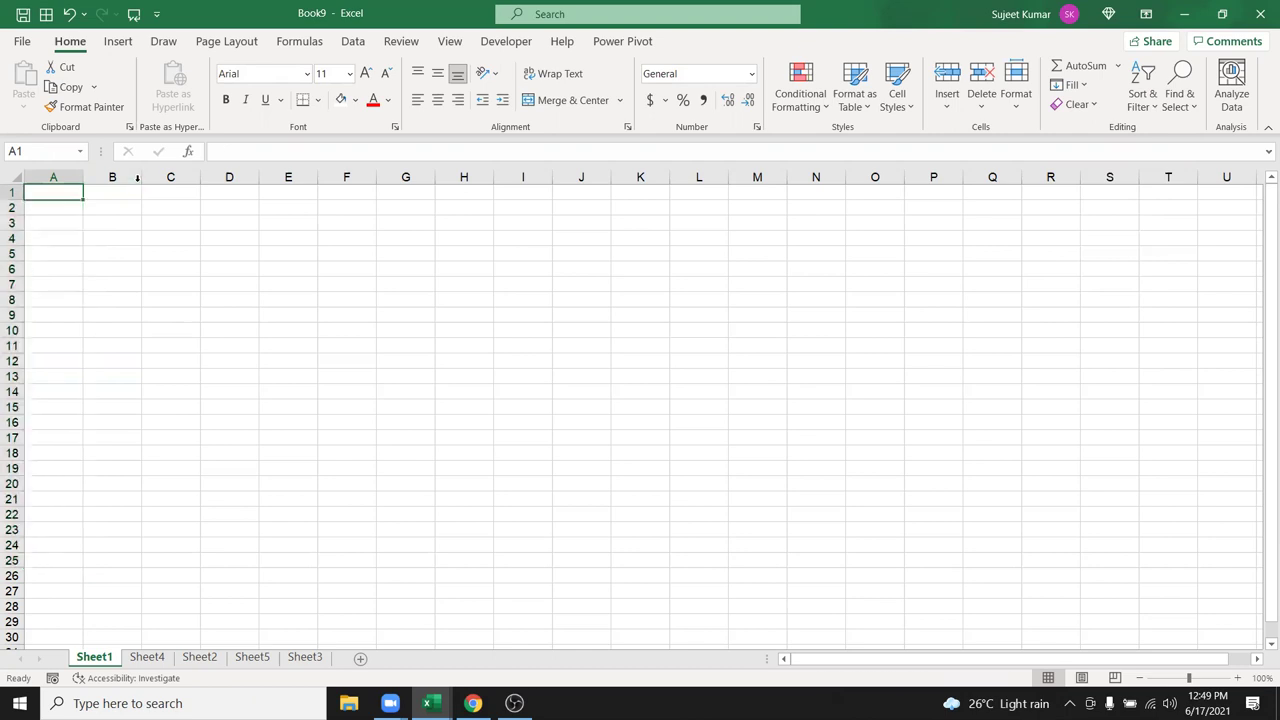
text(6/1)
key(Return)
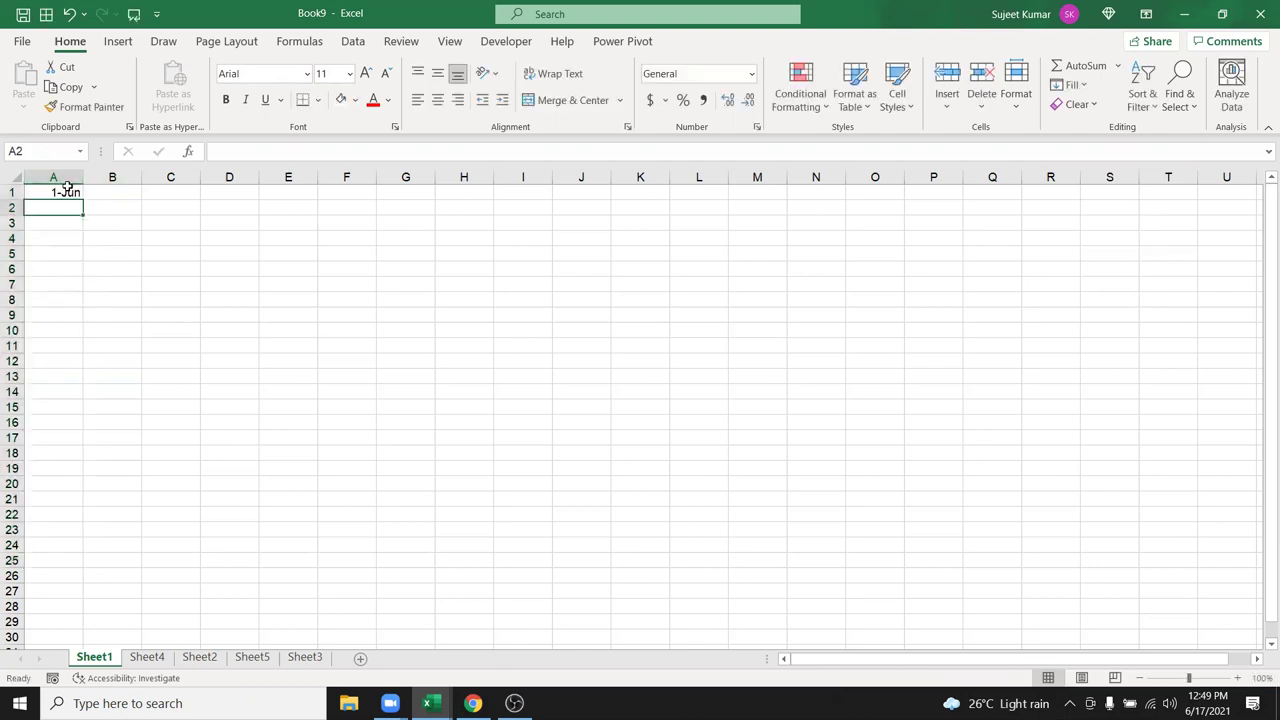
click(67, 190)
drag(83, 199, 61, 489)
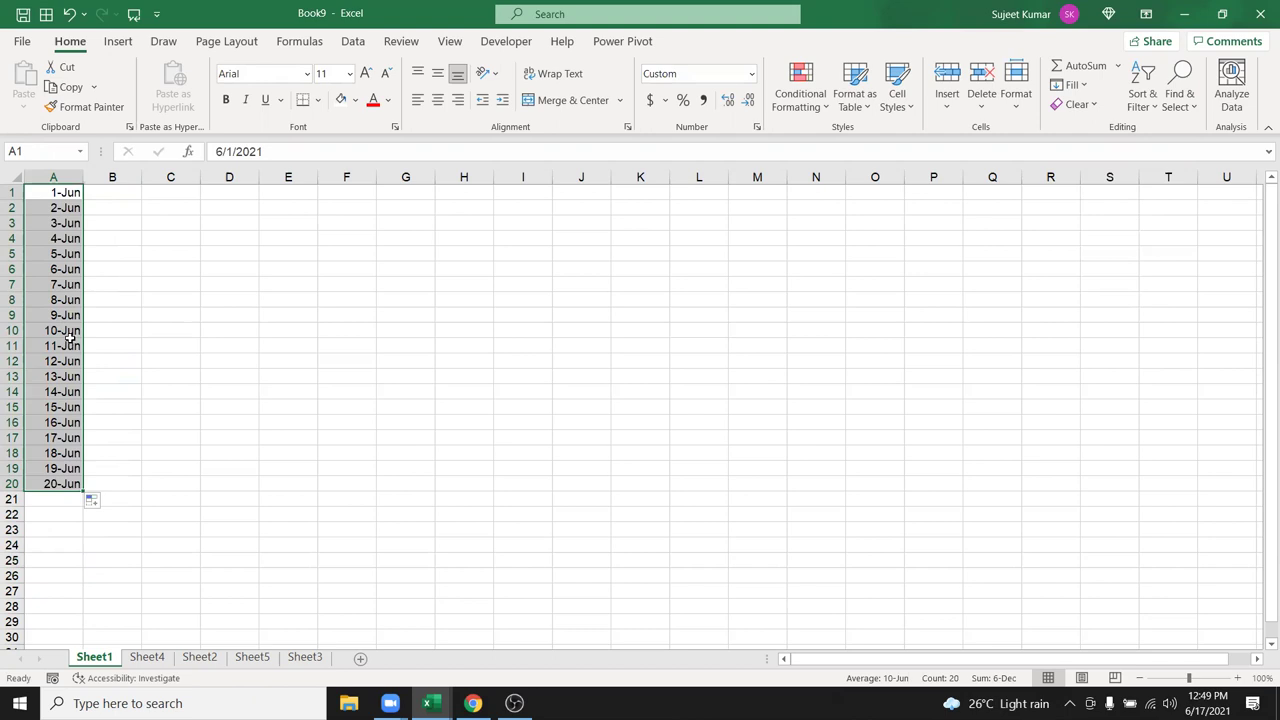
- Undo the date fill and select A1:A21
key(ctrl+z)
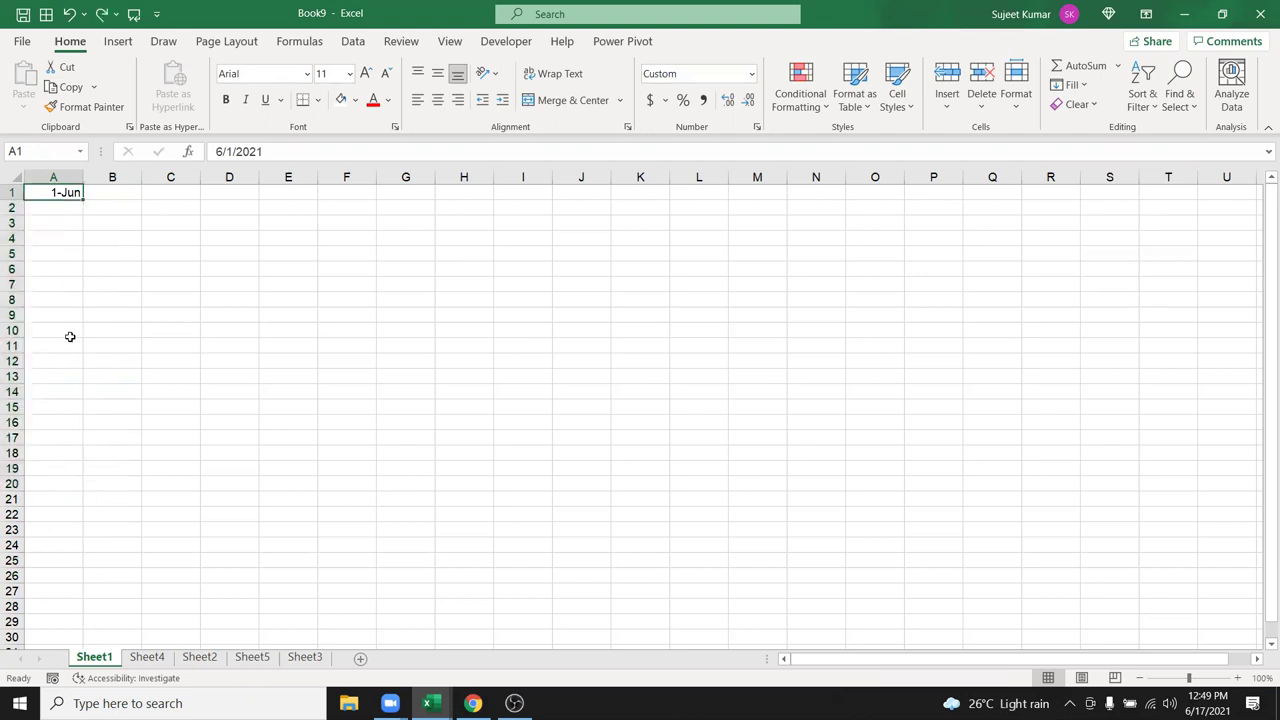
shift+click(57, 505)
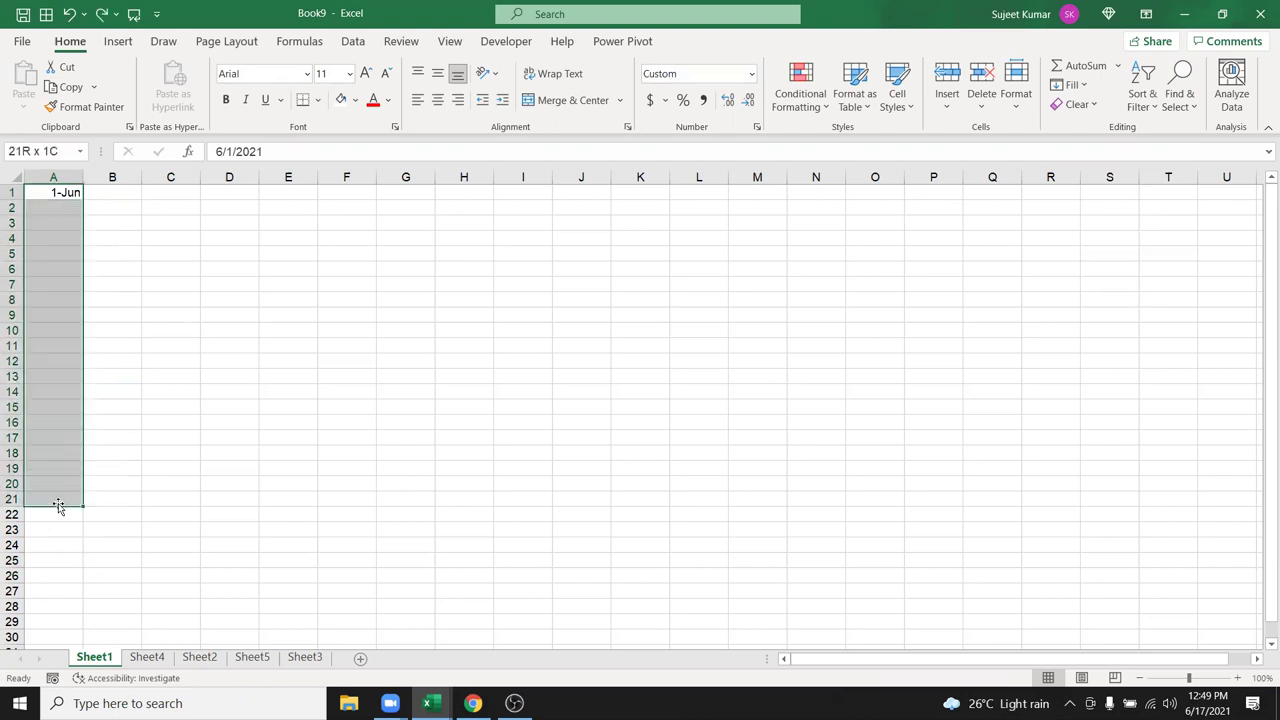
drag(57, 505, 57, 498)
- Fill A1:A21 with a Date series stepping by Weekday, 1-Jun to 29-Jun
click(1084, 89)
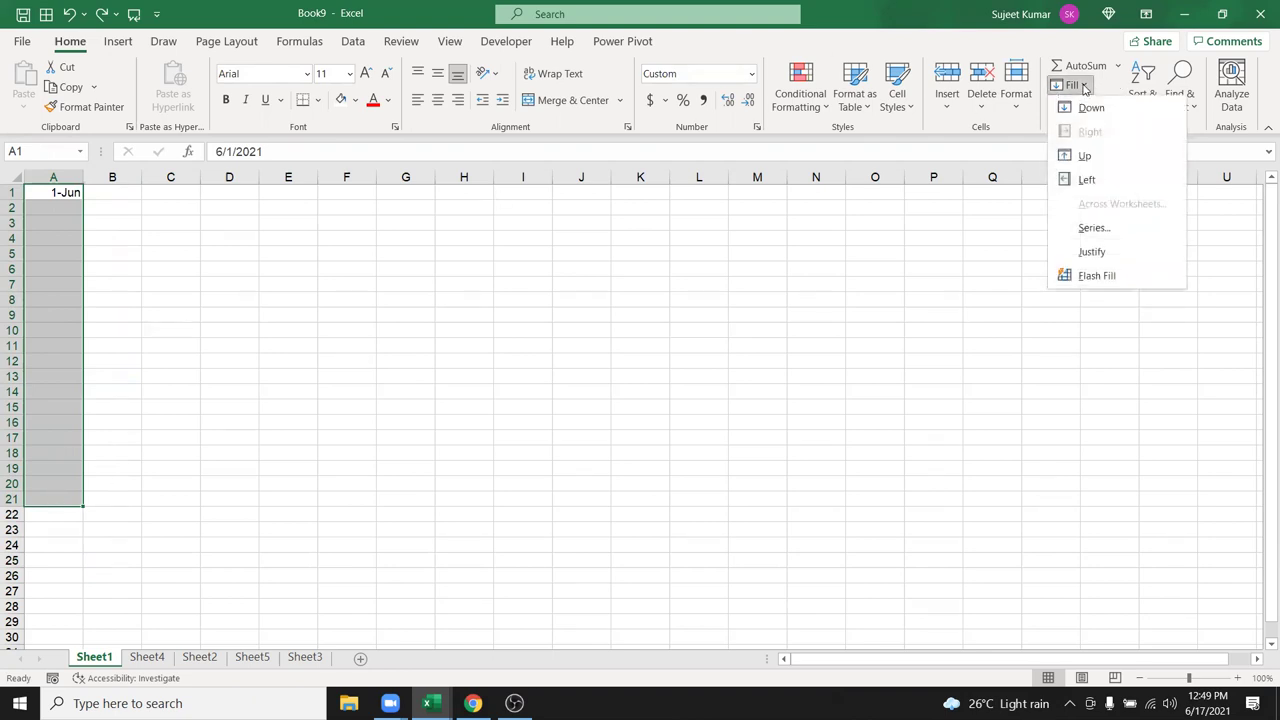
click(1092, 228)
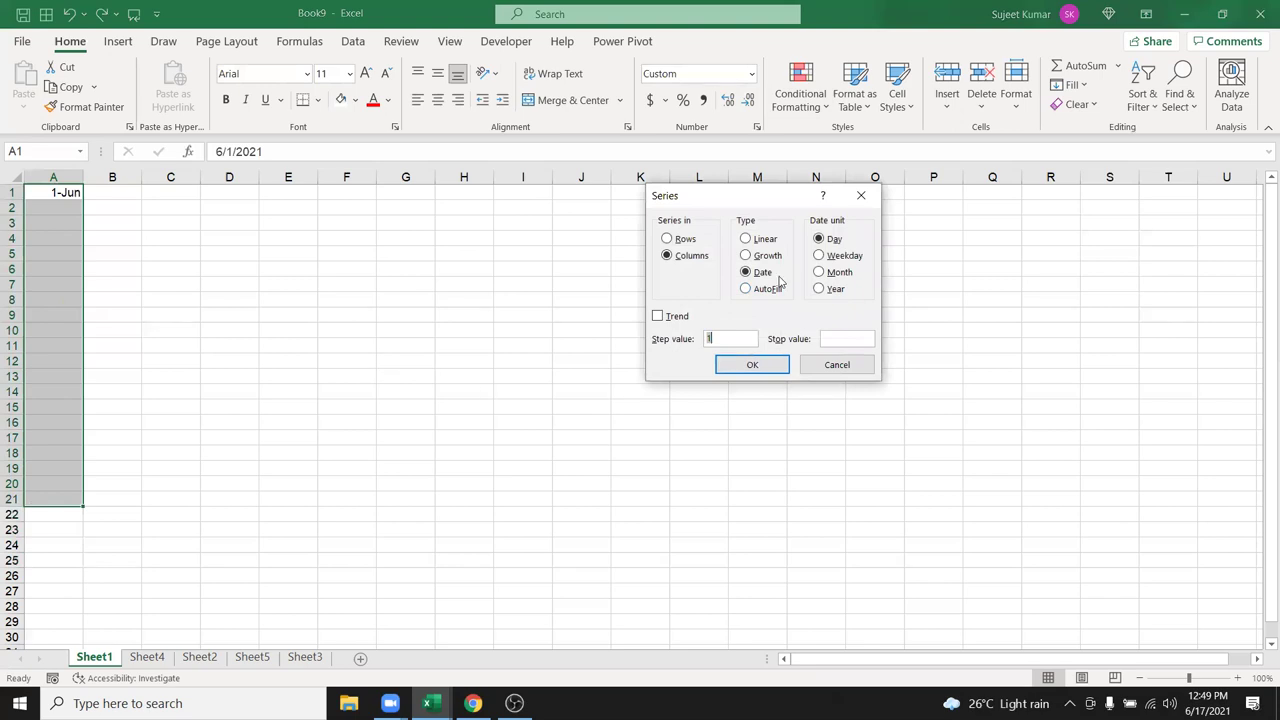
click(832, 256)
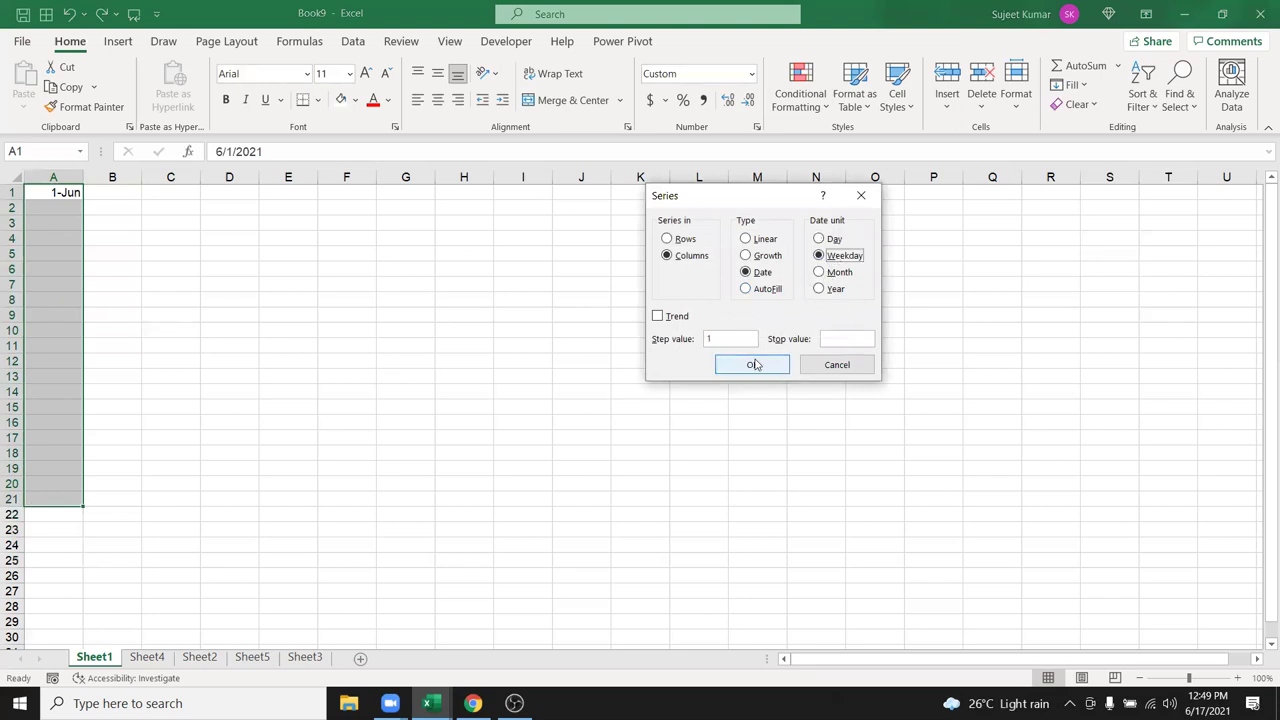
click(754, 364)
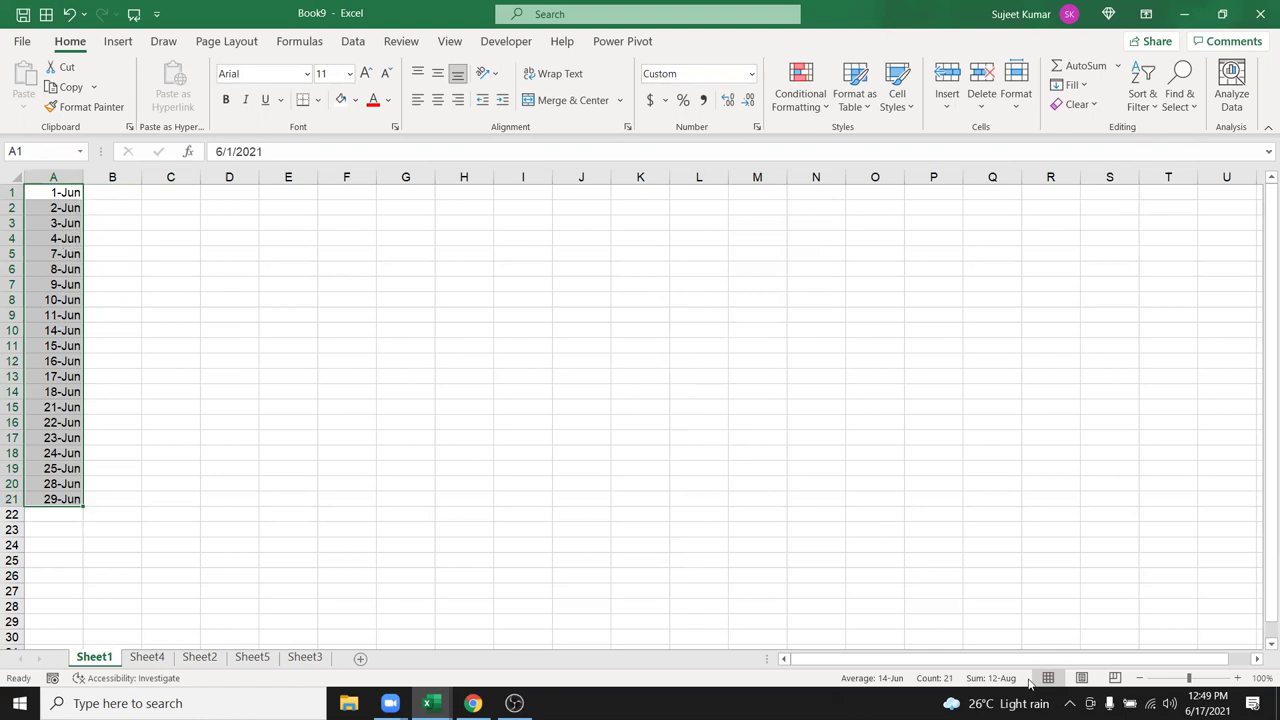
- Check the taskbar calendar to confirm the weekends were skipped
click(1205, 703)
click(1222, 700)
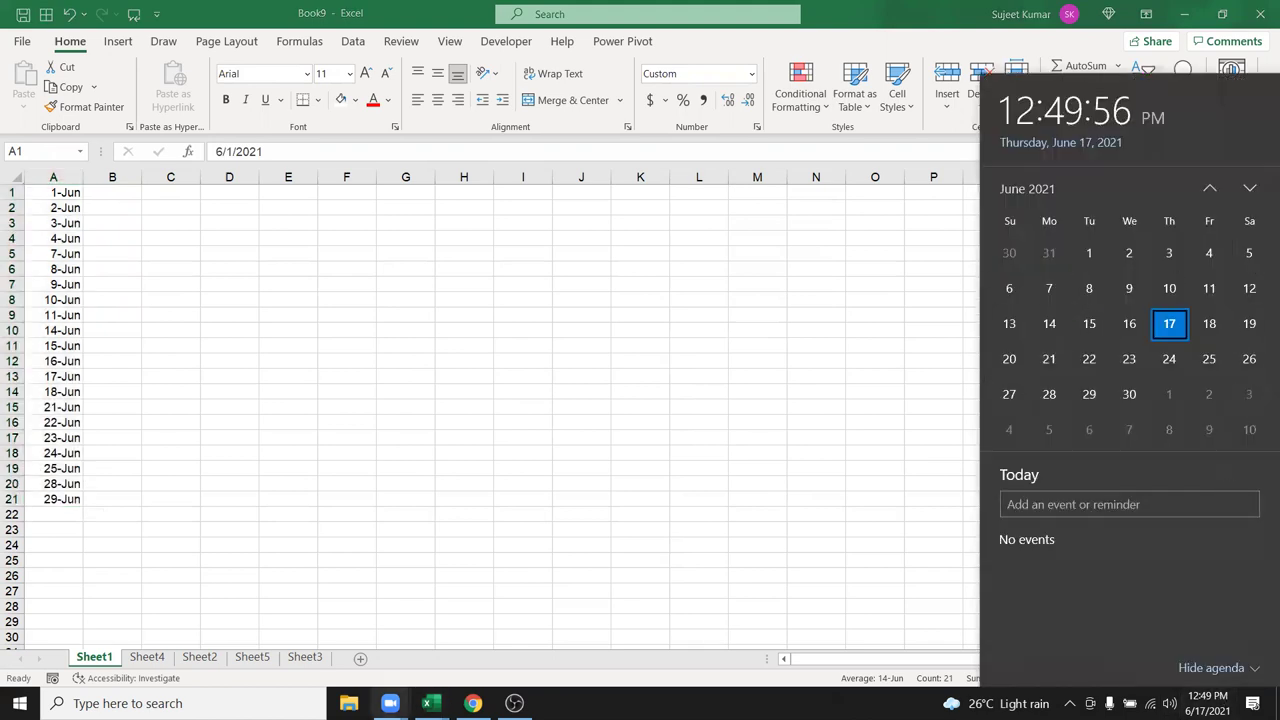
click(77, 350)
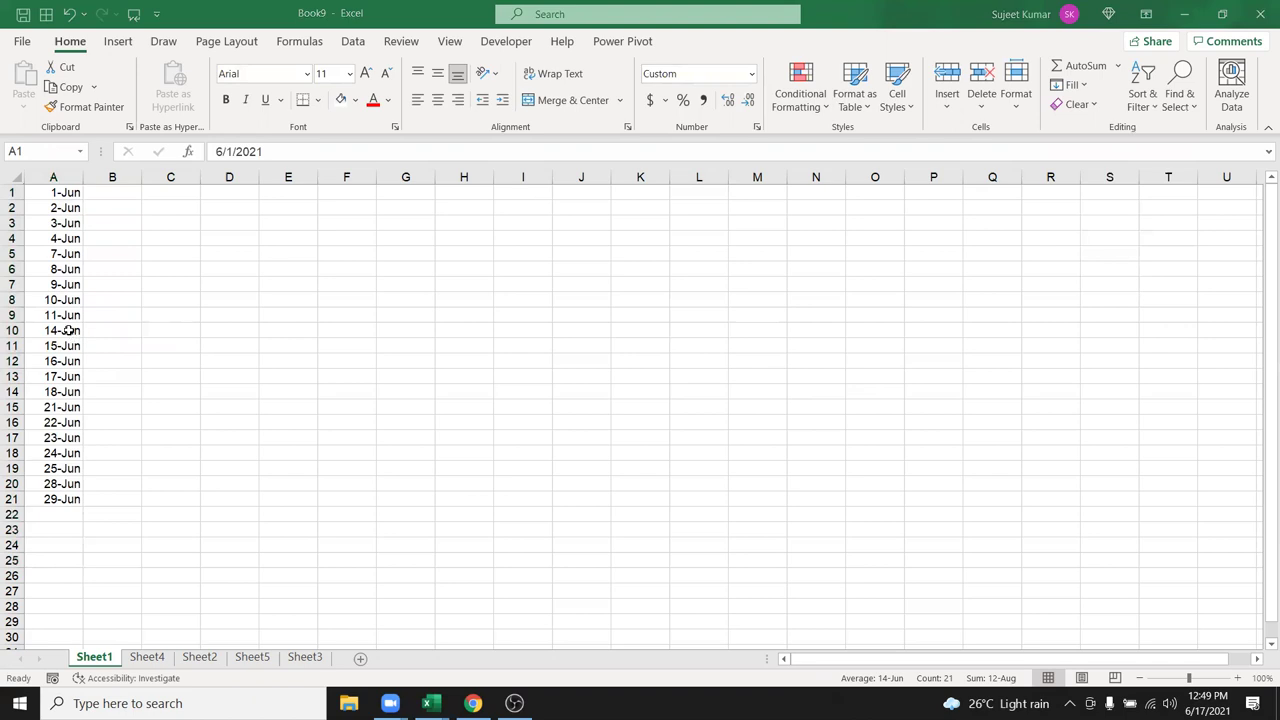
- Clear the weekday dates from column A and select cell C7
key(Delete)
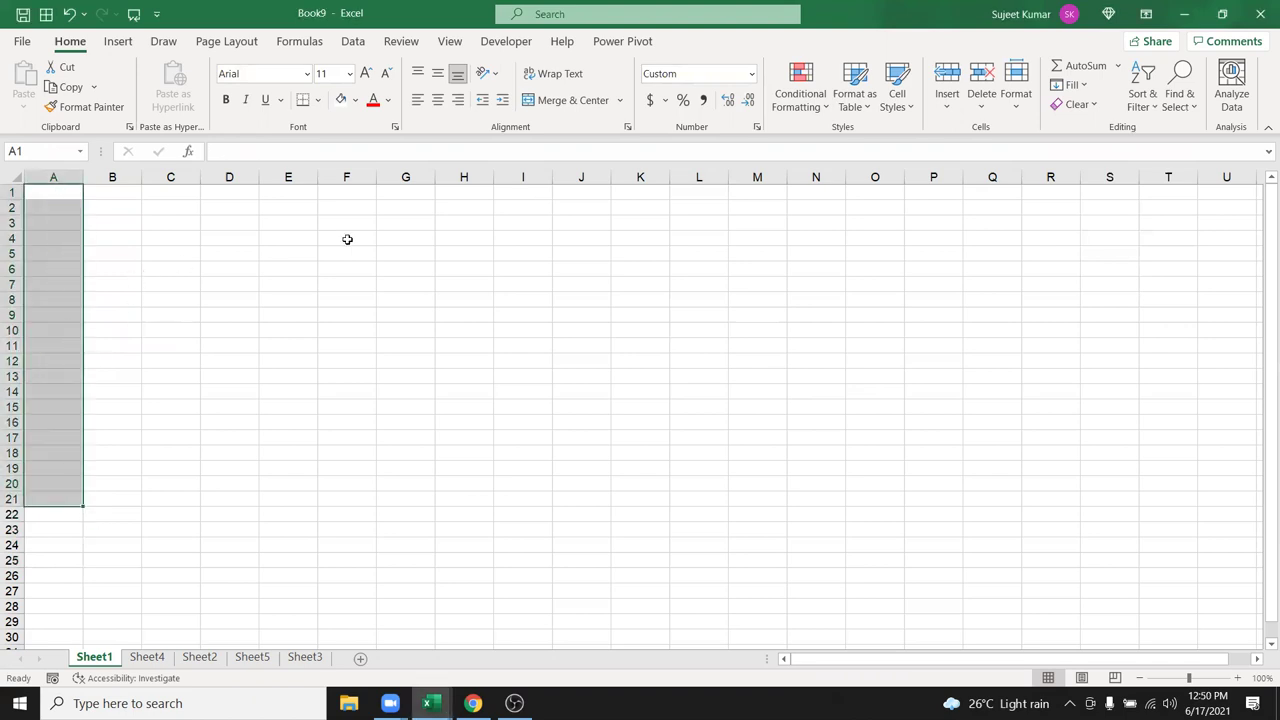
click(1076, 85)
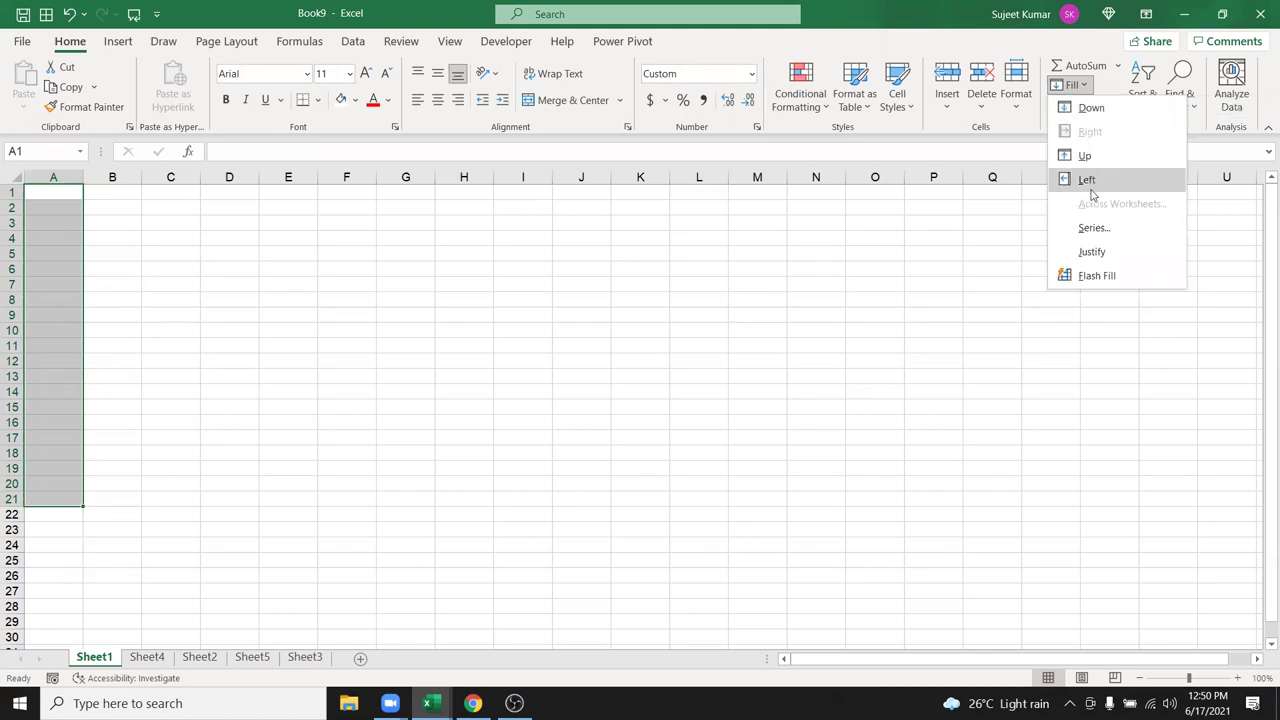
click(535, 335)
click(178, 281)
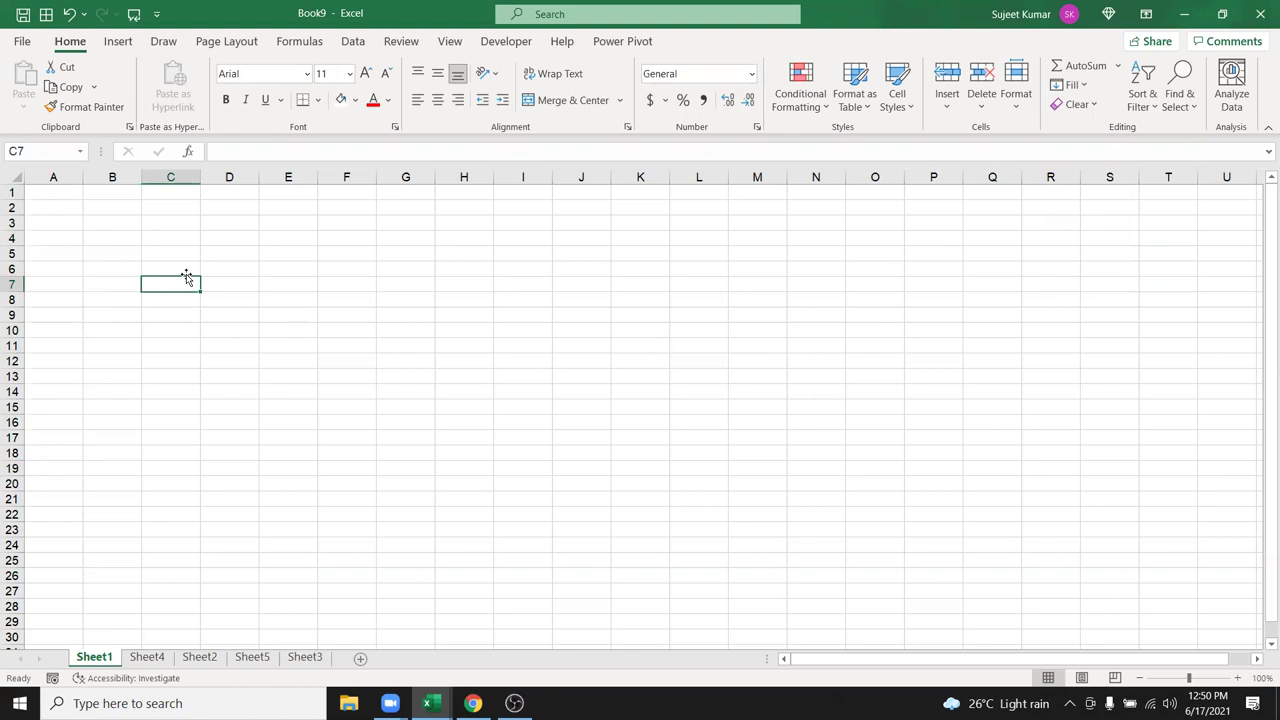
- Enter =RANDBETWEEN(10,50) in cell C5
click(195, 254)
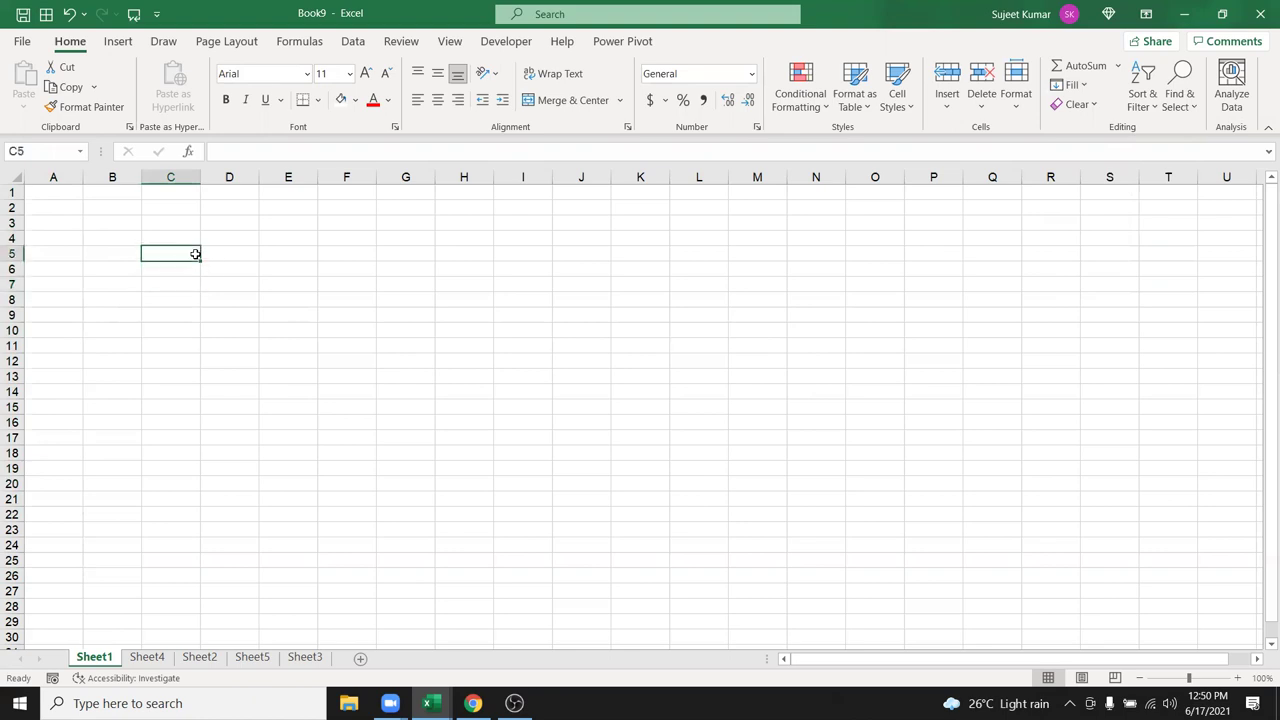
text(=ra)
key(Down)
key(Down)
key(Down)
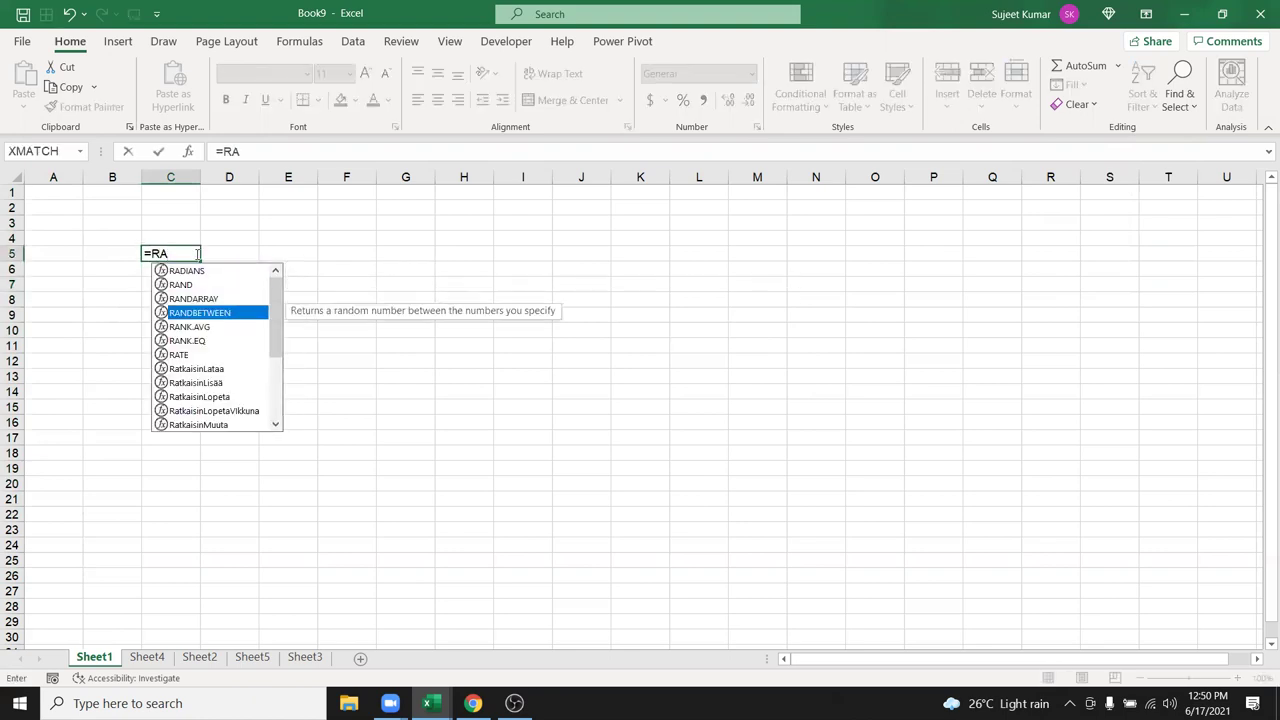
key(Tab)
text(10,50)
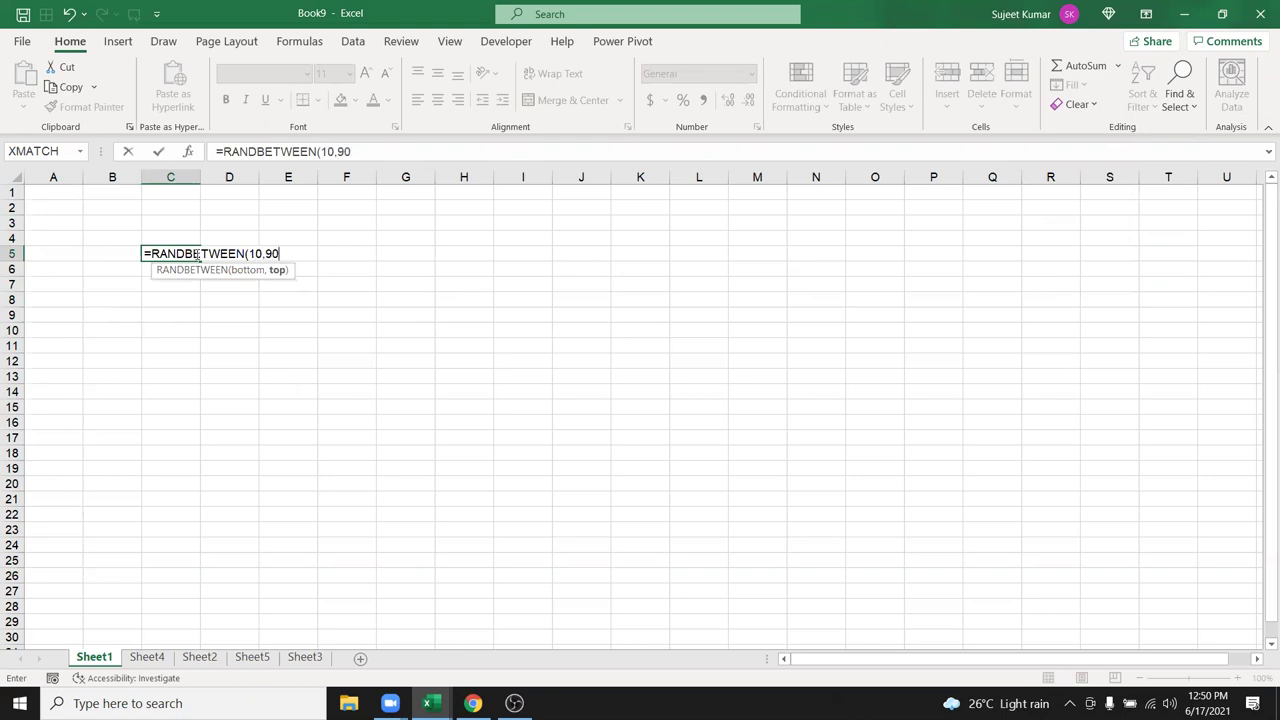
key(Return)
- Fill the RANDBETWEEN formula down and right across C5:M21, then delete the block
drag(165, 254, 731, 485)
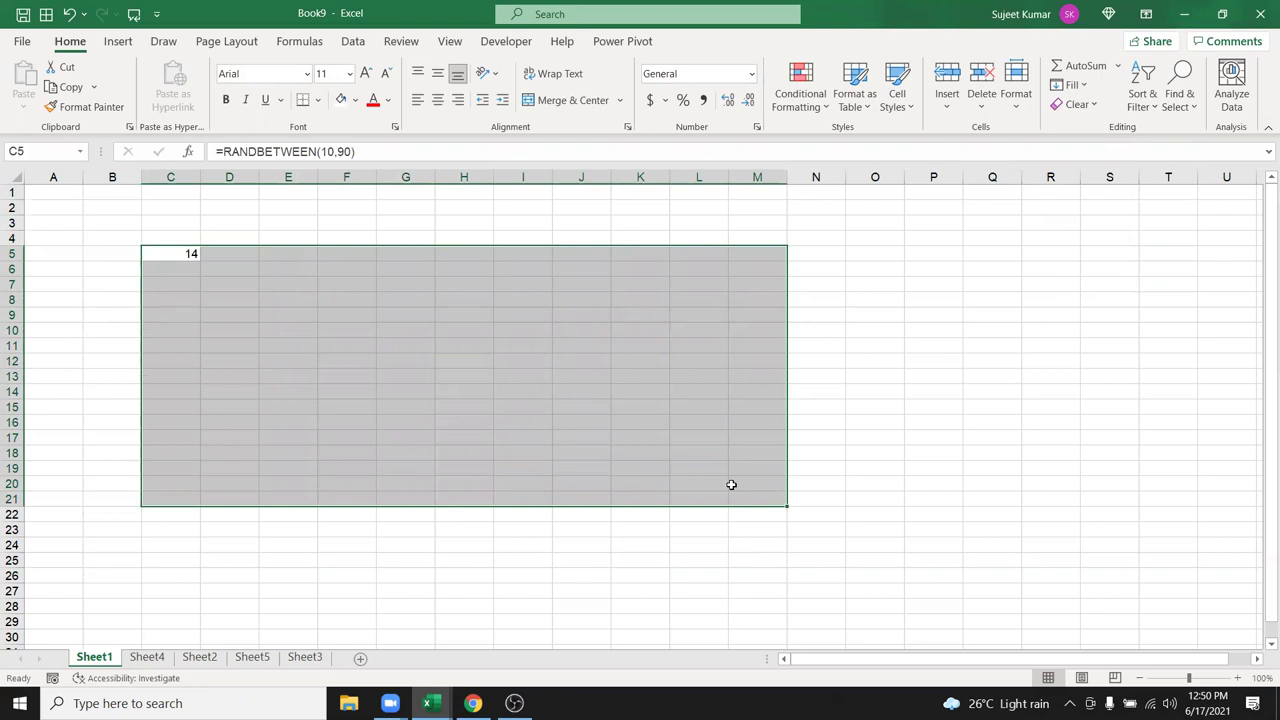
click(1066, 85)
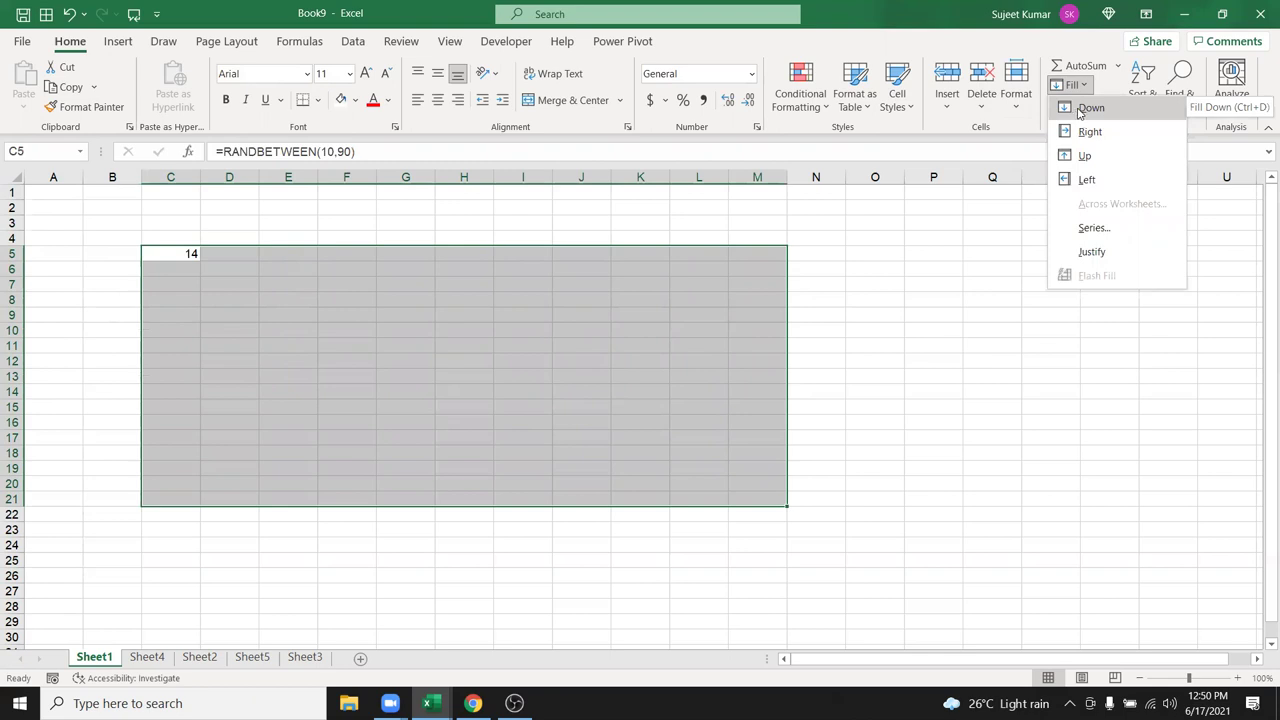
click(1079, 110)
click(1068, 86)
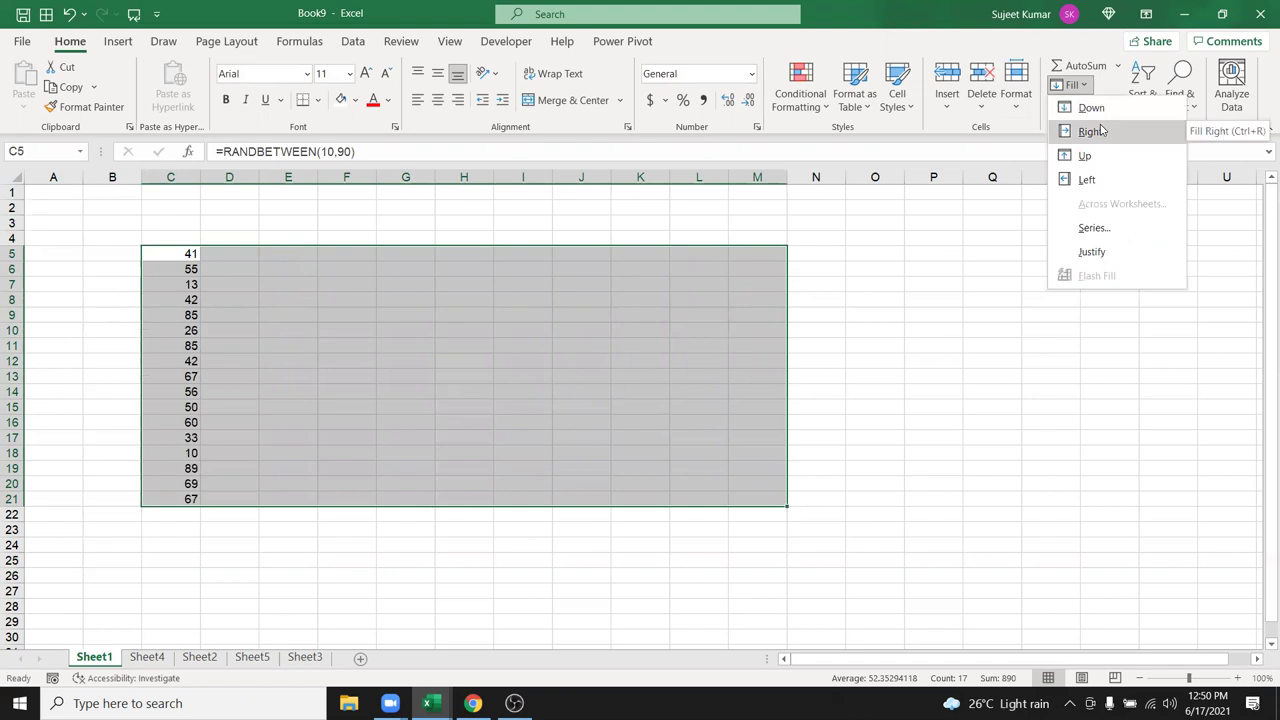
click(1092, 131)
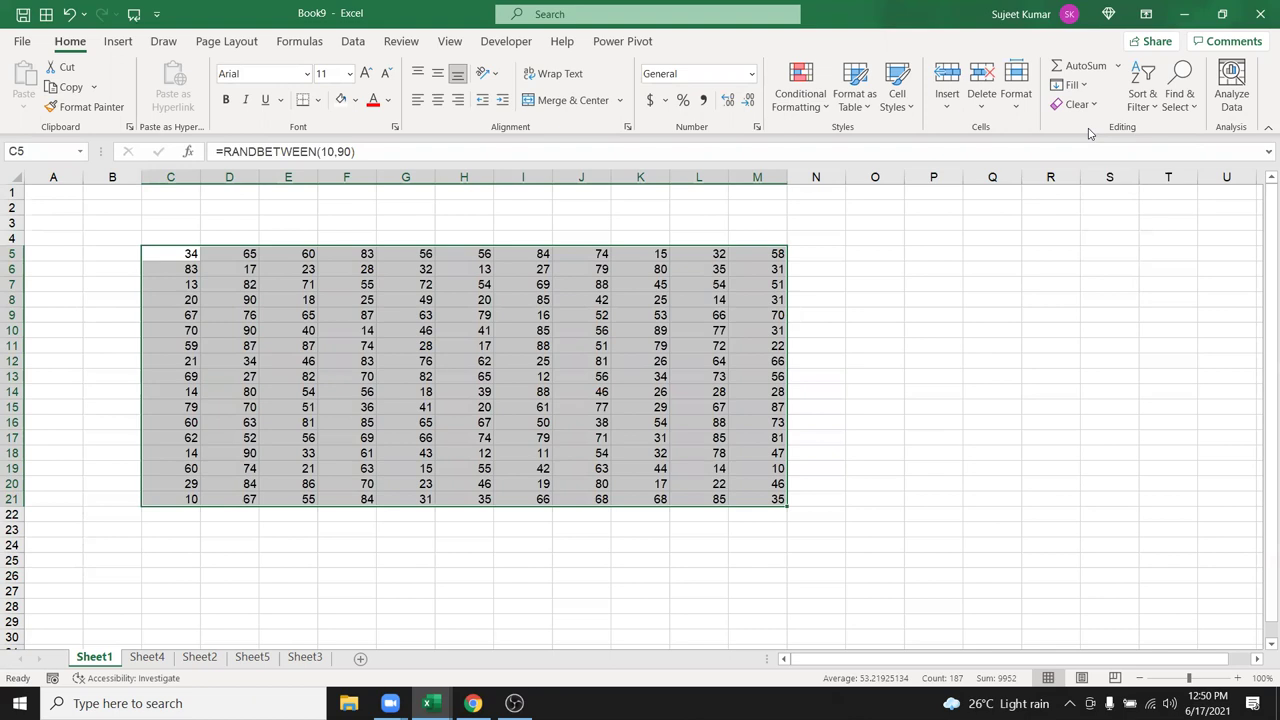
key(Delete)
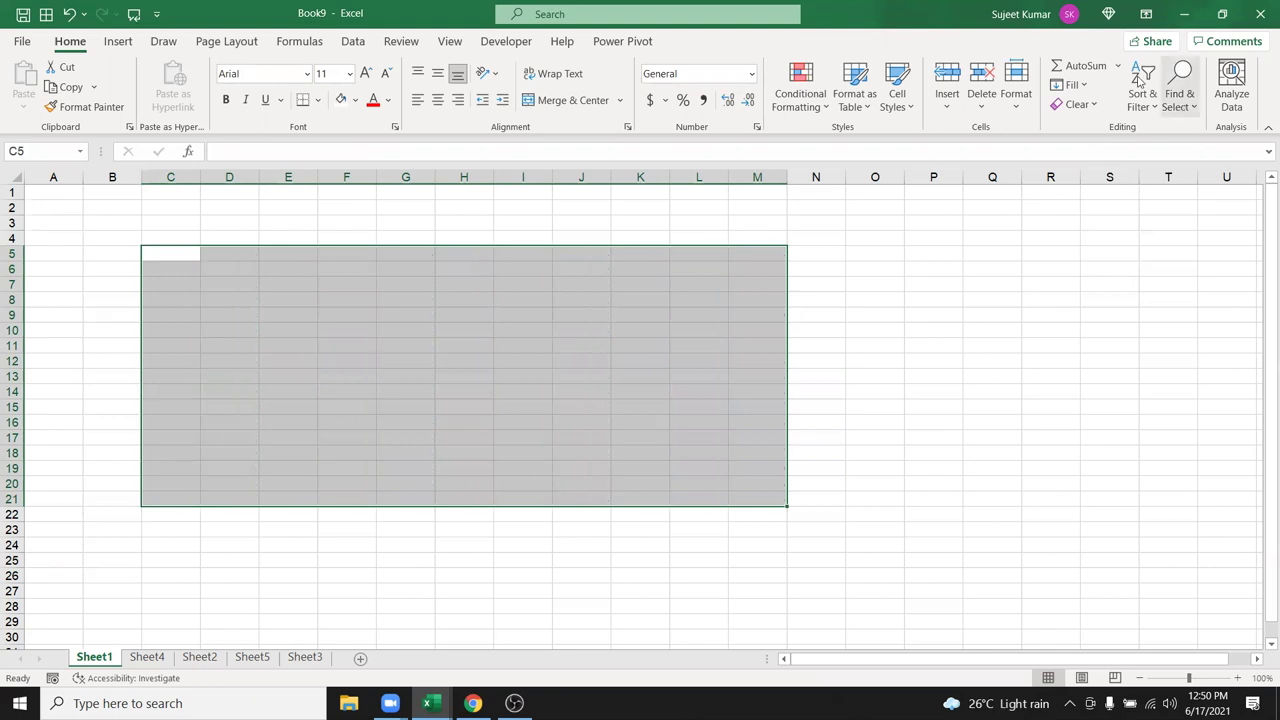
click(1071, 85)
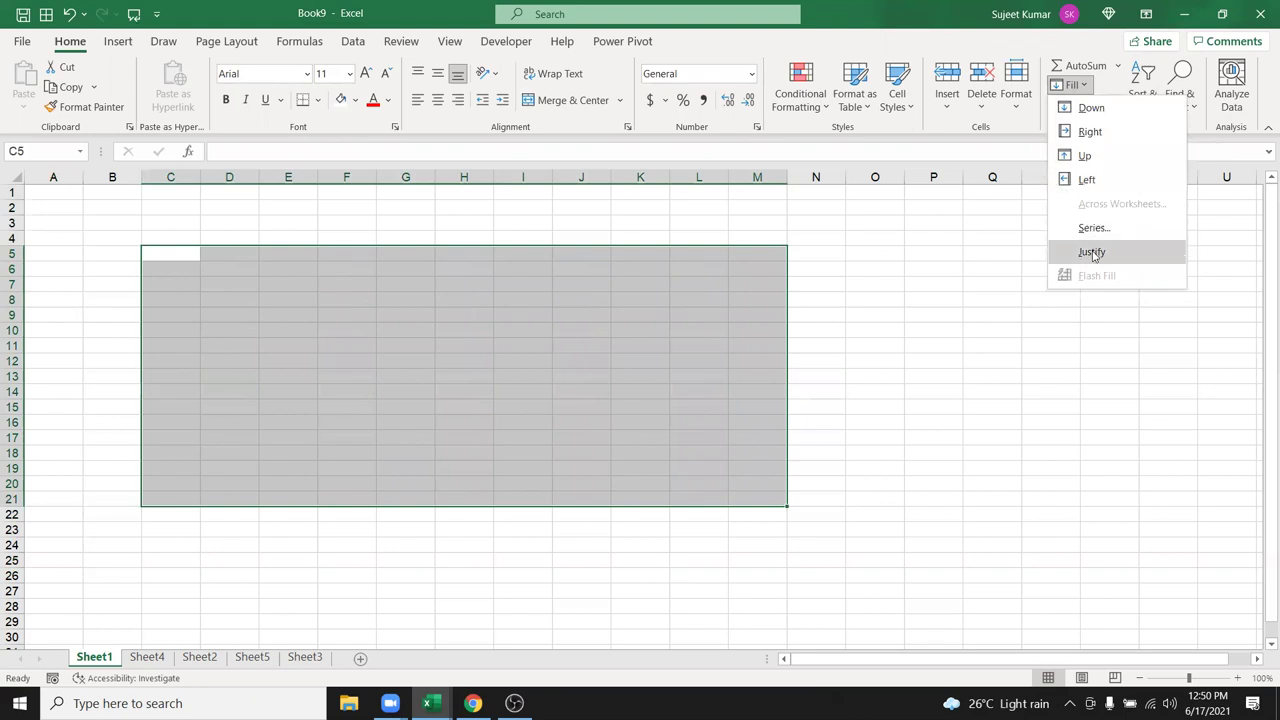
click(183, 254)
click(183, 253)
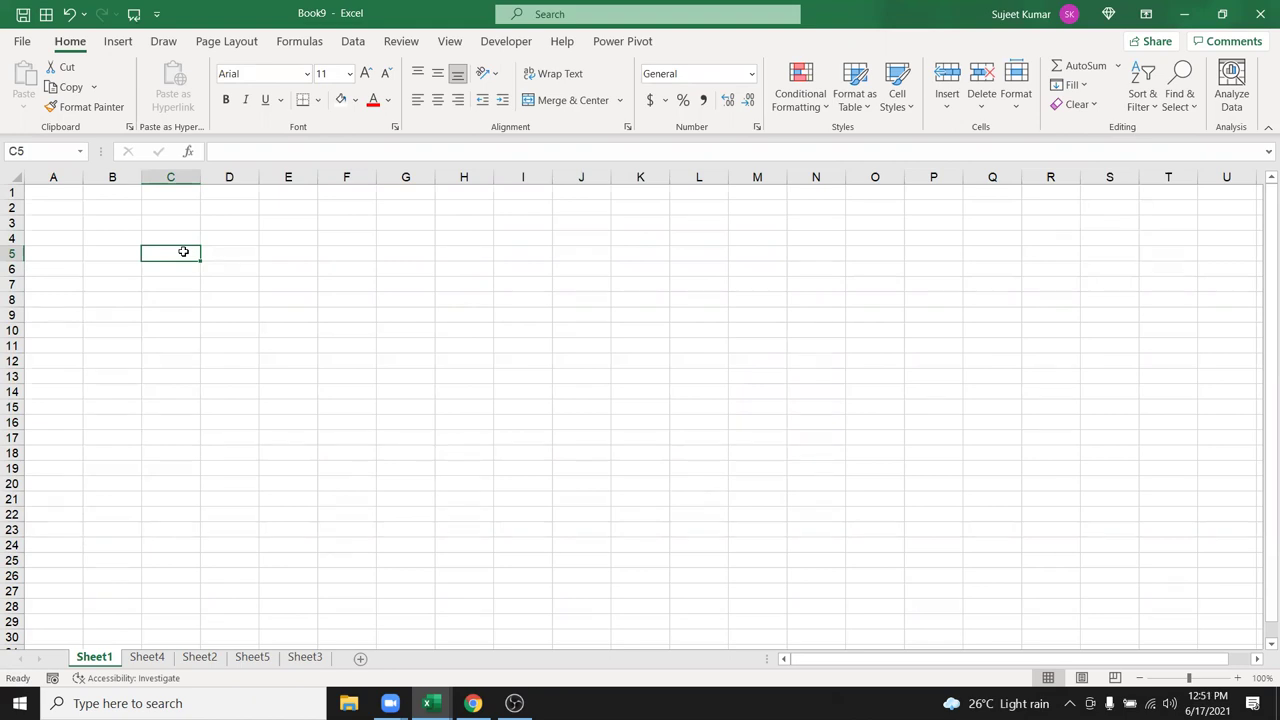
key(ctrl+Up)
key(ctrl+Left)
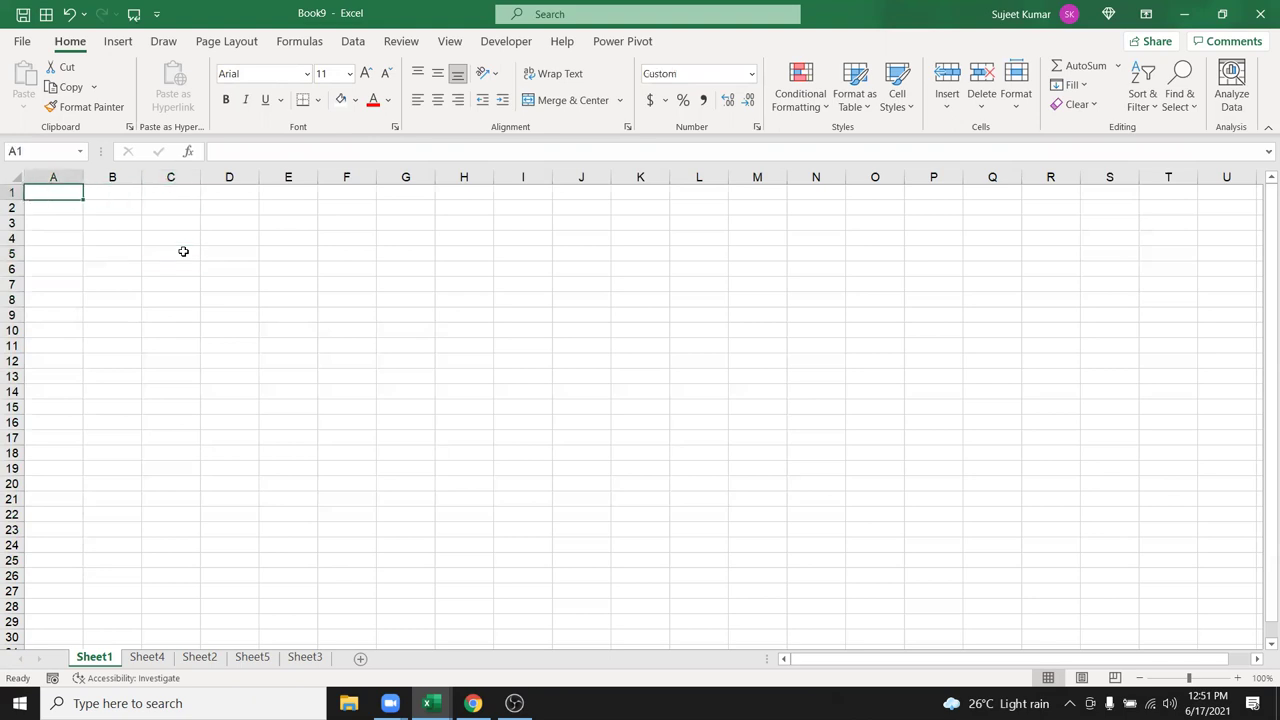
- Enter a first name in A1 and fill the custom name list down to A19
text(pUJA)
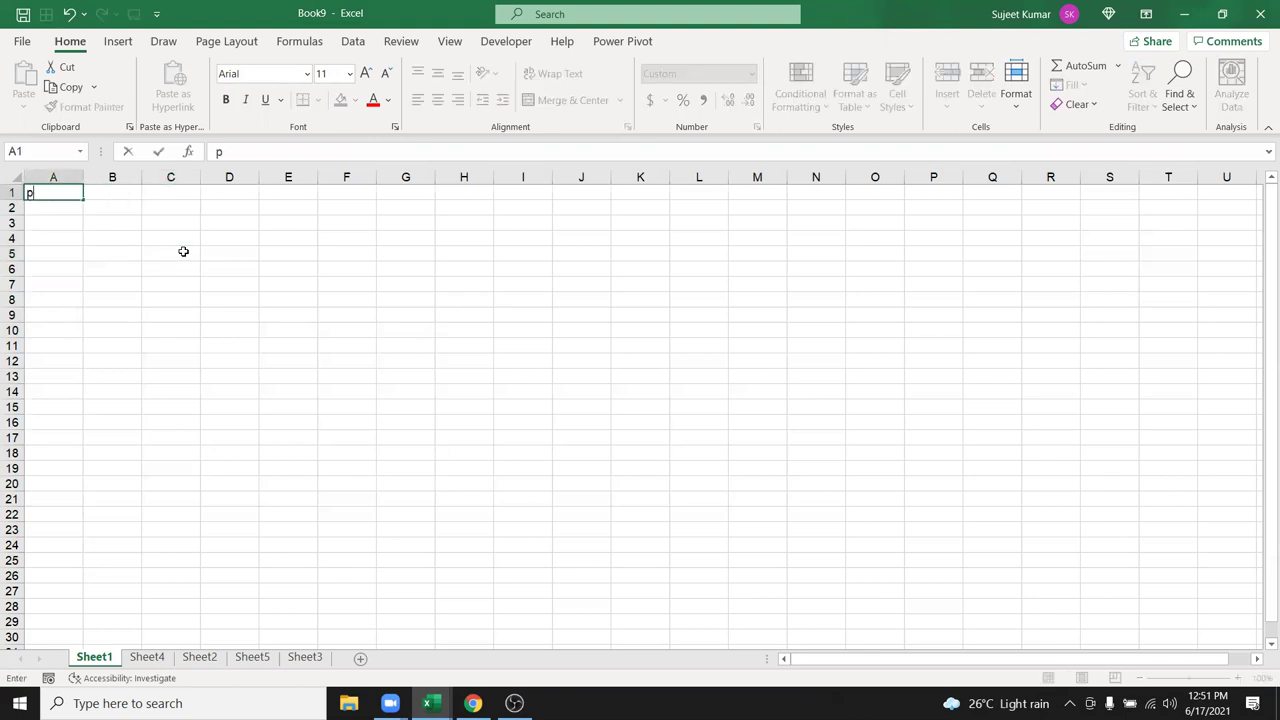
click(114, 272)
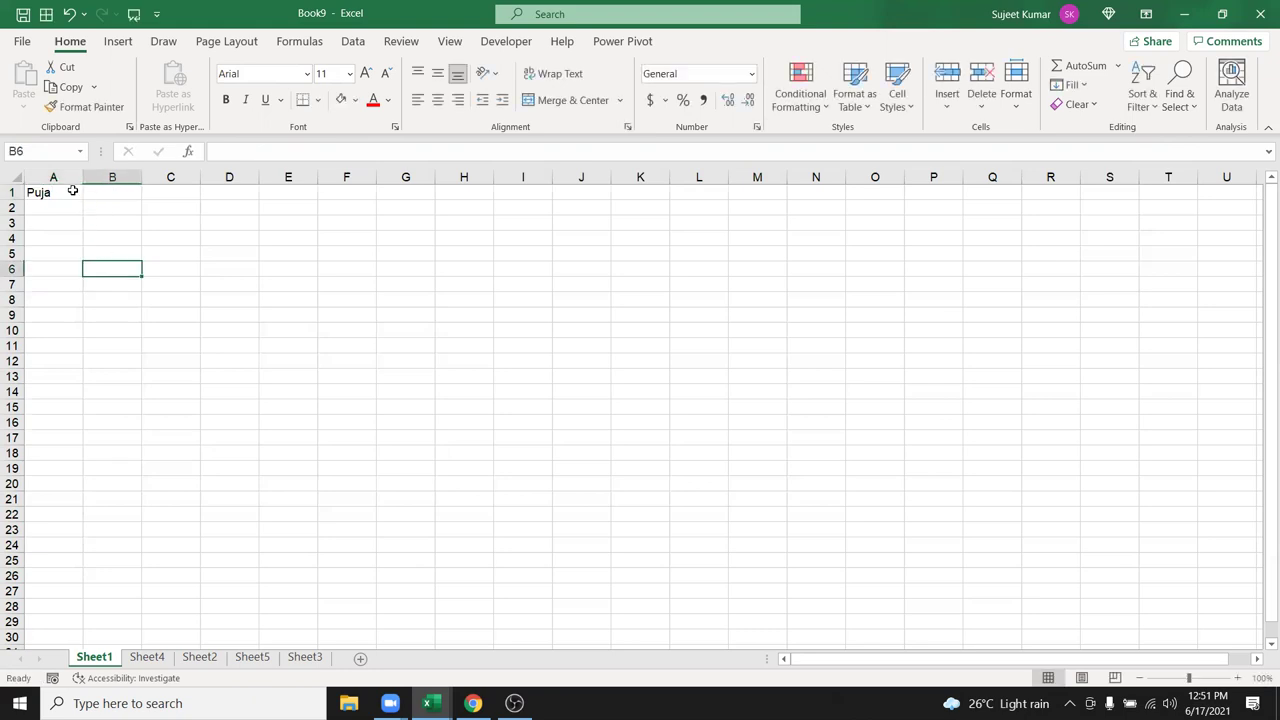
click(80, 194)
drag(83, 200, 76, 474)
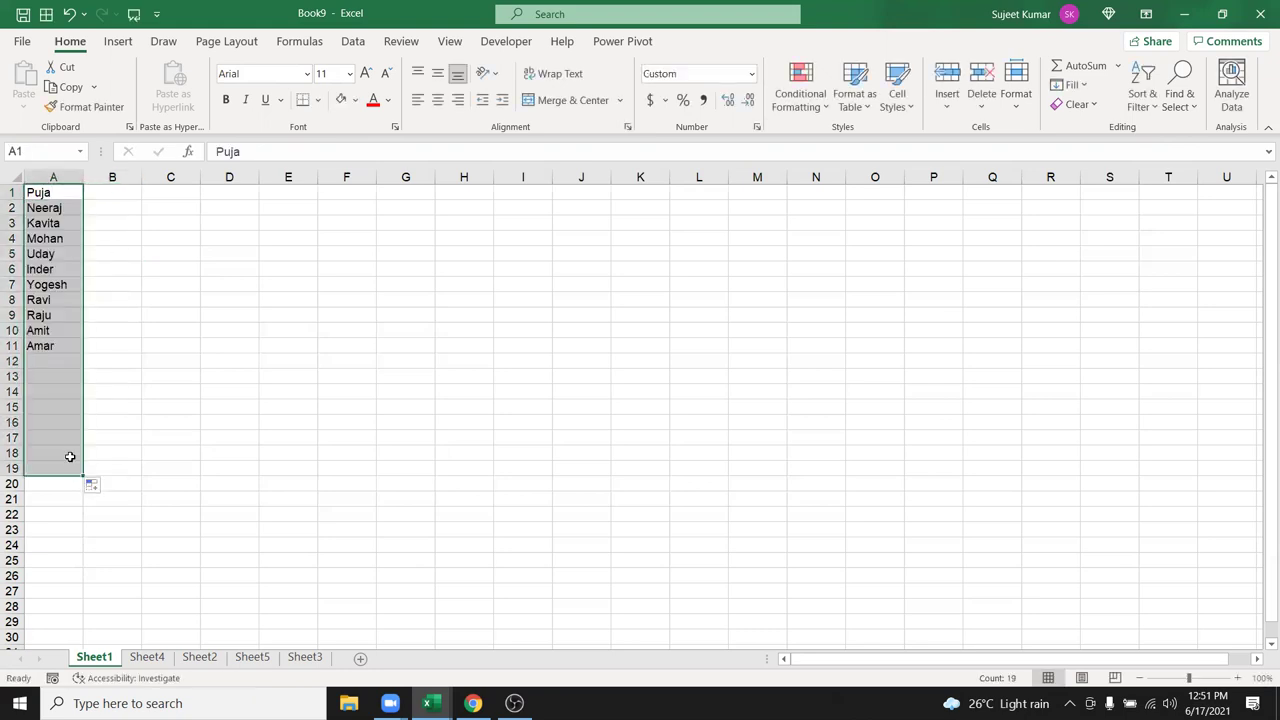
click(125, 239)
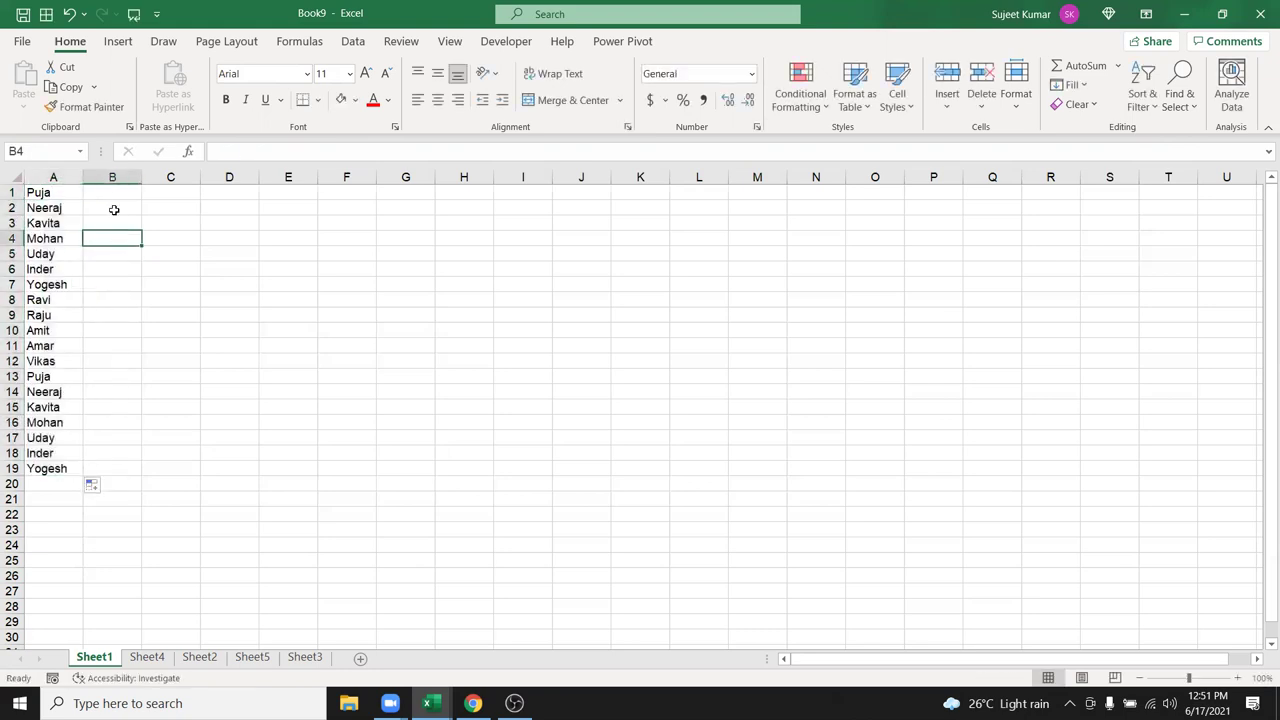
- Start typing three comma-separated first names in B1, then cancel the entry
click(116, 198)
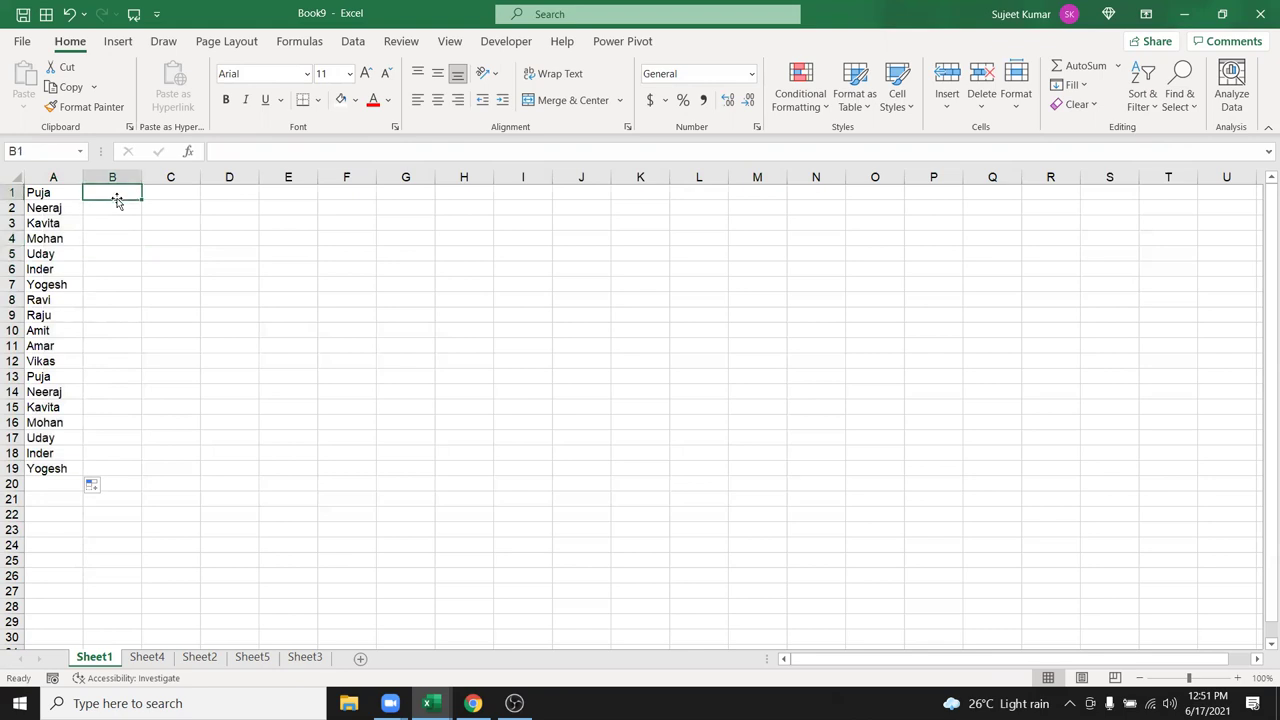
text(Puja)
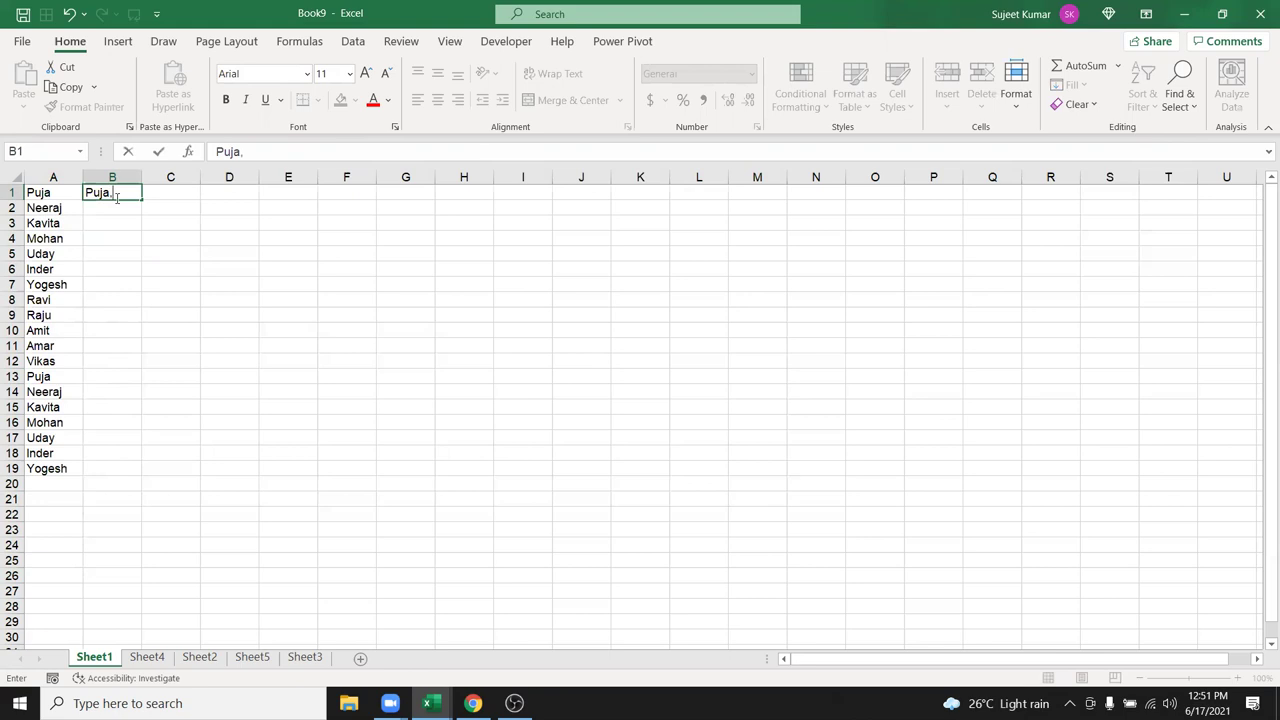
text(,Neeraj,Kavita)
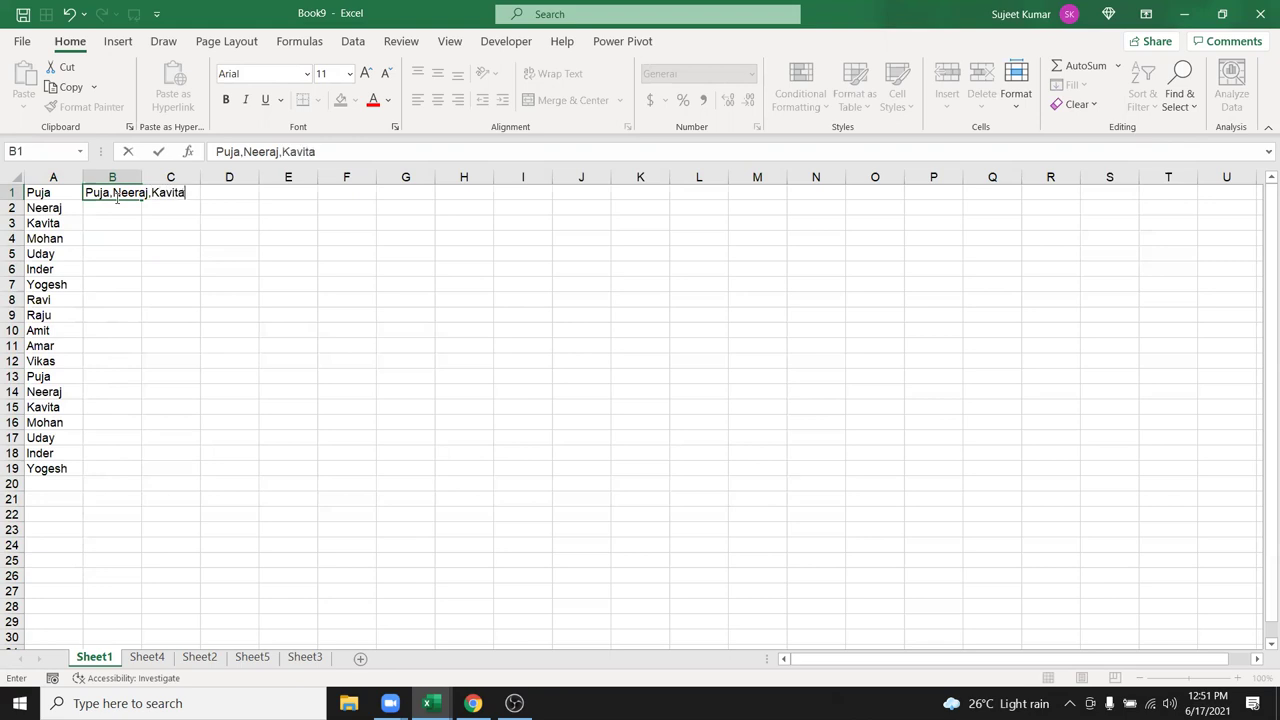
key(Escape)
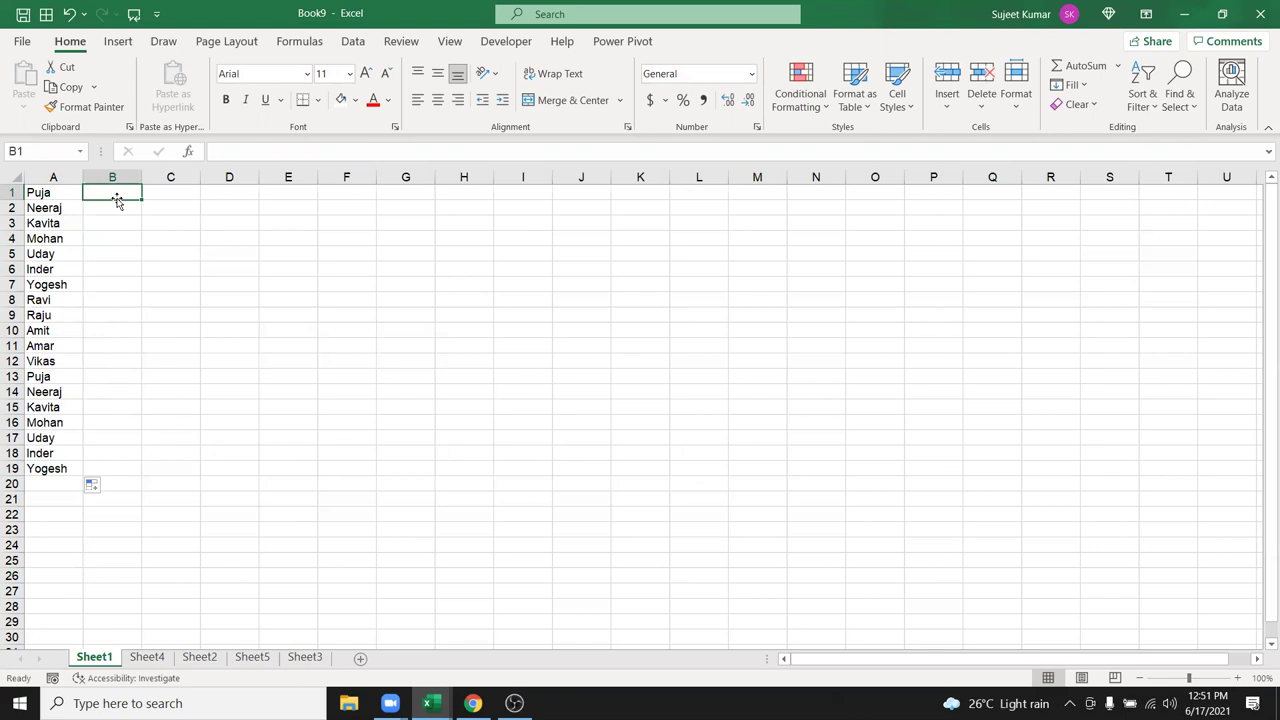
text(=tex)
key(Down)
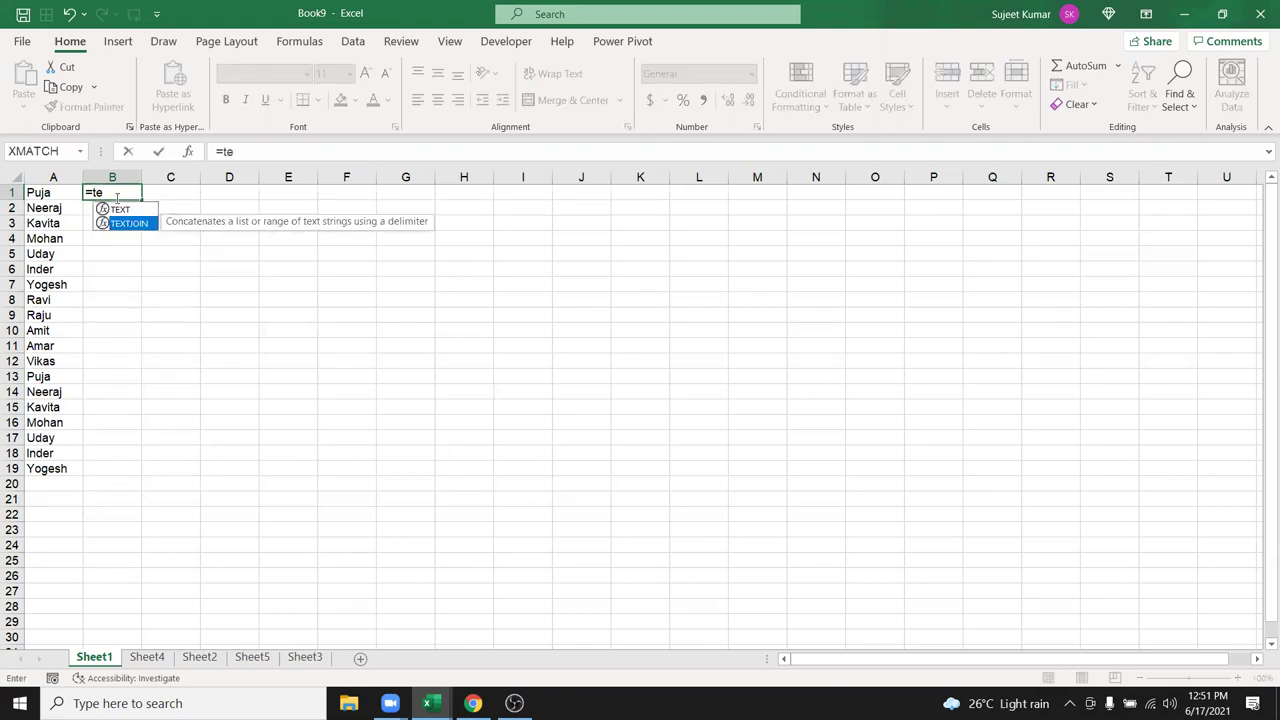
key(Tab)
text(",",)
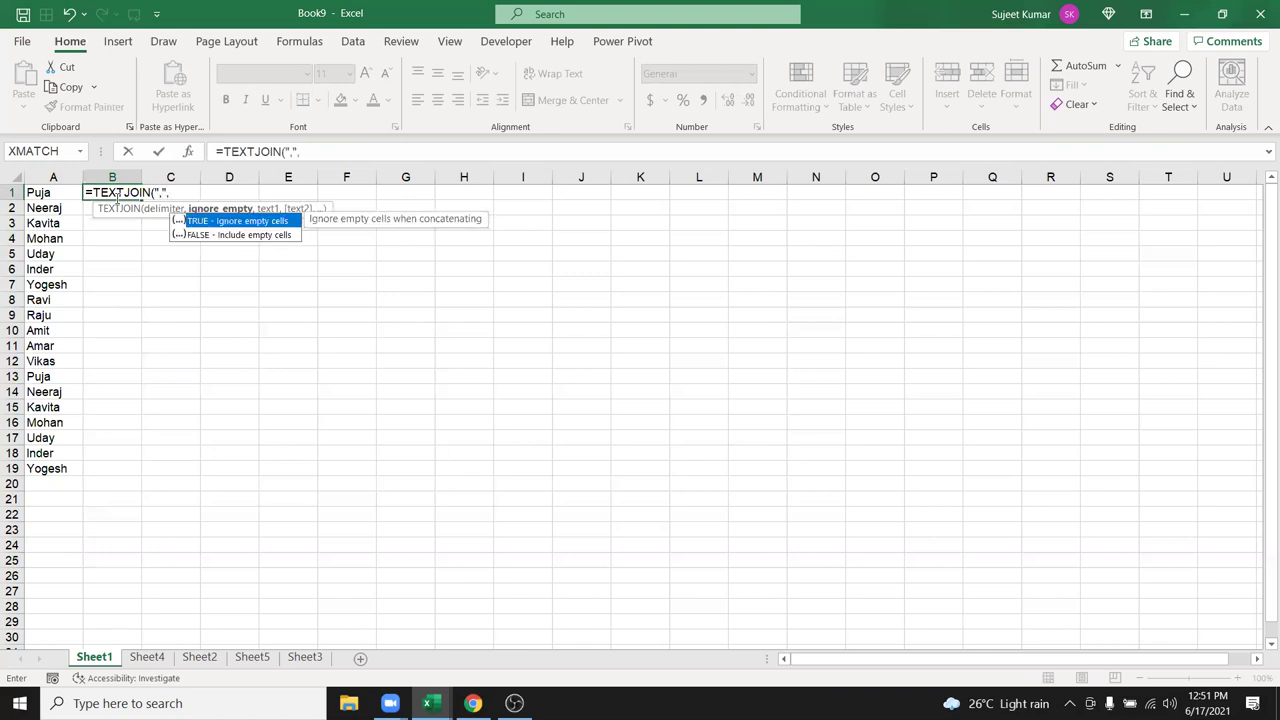
key(Tab)
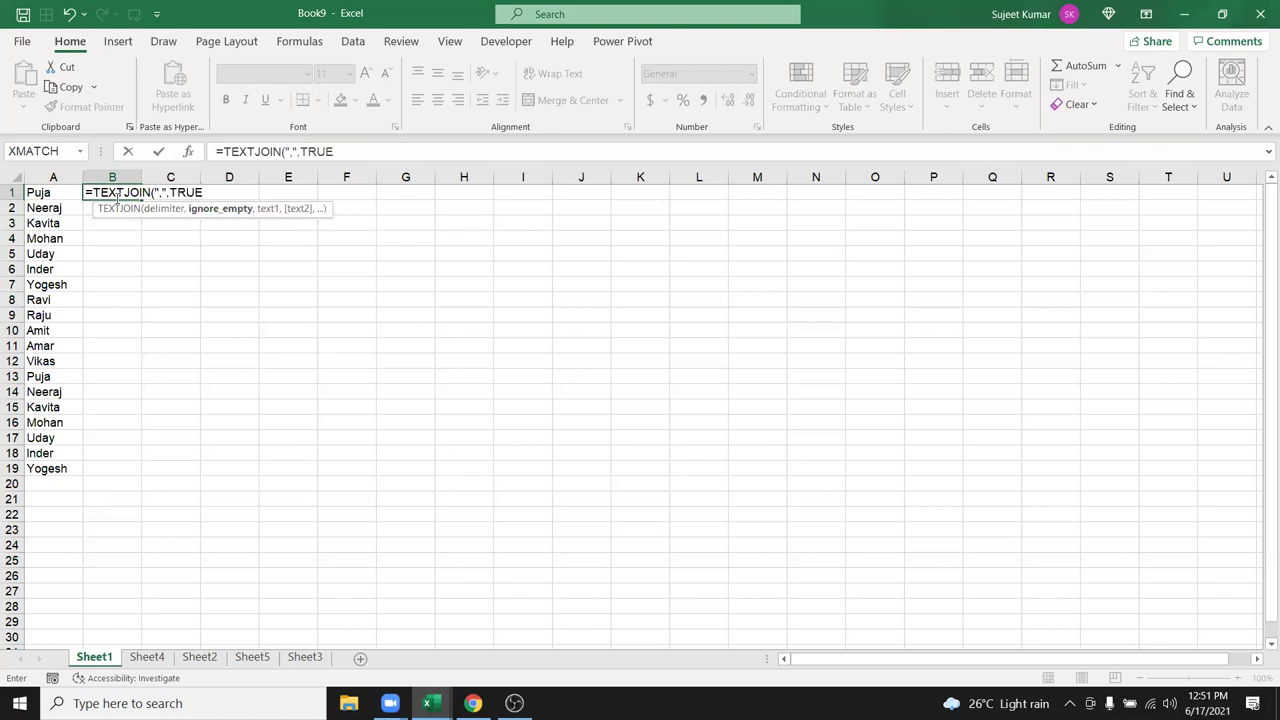
text(,)
key(Left)
key(ctrl+shift+Down)
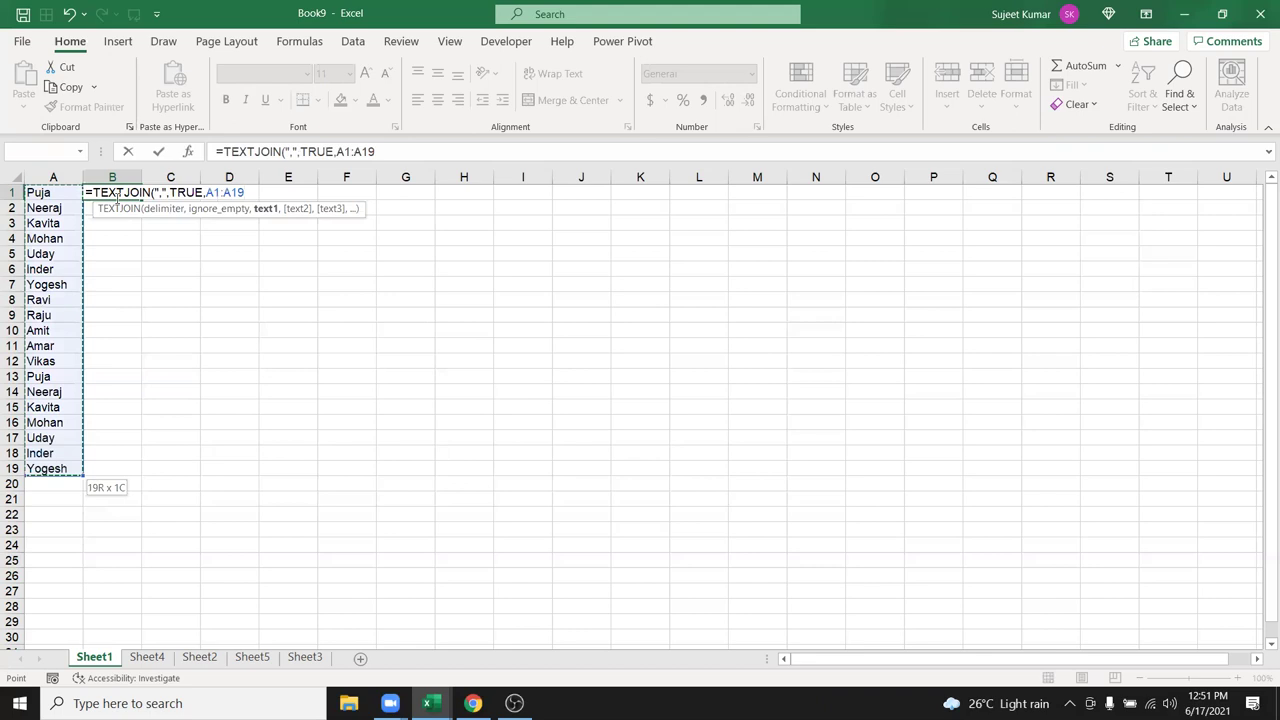
key(Return)
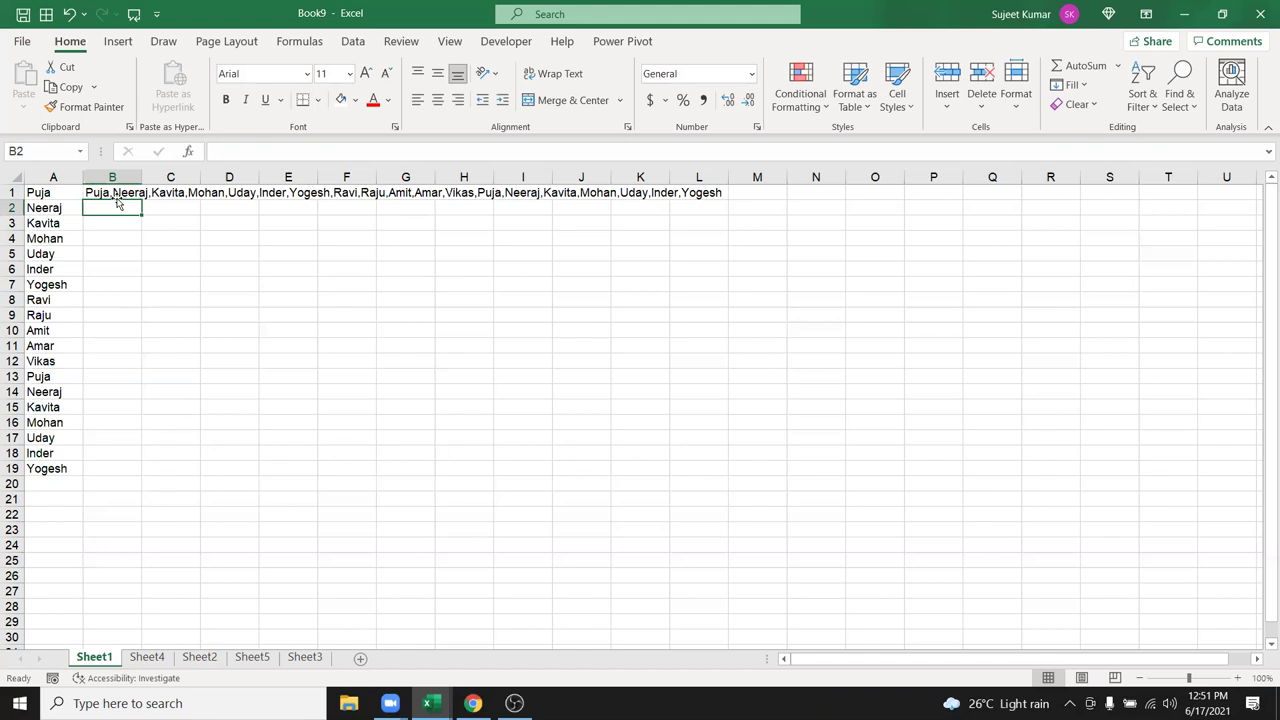
click(114, 194)
key(Delete)
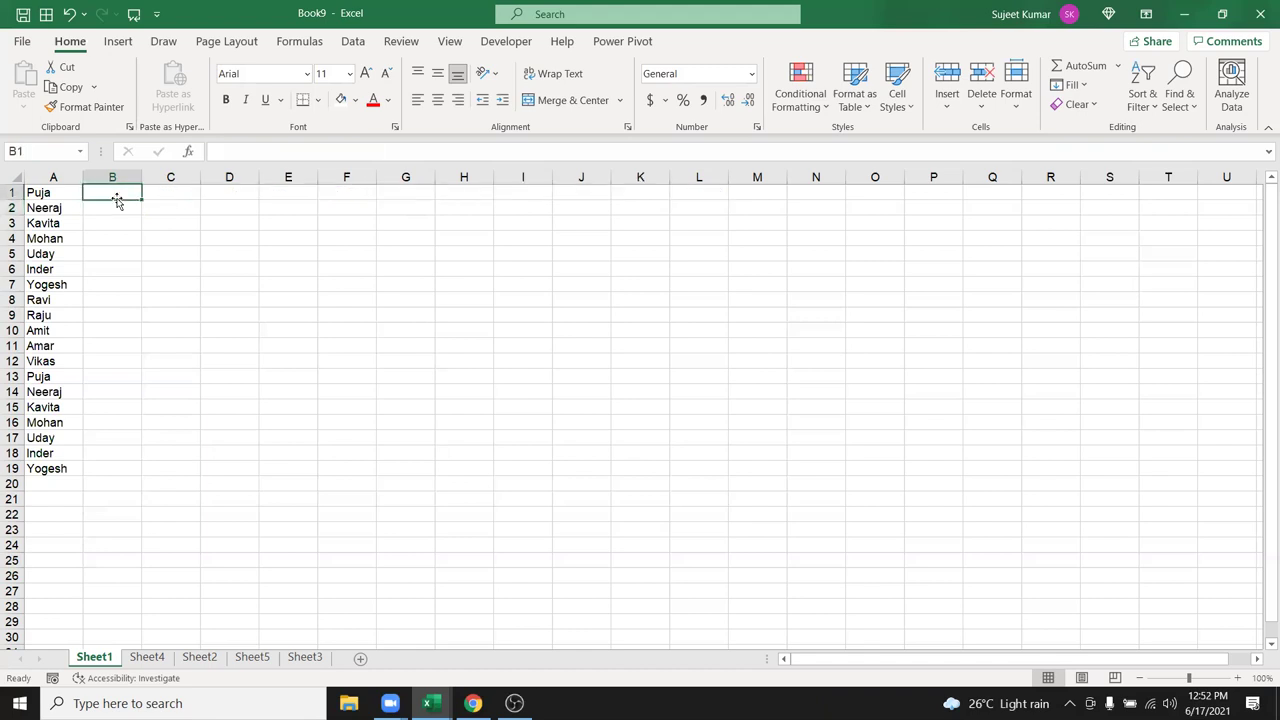
- Widen column A and Fill Justify the names in A1:A19 into lines
click(62, 193)
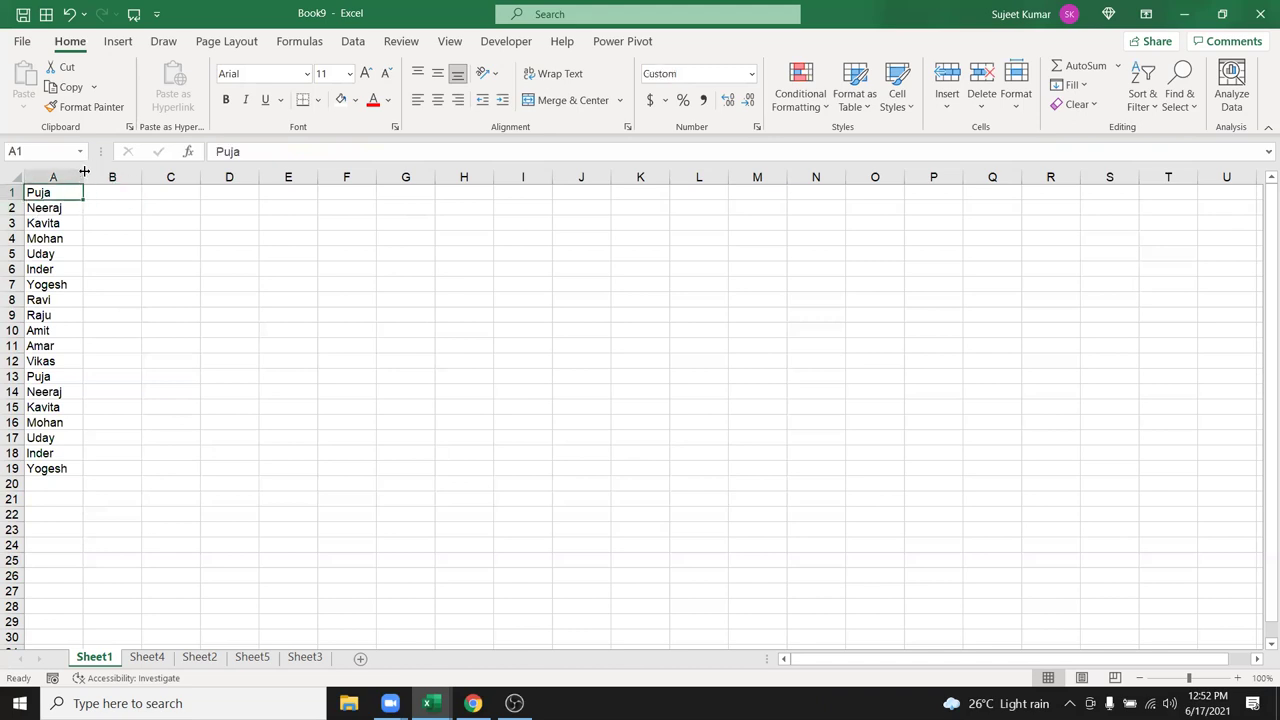
drag(81, 176, 611, 194)
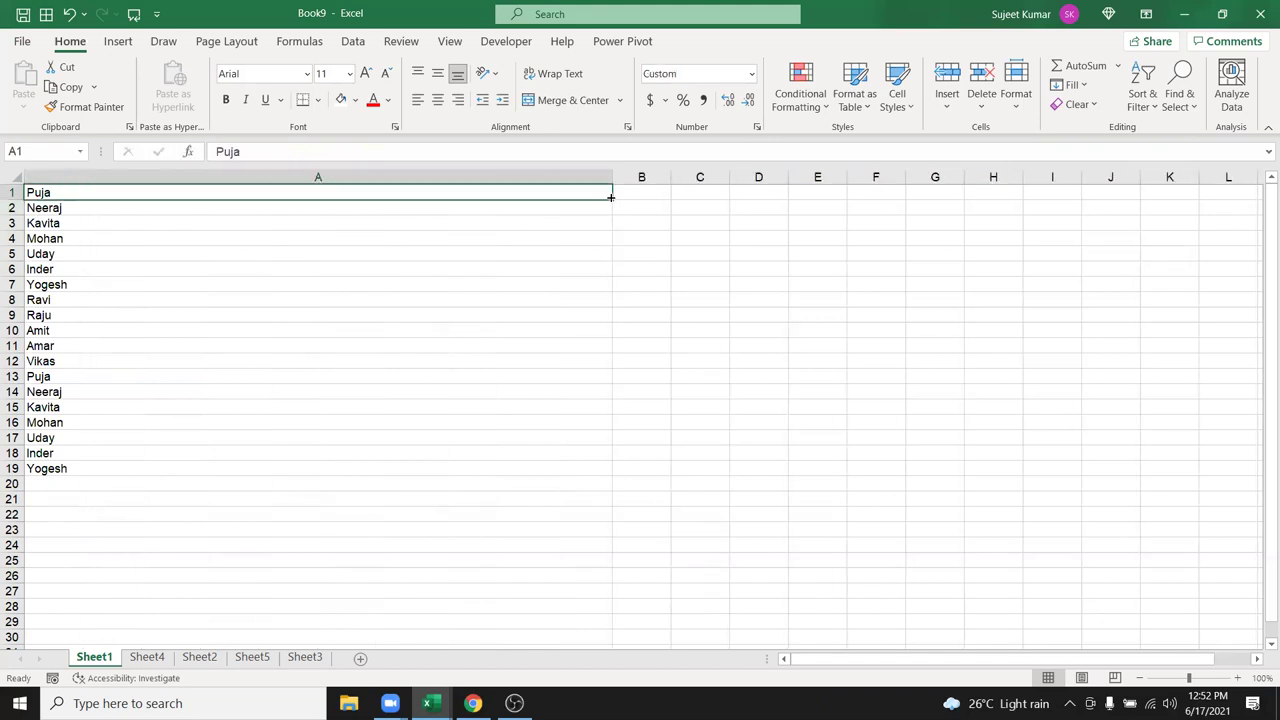
shift+click(281, 470)
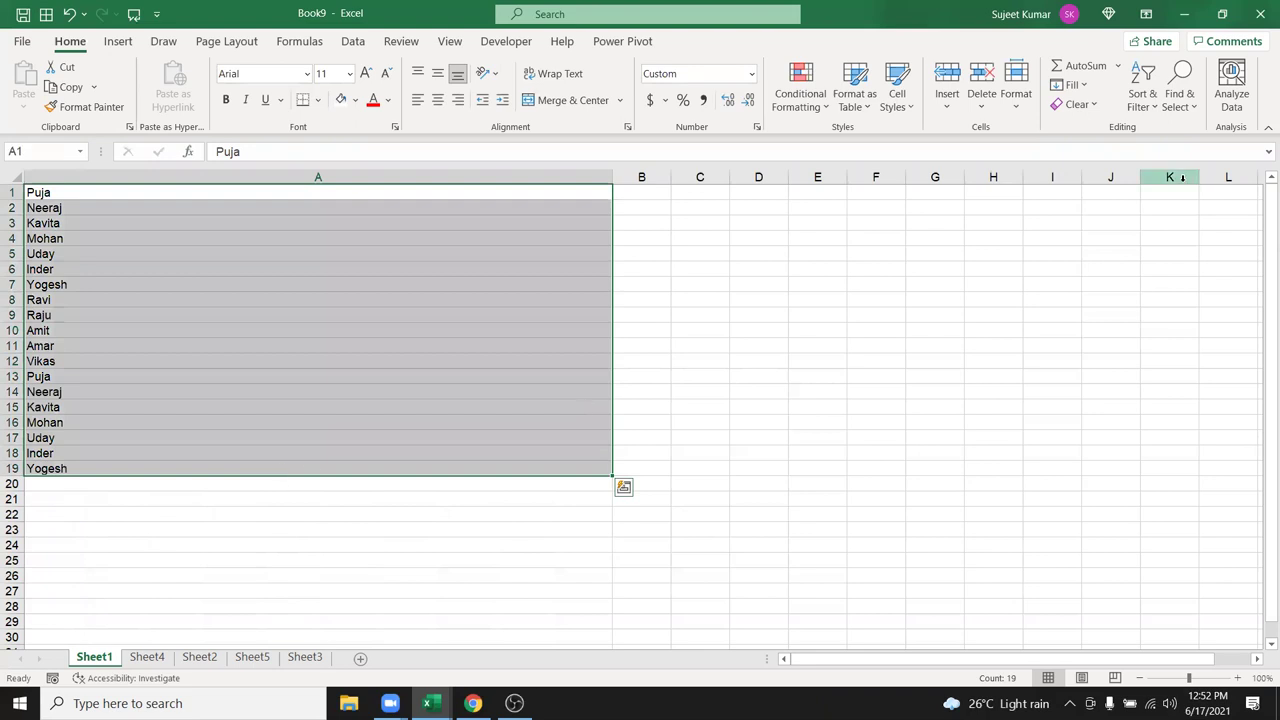
click(1071, 85)
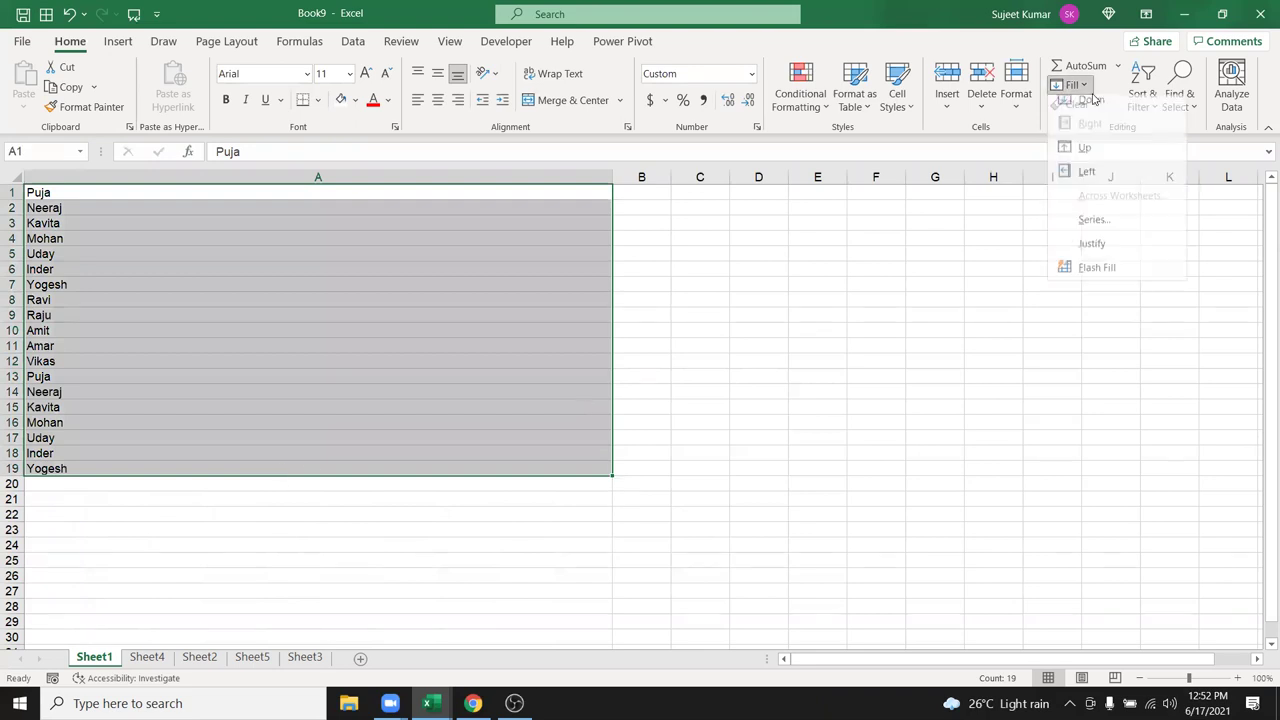
click(1122, 256)
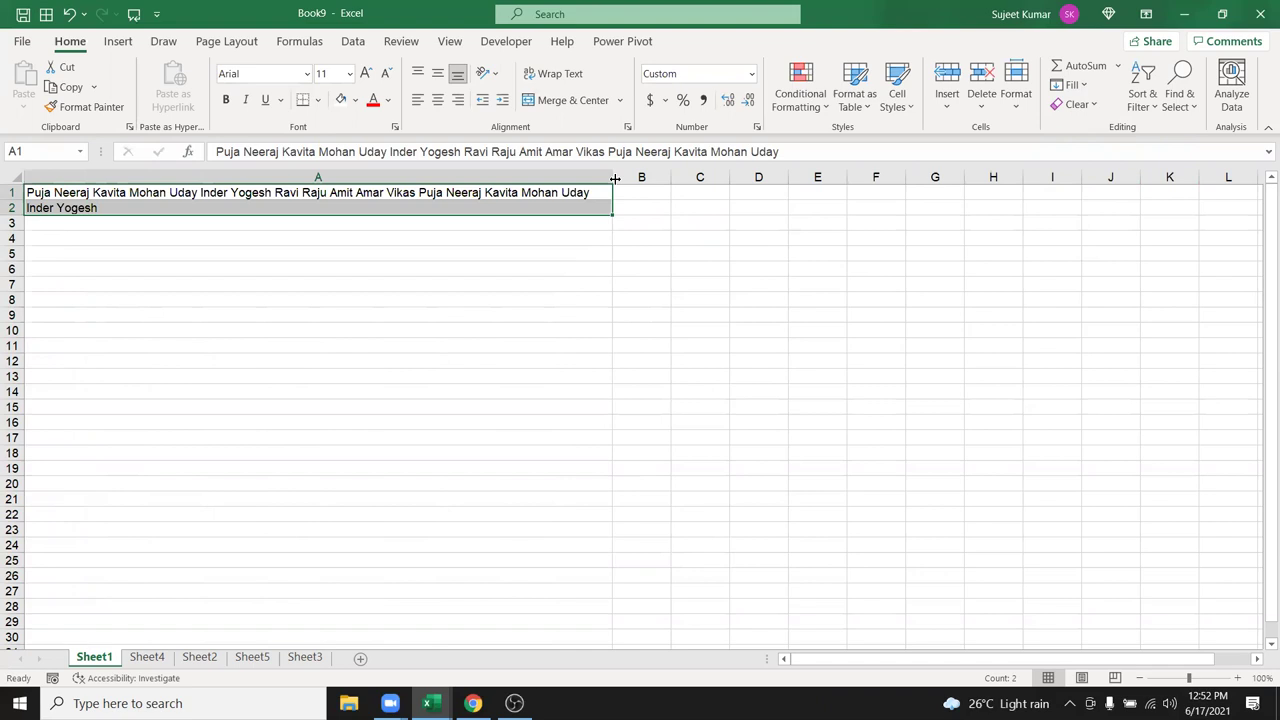
- Widen column A further, justify A1:A2 into one line in A1, then narrow column A
click(645, 193)
click(598, 192)
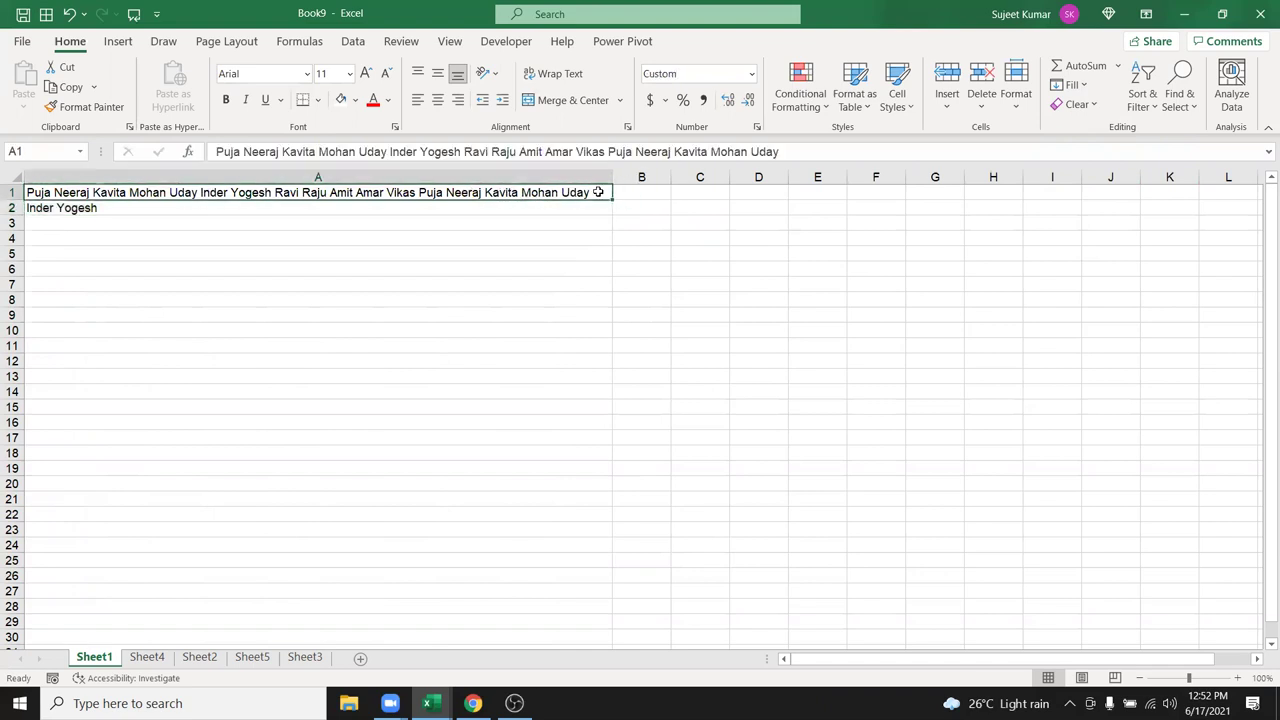
drag(612, 178, 722, 186)
click(633, 205)
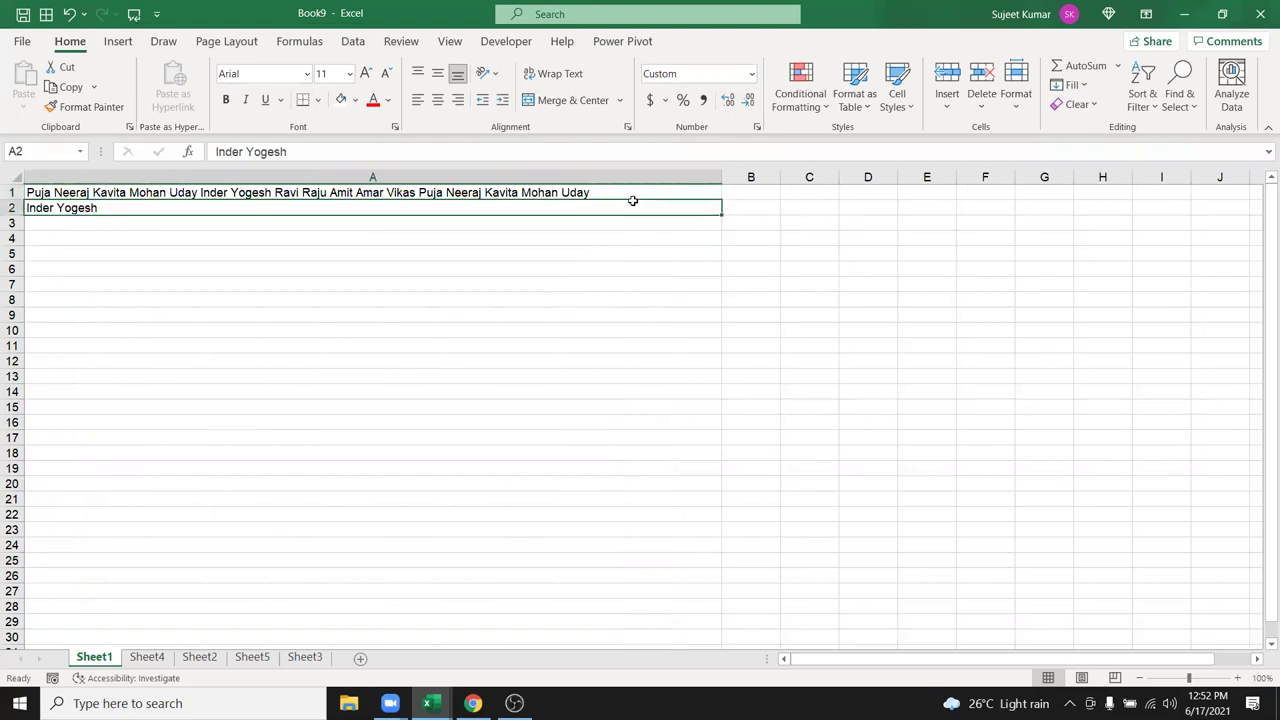
drag(633, 201, 634, 194)
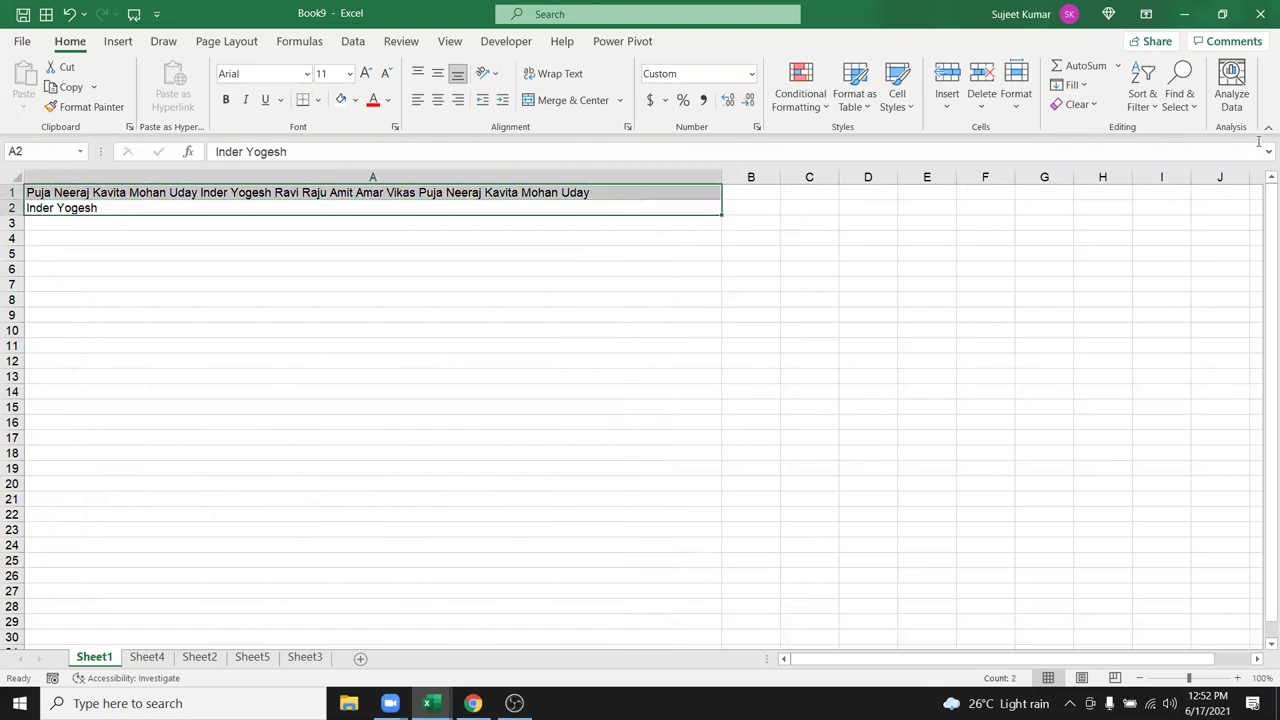
click(1074, 86)
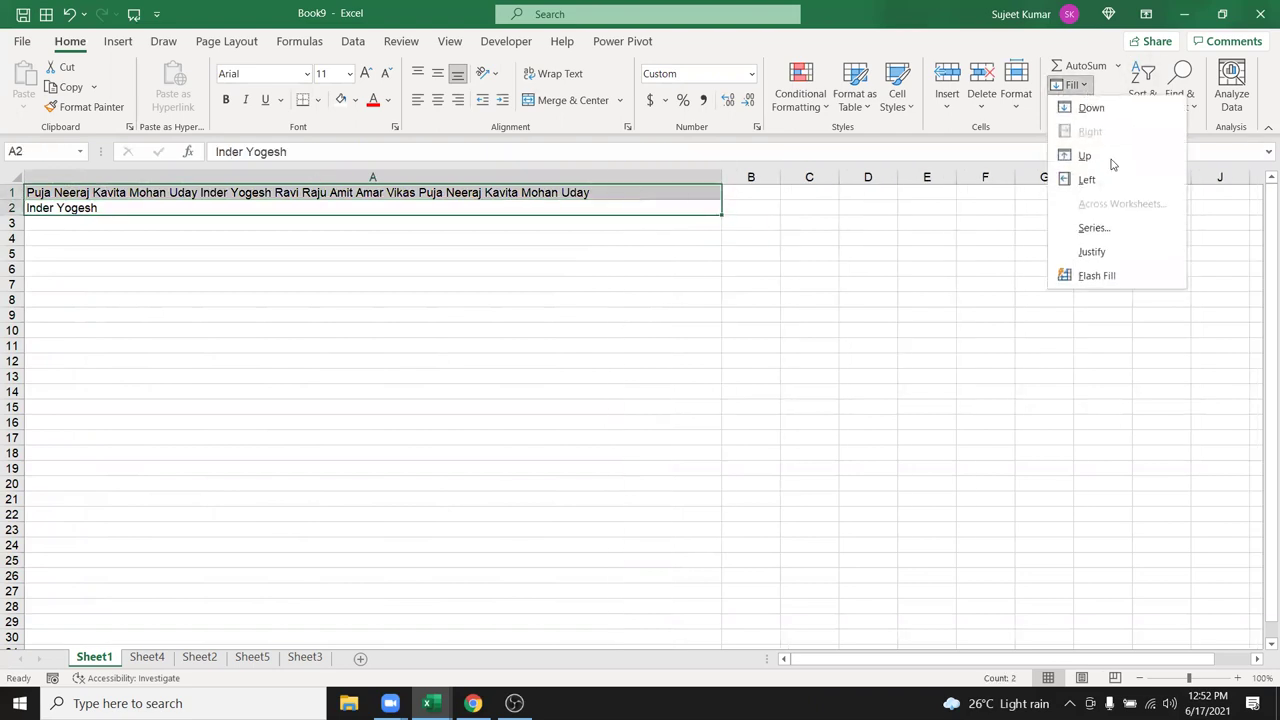
click(1114, 251)
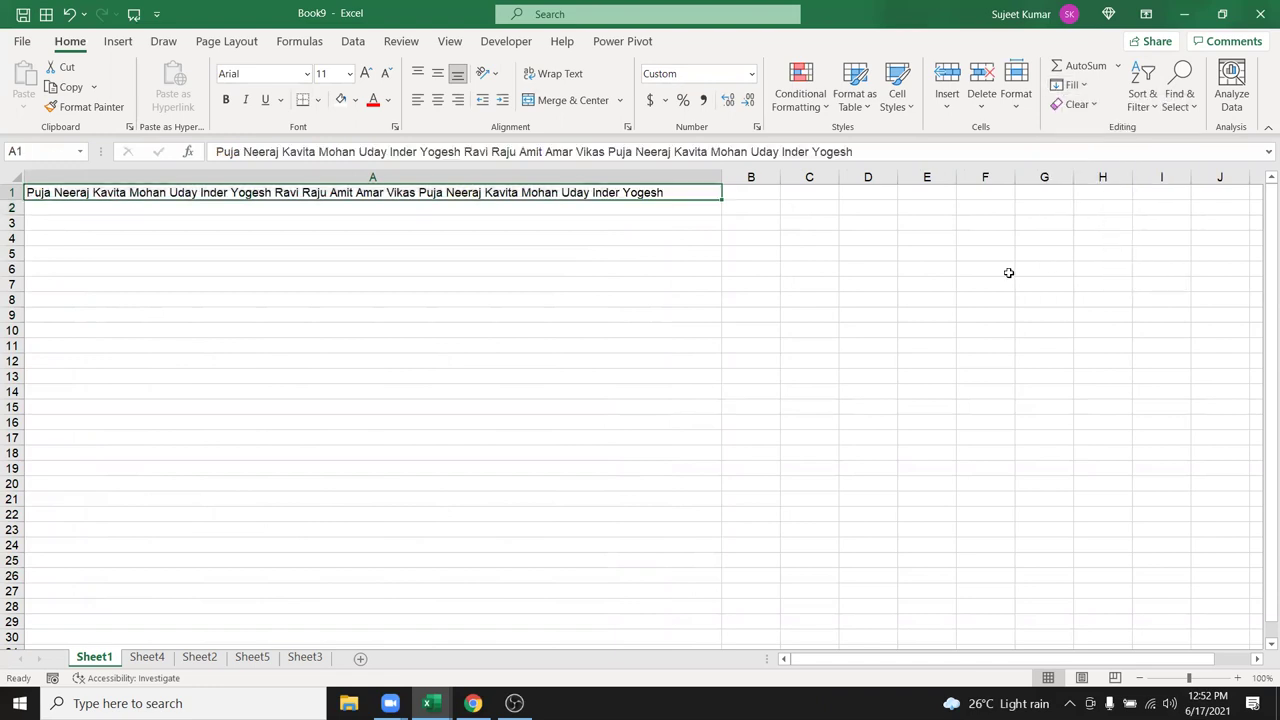
click(640, 237)
drag(720, 177, 52, 193)
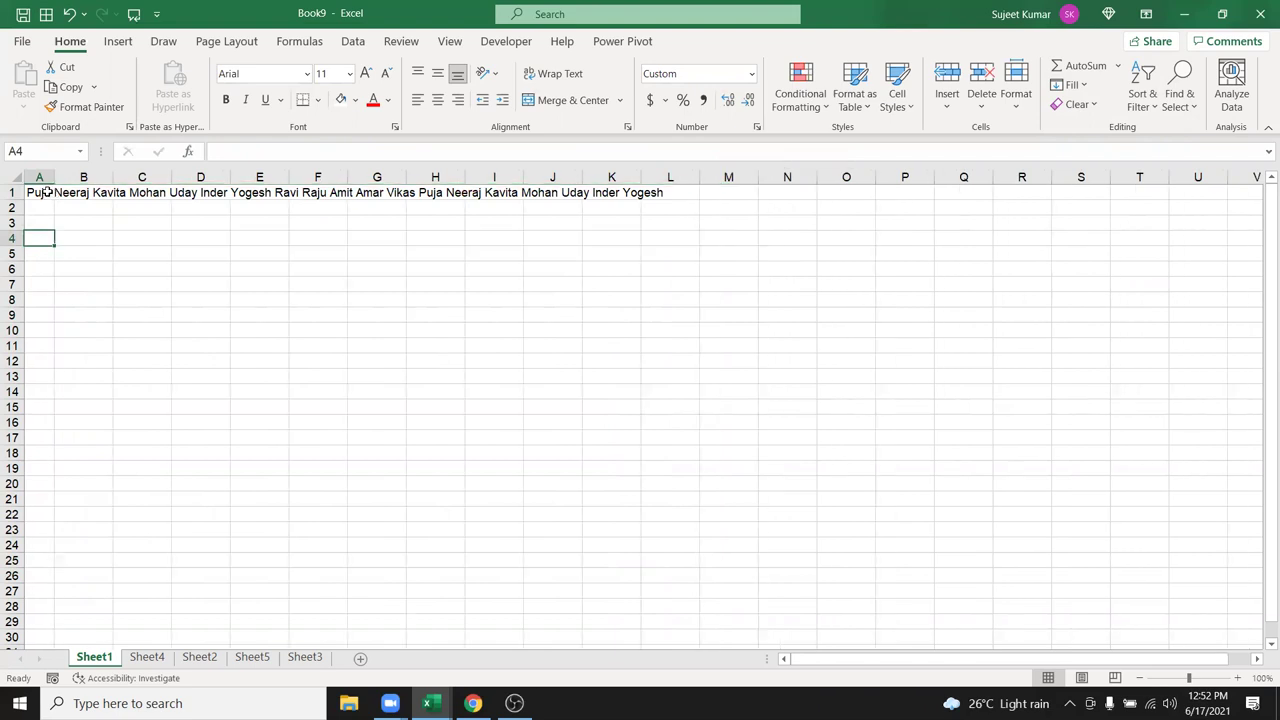
- Fill Justify the A1 names line back into A1:A19, one per row, and auto-fit column A
click(40, 194)
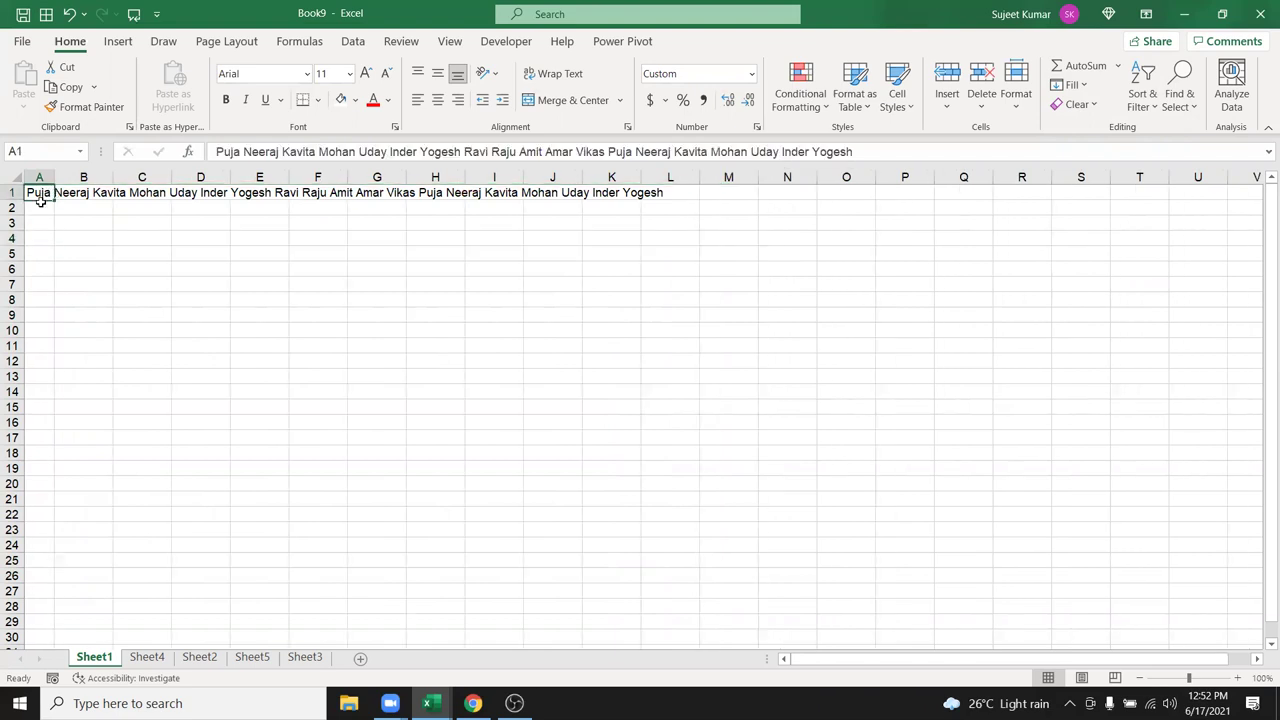
click(1072, 85)
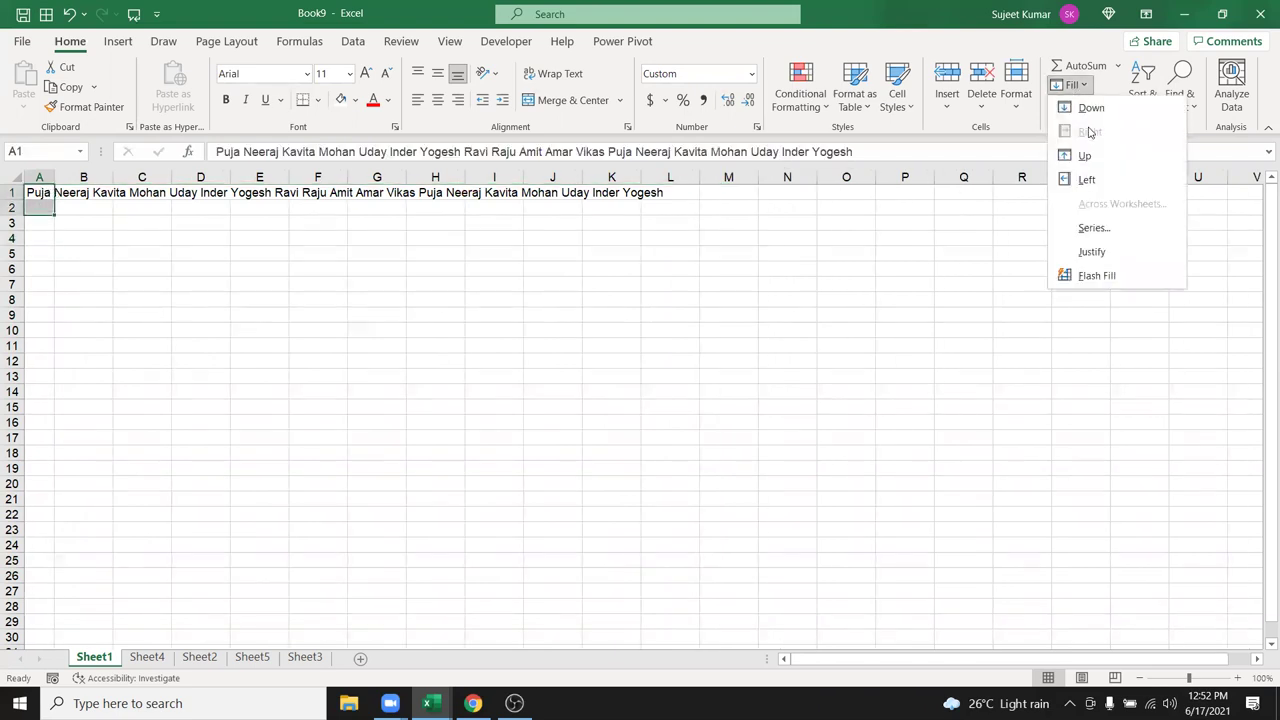
click(1092, 252)
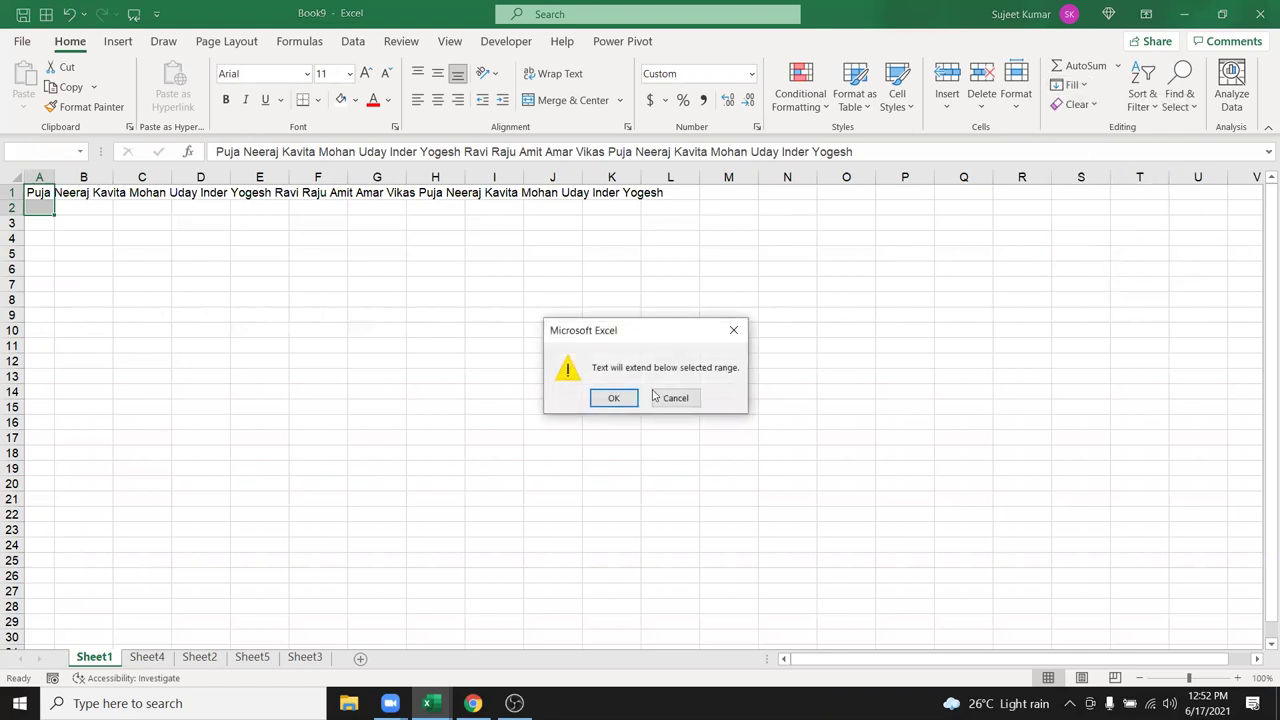
click(612, 397)
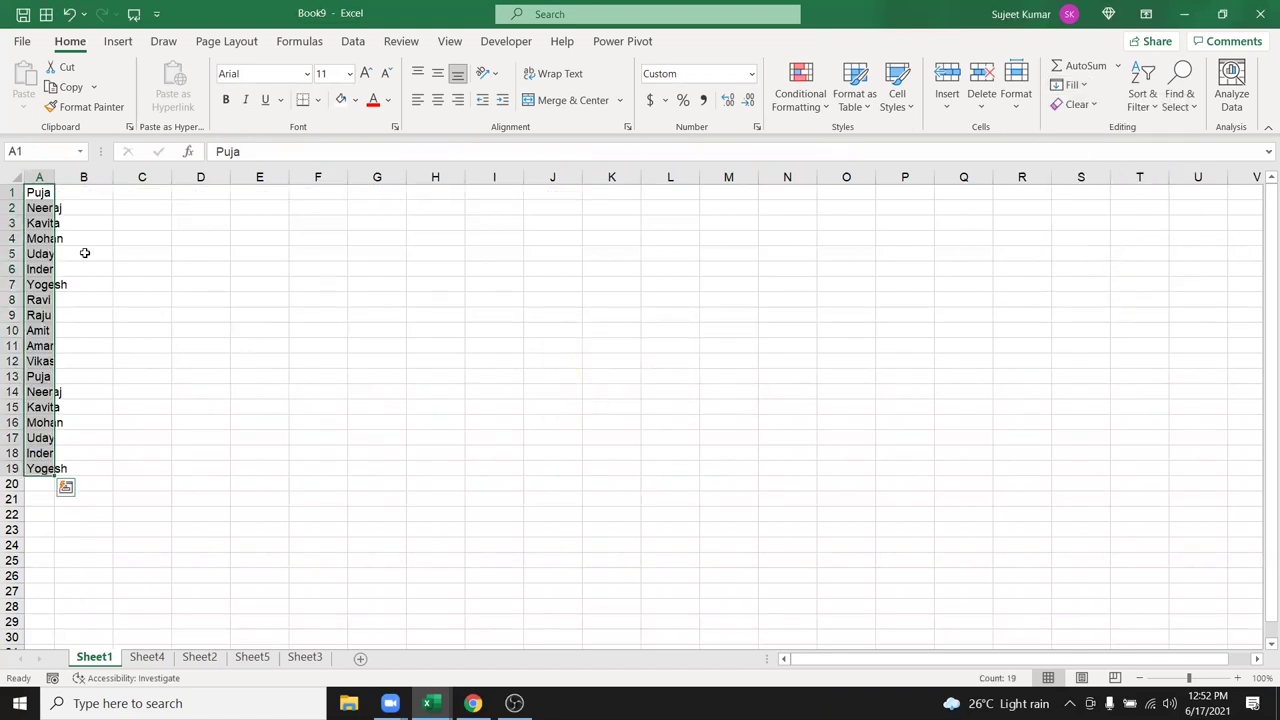
double_click(56, 177)
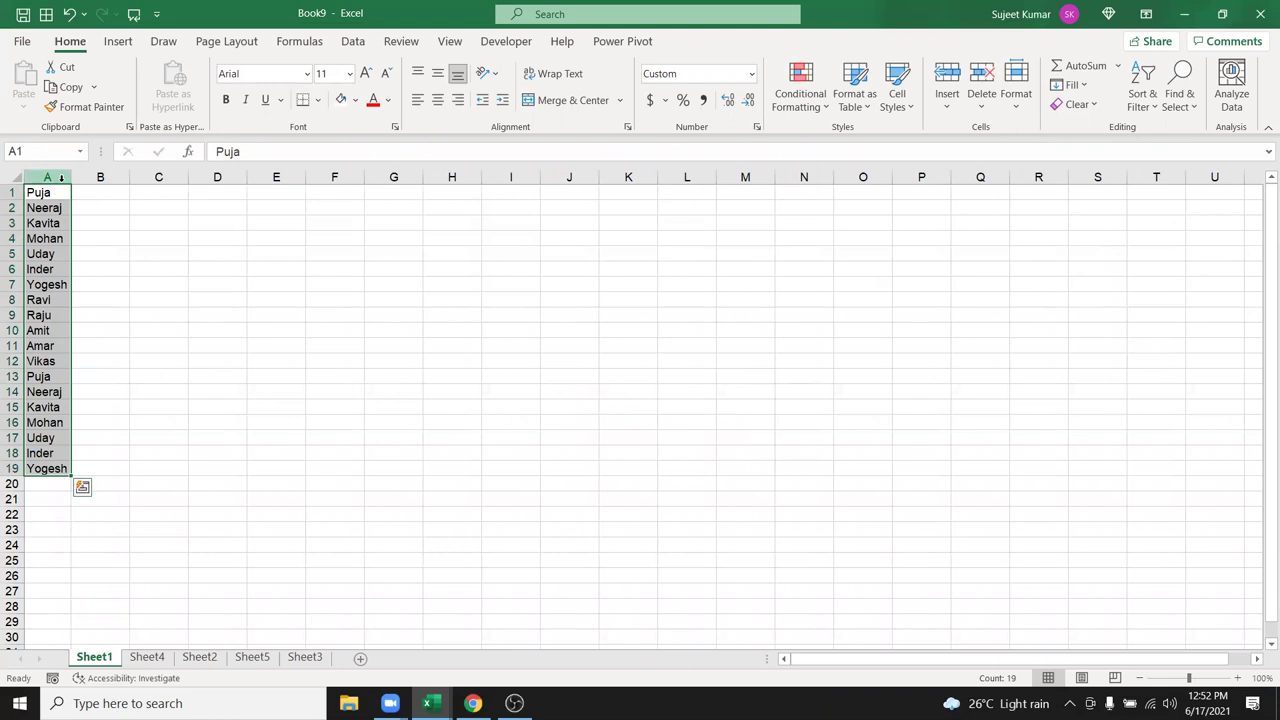
- Dismiss the Fill options, glance at Sheet4, then return to Sheet1 and select cell B4
click(1075, 85)
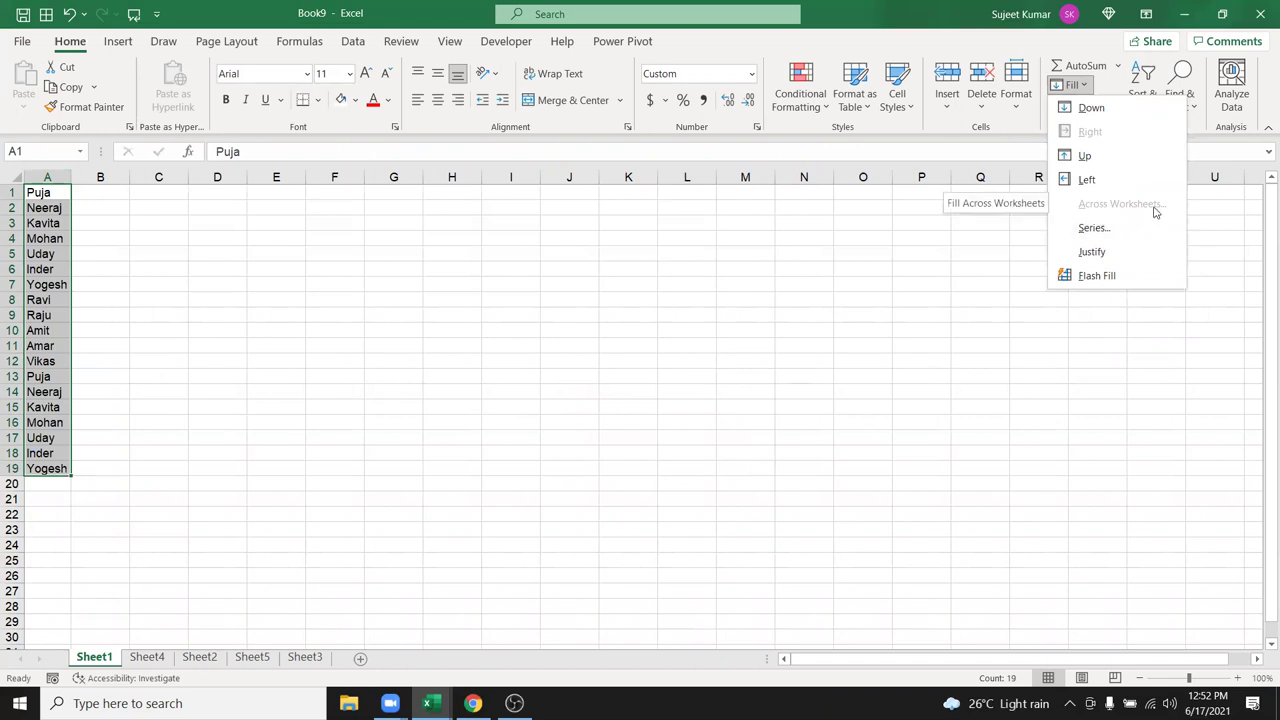
click(315, 314)
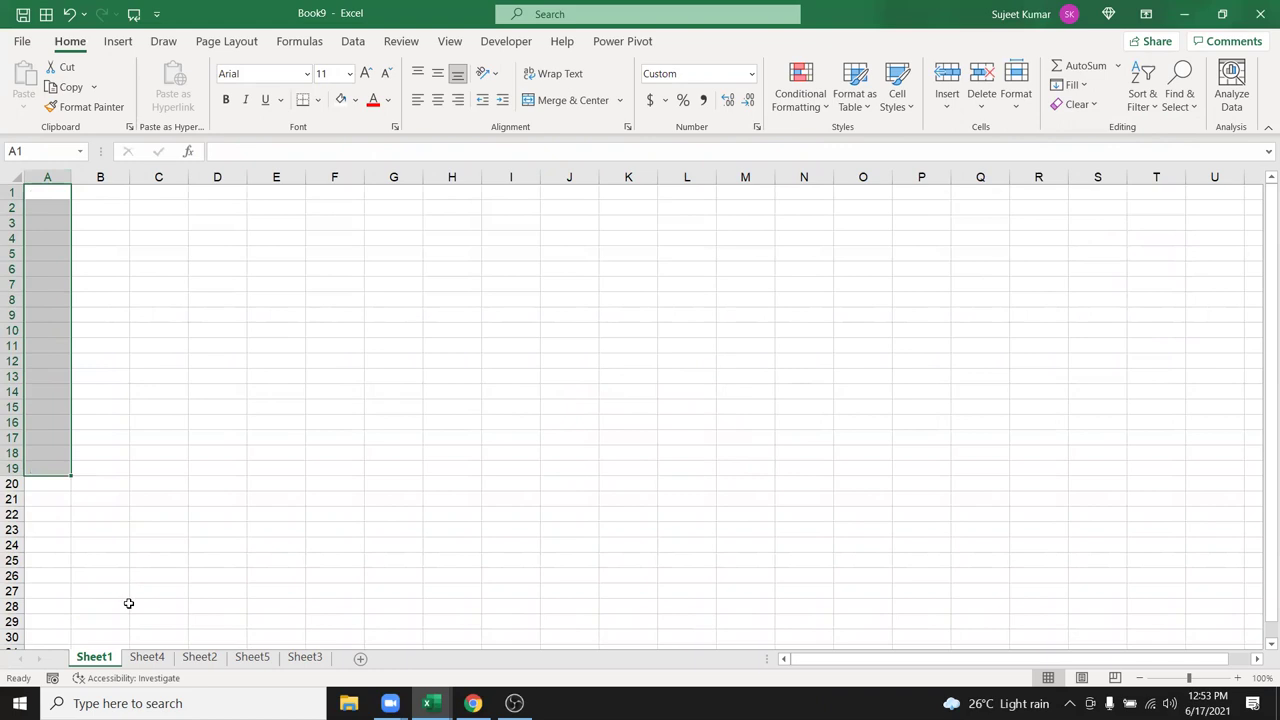
click(147, 657)
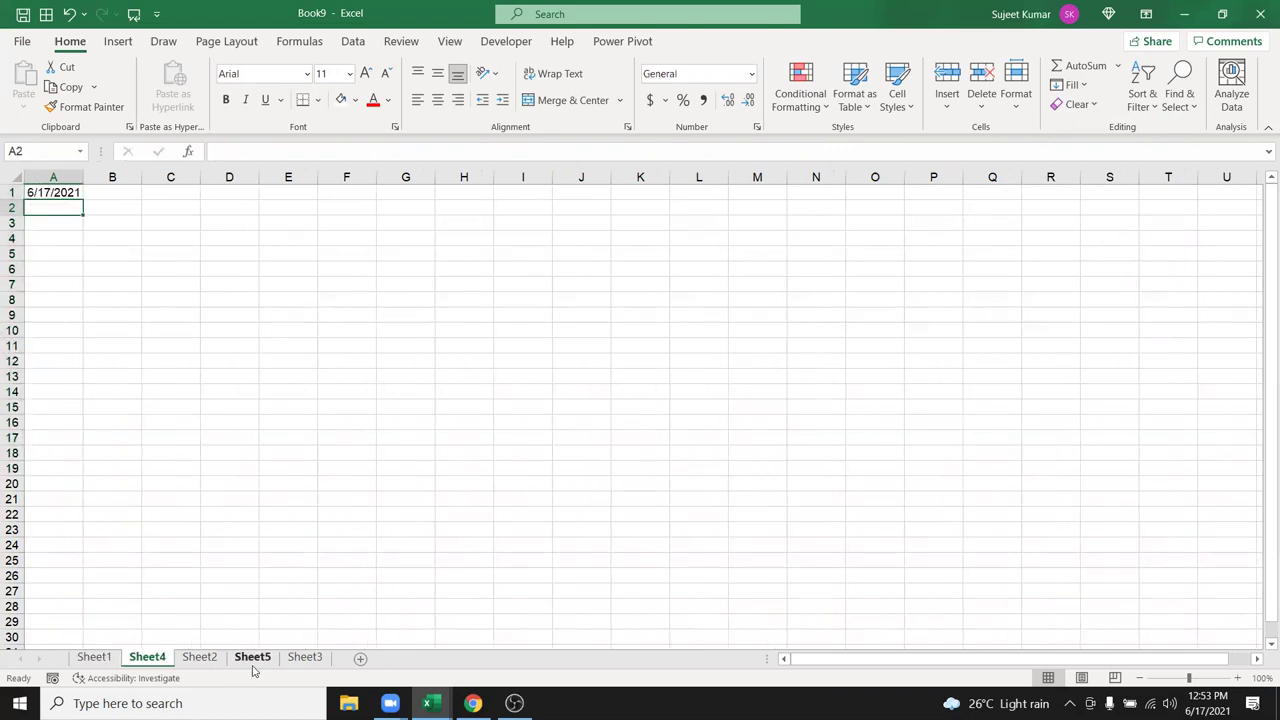
click(94, 657)
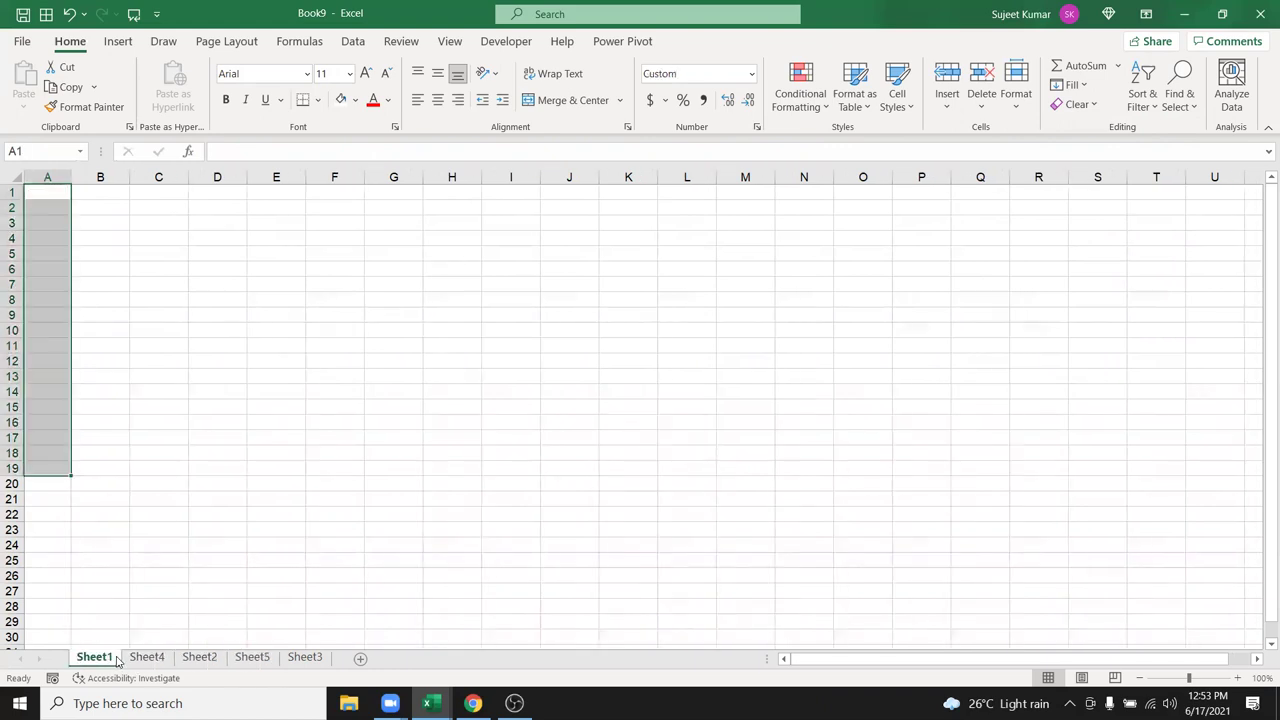
click(81, 240)
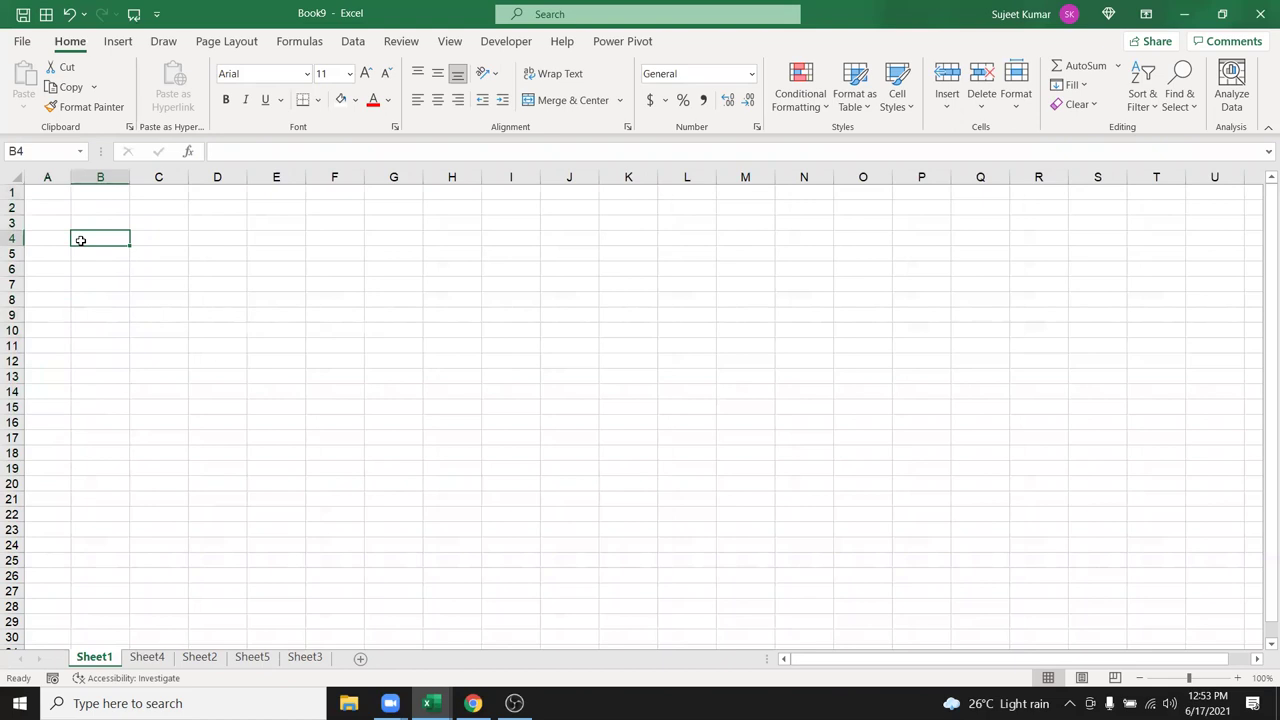
- Enter labels Date and Time in B4:B5 with today's date and current time beside them
text(Date)
key(Tab)
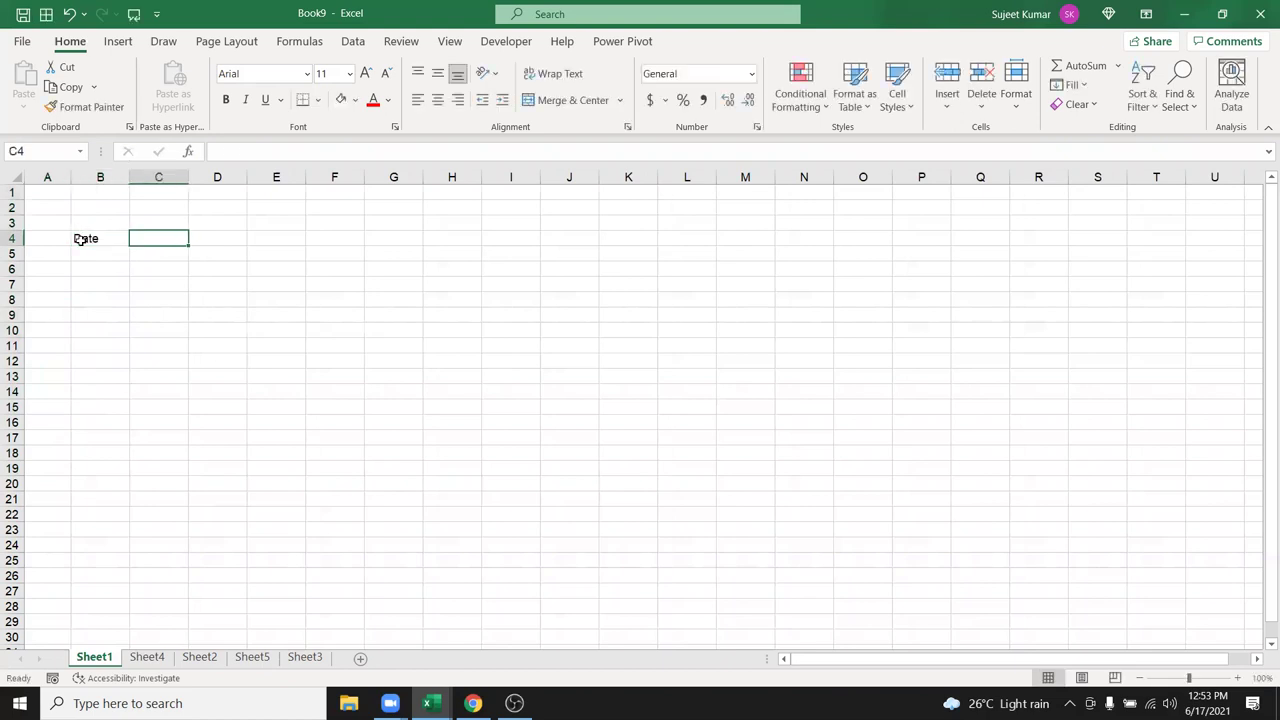
key(Return)
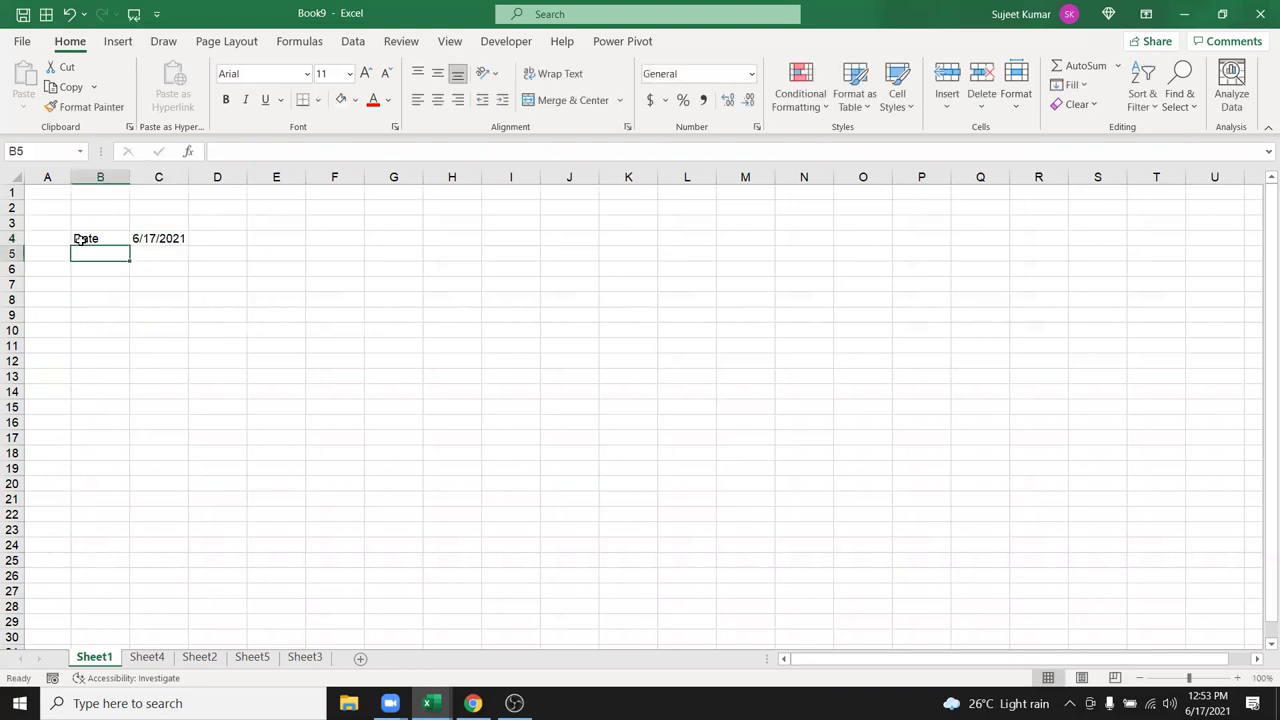
text(Time)
key(ctrl+Return)
key(Right)
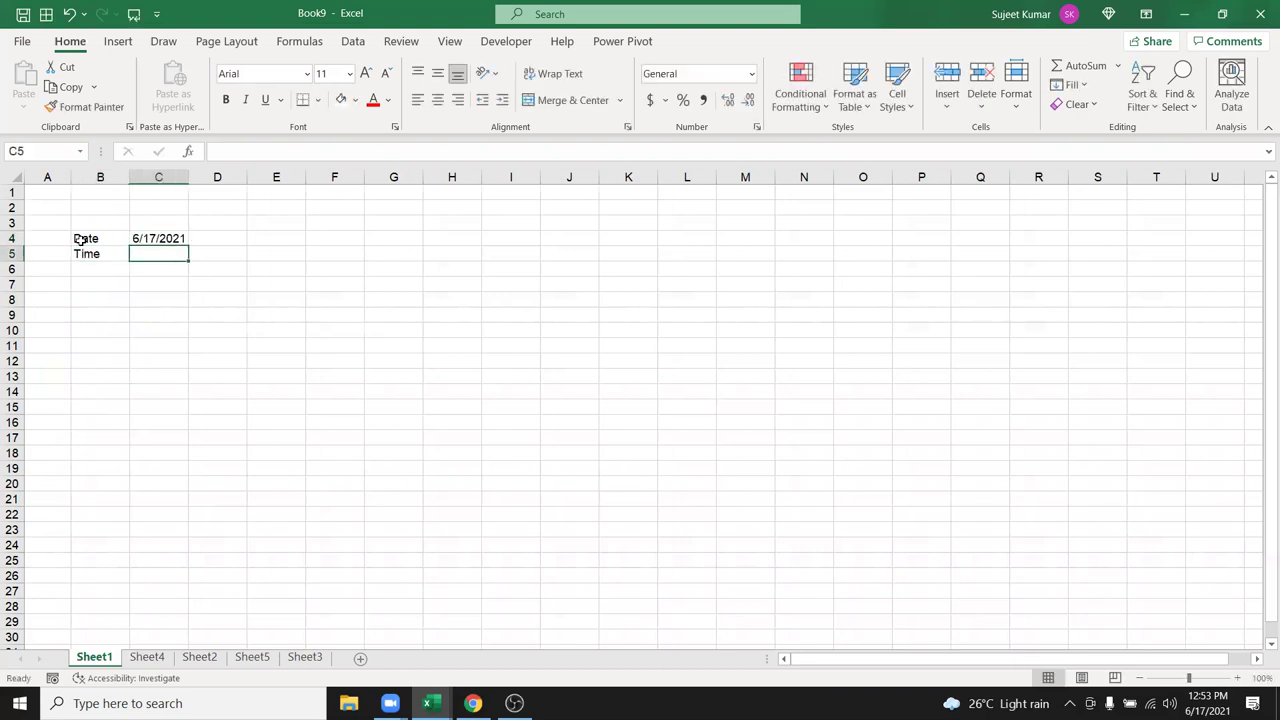
key(ctrl+shift+semicolon)
key(Up)
- Give the B4:C5 Date/Time box a yellow fill and All Borders
drag(80, 240, 168, 255)
click(355, 100)
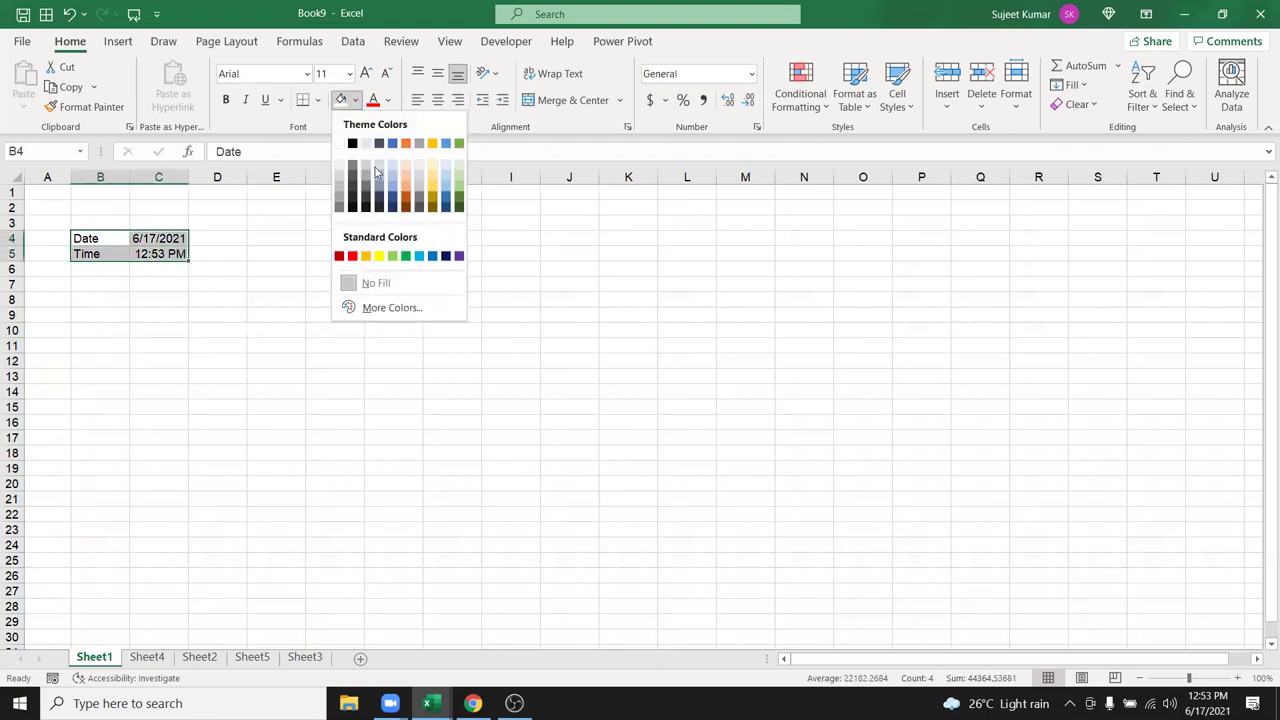
click(379, 257)
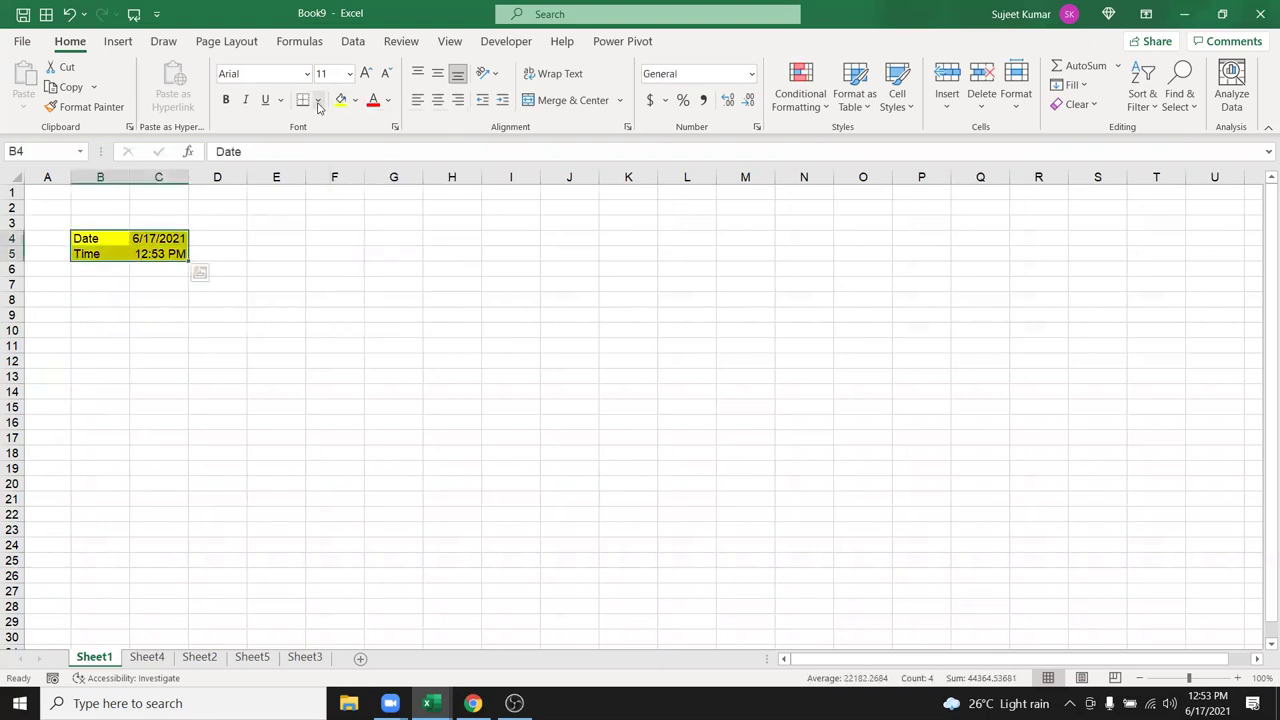
click(318, 100)
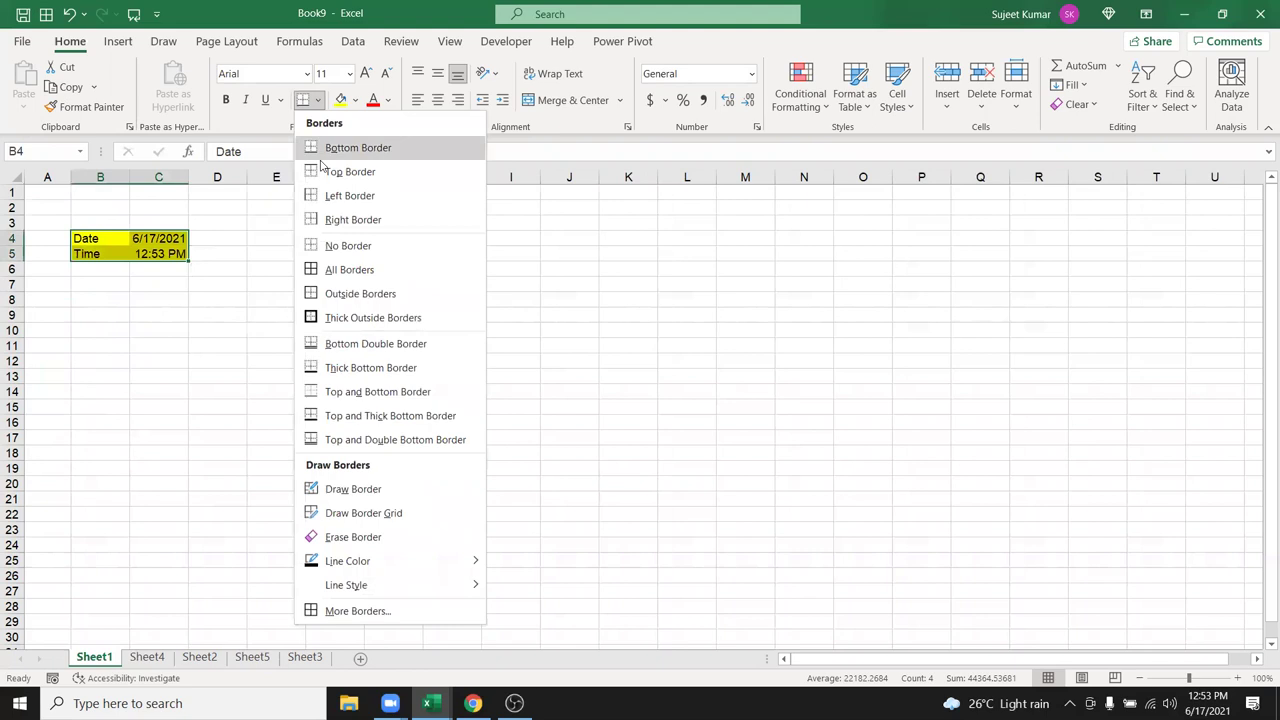
click(322, 269)
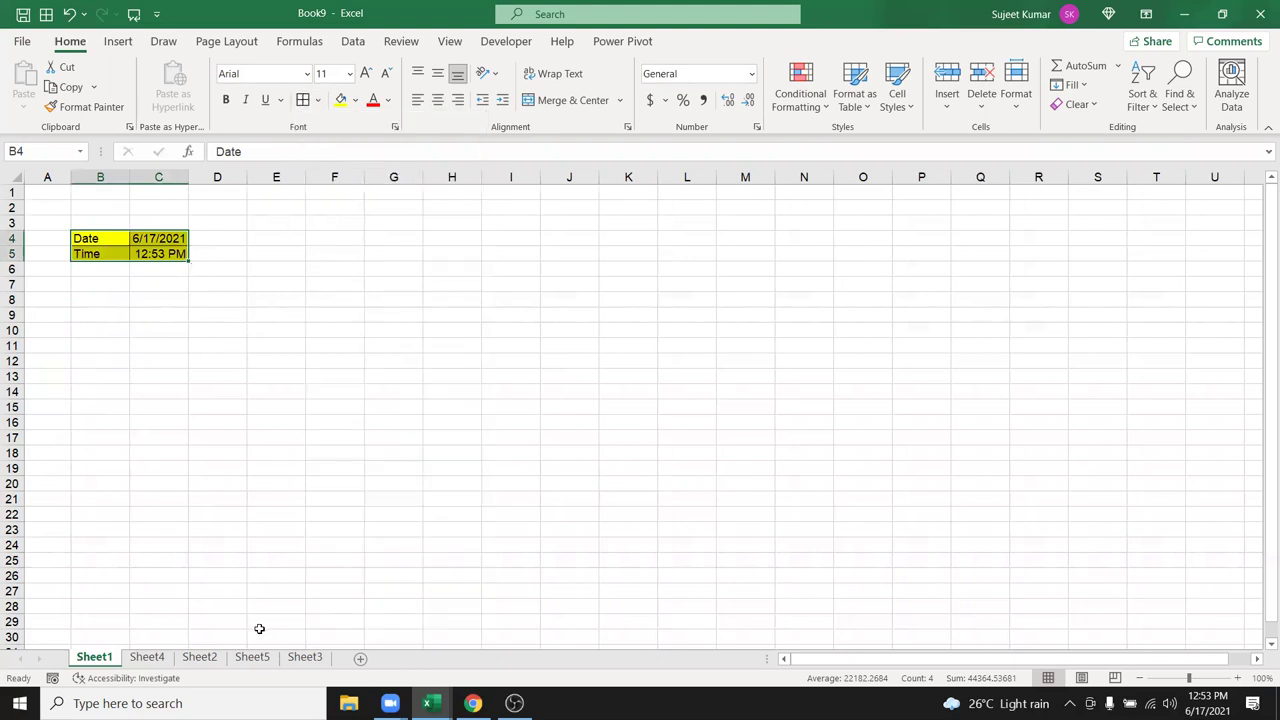
- Group all sheets and use Fill Across Worksheets with All to copy the B4:C5 box
shift+click(306, 664)
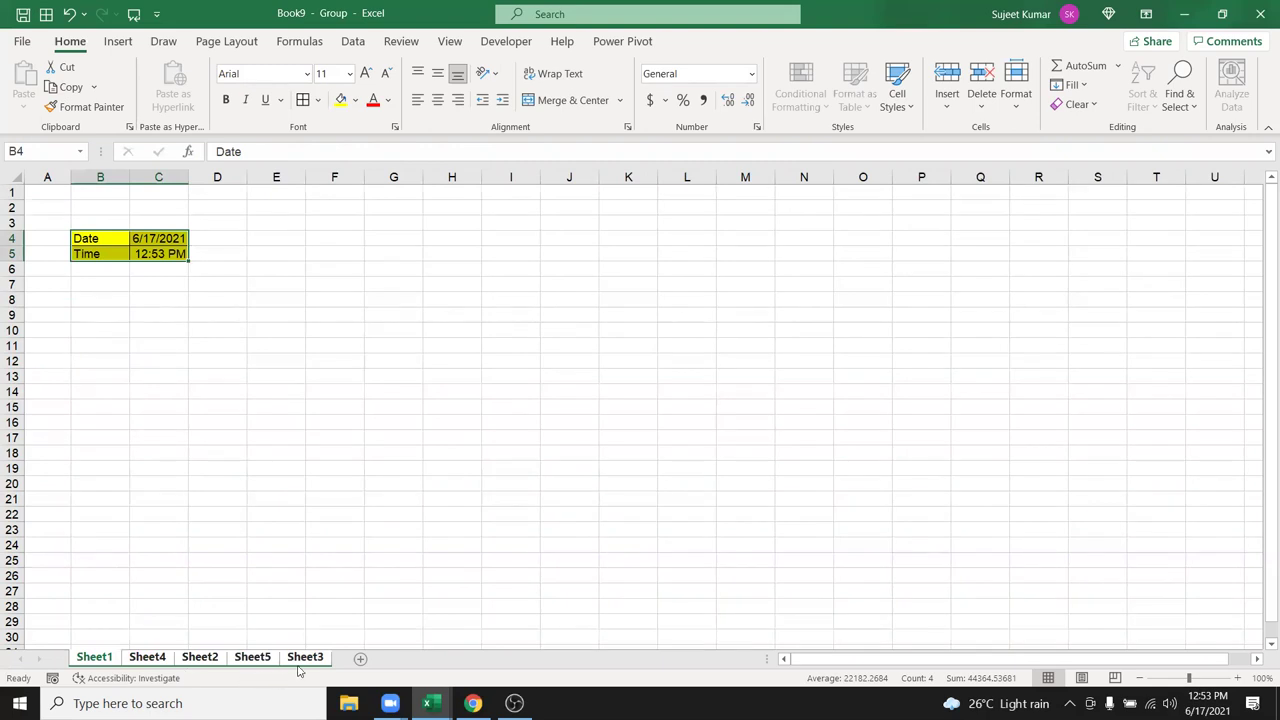
click(1074, 85)
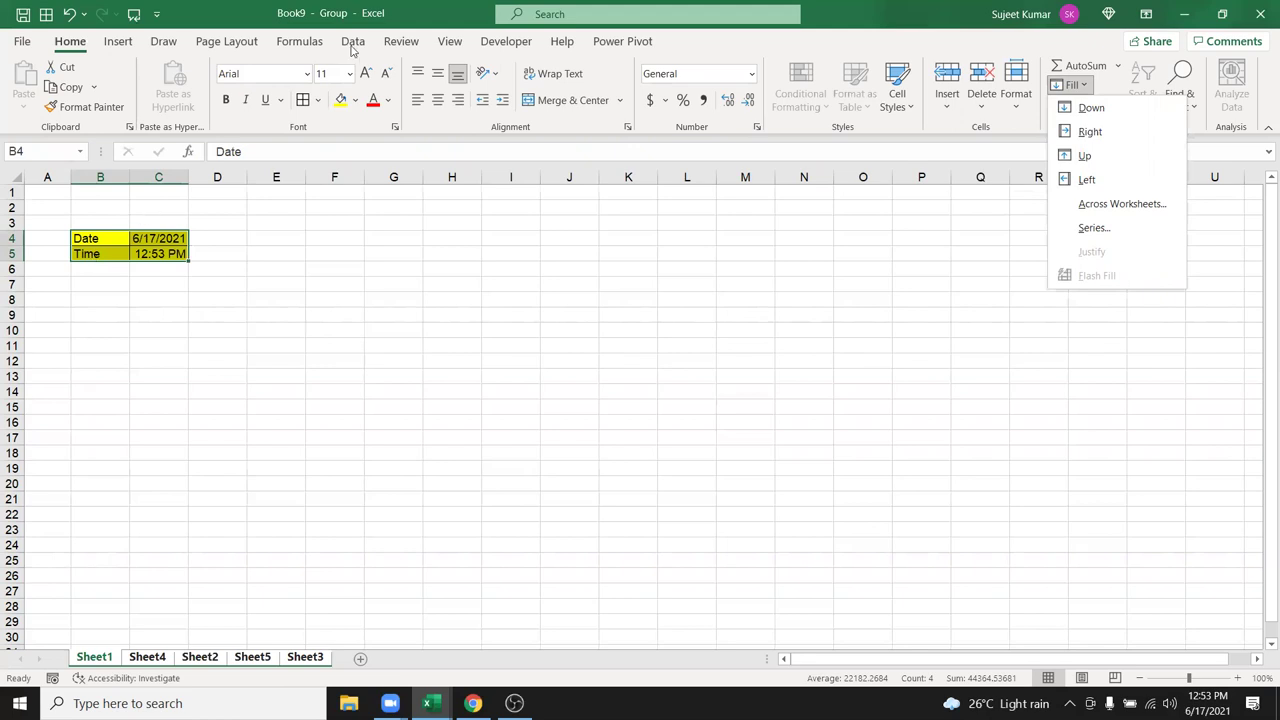
click(1168, 205)
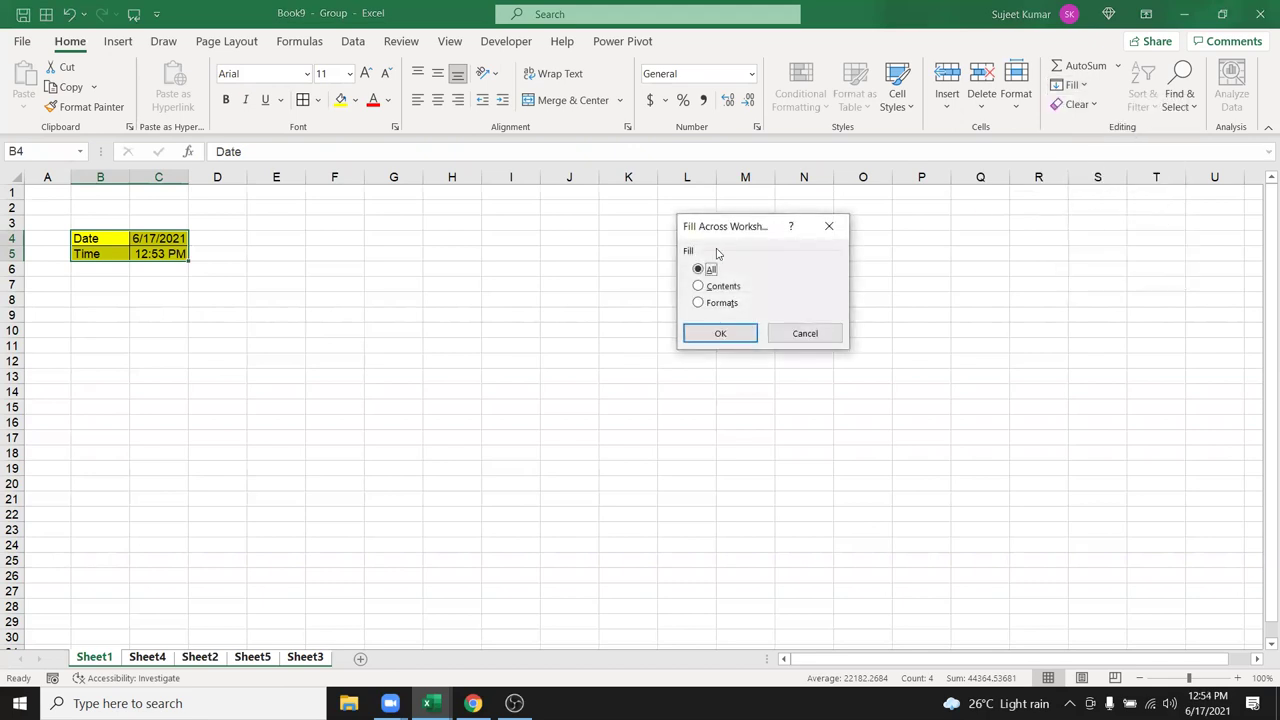
drag(717, 230, 547, 251)
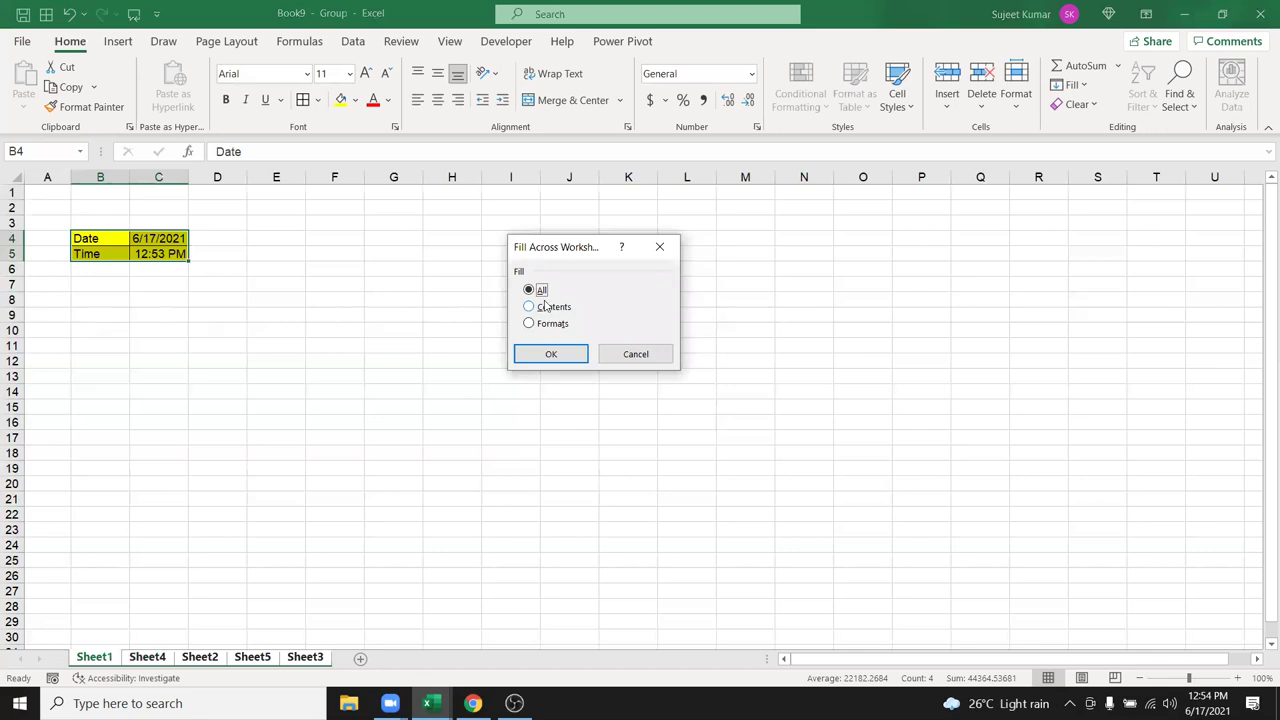
click(539, 310)
click(528, 324)
click(540, 293)
click(559, 357)
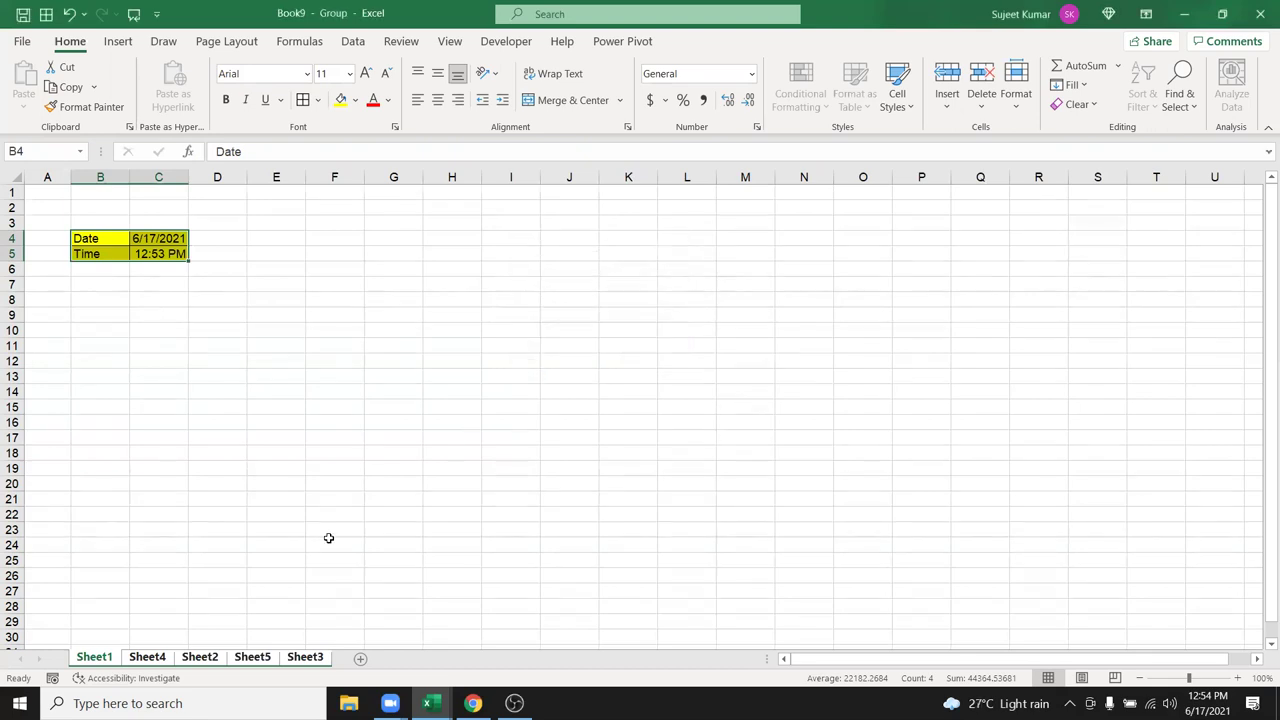
- Ungroup the sheets, check the copied box on Sheets 4, 2, 5 and 3, then return to Sheet1
click(168, 655)
click(205, 658)
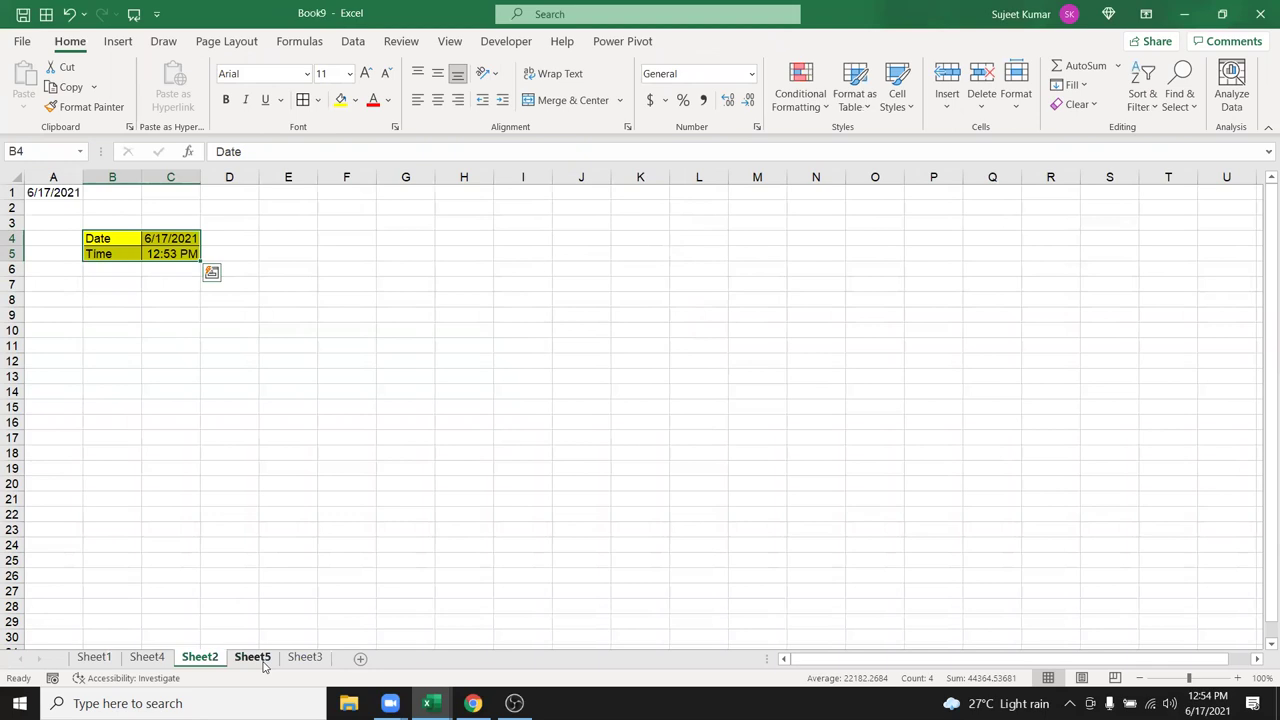
click(252, 657)
click(304, 657)
click(252, 657)
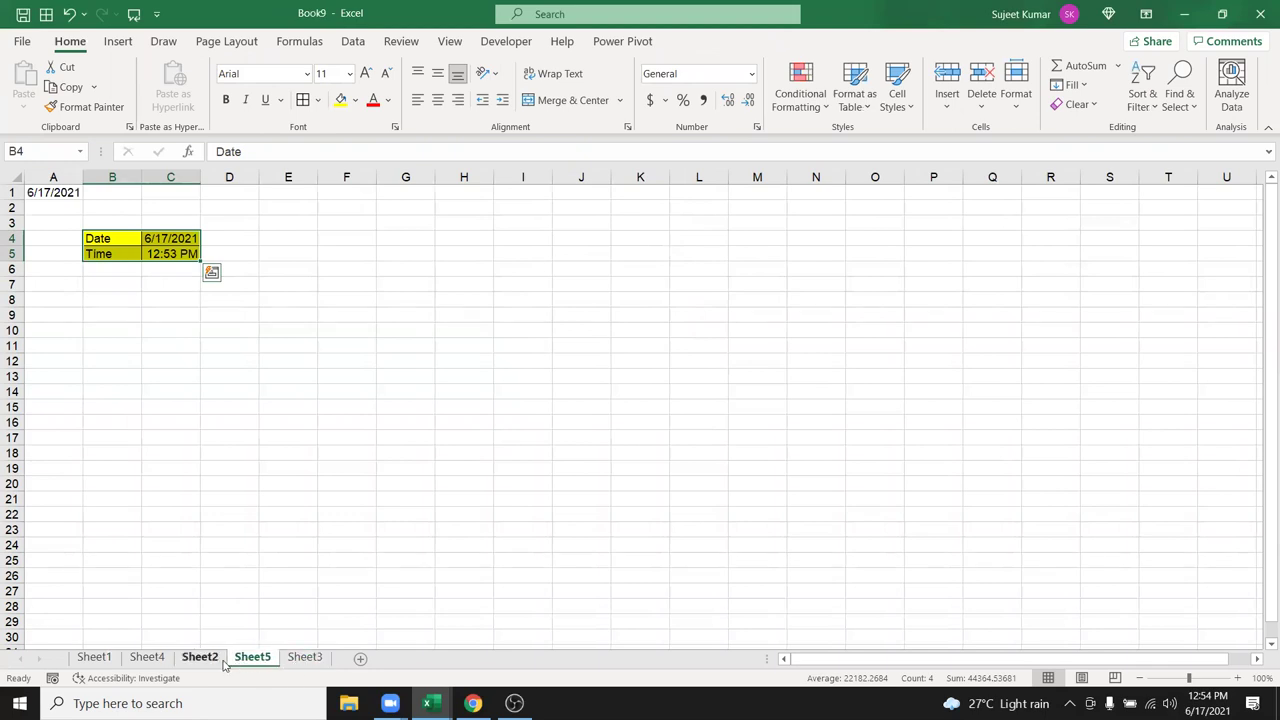
click(200, 657)
click(147, 657)
click(94, 657)
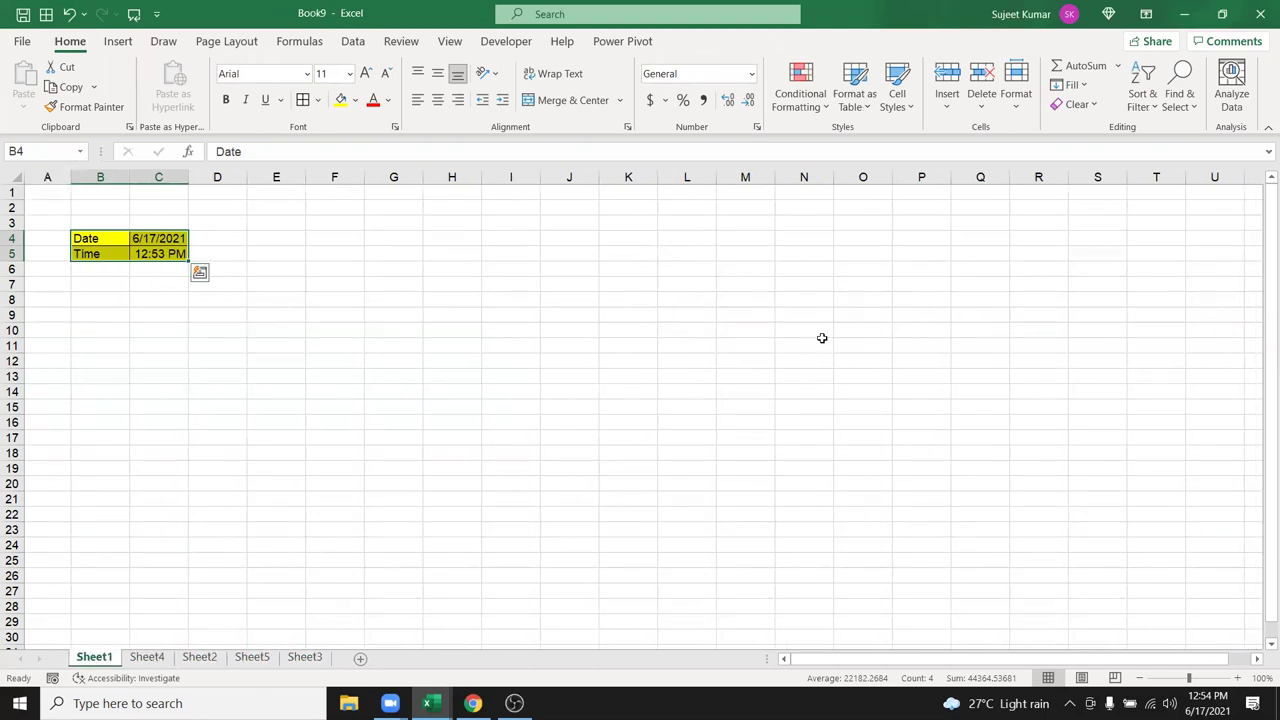
click(1068, 85)
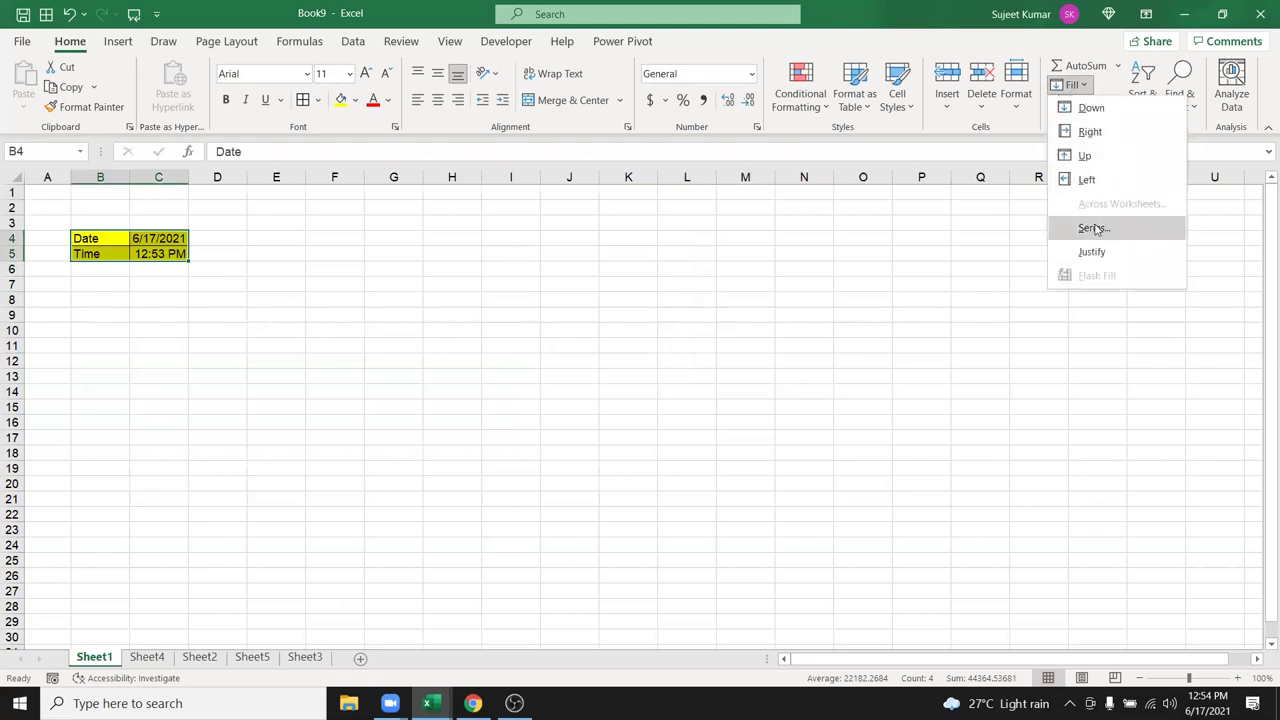
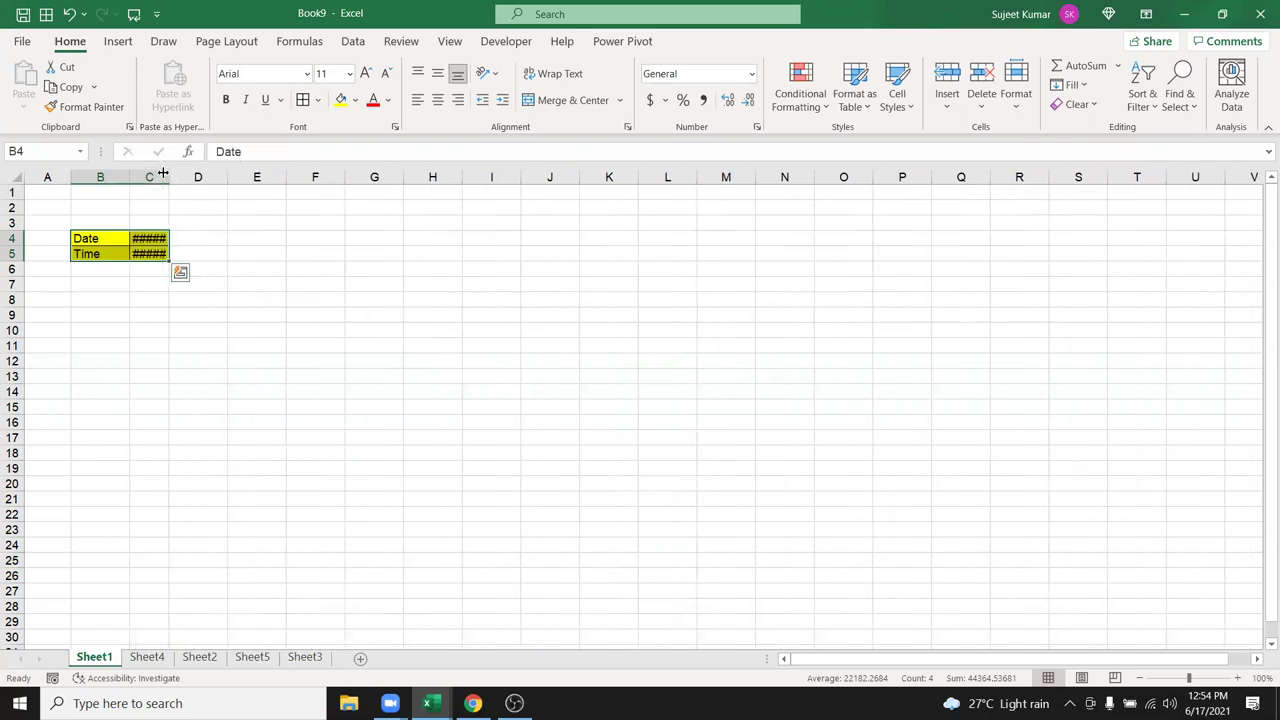
- Delete columns B:C holding the yellow Date and Time entries
key(ctrl+minus)
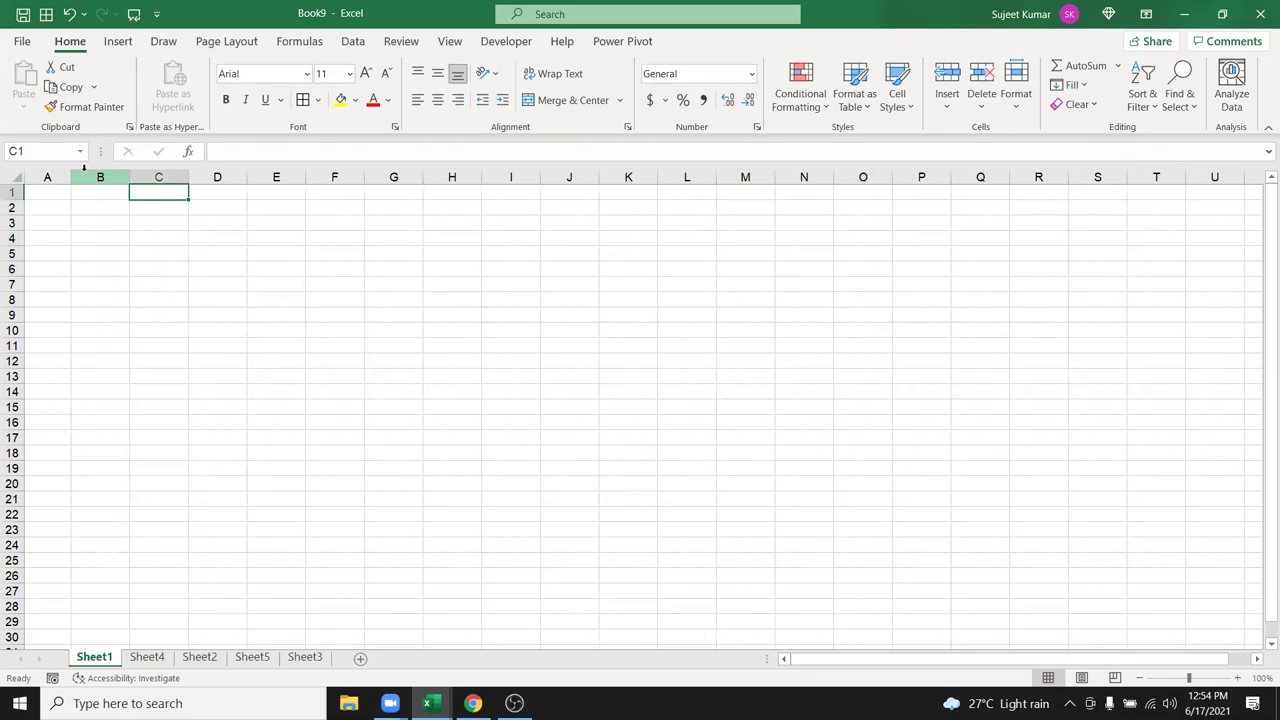
- Type the Name header in B1 and the first two full names, adding B3's missing space
key(ctrl+Home)
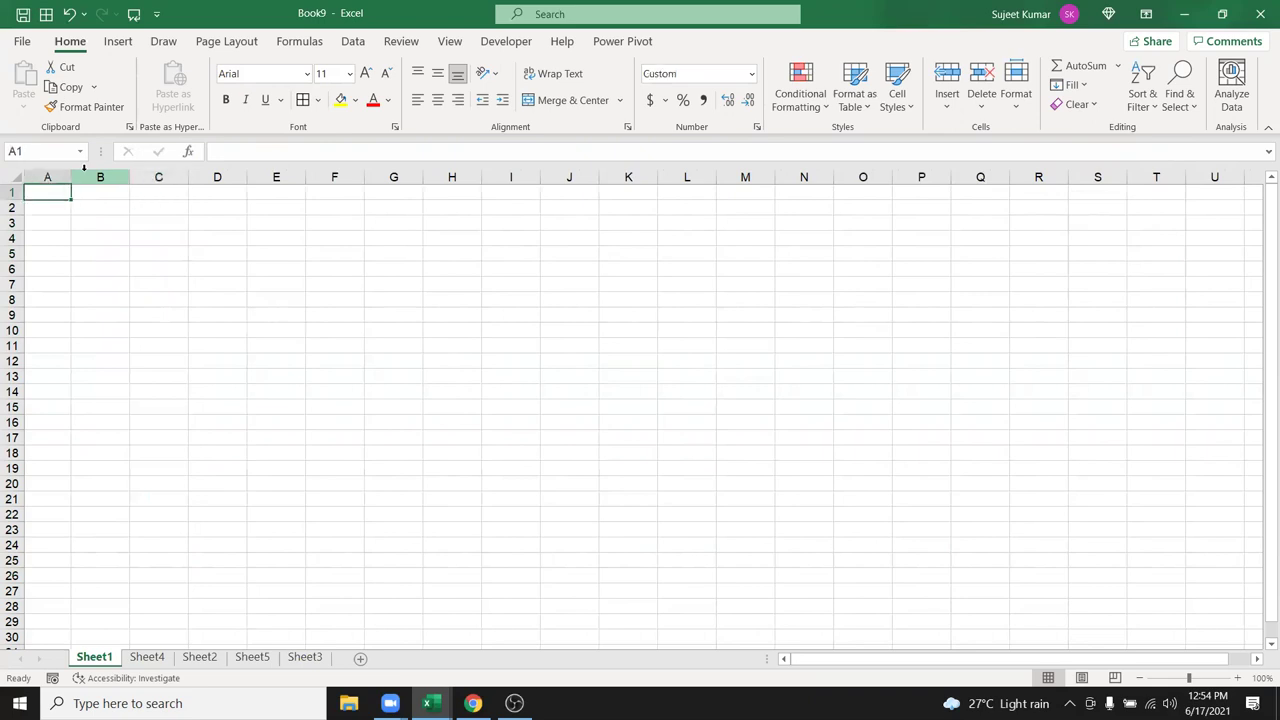
key(Right)
text(Name)
key(Return)
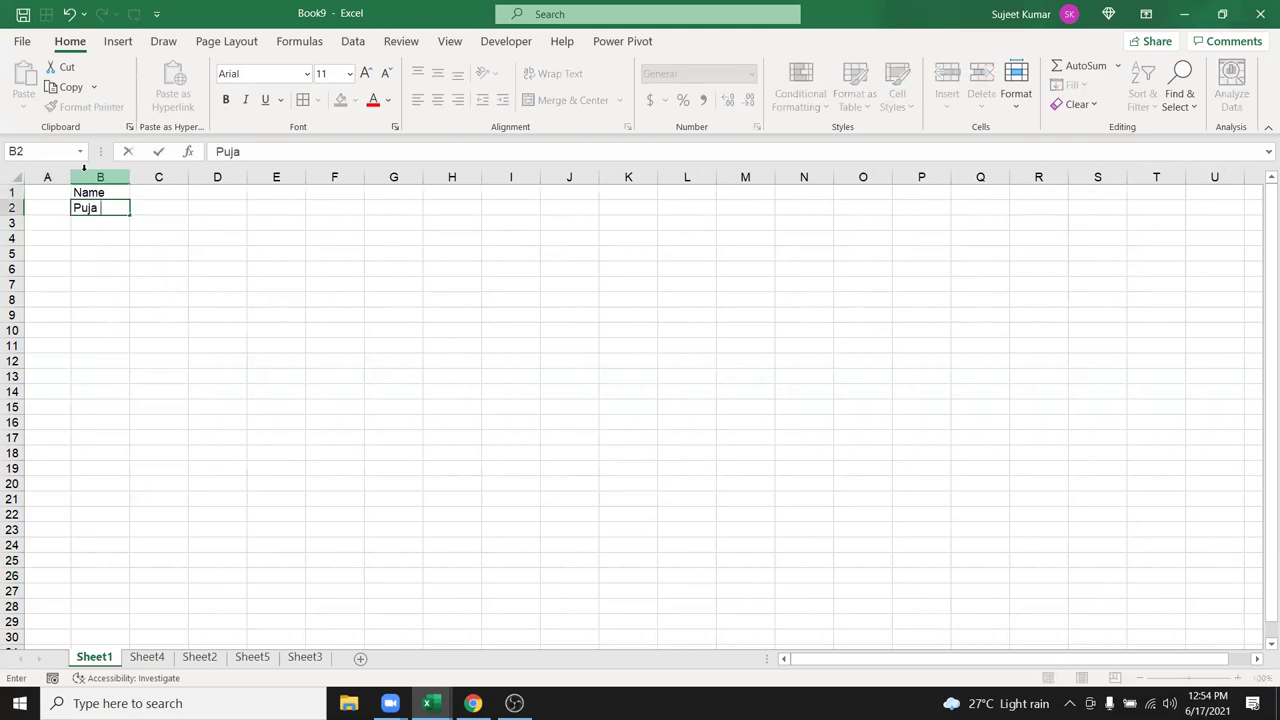
key(Return)
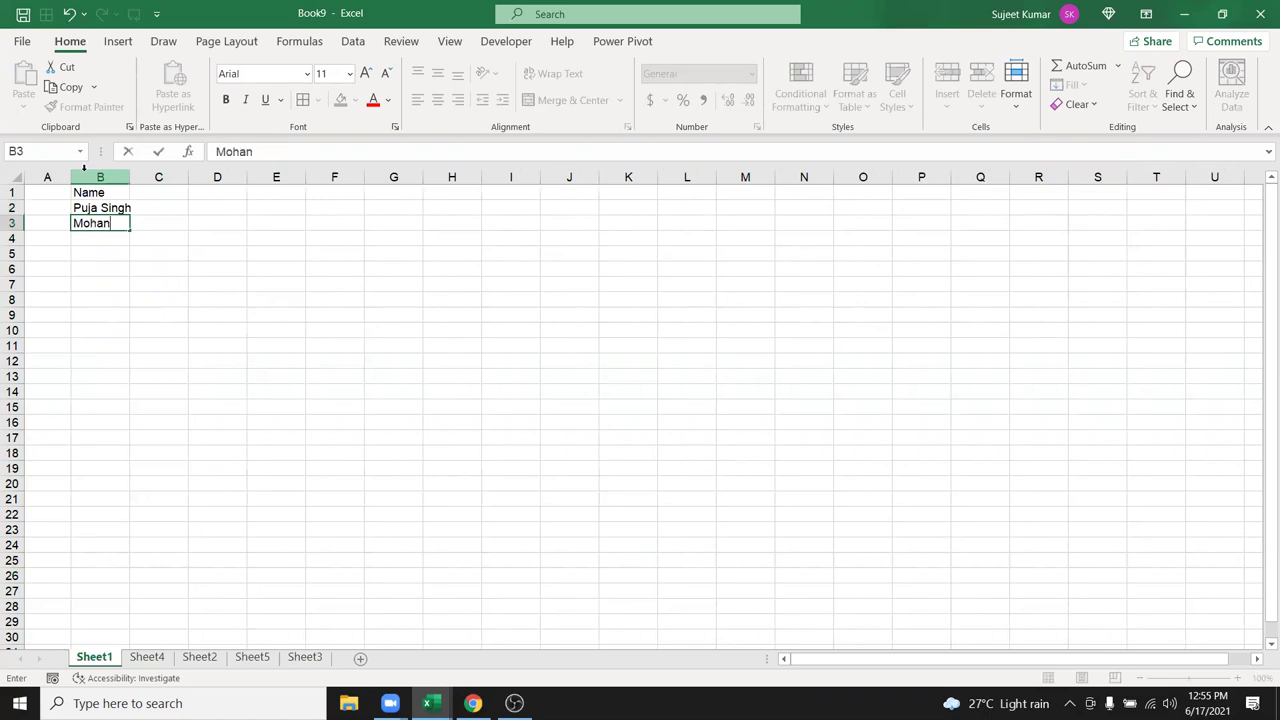
key(Return)
key(Up)
key(F2)
key(Left)
key(Return)
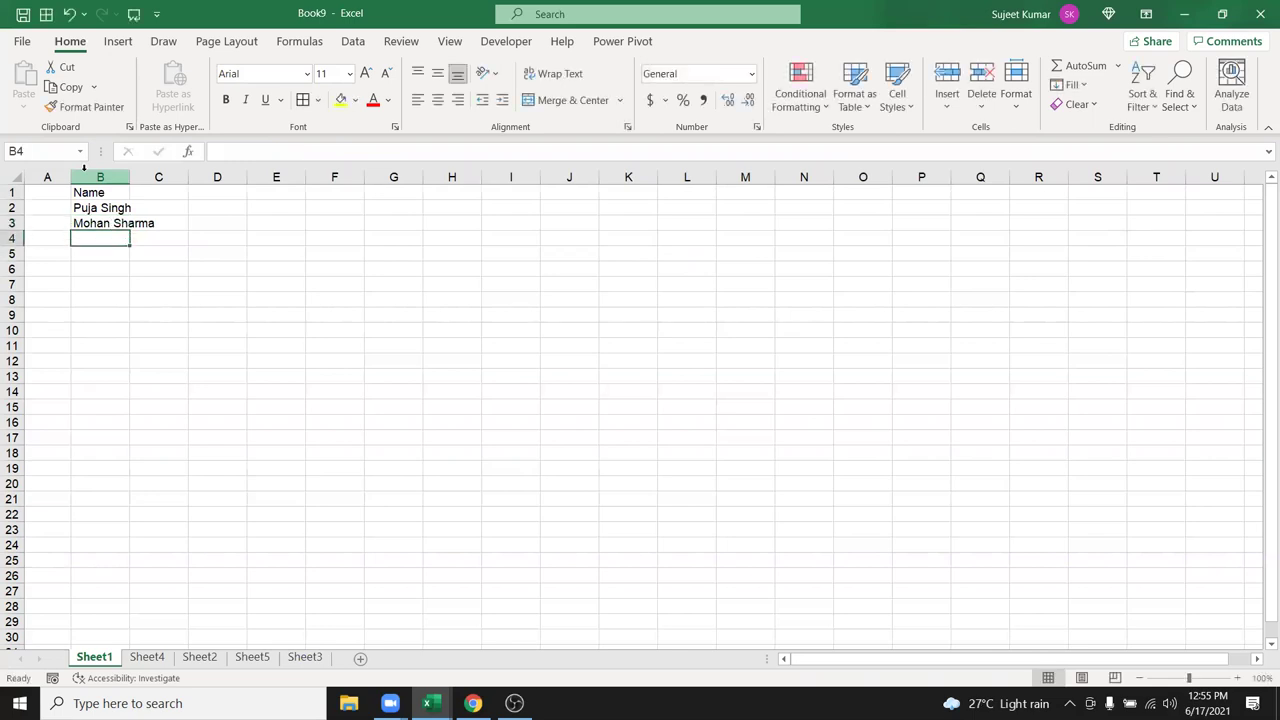
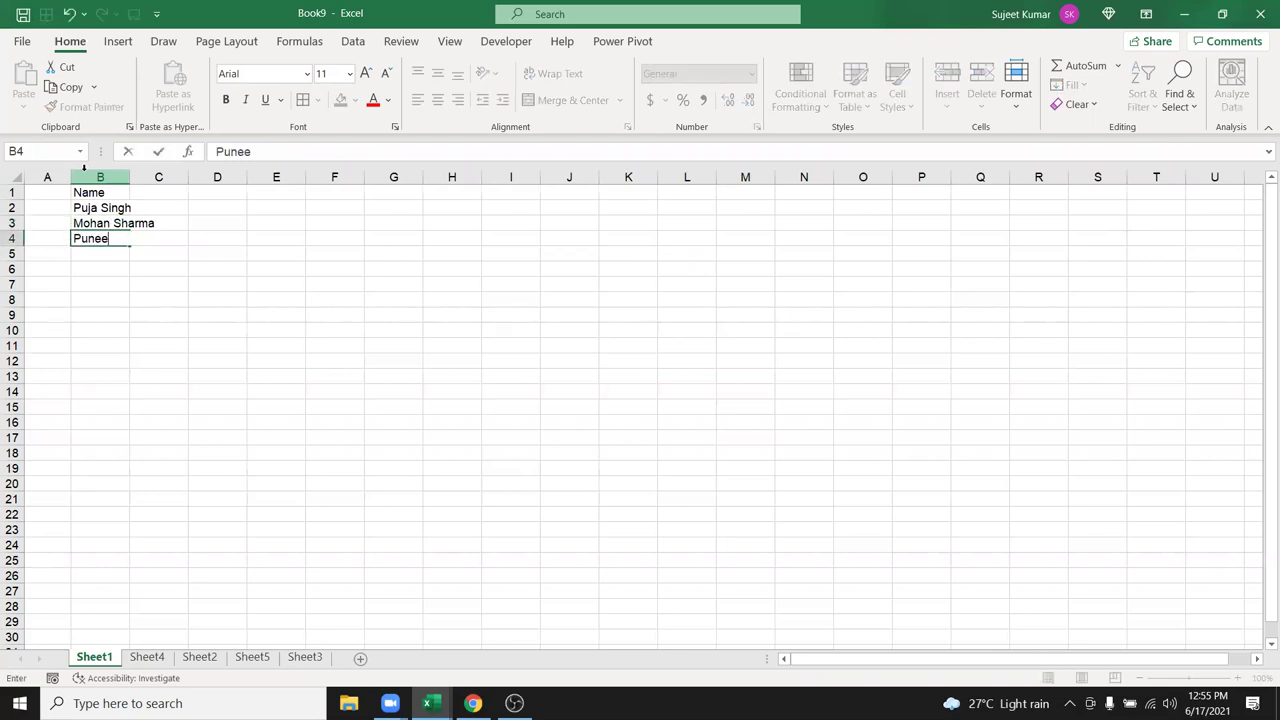
- Enter the third and fourth full names in B4:B5 and AutoFit column B
key(Return)
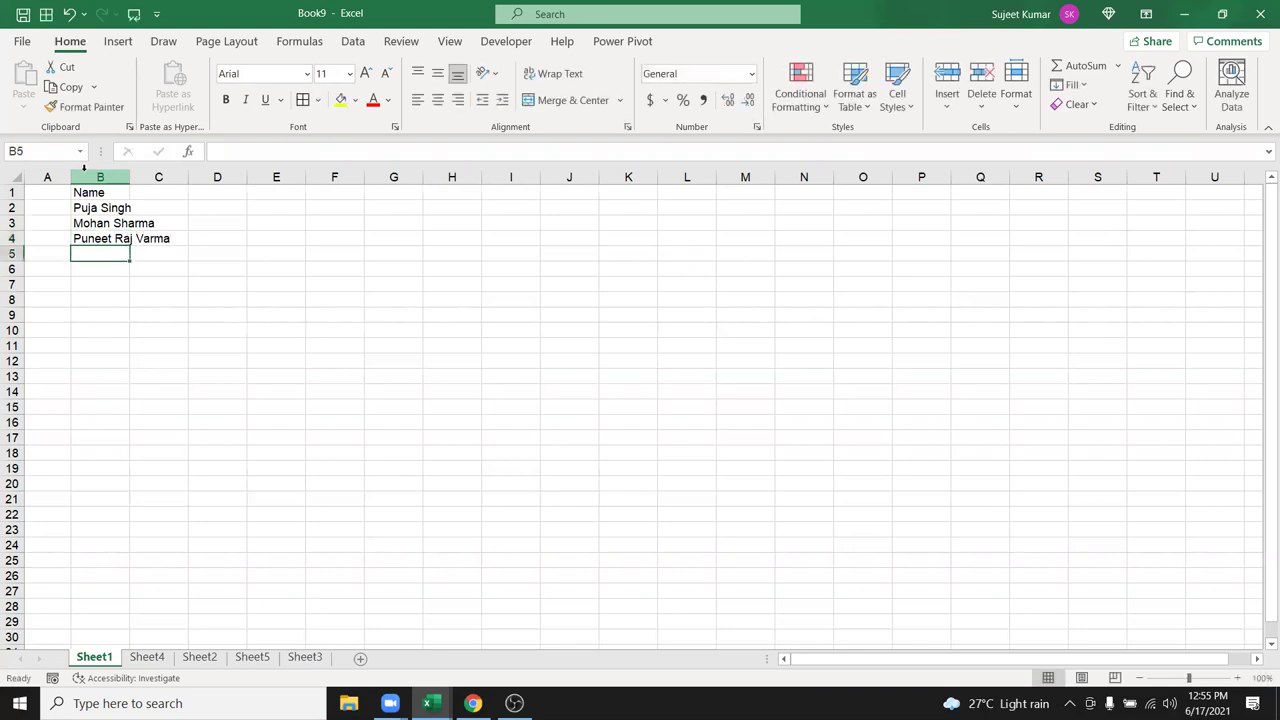
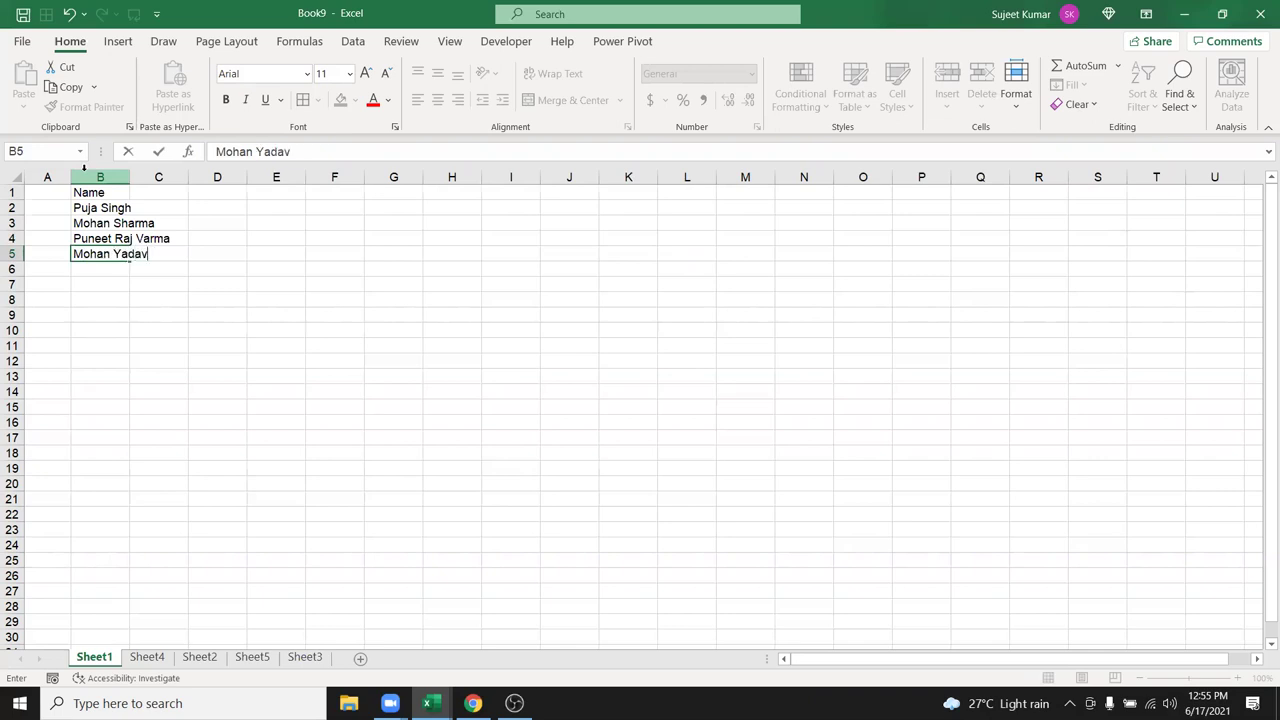
key(Return)
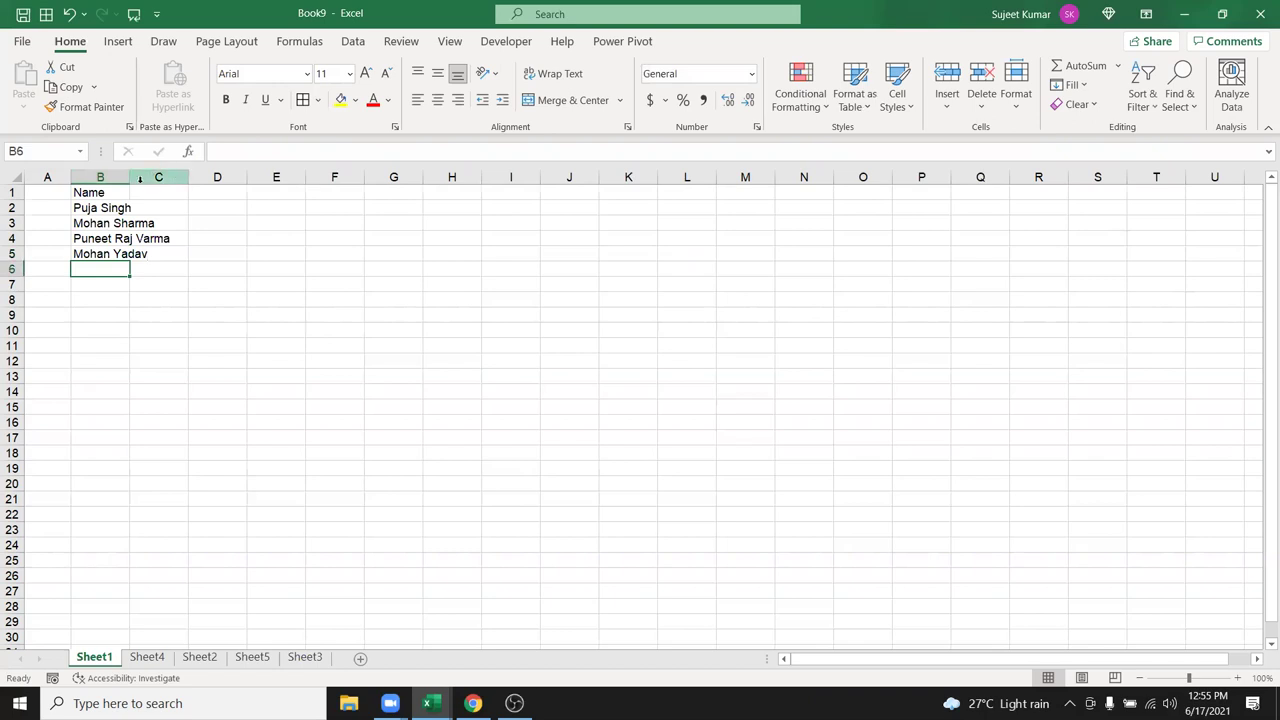
click(127, 186)
double_click(129, 178)
click(187, 191)
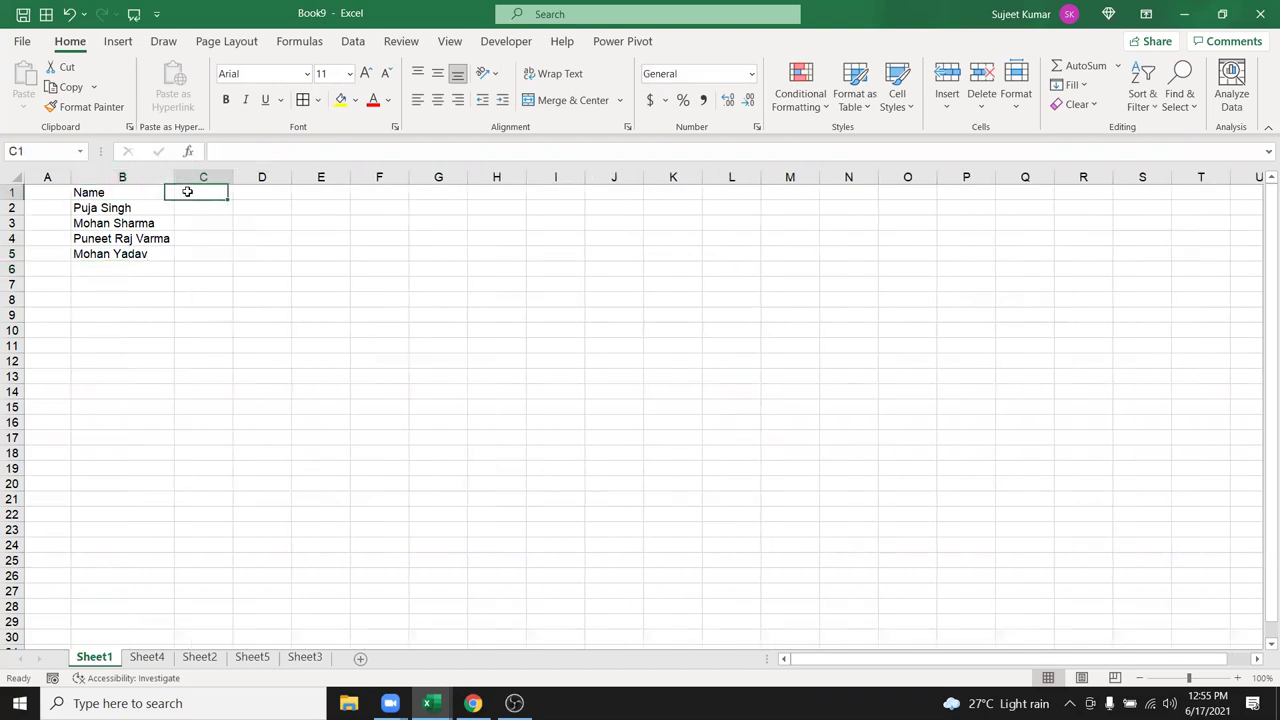
- Add headers F and L in C1:D1, then Flash Fill first names into column C
text(F)
key(Tab)
text(L)
key(Down)
key(Left)
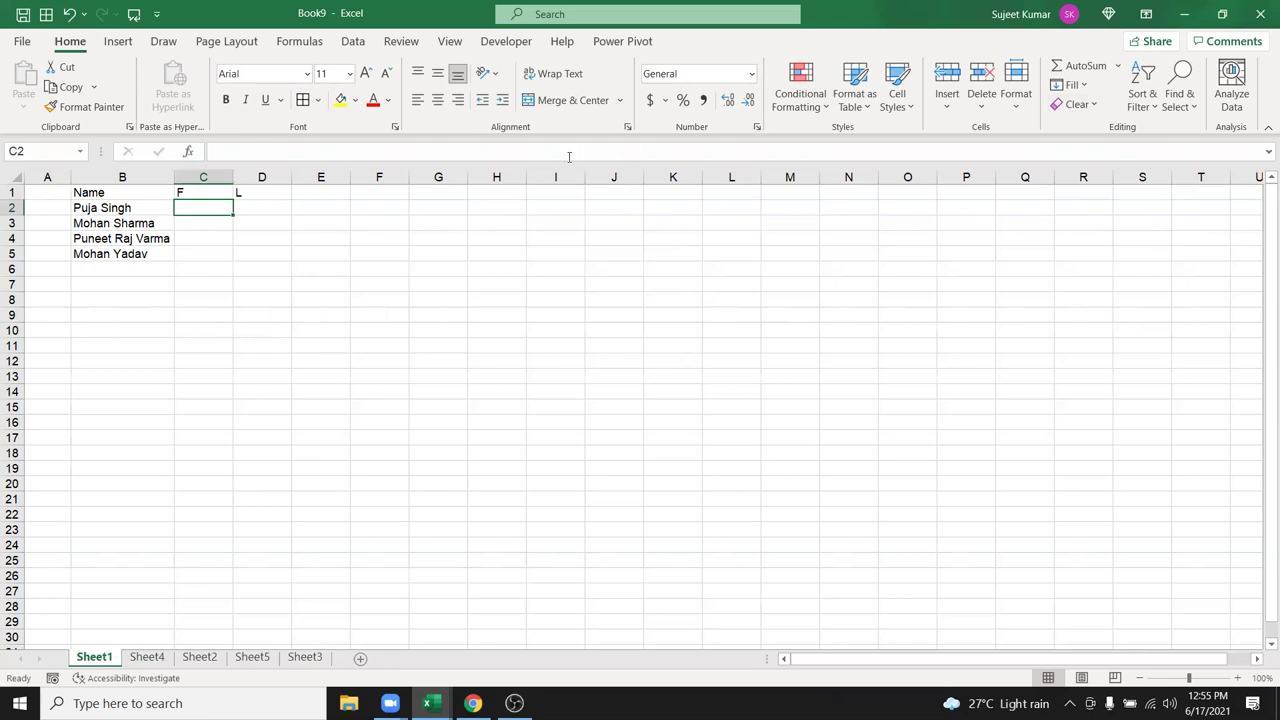
text(Puja)
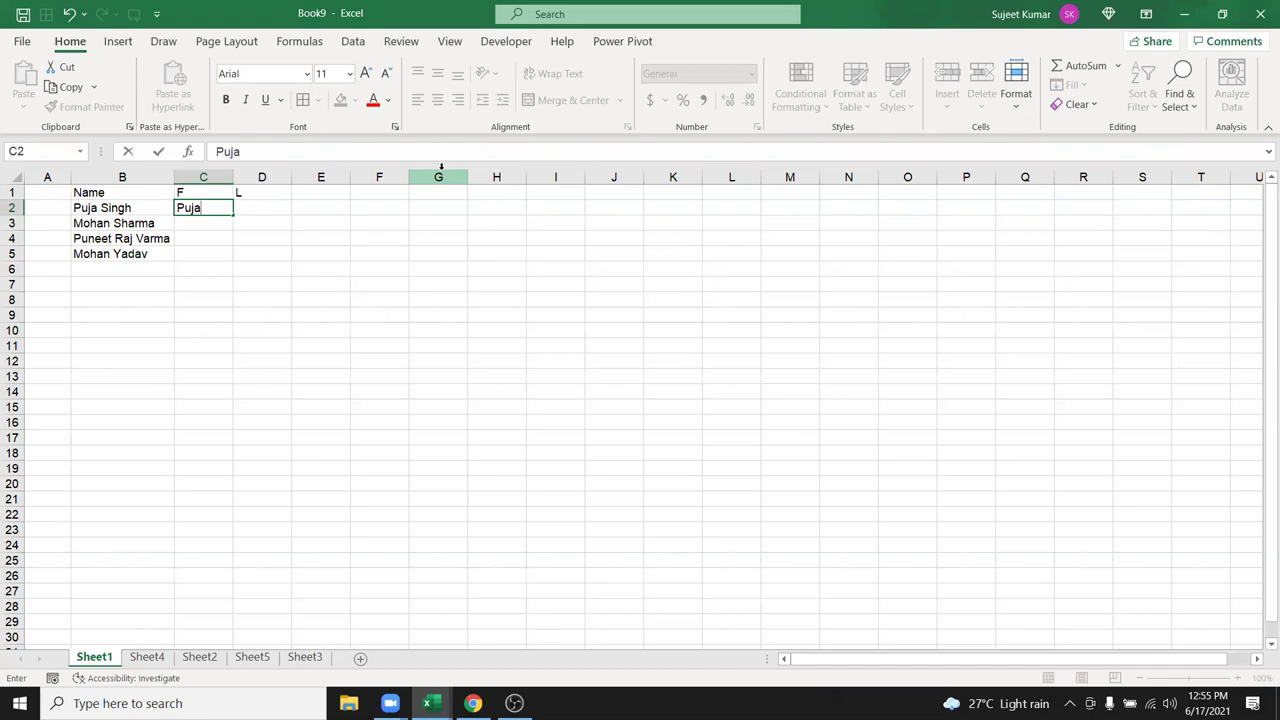
key(Return)
key(Up)
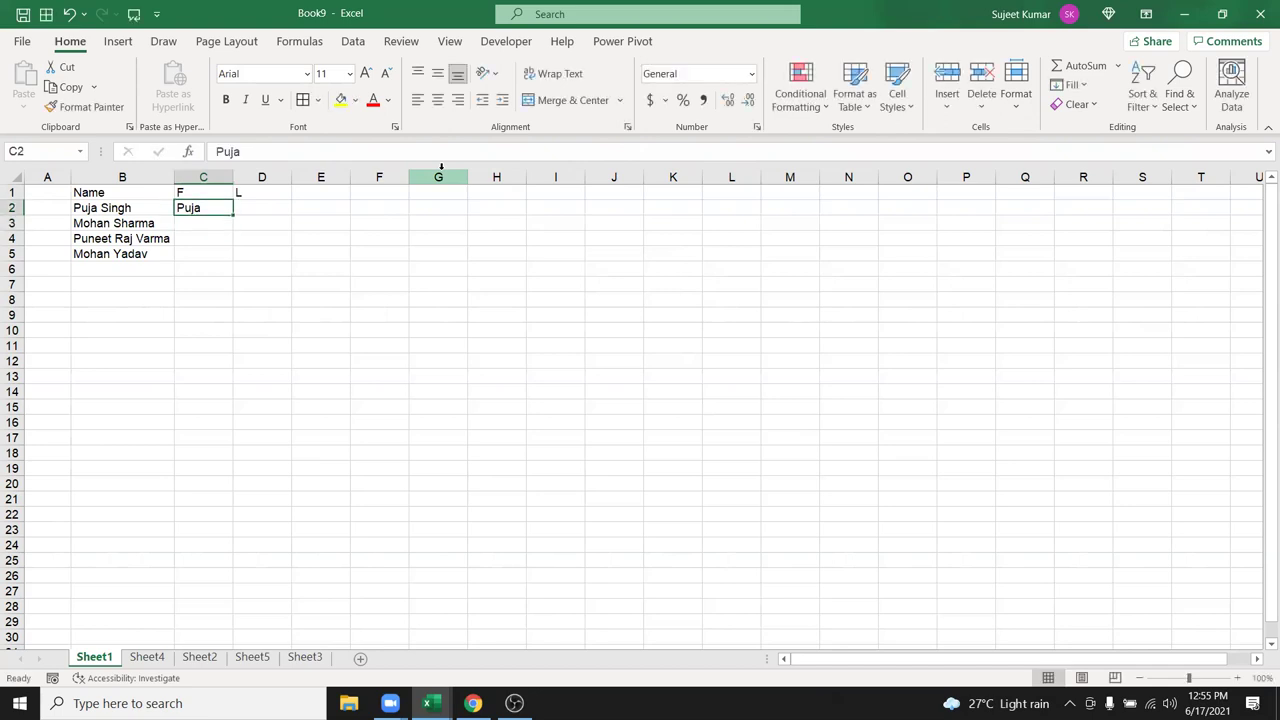
click(1080, 86)
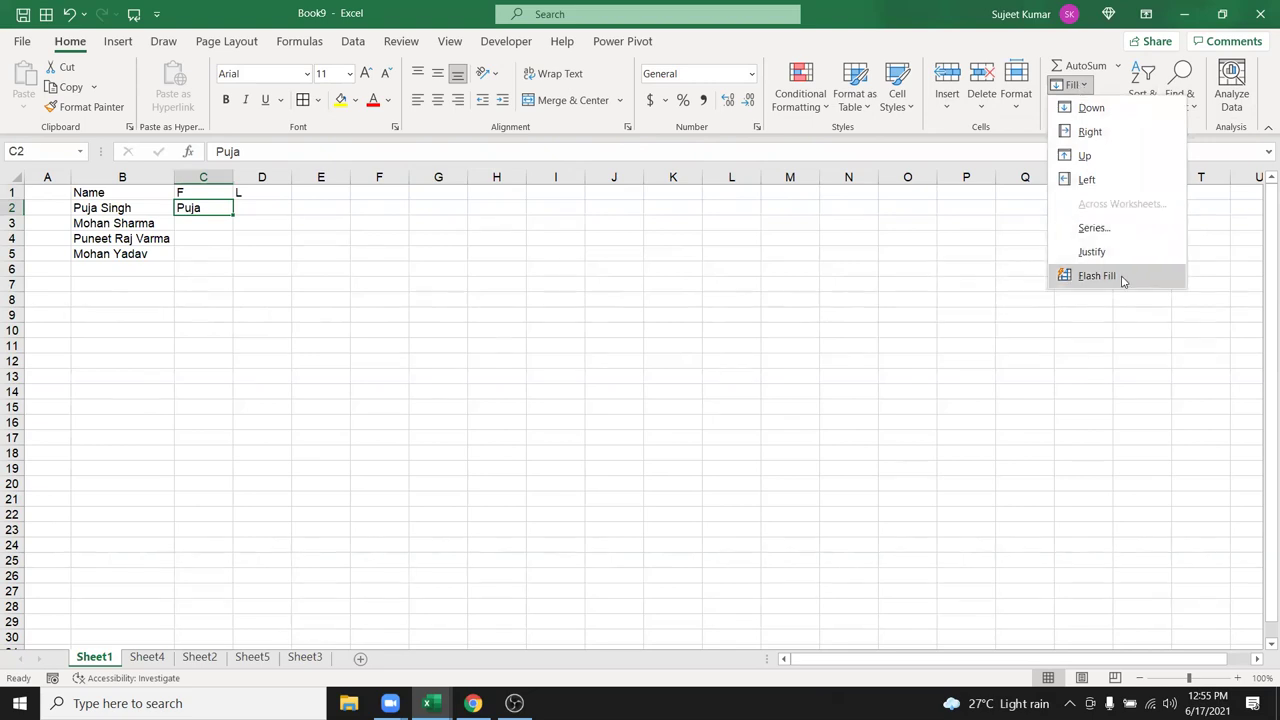
click(1122, 279)
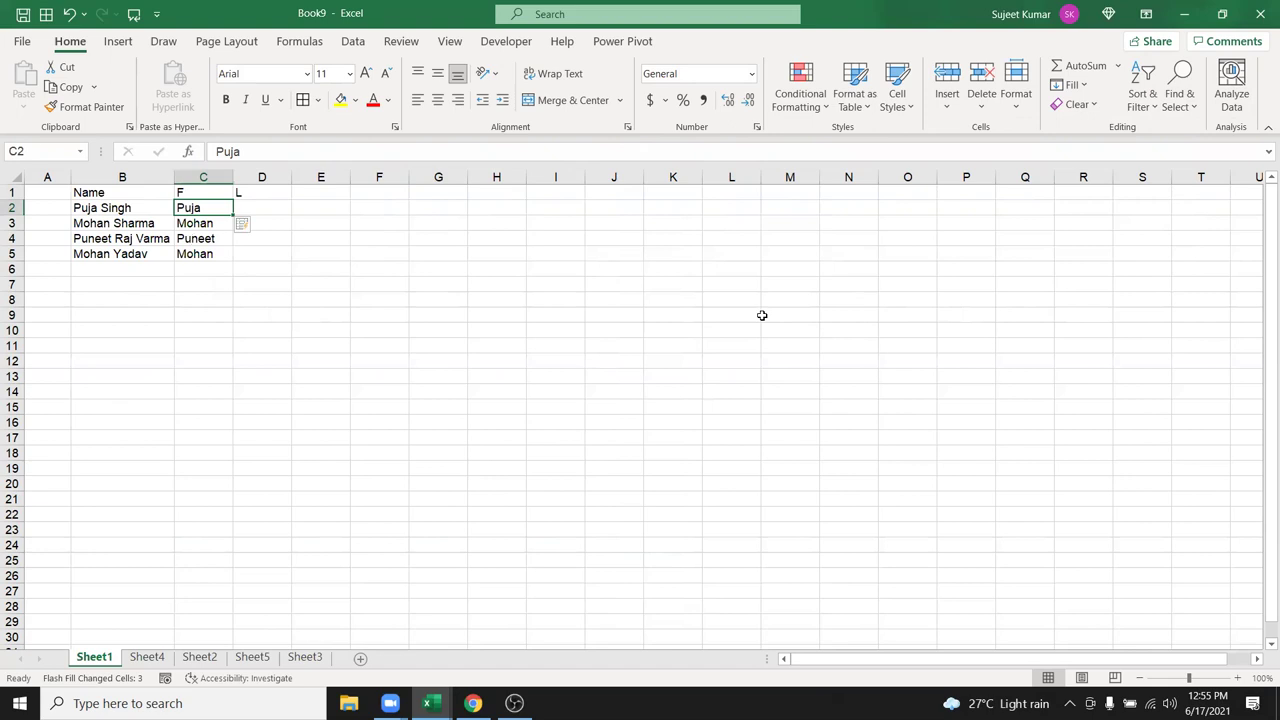
- Flash Fill the surnames into column D from an example surname in D2
key(Right)
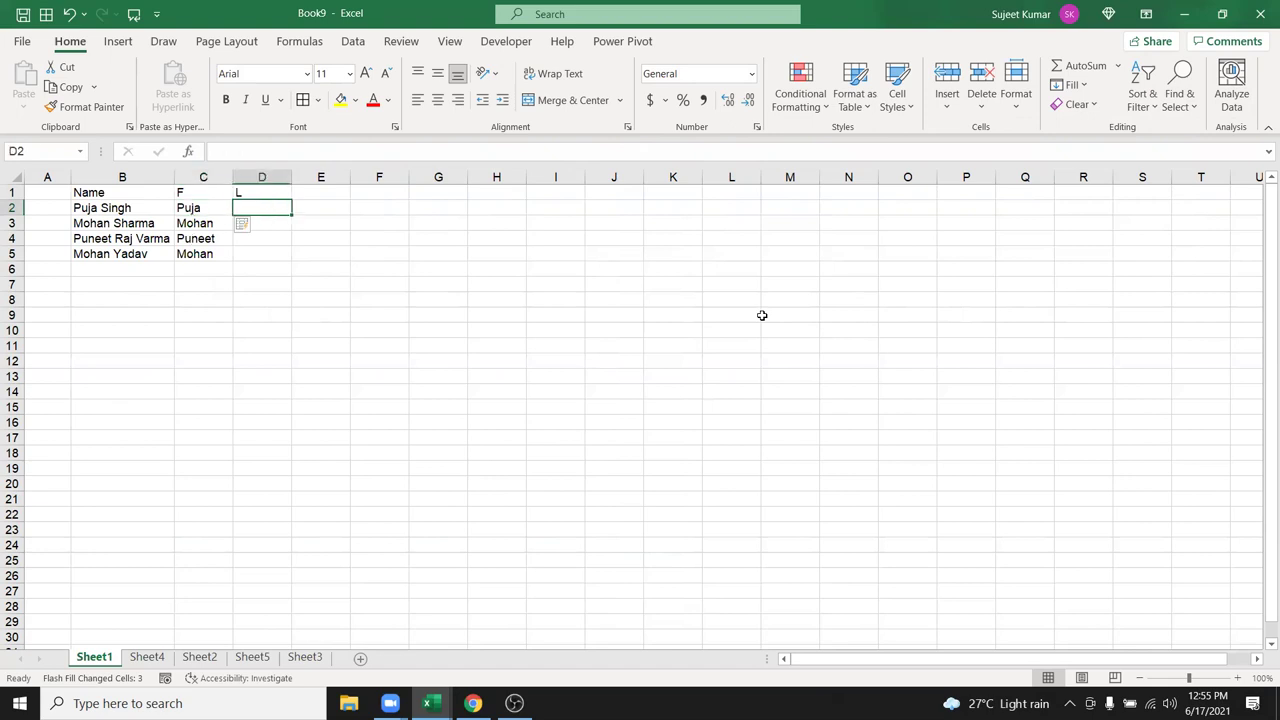
text(Singh)
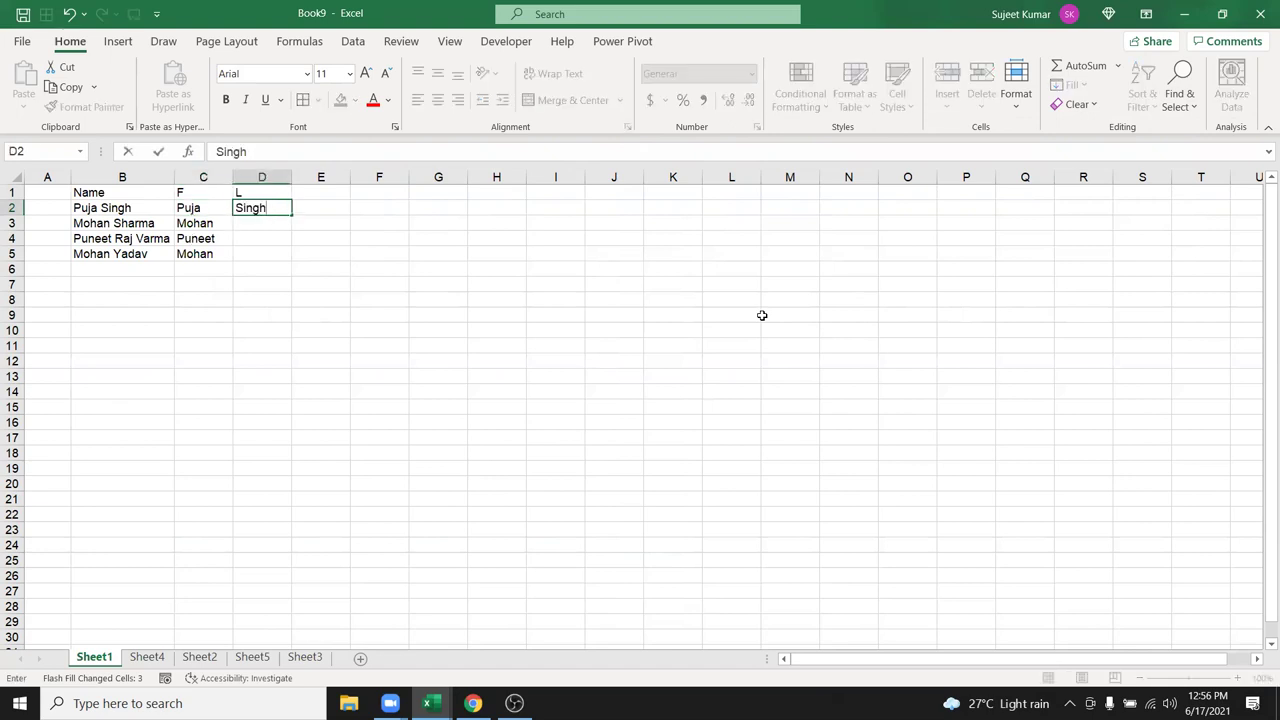
key(Return)
key(Up)
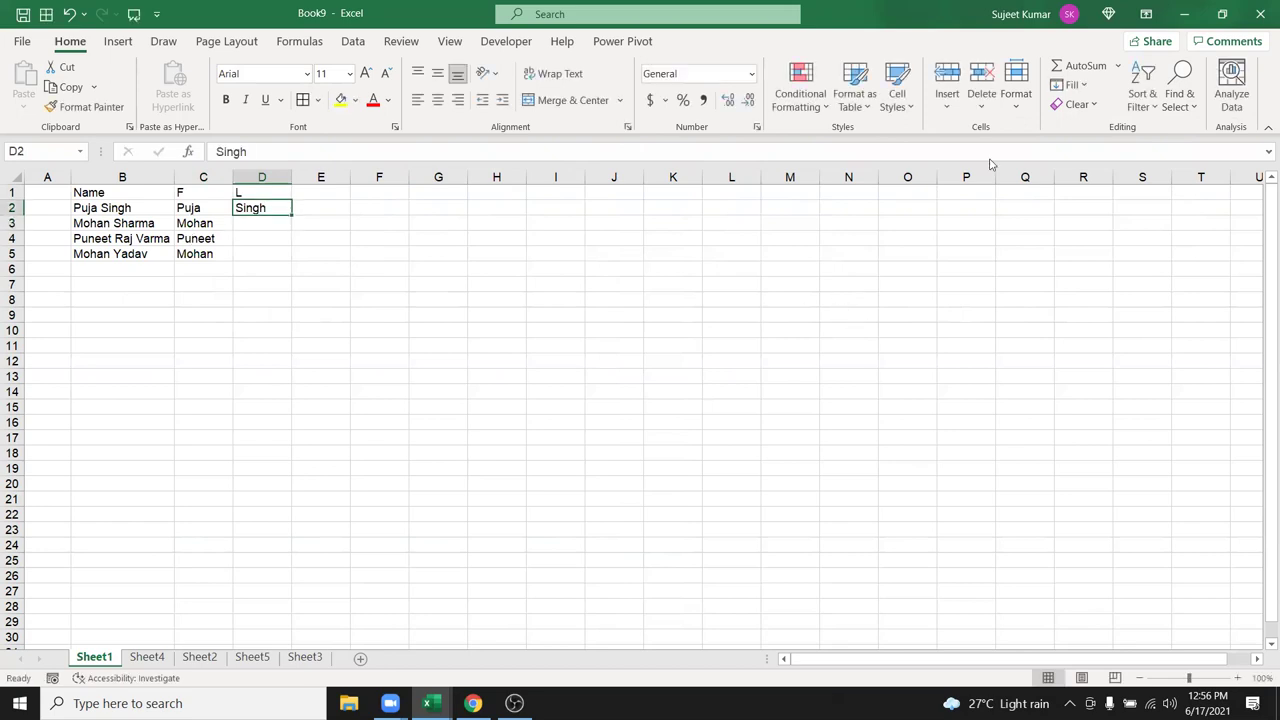
click(1070, 85)
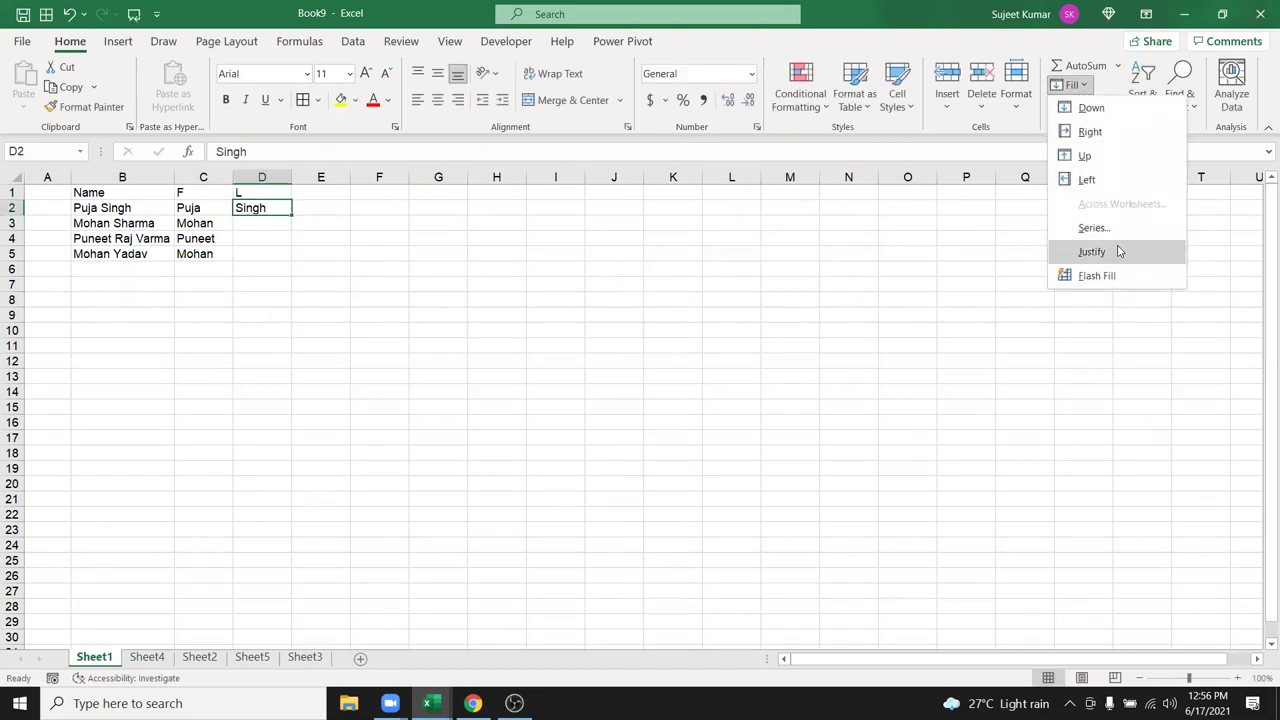
click(1097, 275)
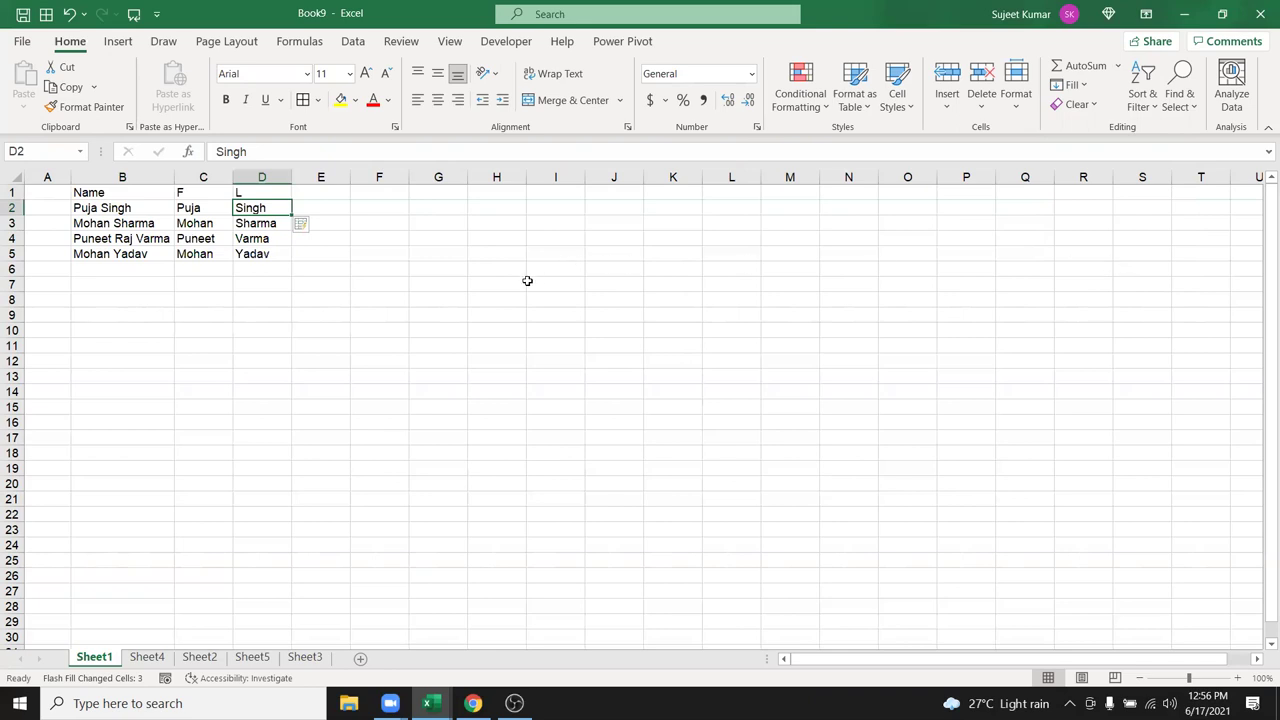
click(483, 197)
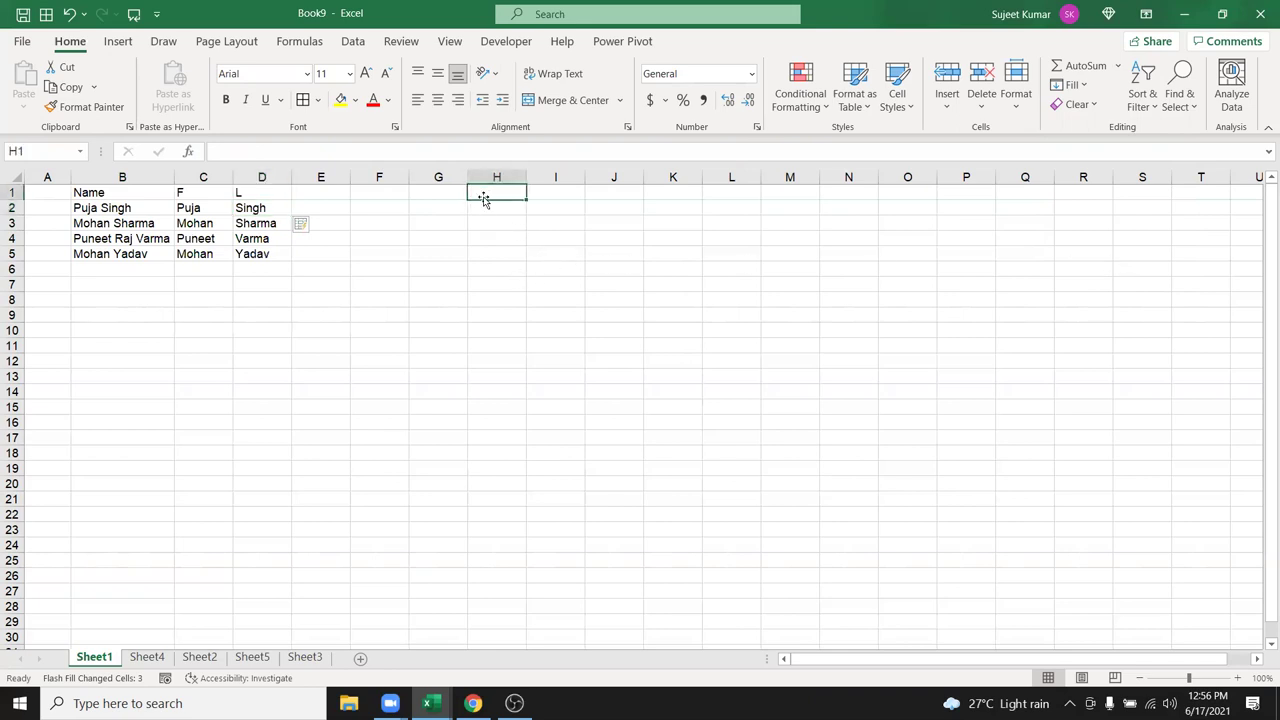
- Enter Date in H1, 8/1 in H2, and =H2+60 filled down to H8
text(Date)
key(Return)
text(8/1)
key(Return)
text(=)
key(Up)
text(+60)
key(Return)
key(Up)
key(shift+Down)
key(shift+Down)
key(shift+Down)
key(shift+Down)
key(shift+Down)
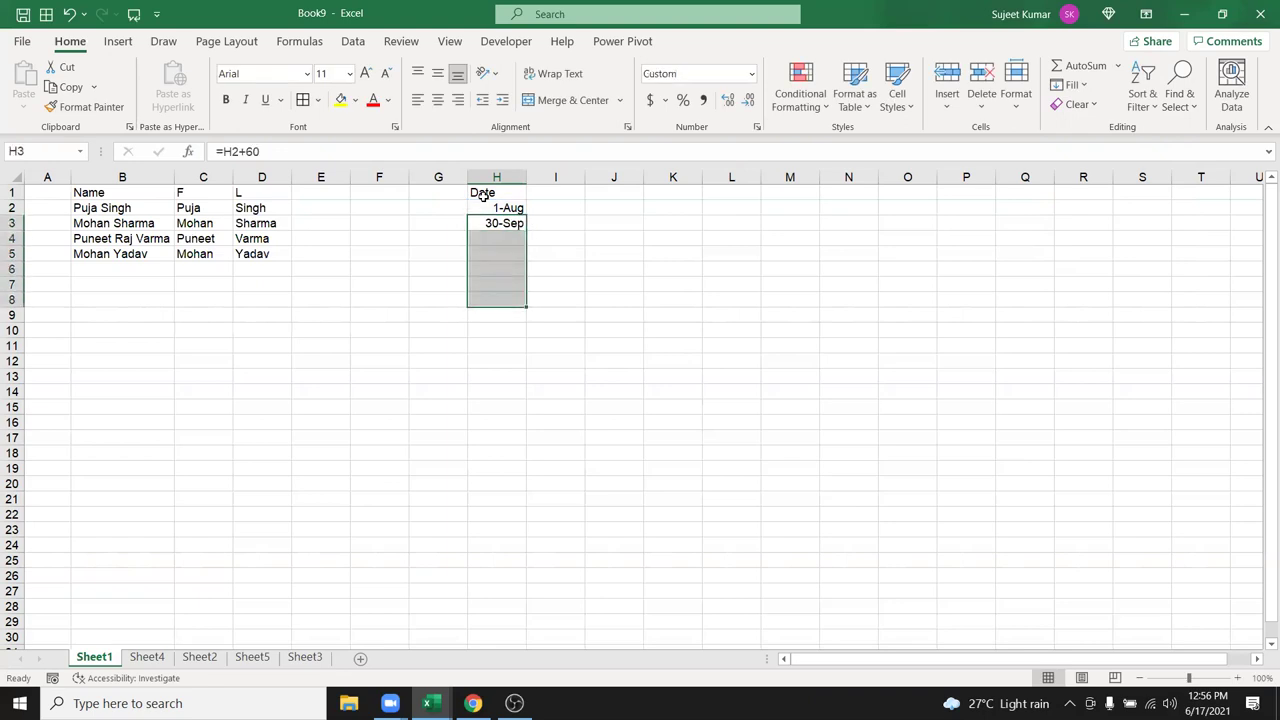
key(ctrl+d)
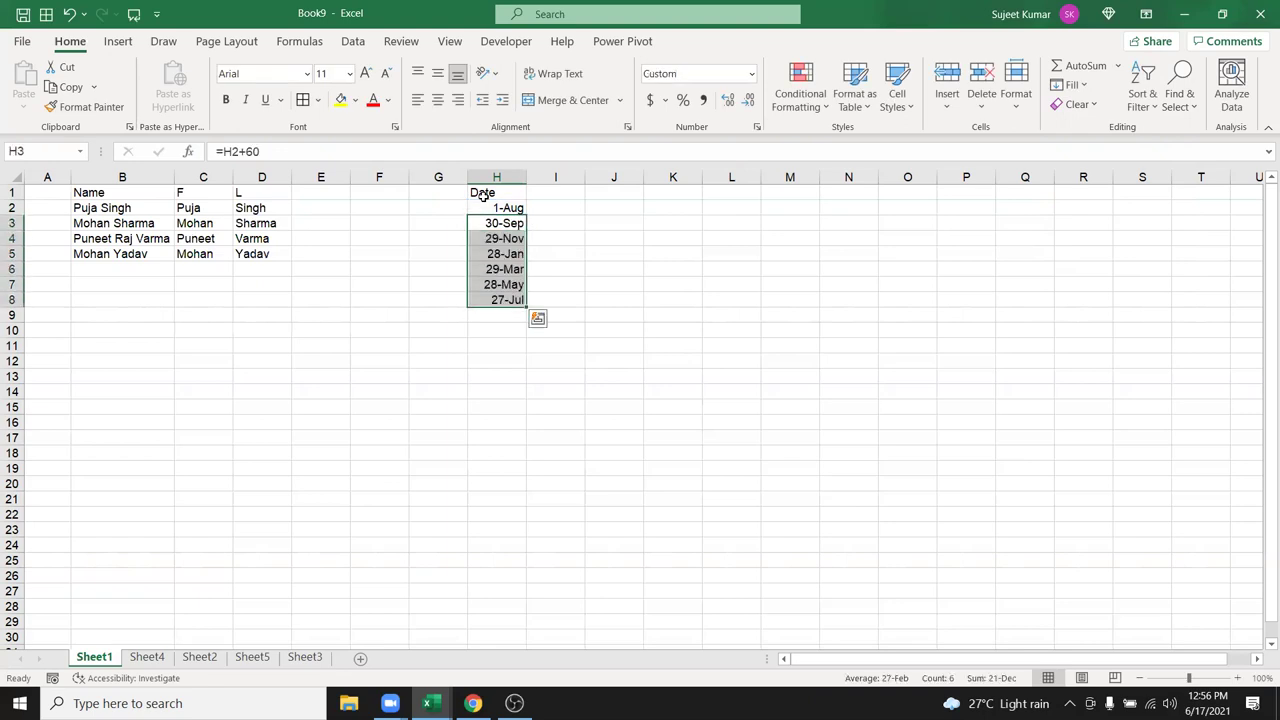
key(Up)
key(Up)
- Flash Fill month abbreviations into I2:I8 from the example Aug
key(Right)
key(Down)
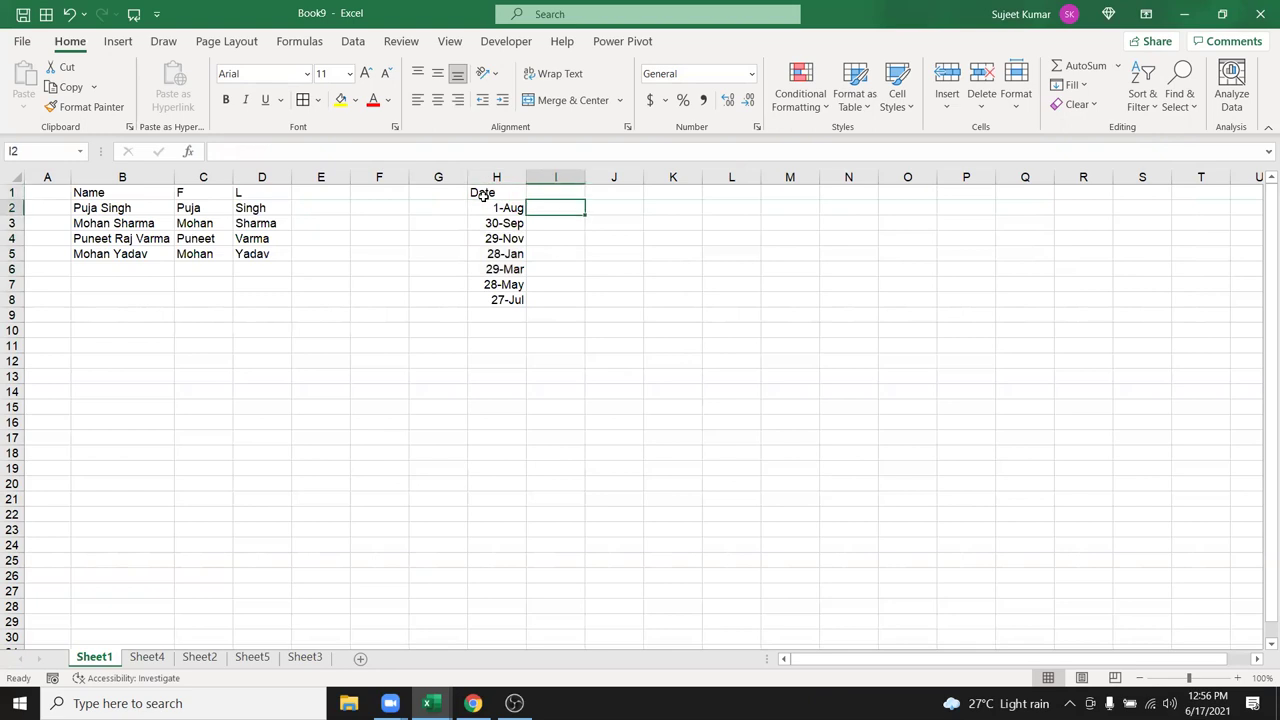
text(Aug)
key(Return)
key(Up)
click(1072, 85)
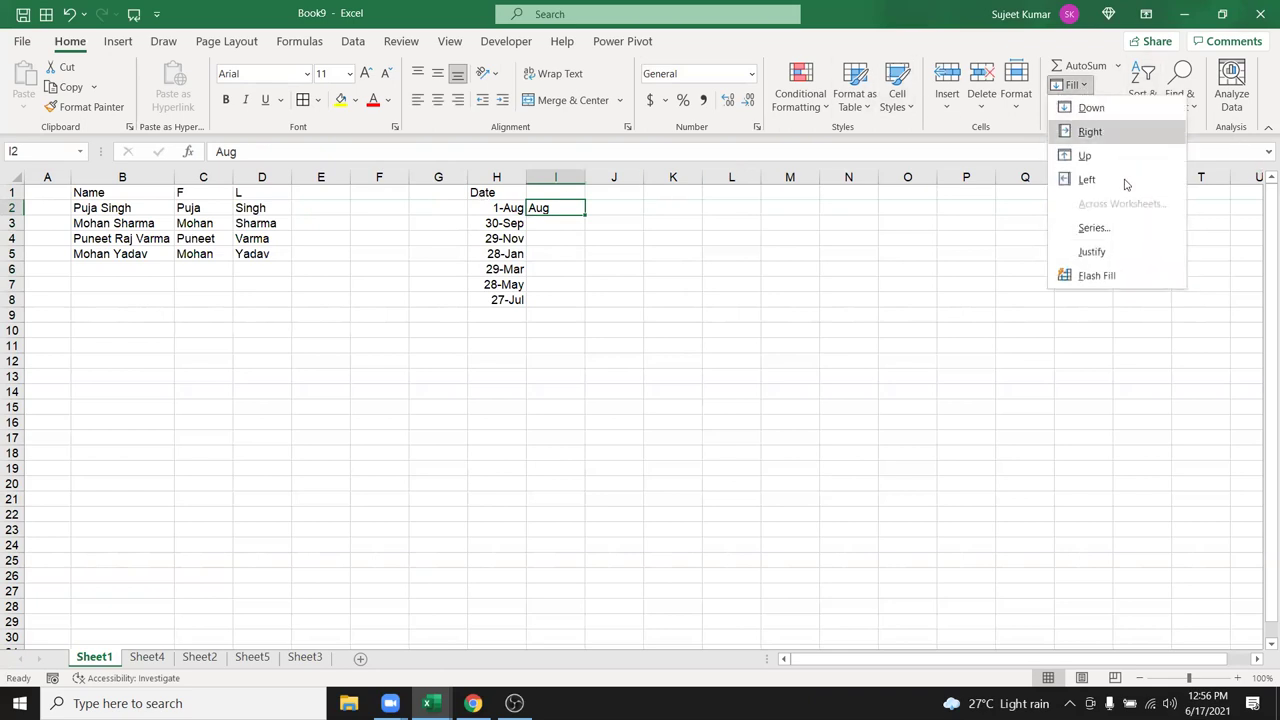
click(1114, 279)
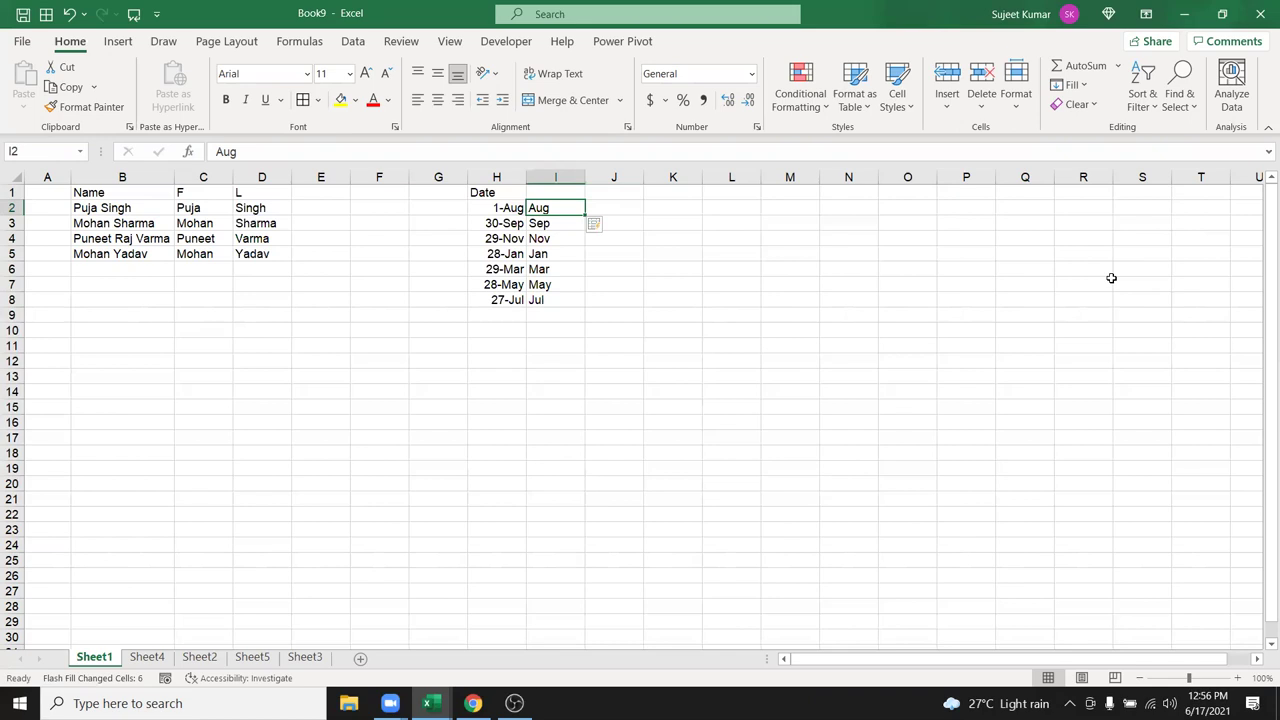
click(566, 296)
click(560, 268)
click(555, 238)
drag(546, 209, 539, 298)
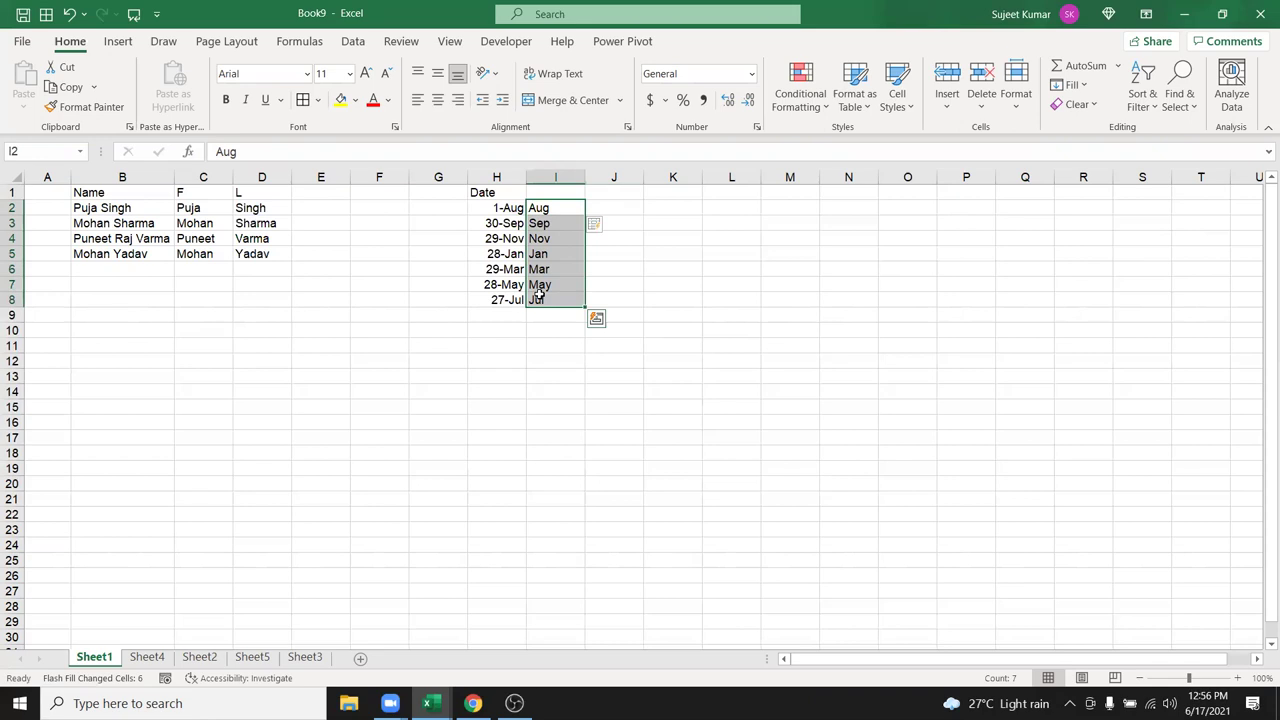
- Enter 4563, 9632, 2587, 1478, 852 and 3214 into L2:L7
click(709, 207)
text(4563)
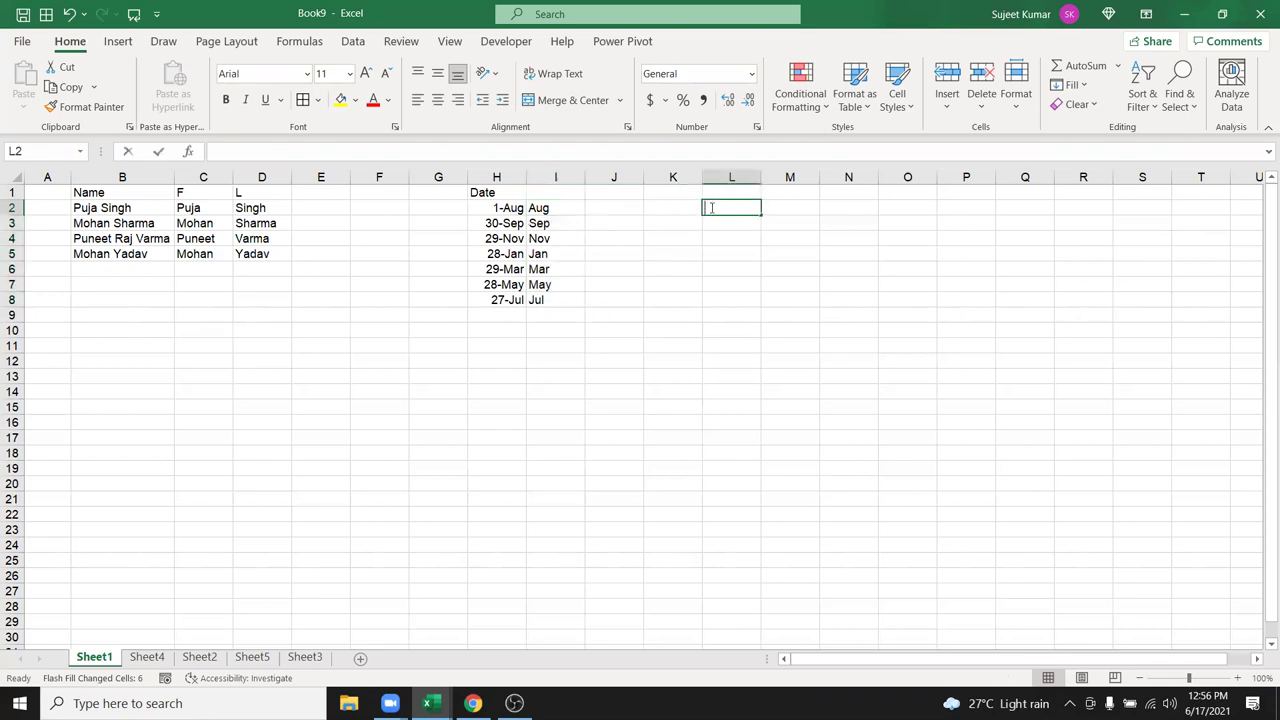
key(Return)
text(9632)
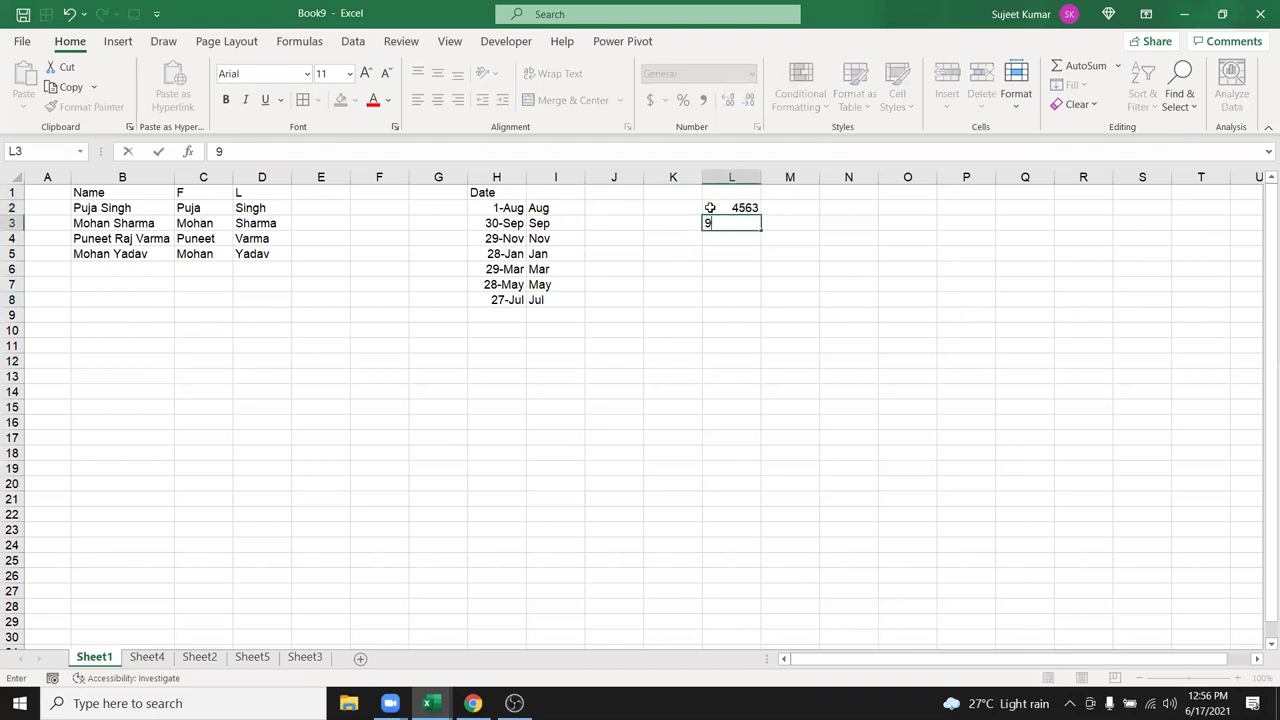
key(Return)
text(2587)
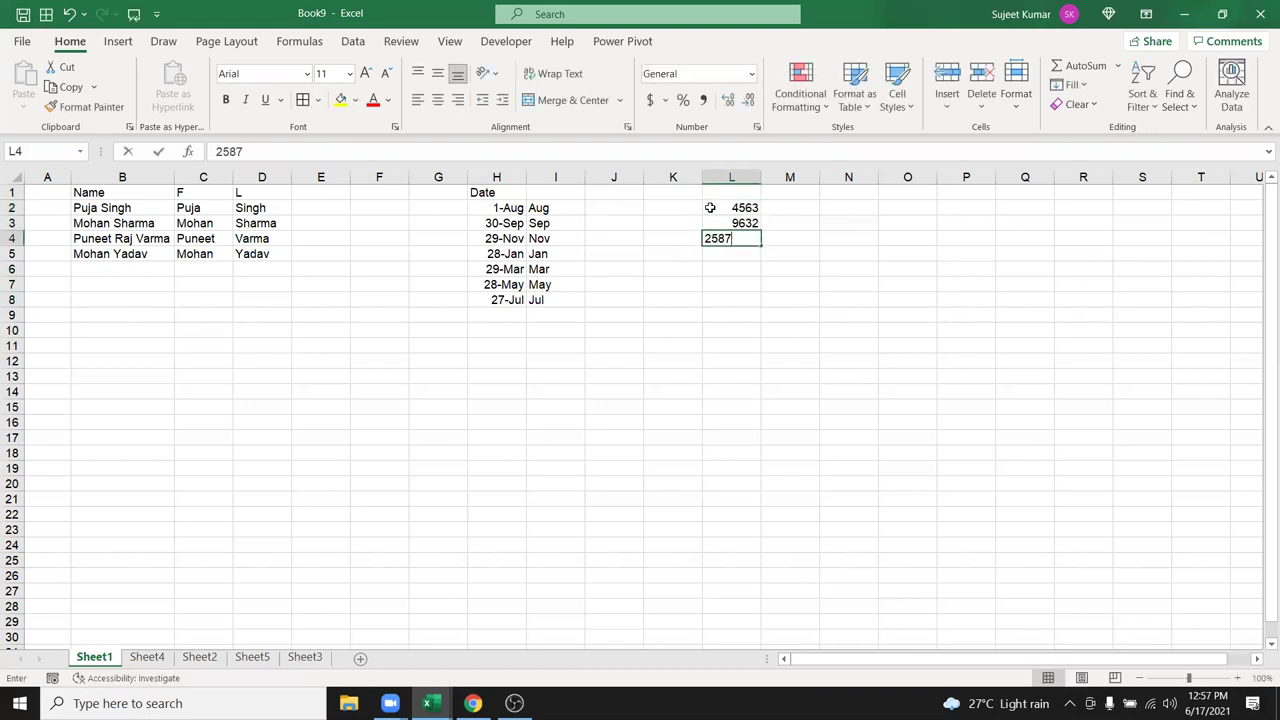
key(Return)
text(1478)
key(Return)
text(852)
key(Return)
text(3214)
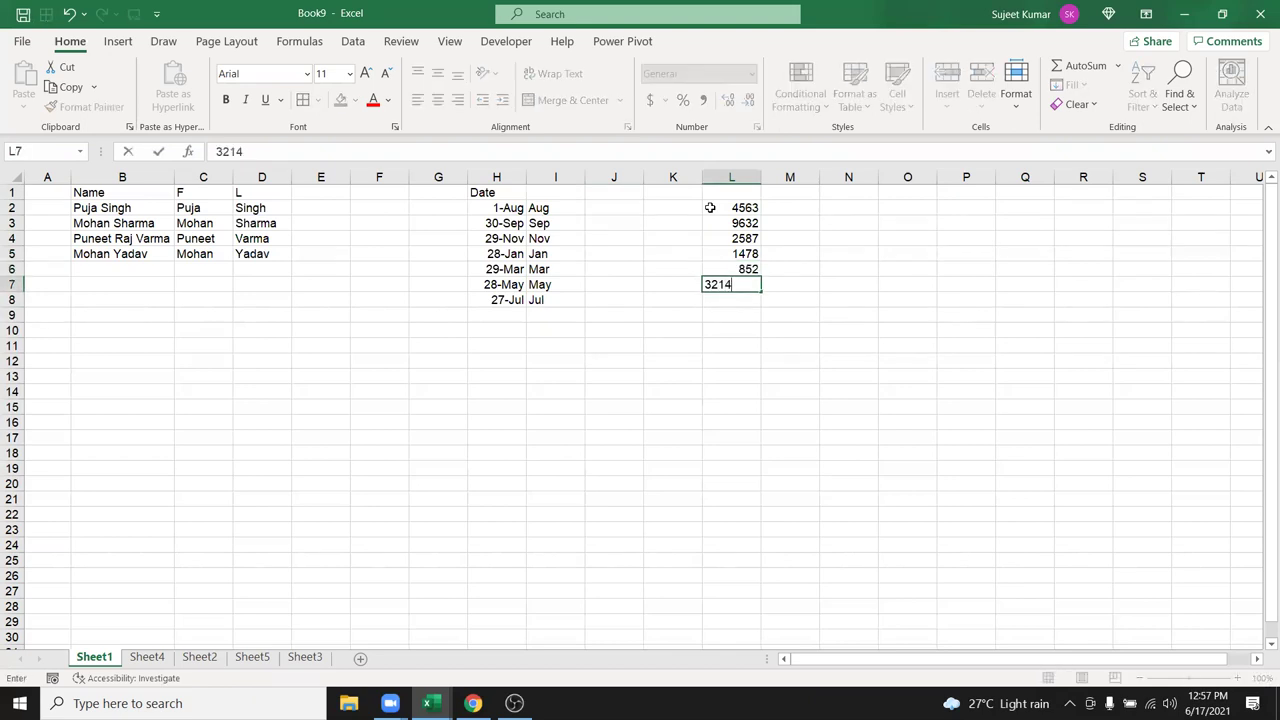
key(Return)
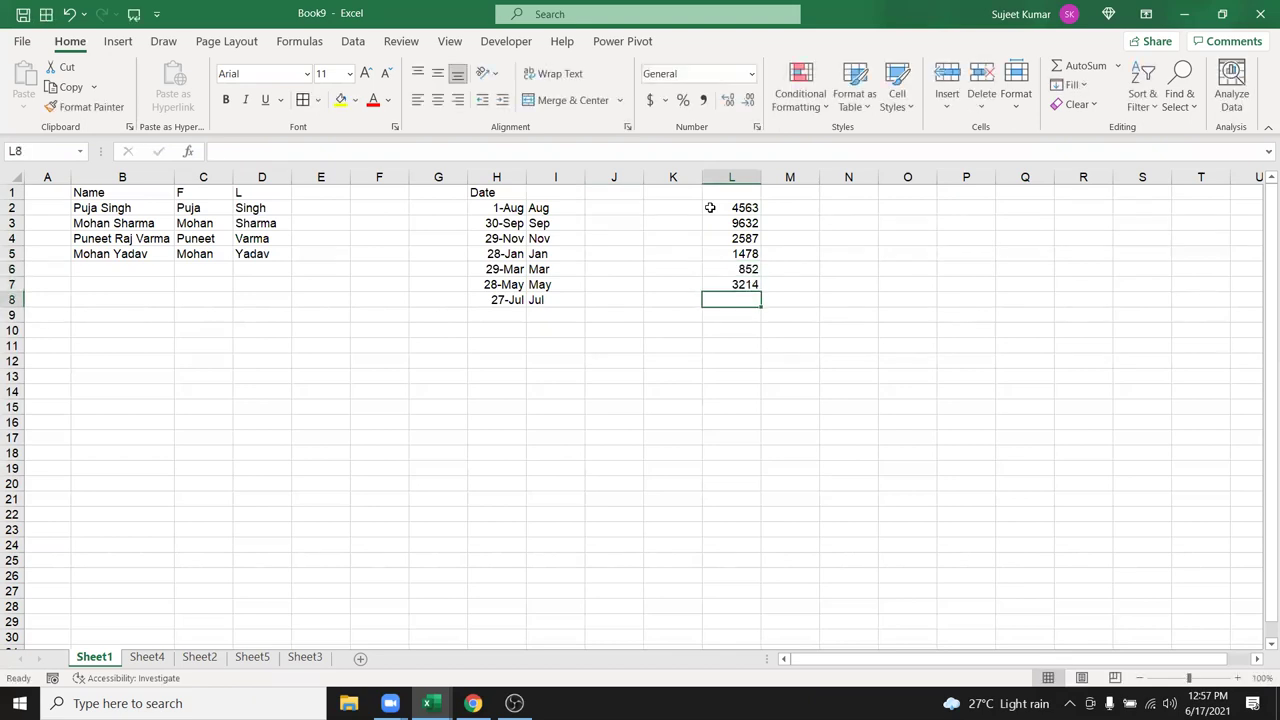
- Flash Fill the trailing digits into M2:M7 from the example 63 in M2
key(Up)
key(Up)
key(Up)
key(Up)
key(Up)
key(Up)
key(Right)
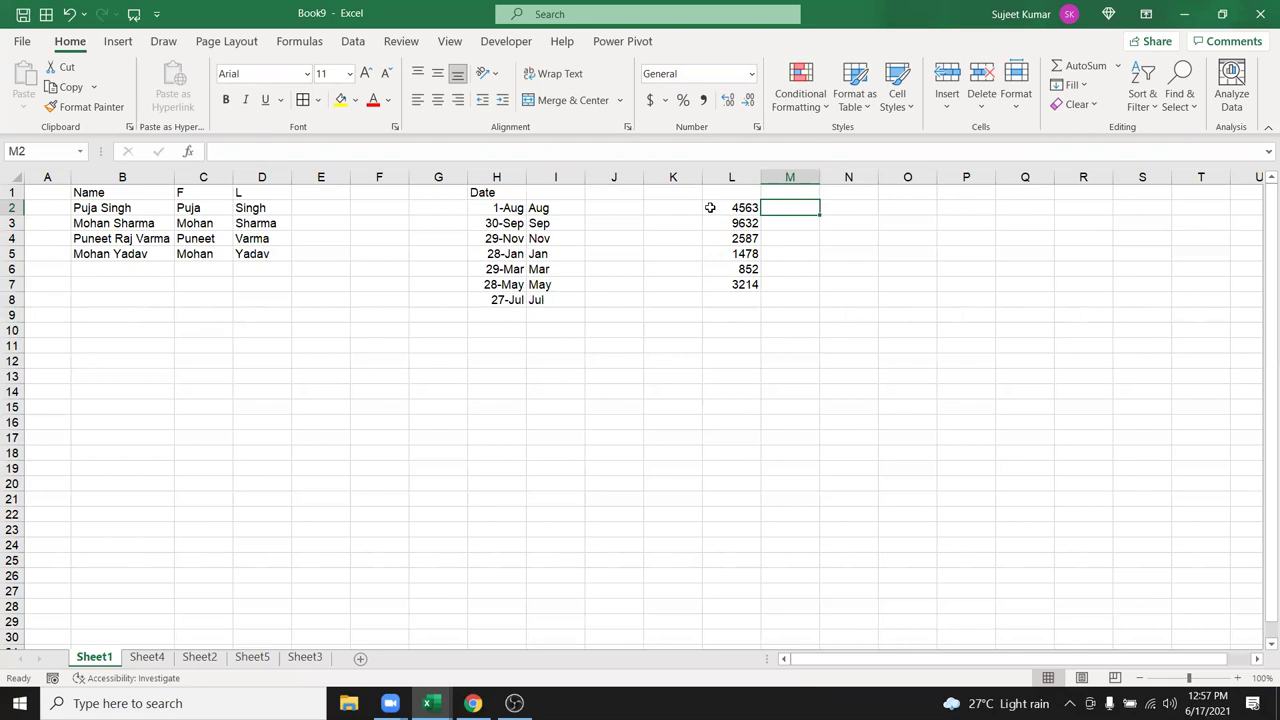
text(63)
key(Return)
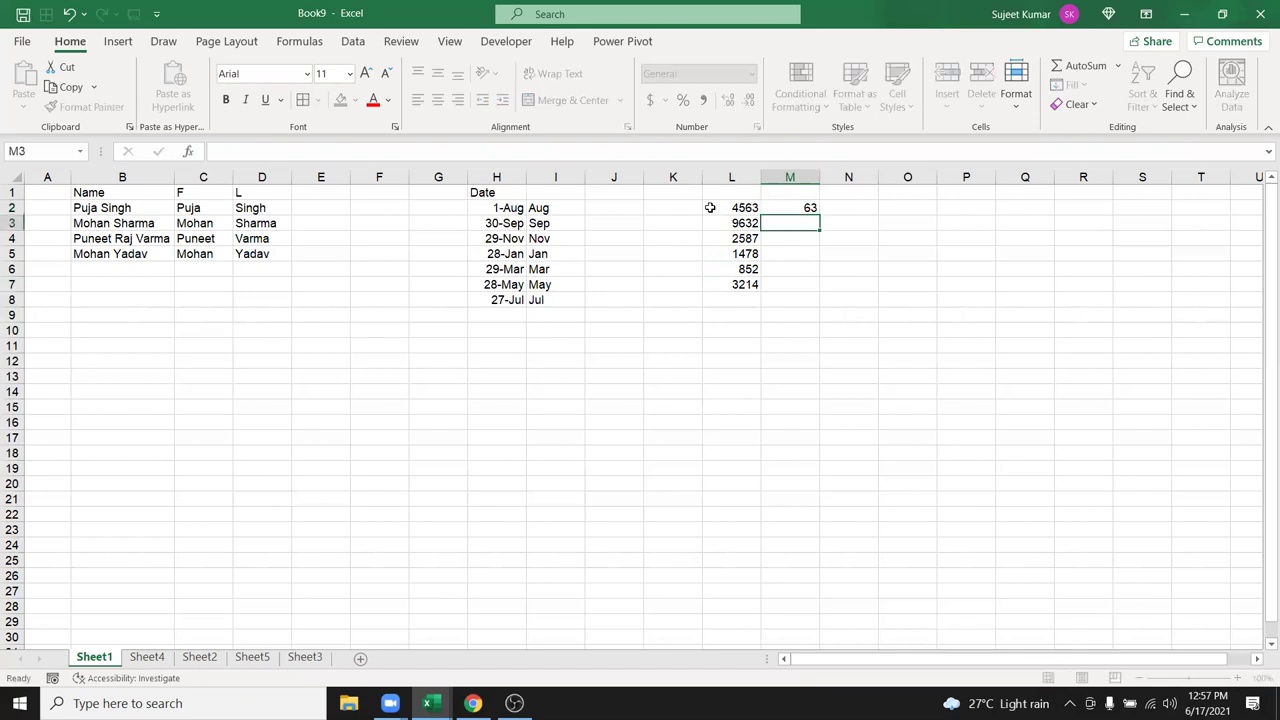
key(Up)
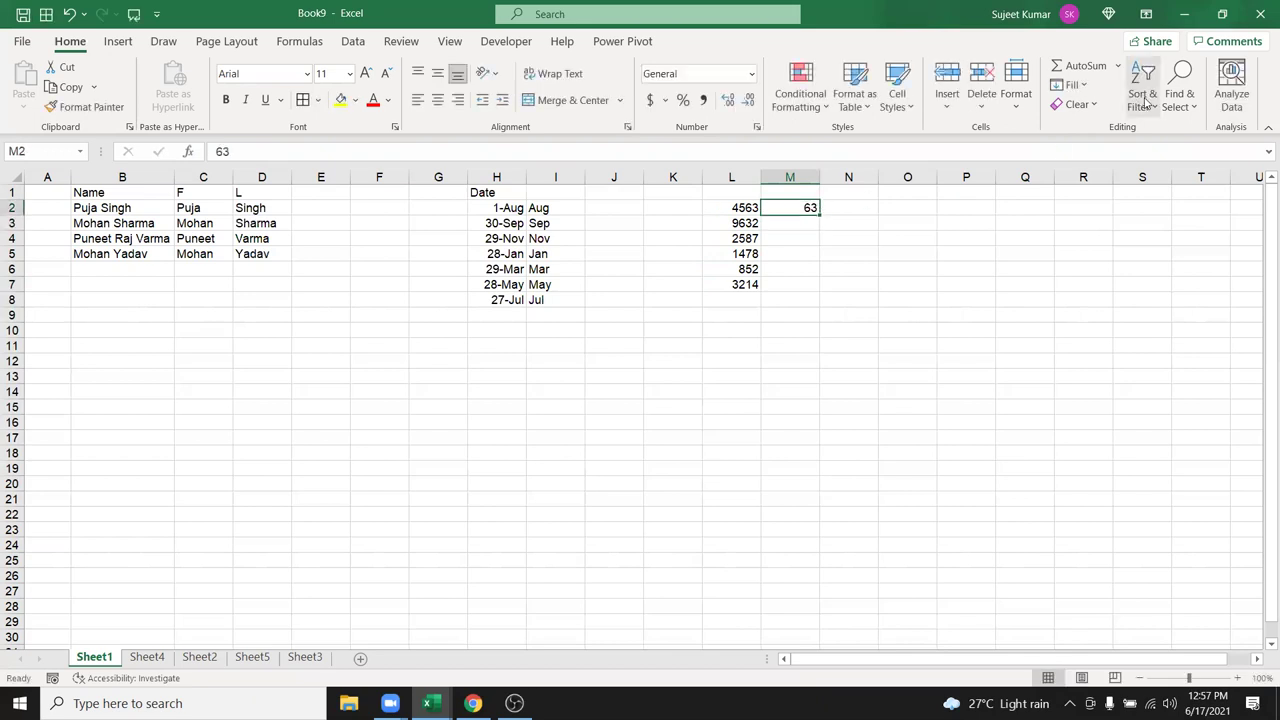
click(1071, 85)
click(1135, 270)
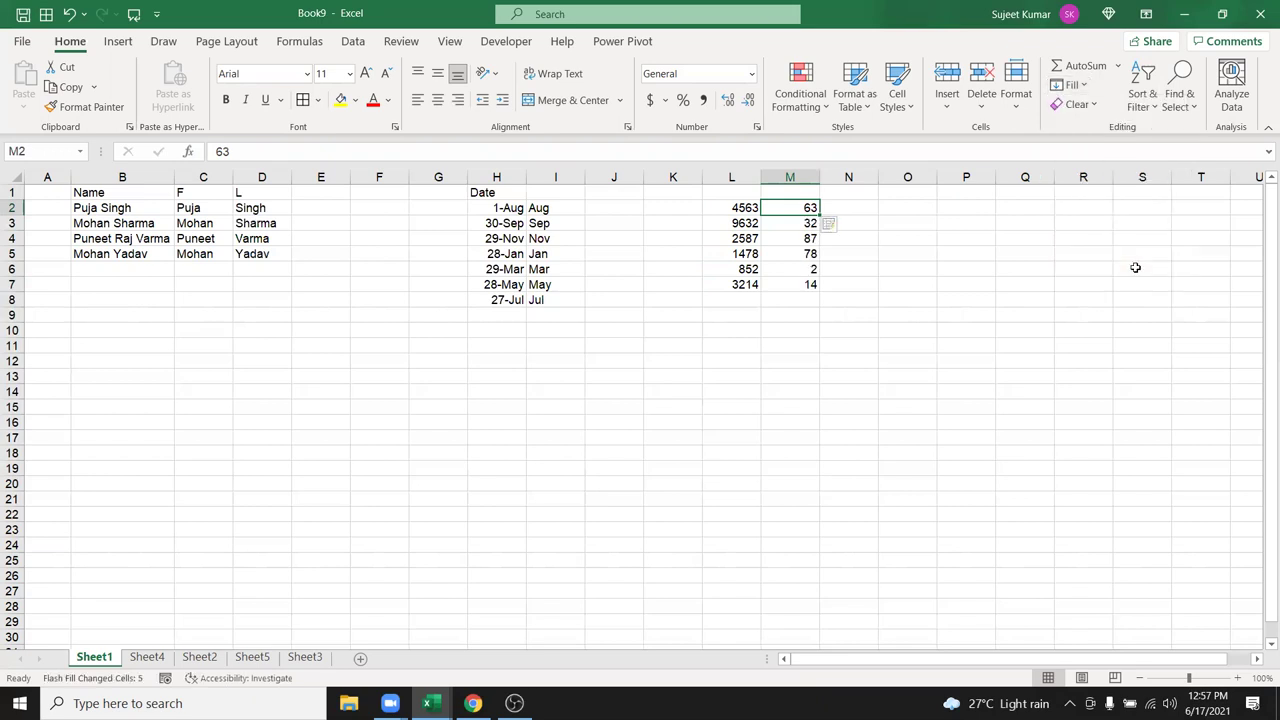
- Change L6 from 852 to 8852
click(804, 270)
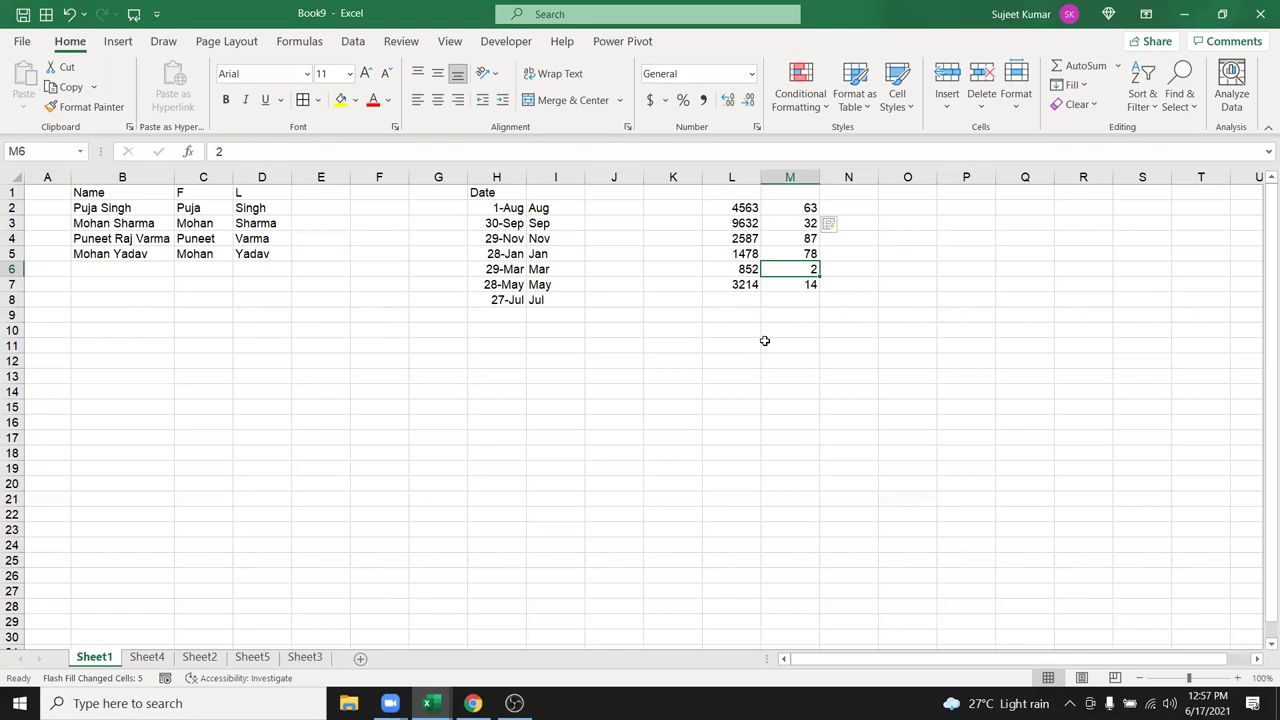
drag(740, 285, 748, 209)
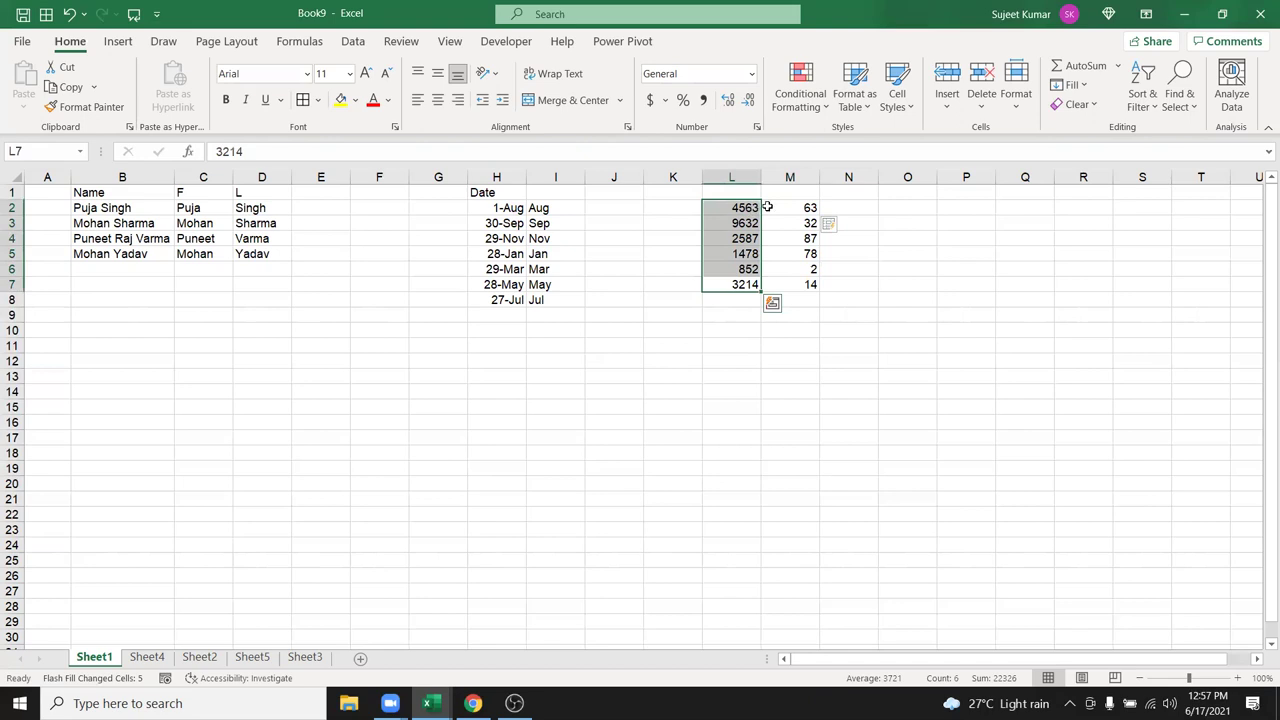
click(137, 254)
drag(140, 240, 146, 207)
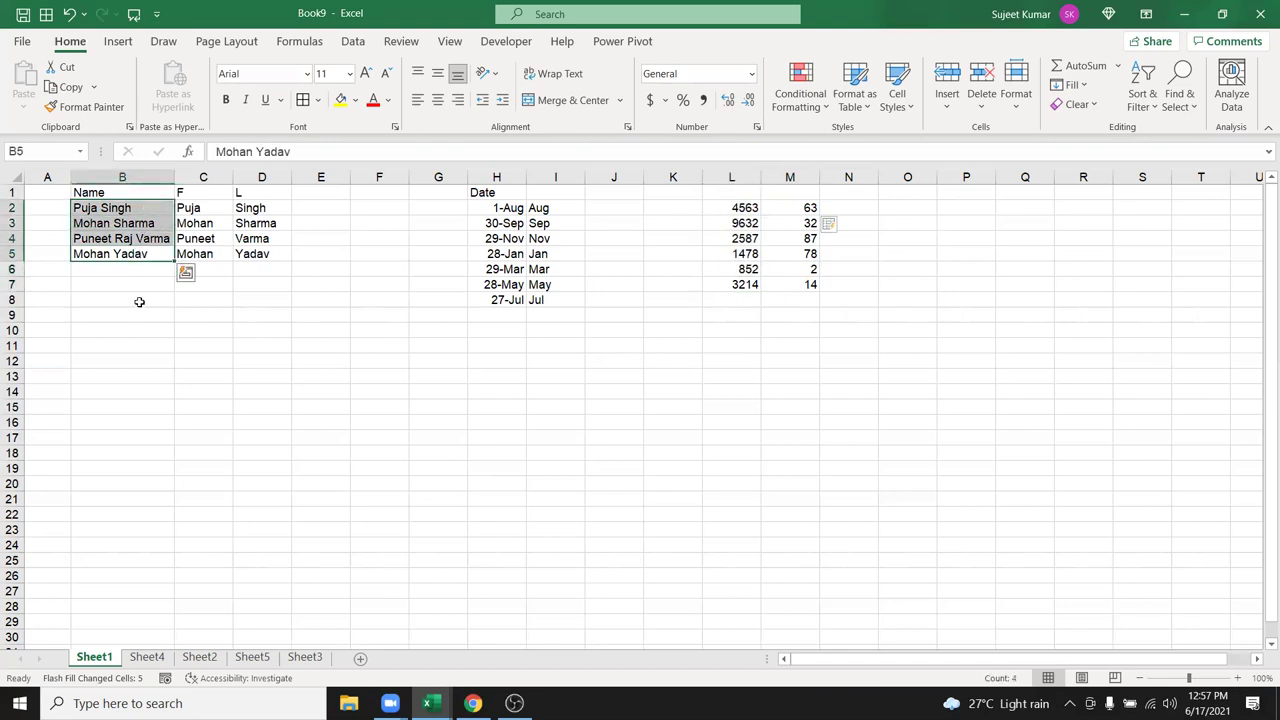
click(785, 284)
drag(785, 284, 786, 207)
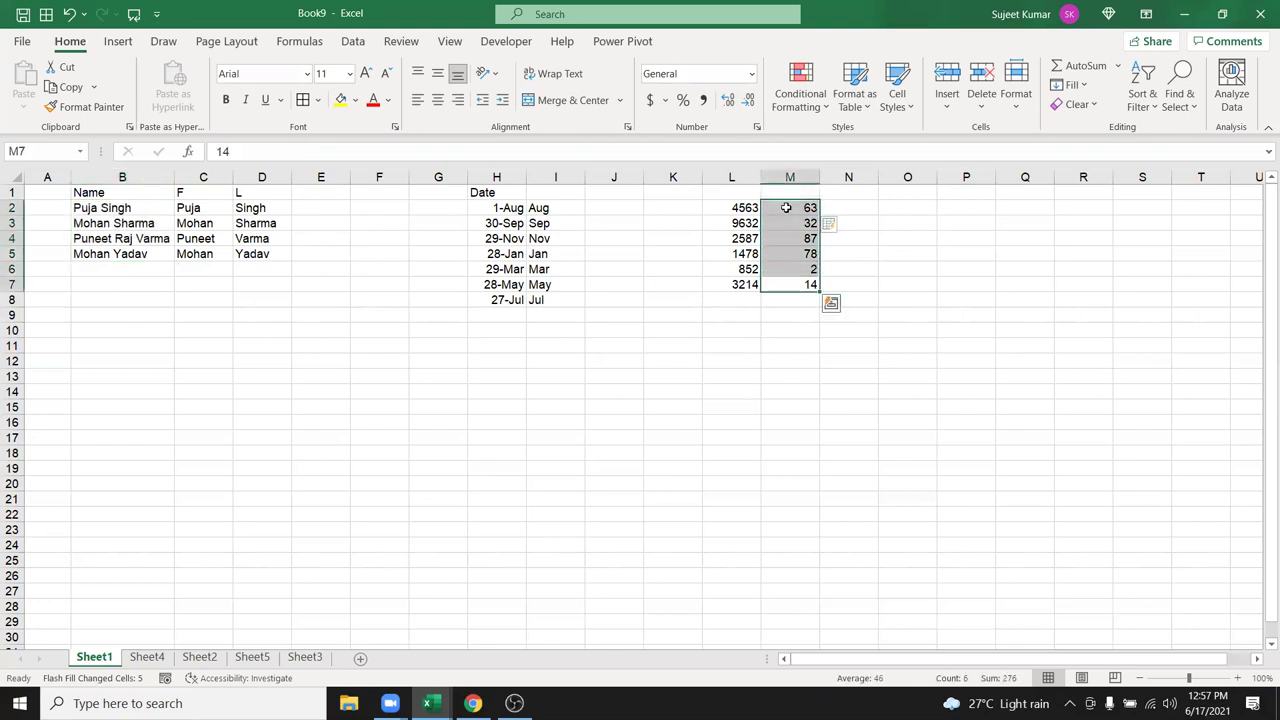
click(784, 268)
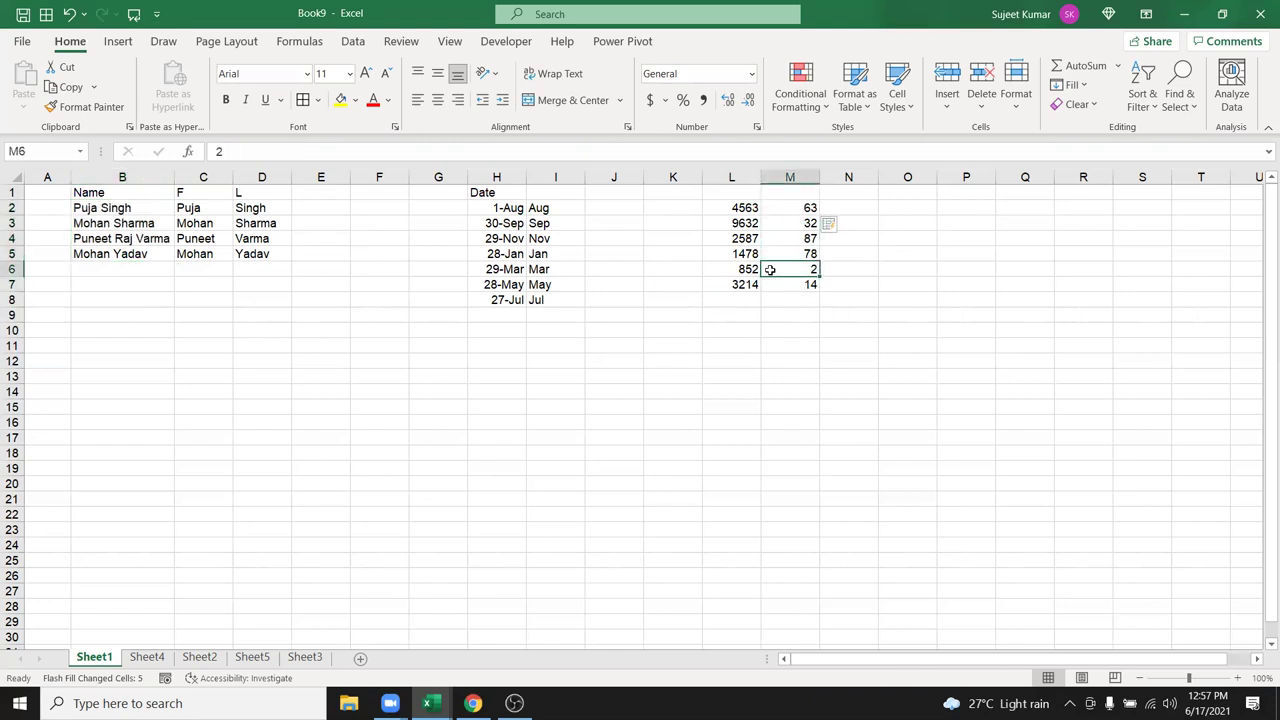
click(737, 268)
double_click(737, 268)
text(8)
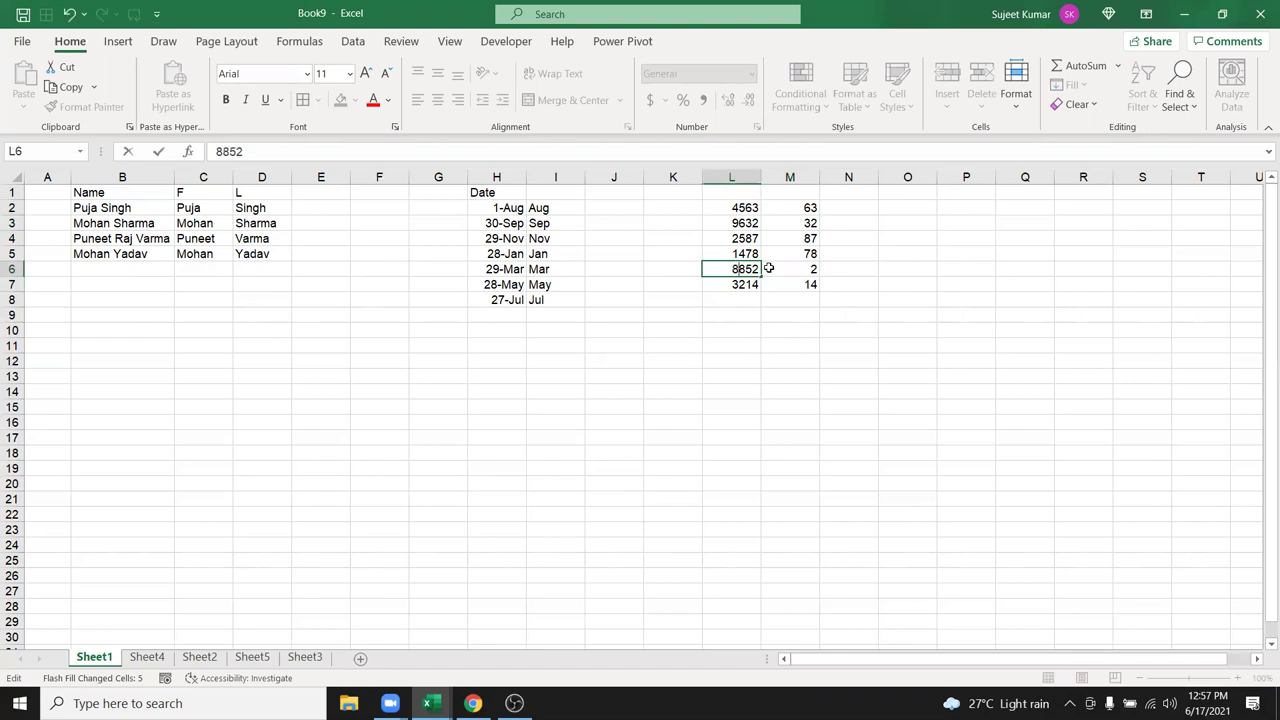
key(Return)
- Rerun Flash Fill on column M and dismiss the no-pattern warning
click(804, 210)
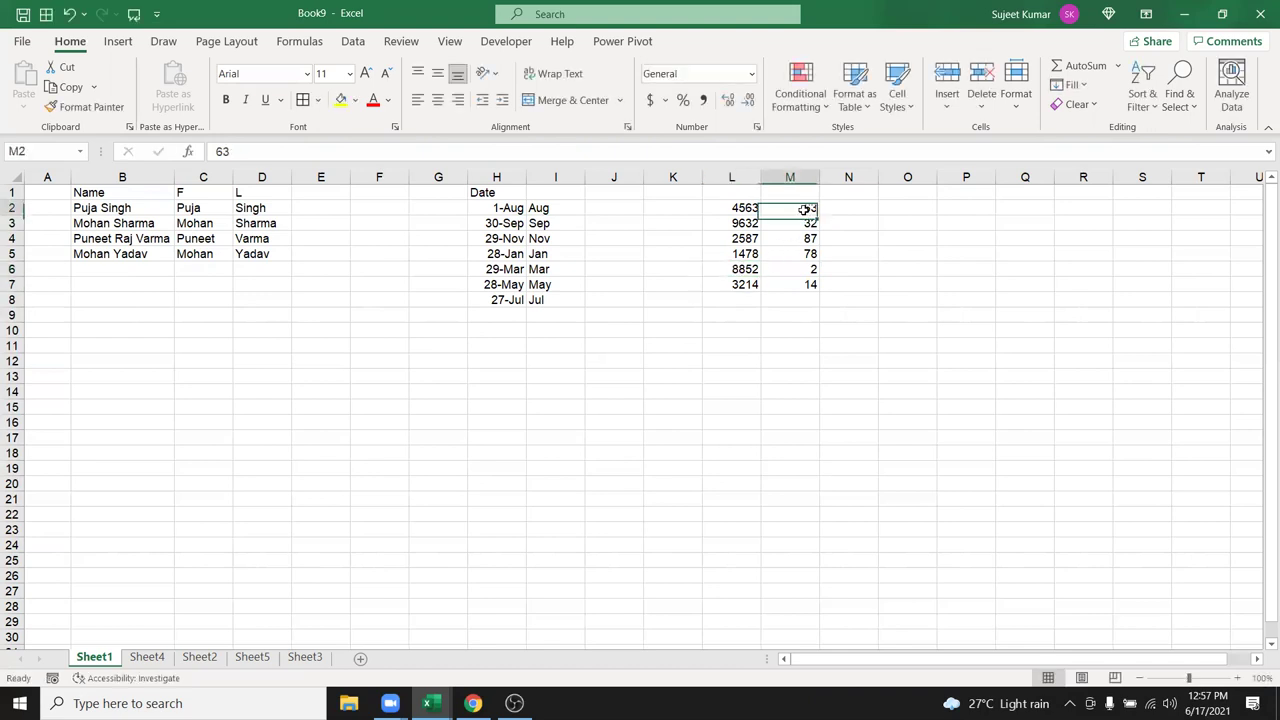
click(1078, 88)
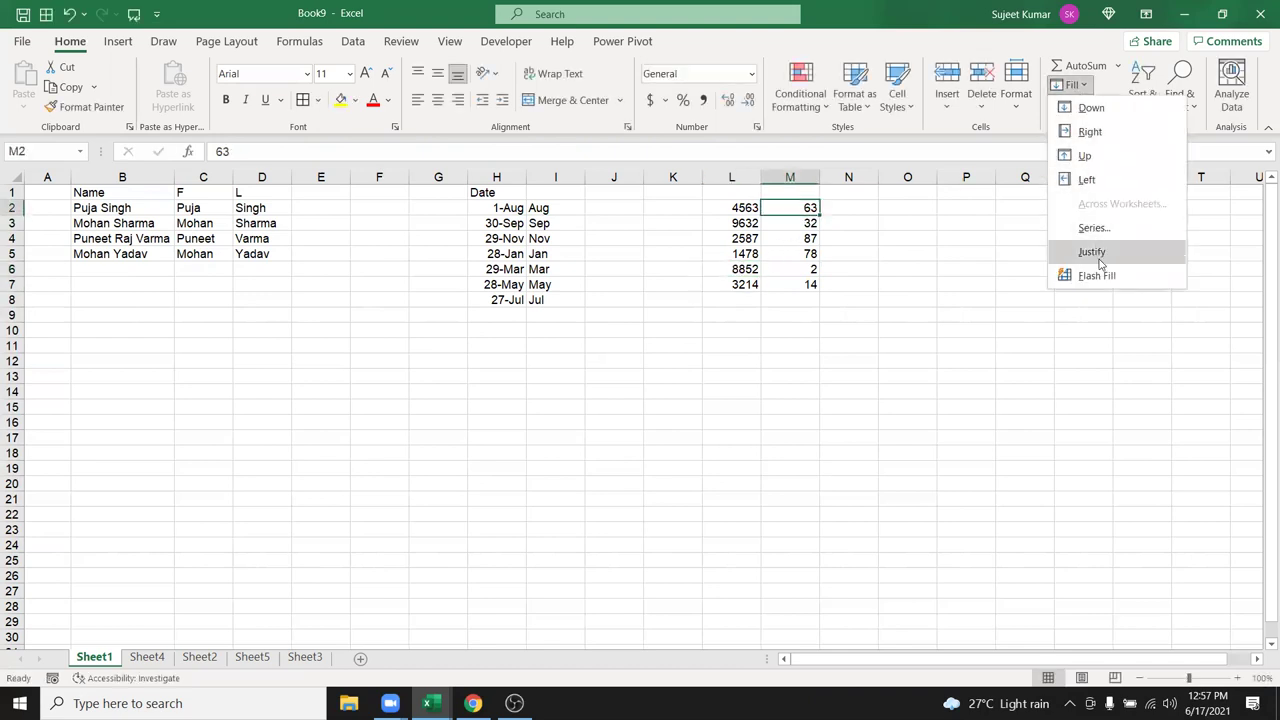
click(1098, 277)
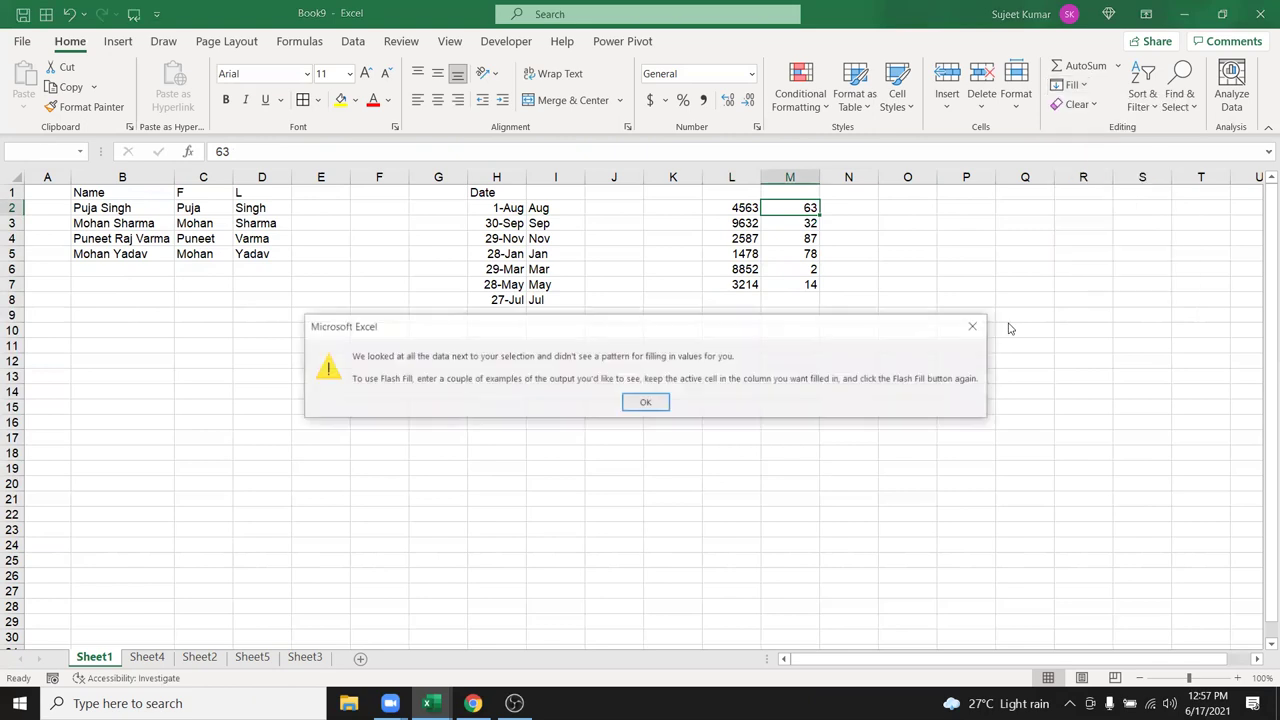
click(632, 397)
- Clear M2:M7, retype 63 in M2 and Flash Fill again so M6 shows 52
key(ctrl+shift+Down)
key(Delete)
key(Up)
key(Down)
key(Down)
key(Up)
text(63.)
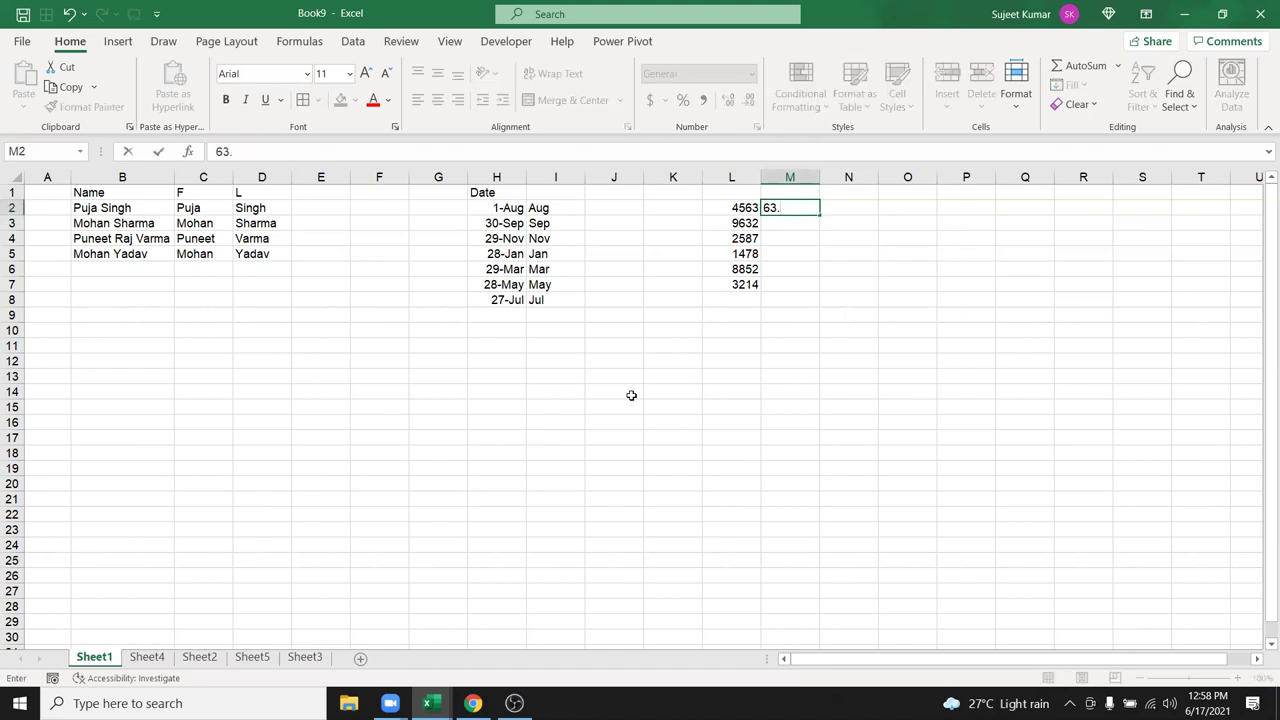
key(Return)
key(Up)
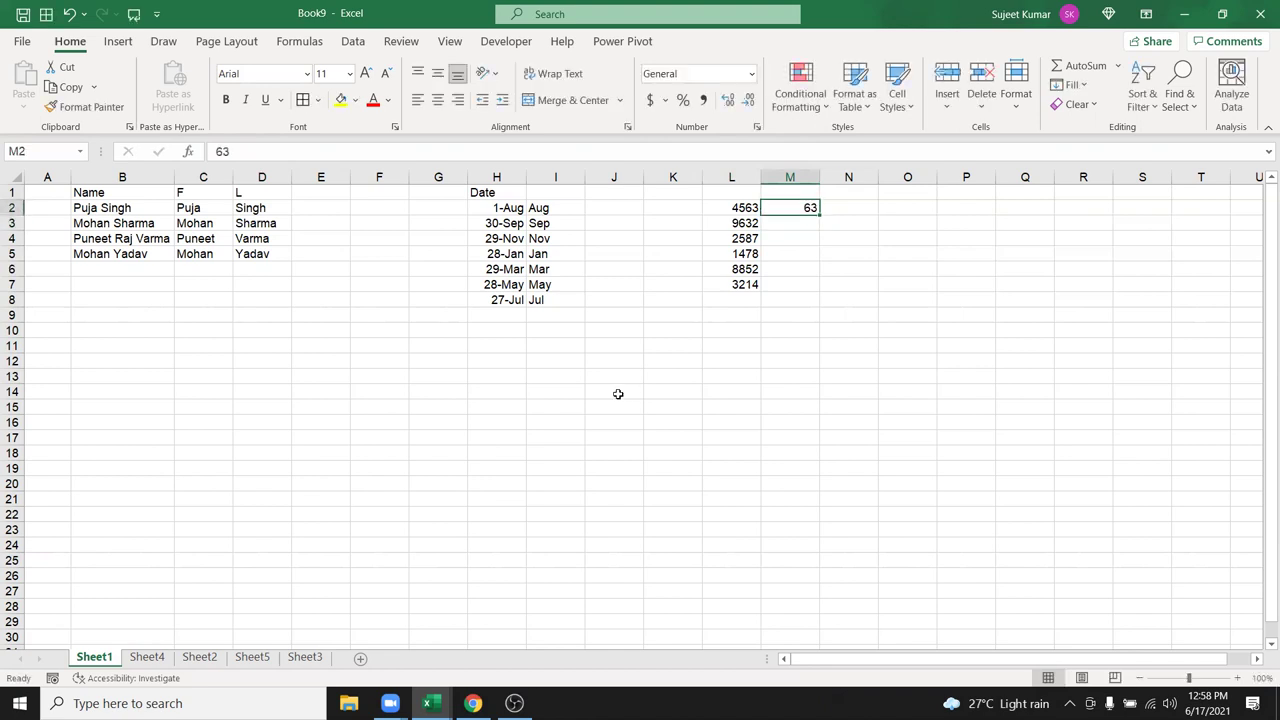
click(1072, 88)
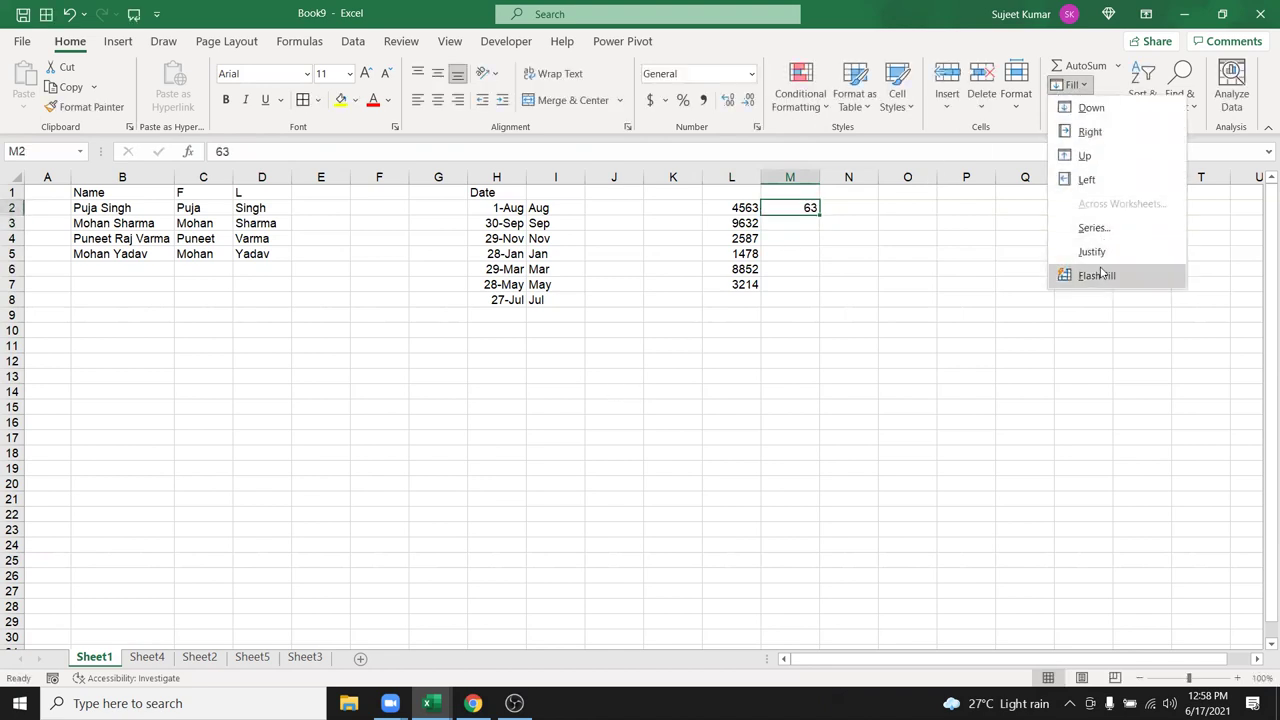
click(1100, 272)
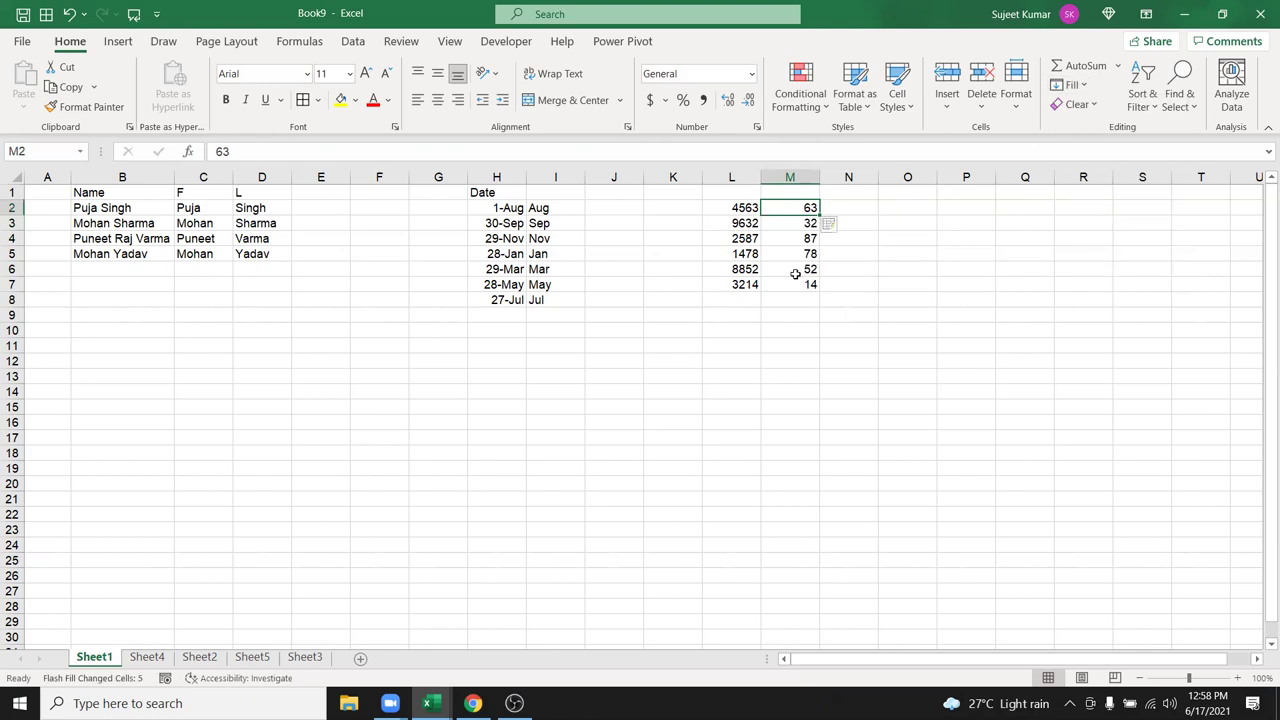
drag(796, 284, 806, 206)
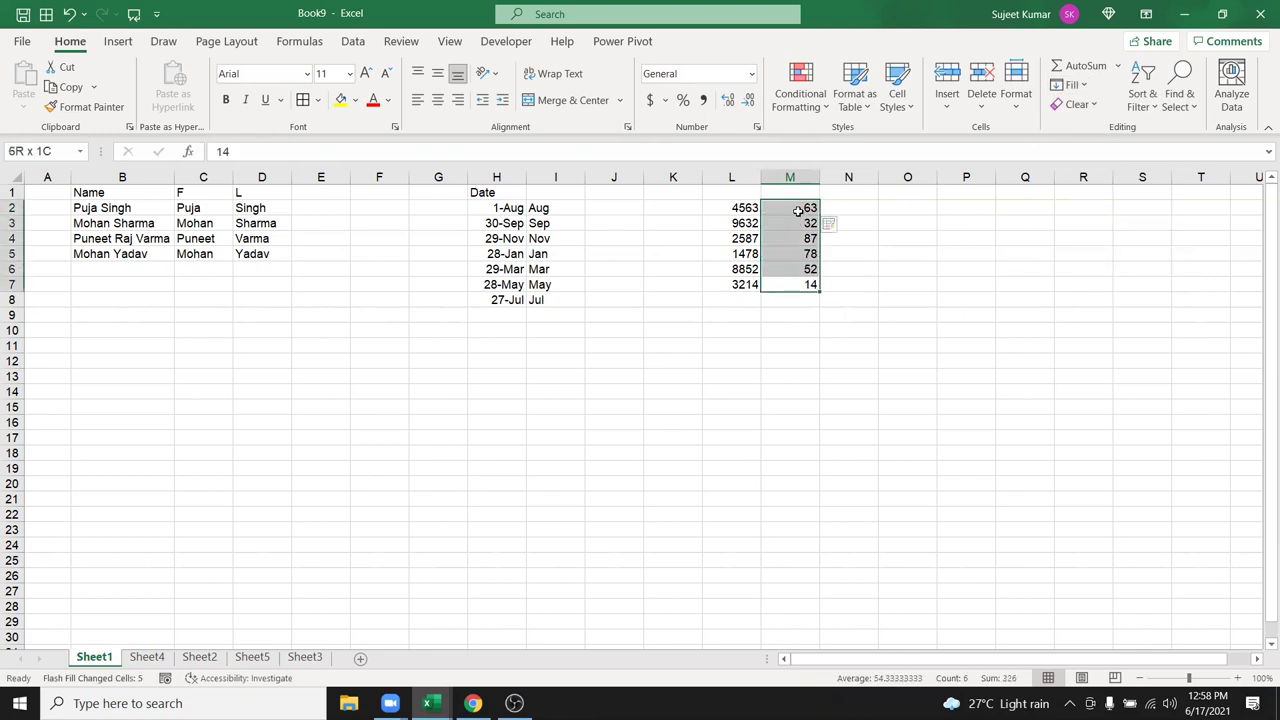
click(975, 210)
- Enter 86.36, 85.96, 12.36, 54.32, 96.32 and 12.36 into P2:P7
text(86.36)
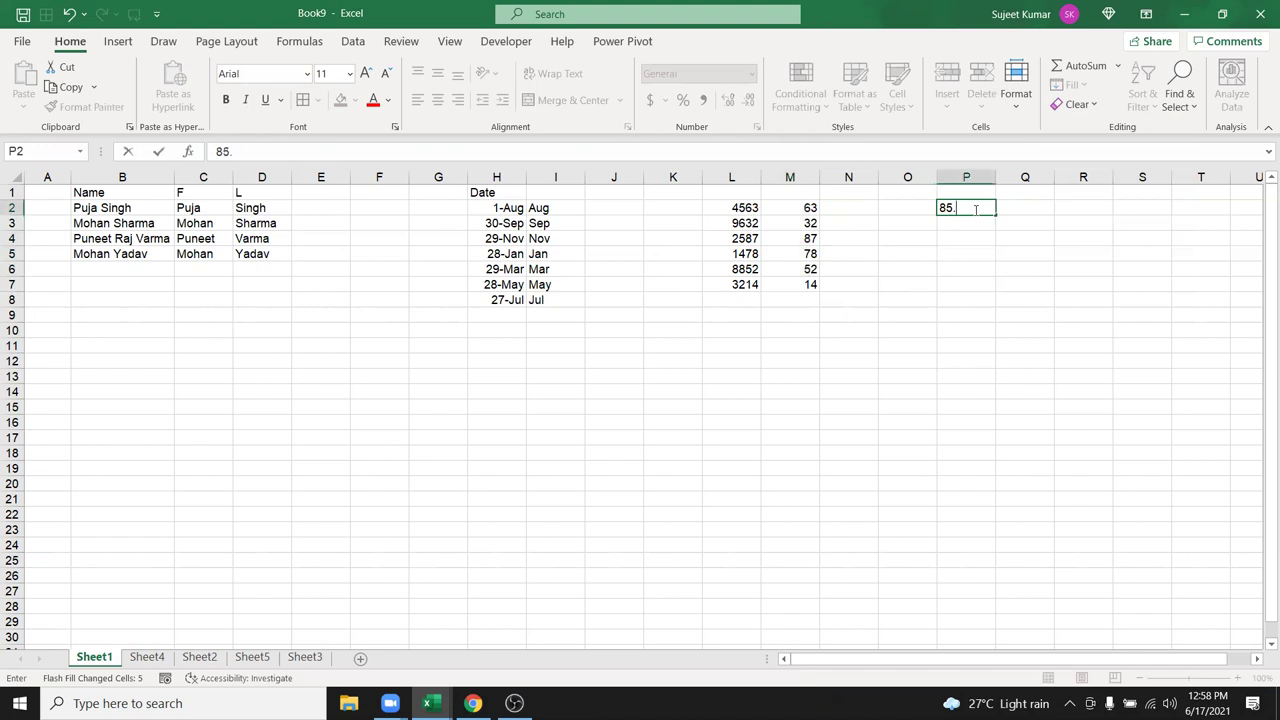
key(Return)
text(85.96)
key(Return)
text(12.36)
key(Return)
text(54.32)
key(Return)
text(96.32)
key(Return)
text(12.36)
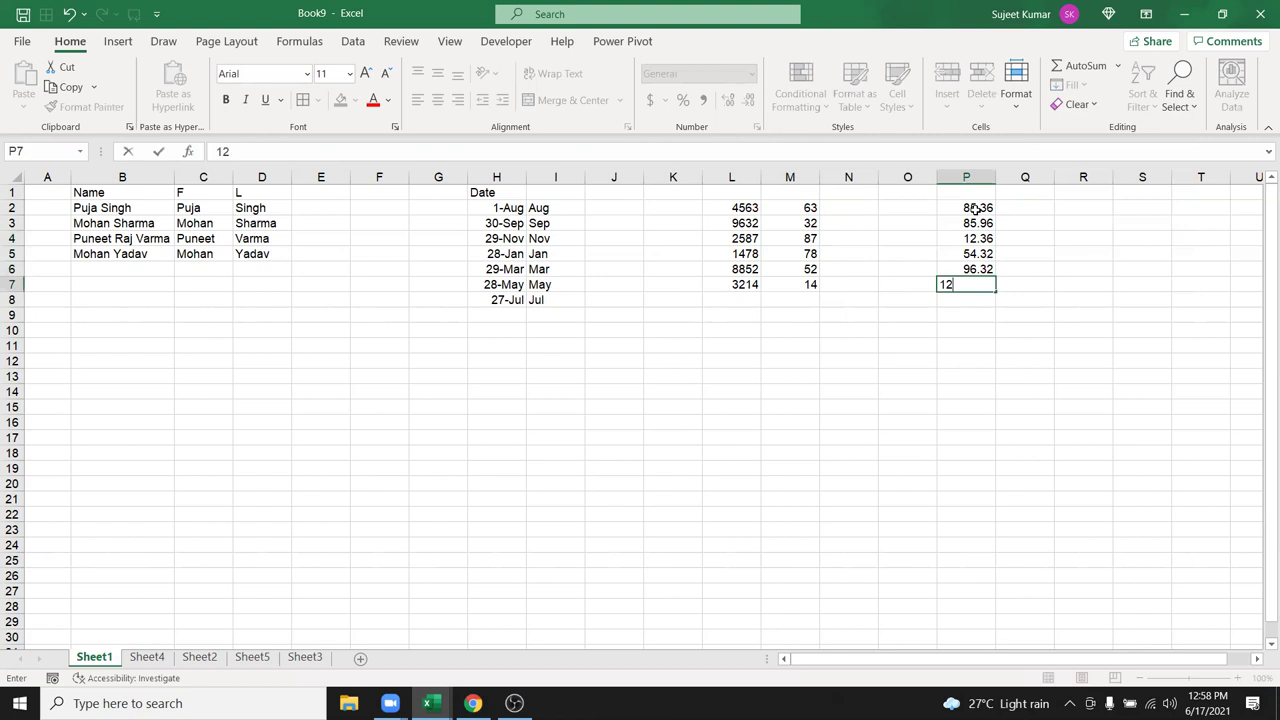
key(Return)
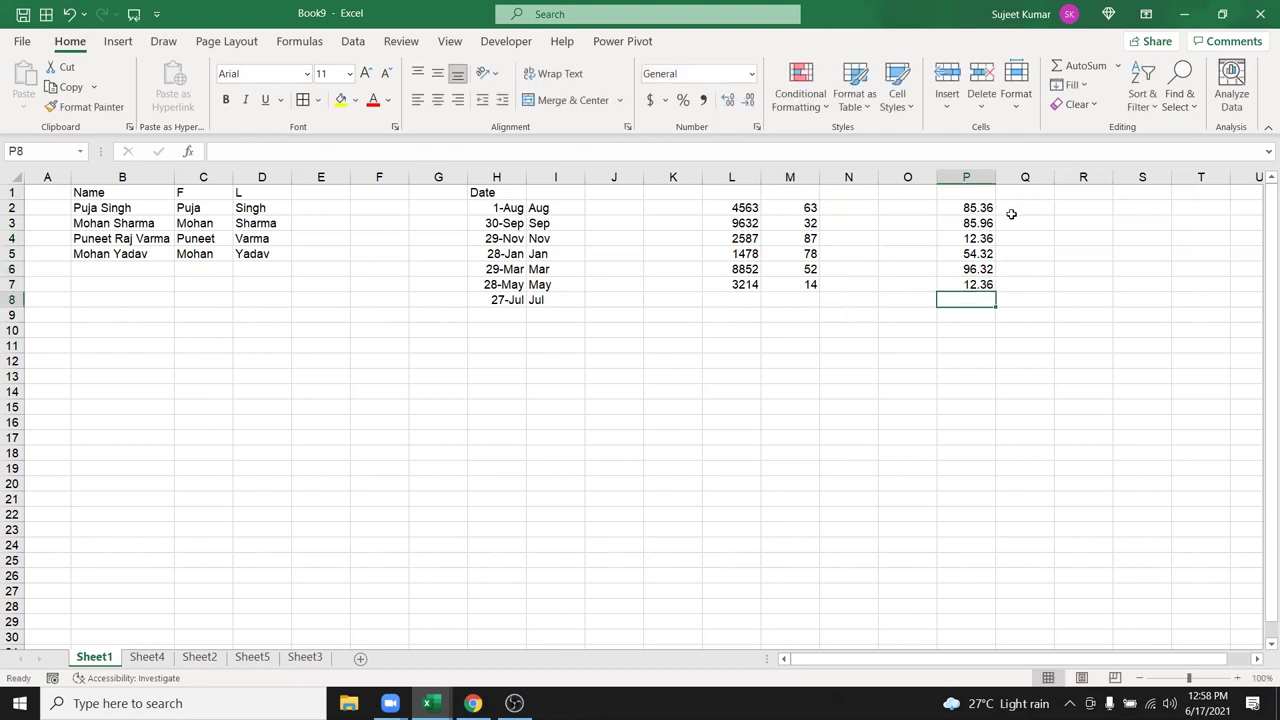
drag(1011, 211, 1020, 223)
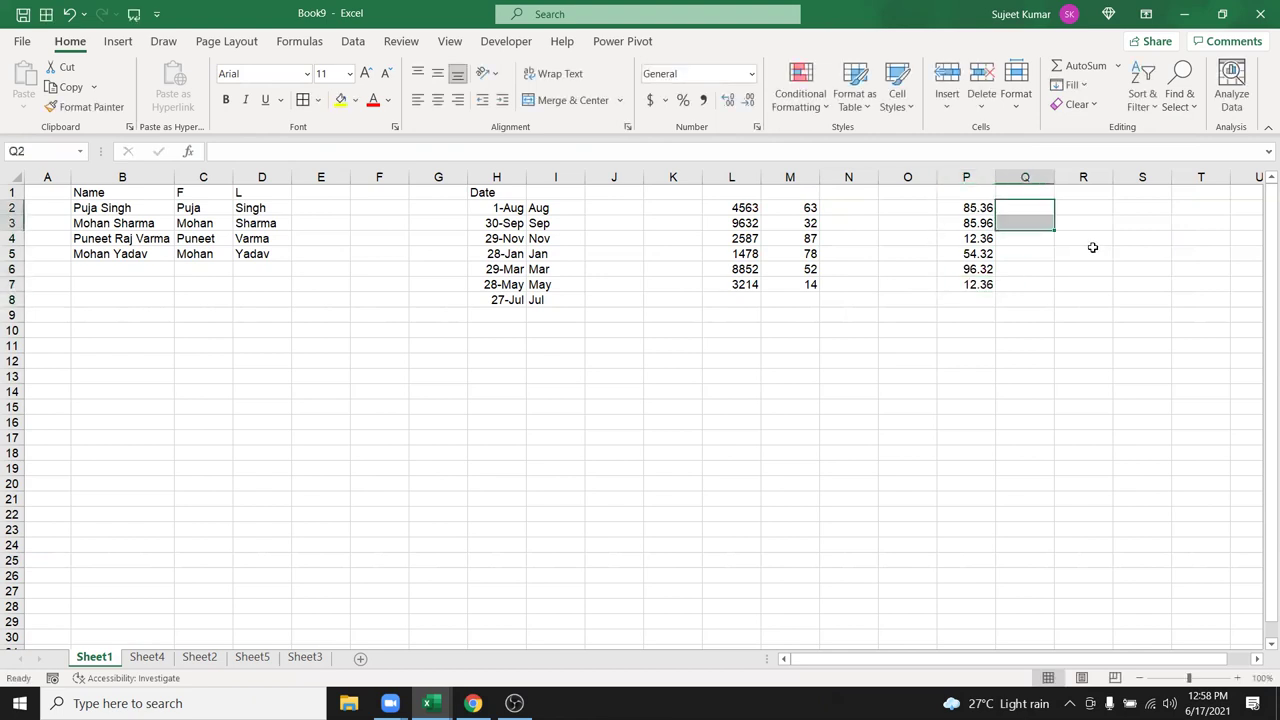
- Flash Fill the decimal parts into Q2:Q7 from the example 0.36
key(shift+Up)
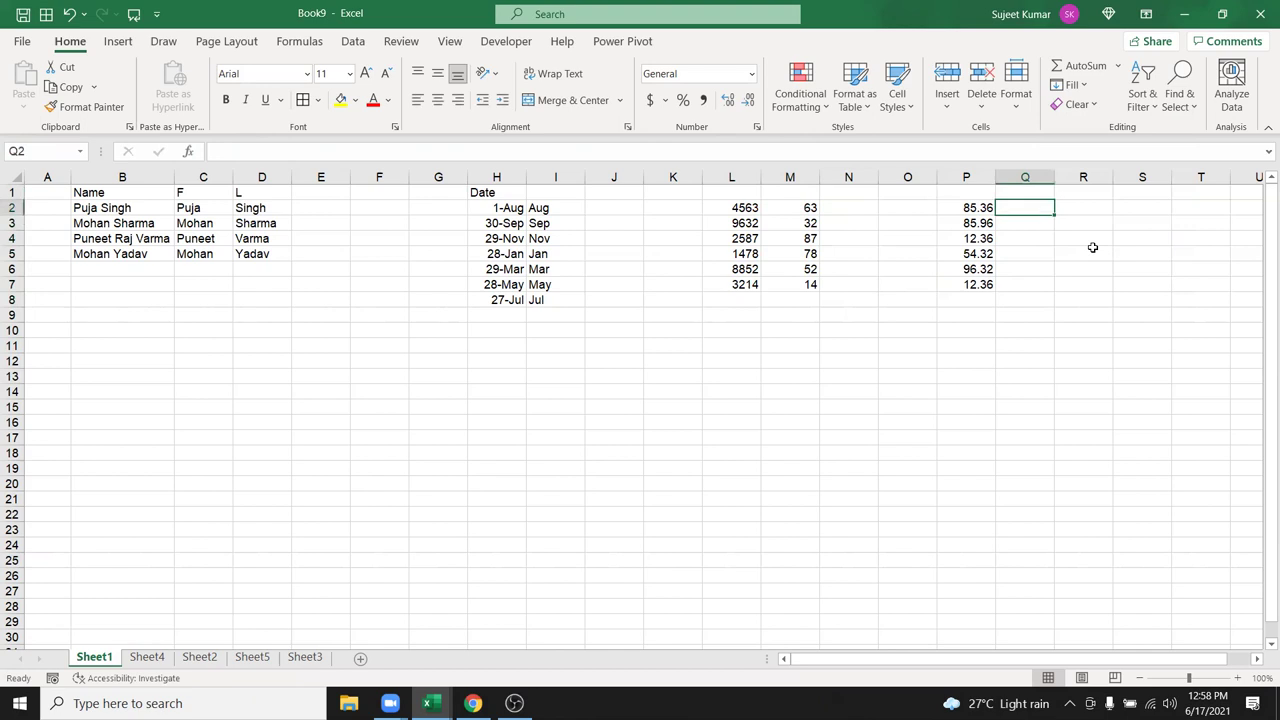
text(0.36)
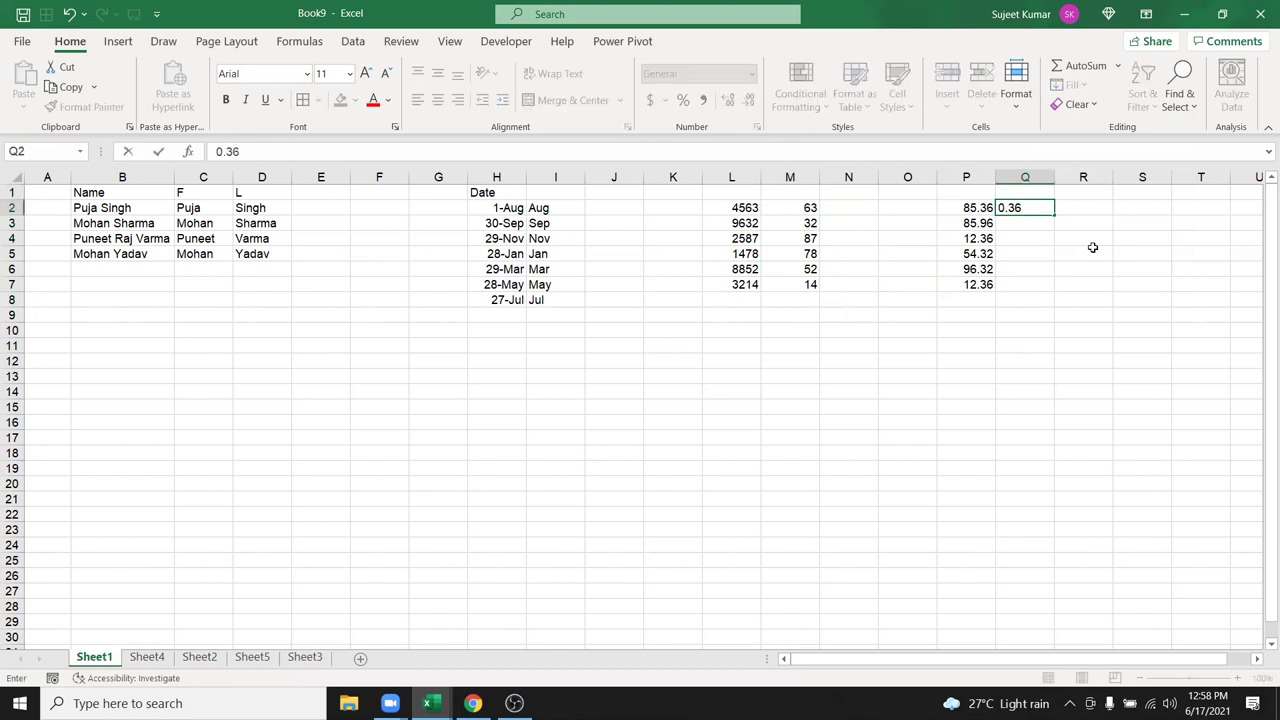
key(Return)
key(Up)
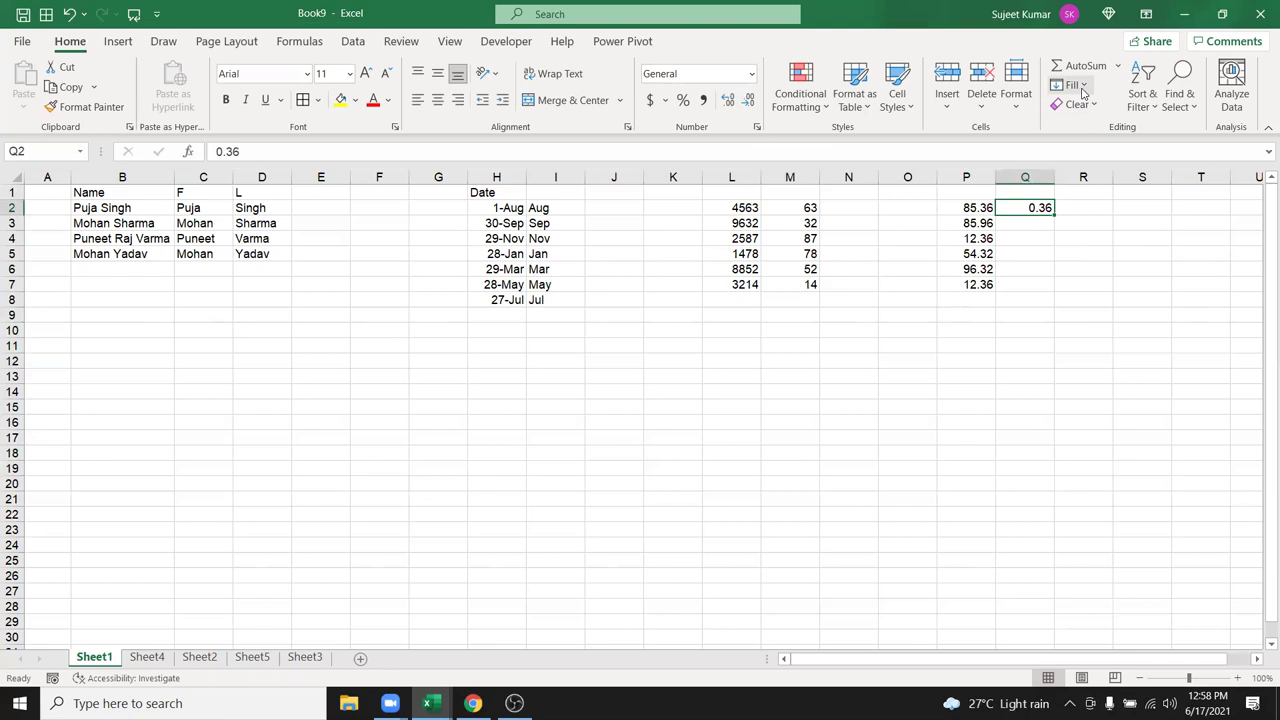
click(1082, 90)
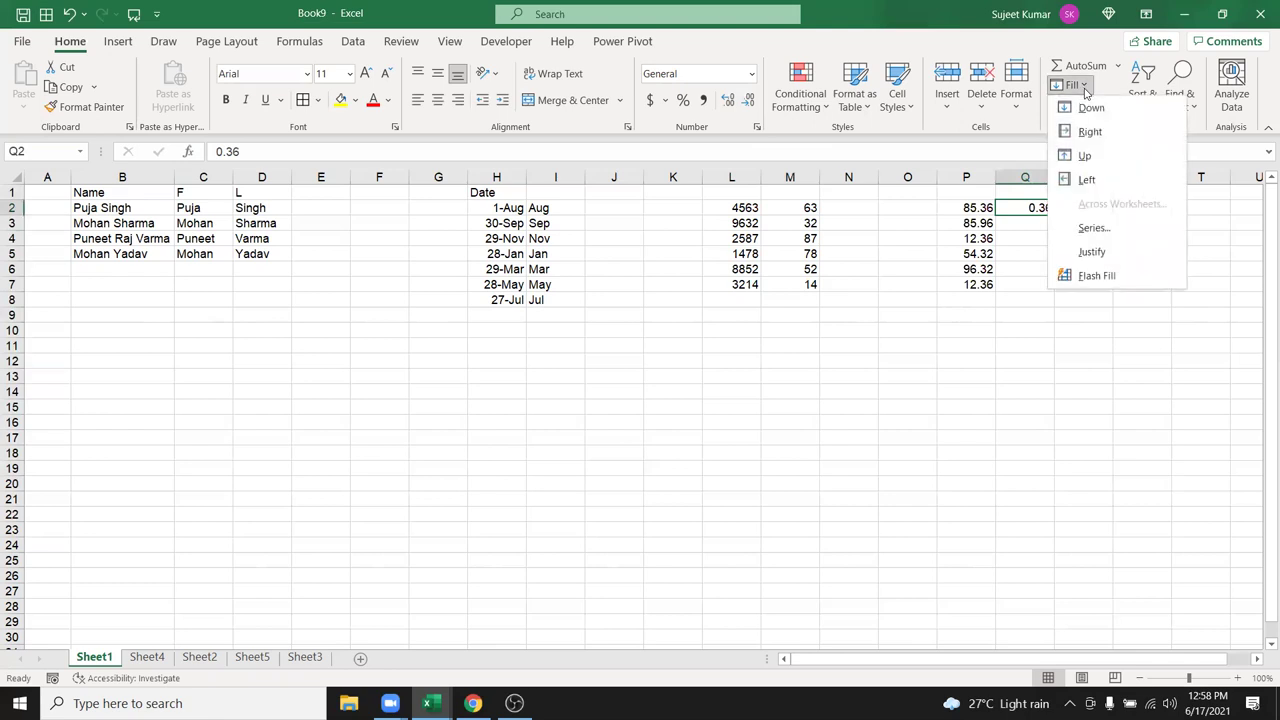
click(1100, 277)
- Delete the extracted decimals in Q2:Q7 and return to cell P2
drag(1040, 287, 1042, 210)
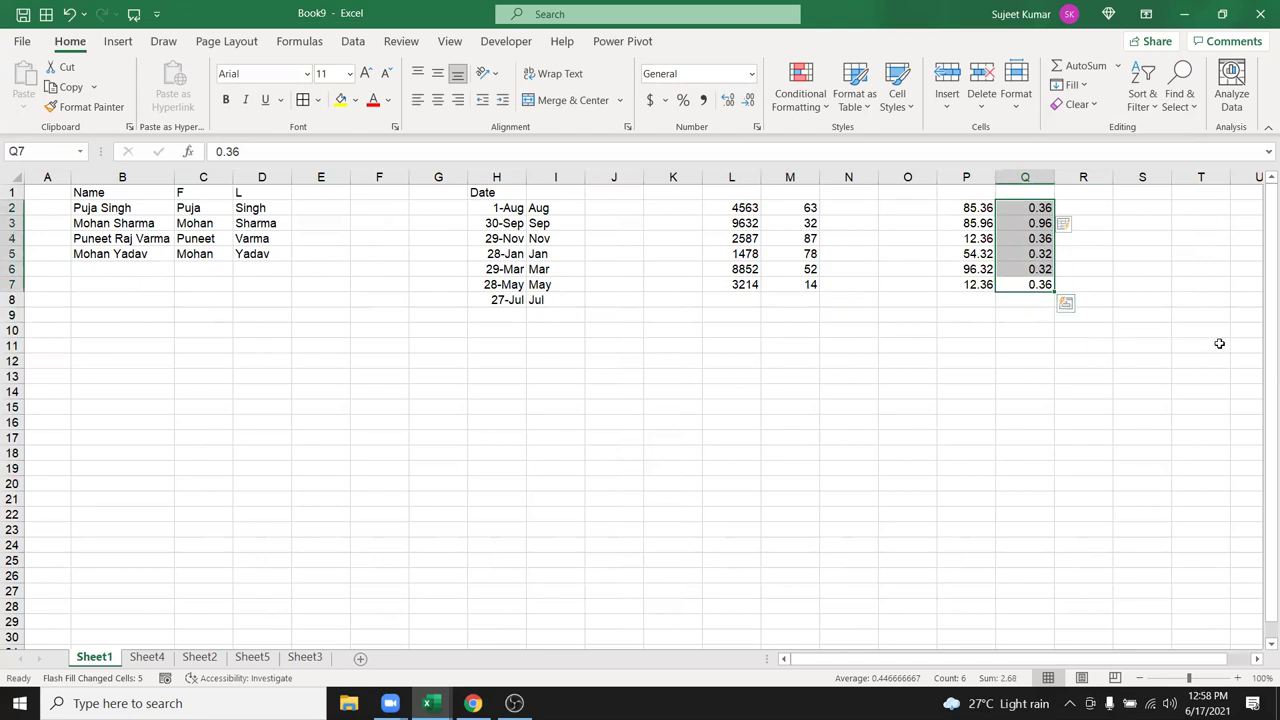
key(Delete)
key(Up)
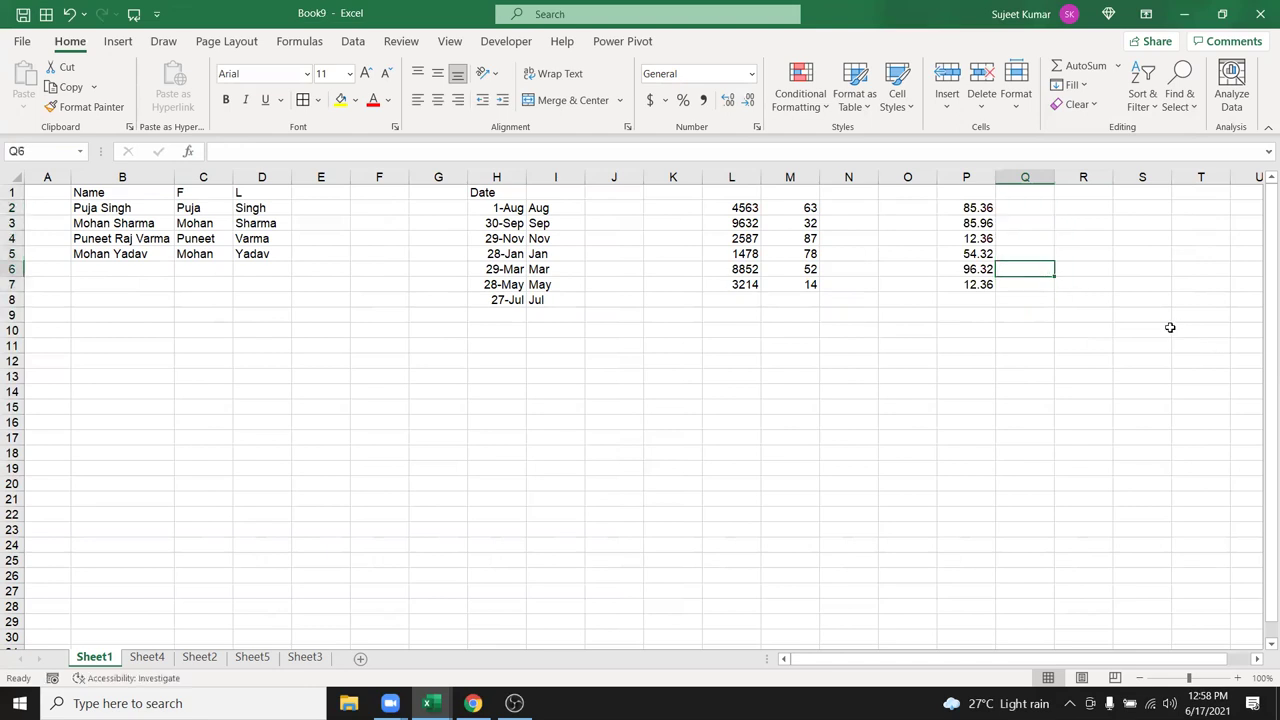
key(Left)
key(Up)
key(Up)
key(Up)
key(Up)
- Enter 25.25 in P2 and the example value 0.25 in Q2
text(25)
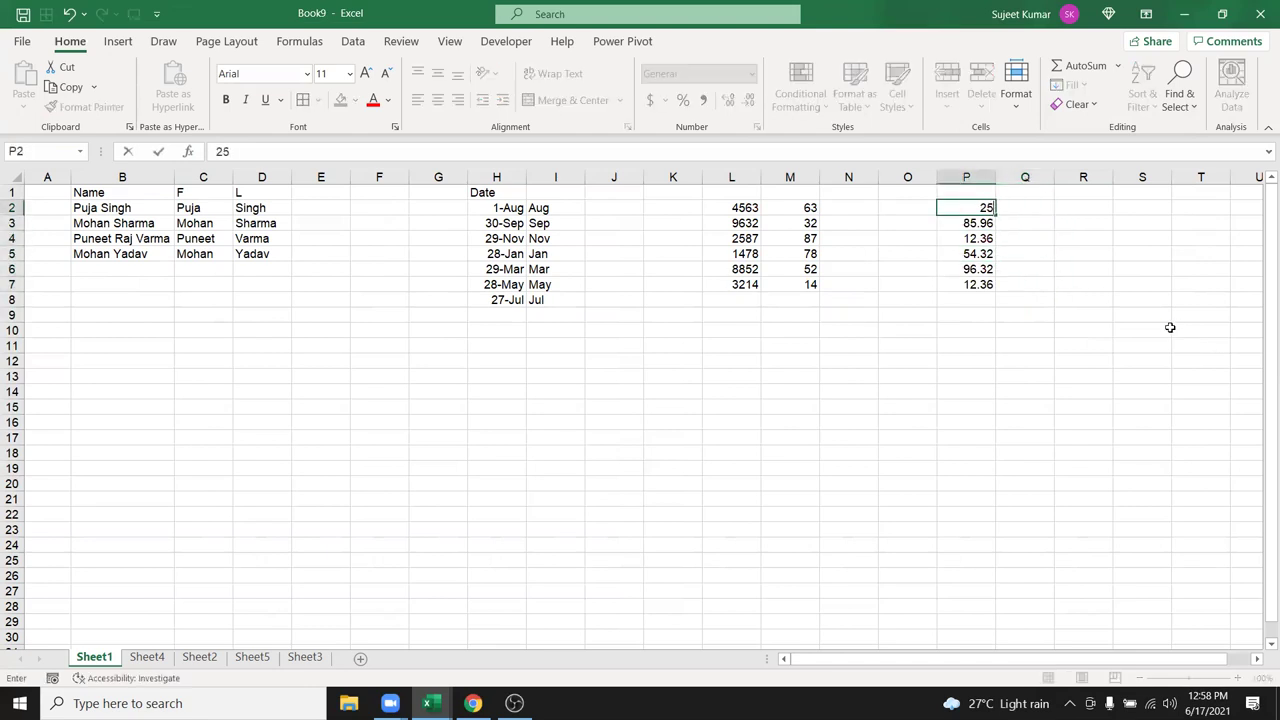
text(.25)
key(Return)
key(Up)
key(Up)
key(Right)
key(Down)
text(0.25)
key(Return)
key(Up)
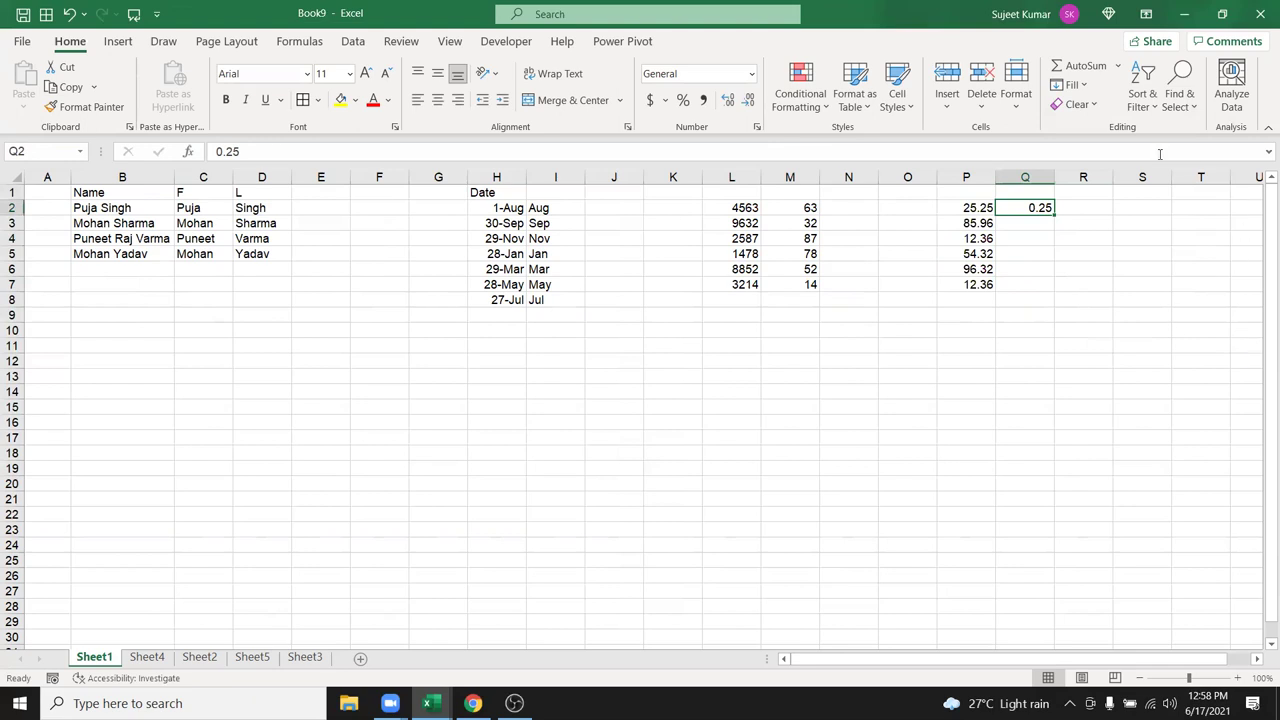
- Flash-fill Q2:Q7 with 0.25, 0.85, 0.12, 0.54, 0.96, 0.12 and review P2:P5
click(1145, 100)
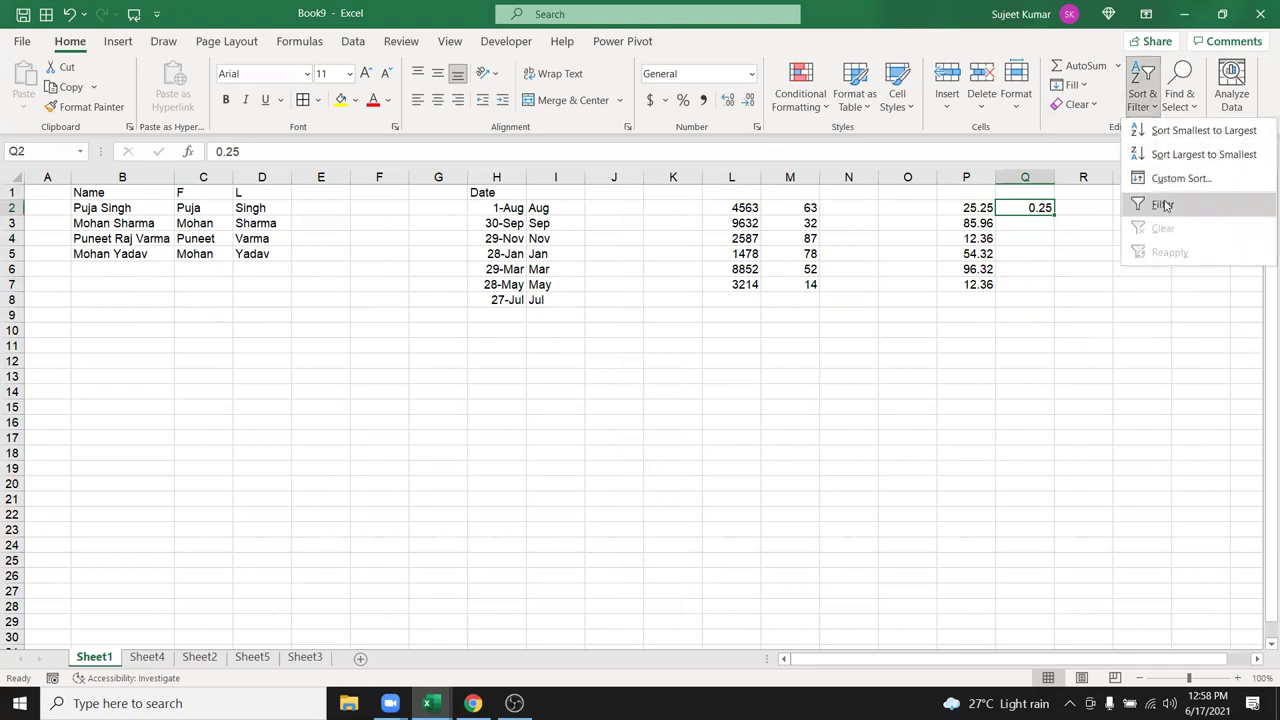
click(1076, 104)
click(1072, 85)
click(1072, 85)
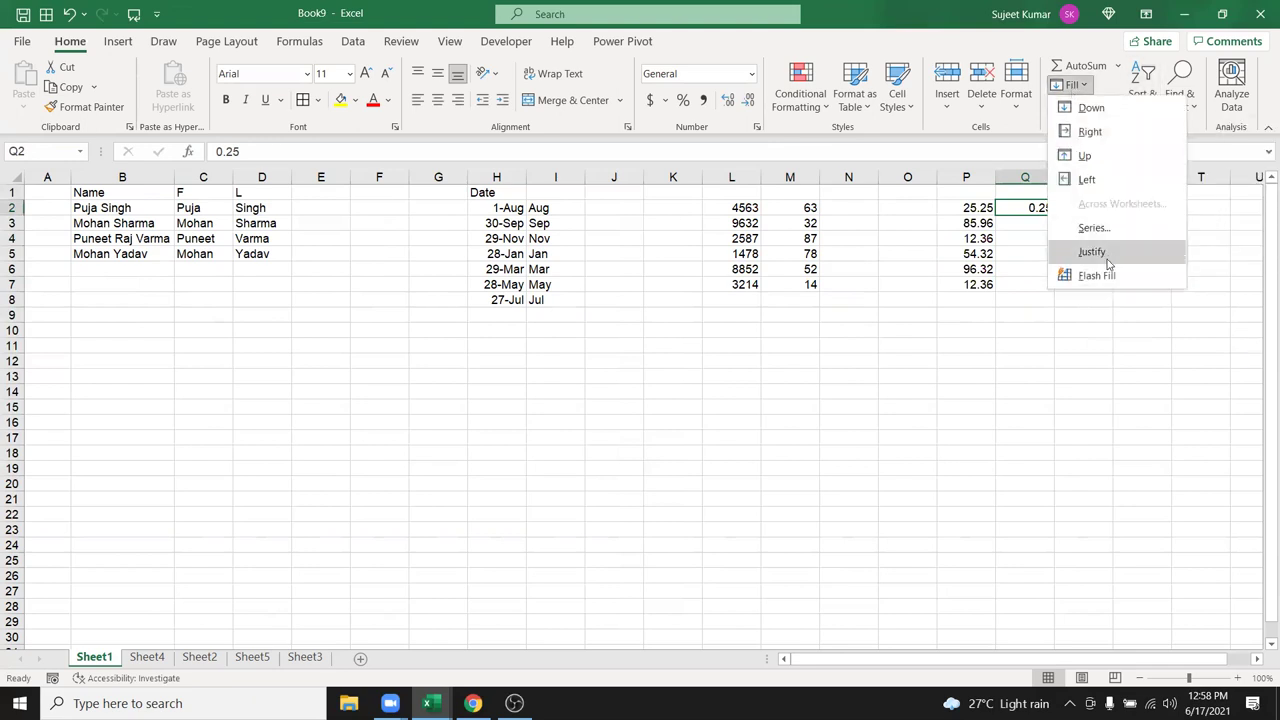
click(1108, 277)
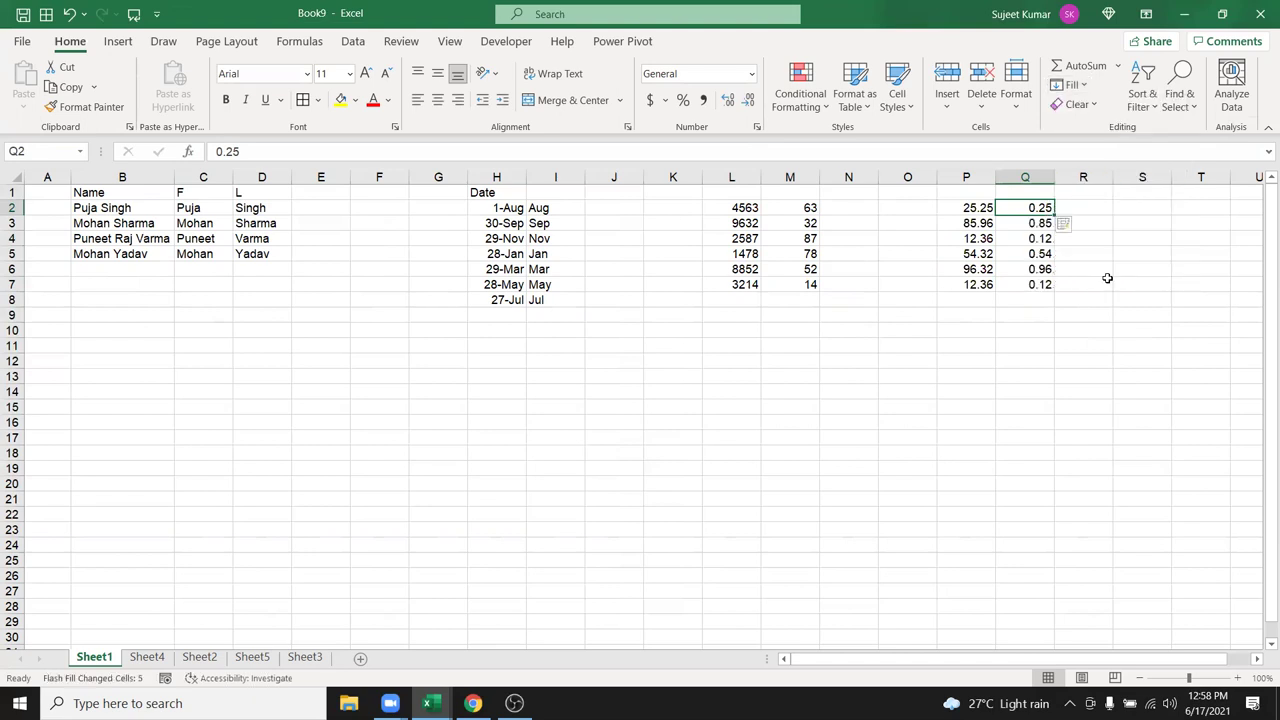
click(969, 207)
click(969, 222)
click(969, 238)
click(969, 253)
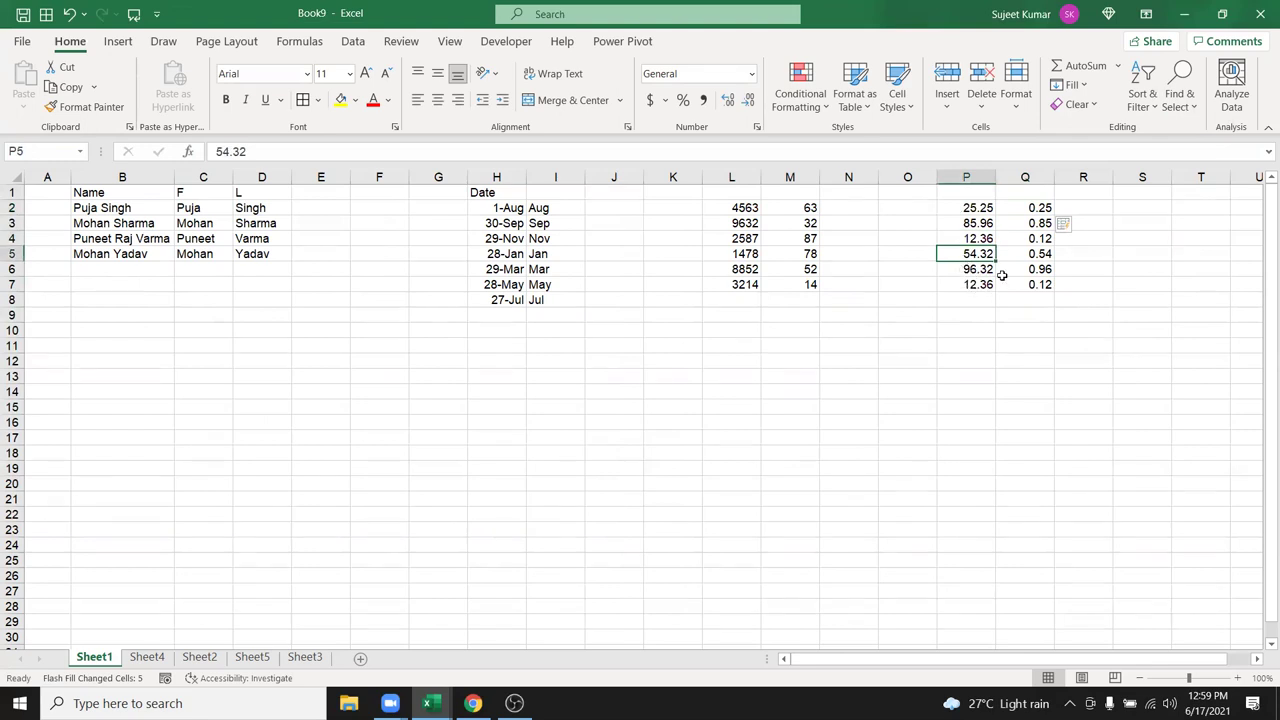
- Clear Q2:Q7 and enter 0.96 in Q3 as the new example
drag(1043, 287, 1043, 207)
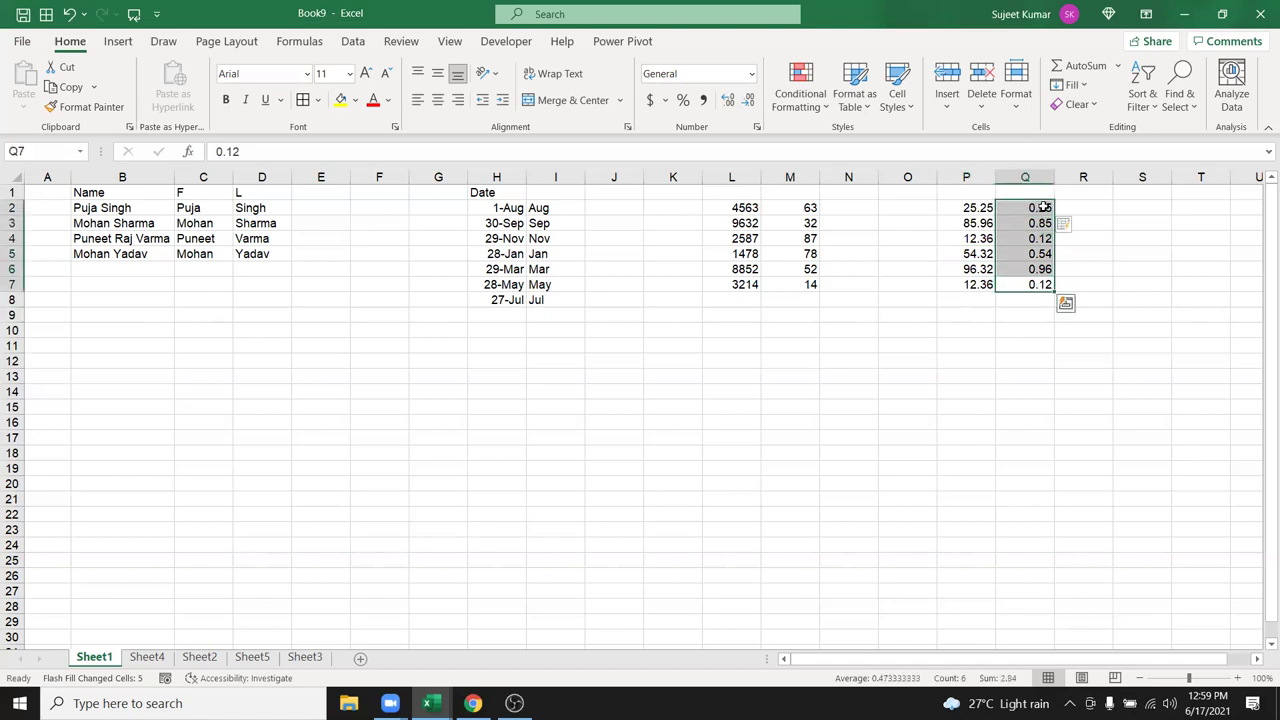
key(Delete)
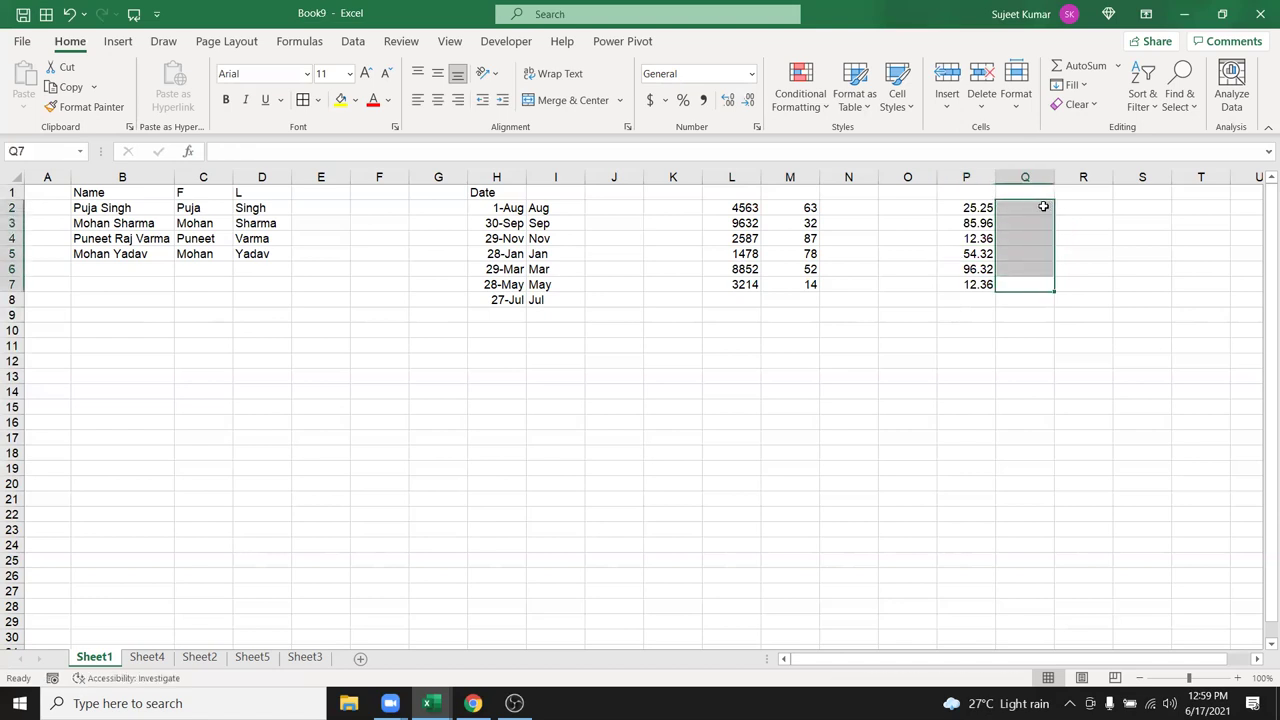
key(Up)
key(Up)
key(Up)
key(Up)
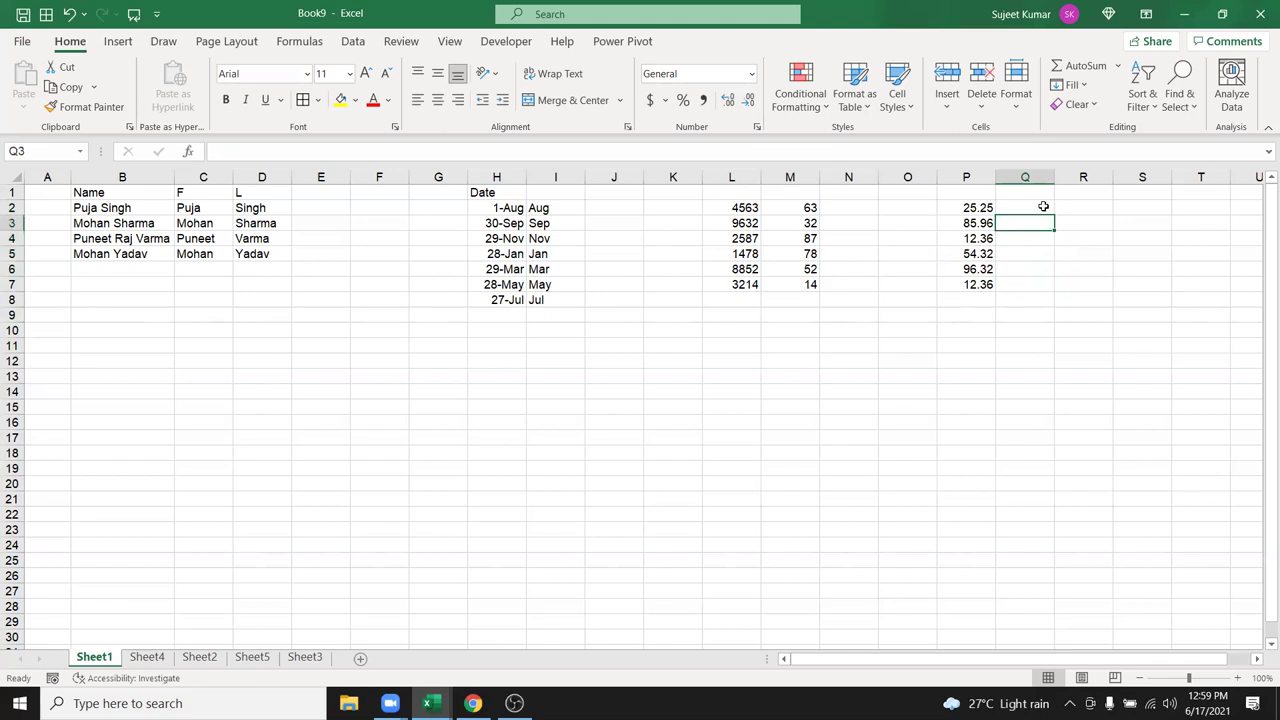
text(0.)
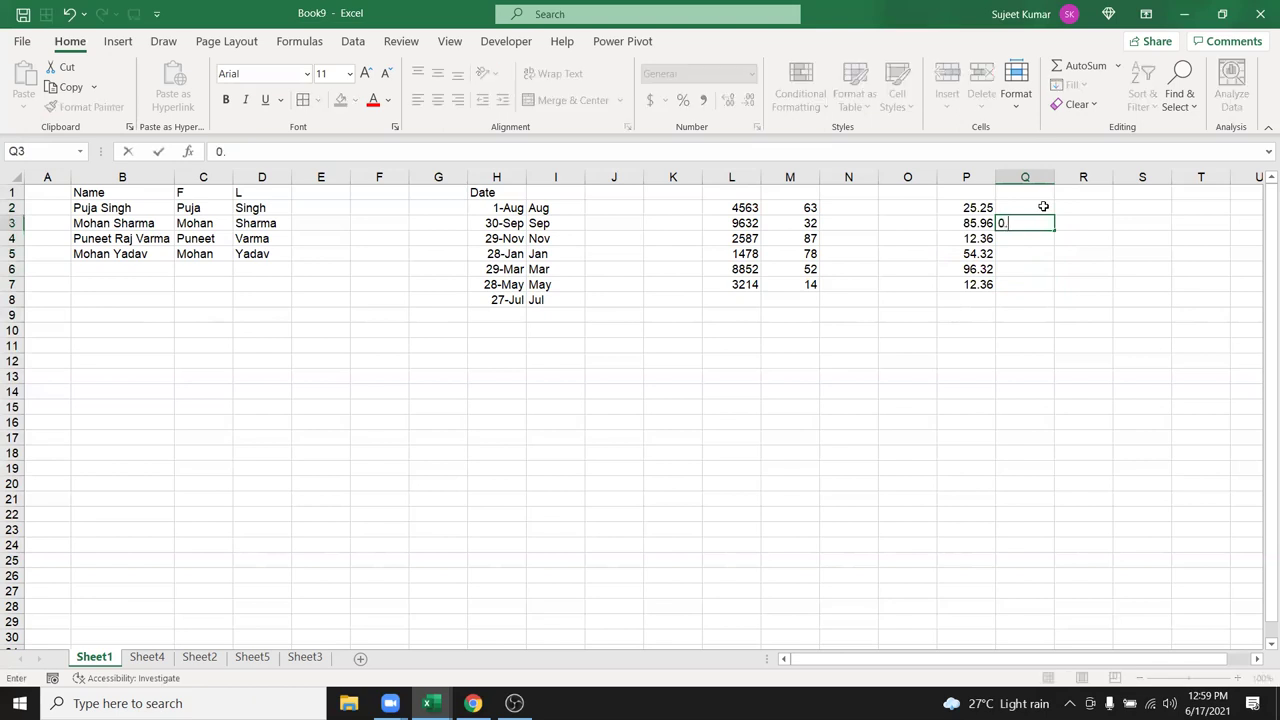
text(96)
key(Return)
key(Up)
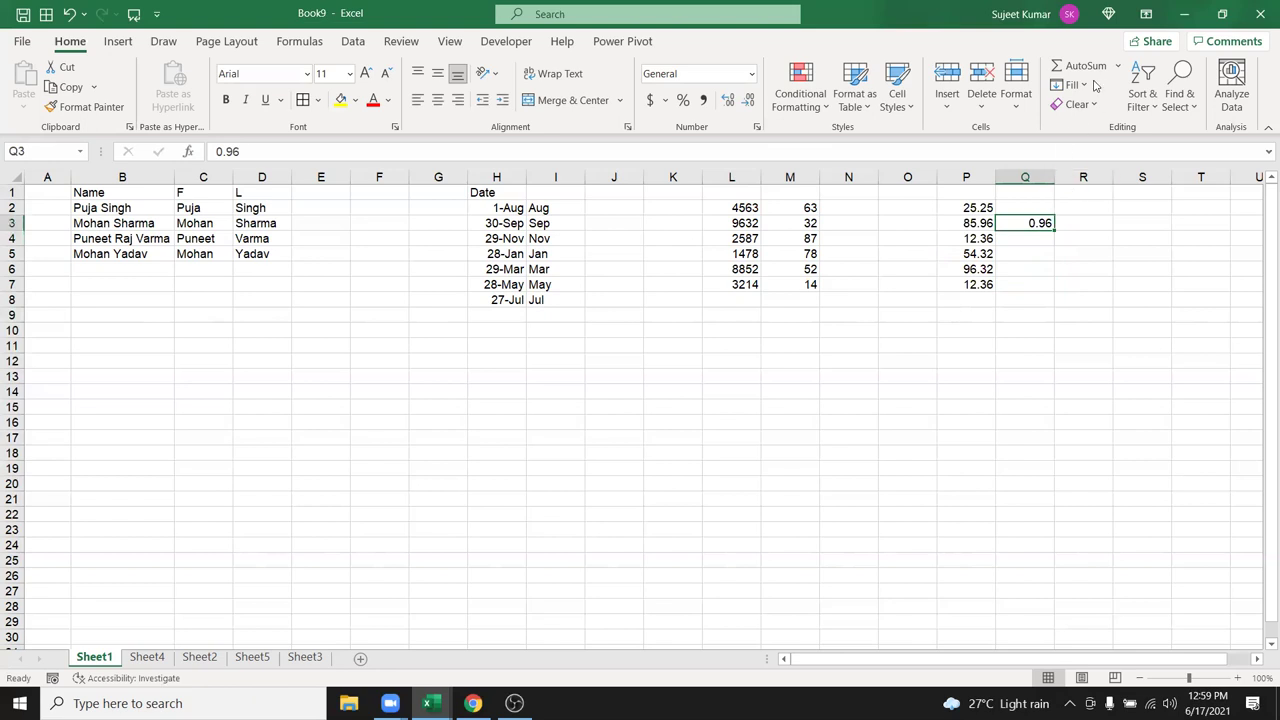
- Flash-fill column Q to 0.25, 0.96, 0.36, 0.32, 0.32, 0.36 and select Q2:Q7
click(1075, 85)
click(1145, 272)
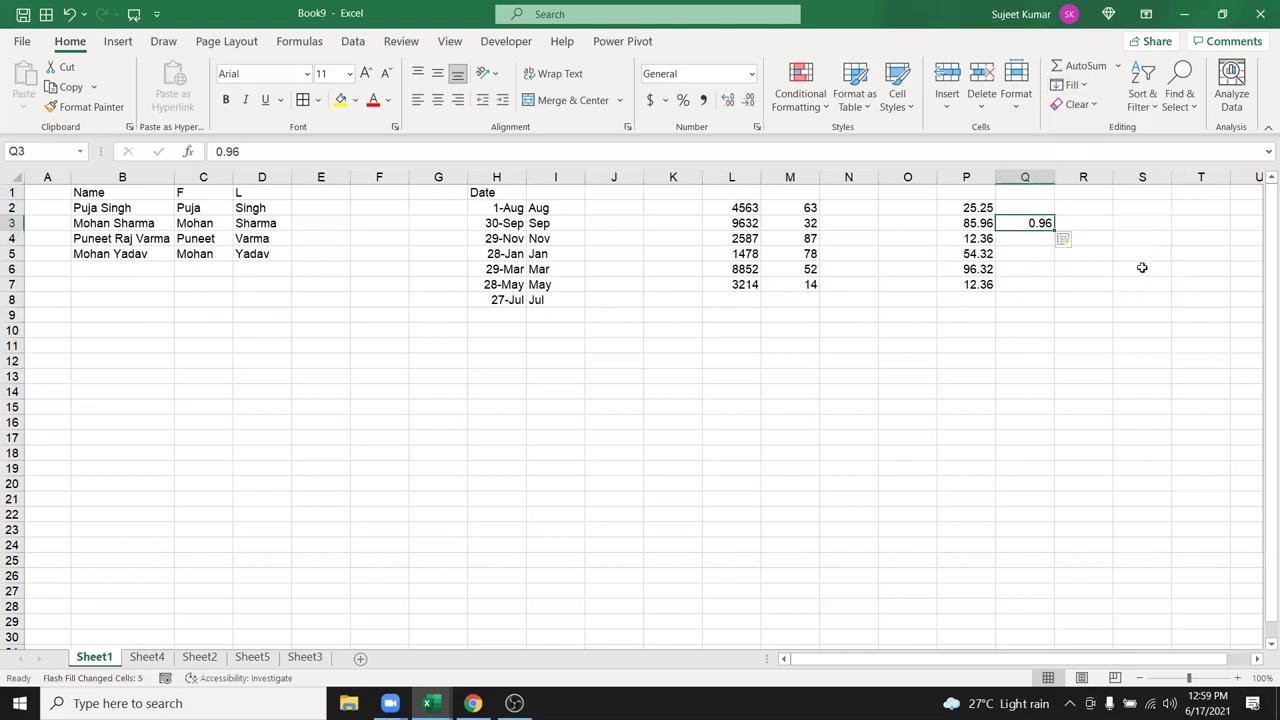
drag(1043, 208, 1048, 295)
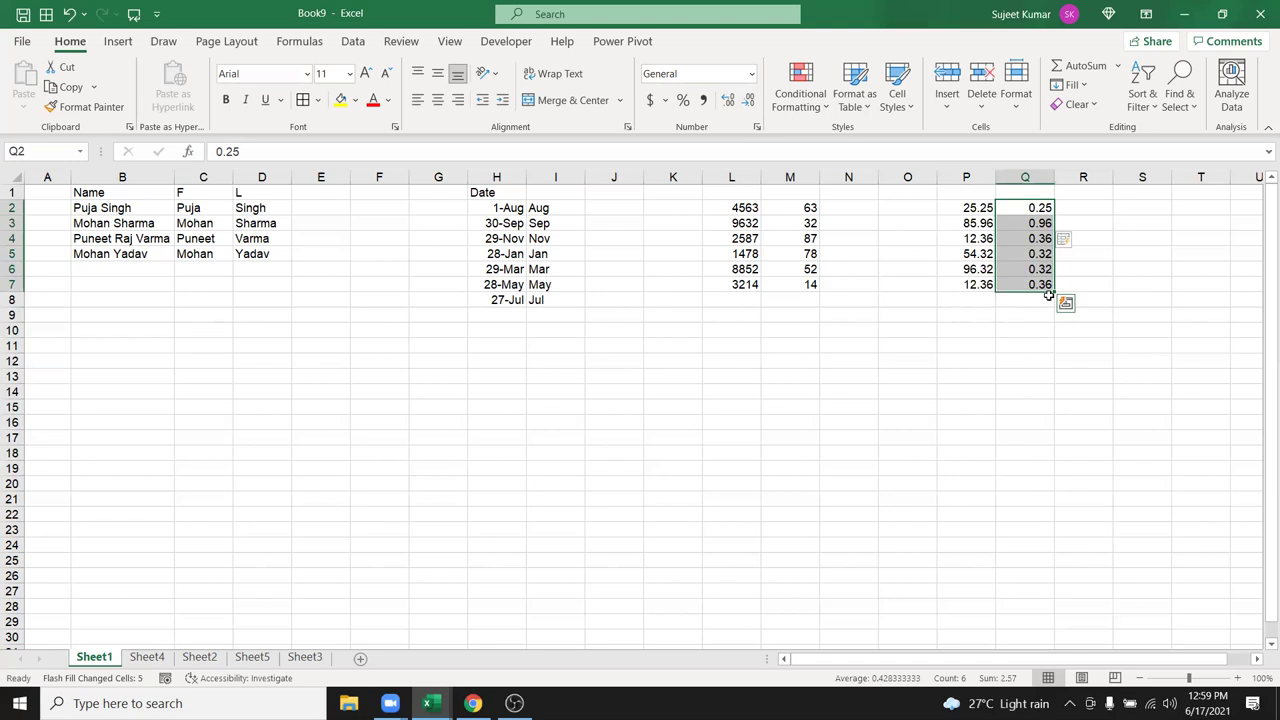
- Fill the Name/F/L table B1:D5 with yellow, then select columns B through D
drag(102, 196, 262, 256)
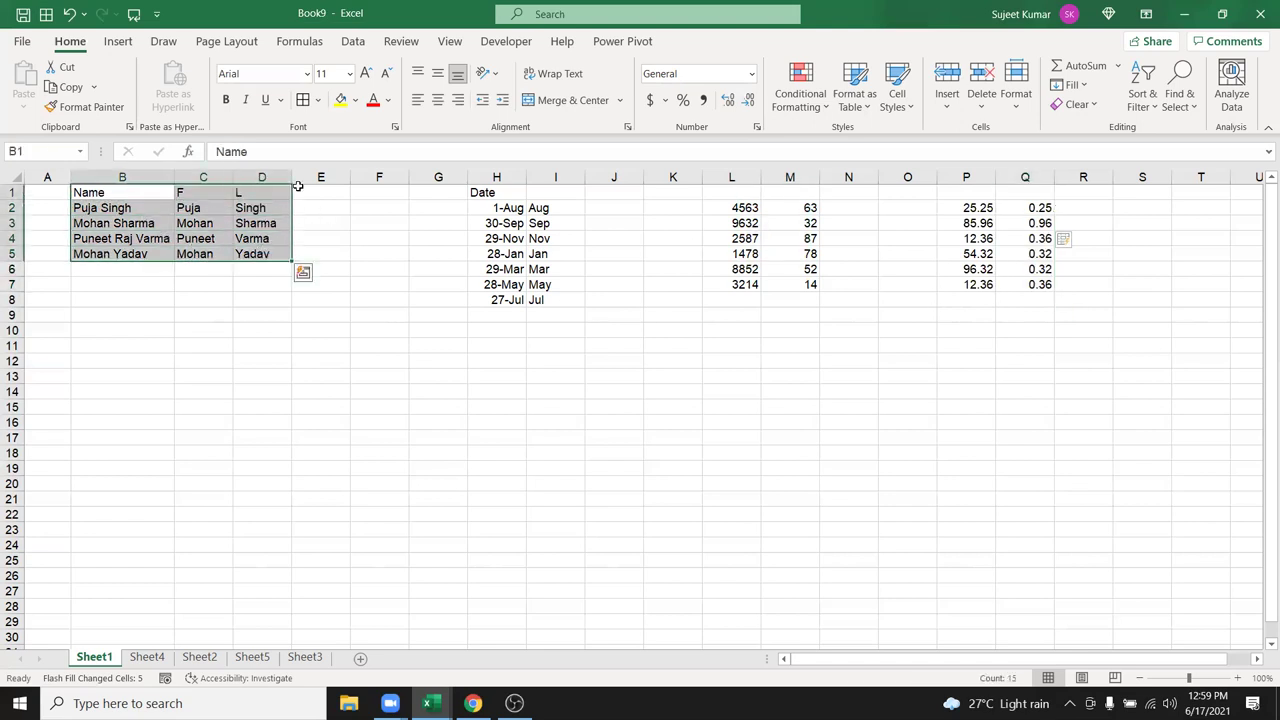
click(355, 100)
click(382, 257)
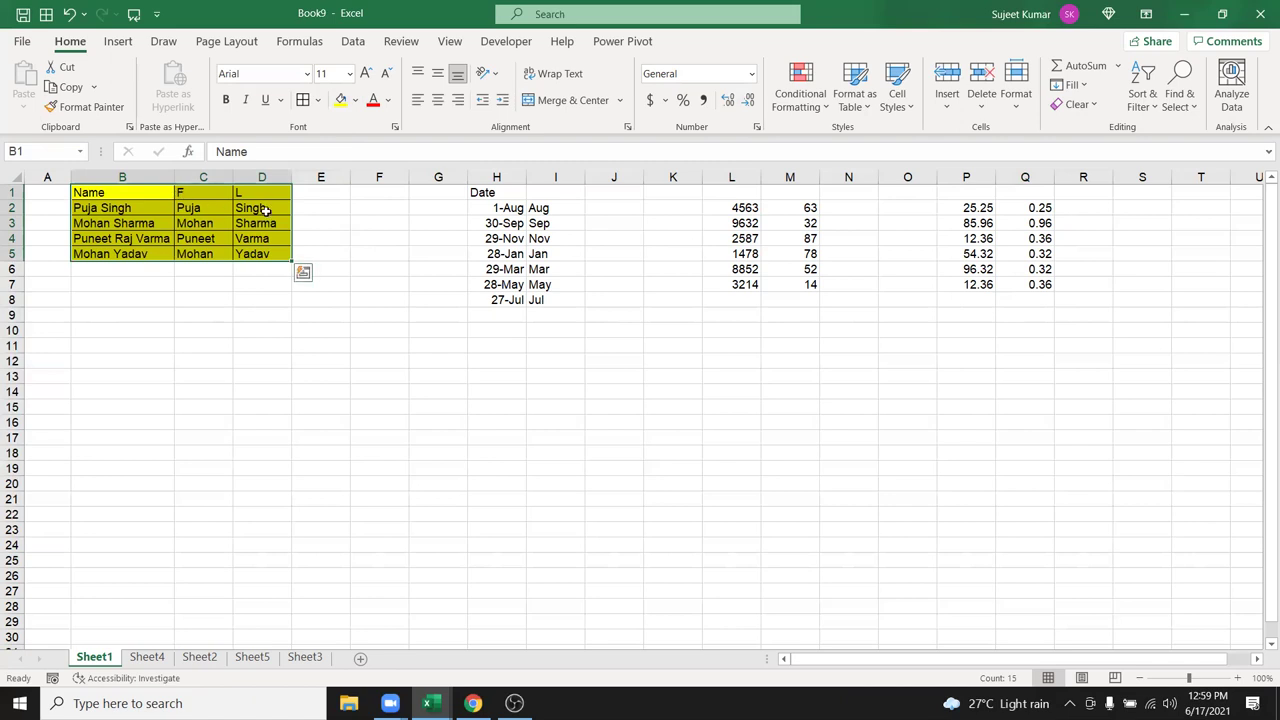
click(264, 209)
drag(266, 178, 103, 180)
- Delete columns B:D, undo the deletion, and select cell F11
right_click(103, 180)
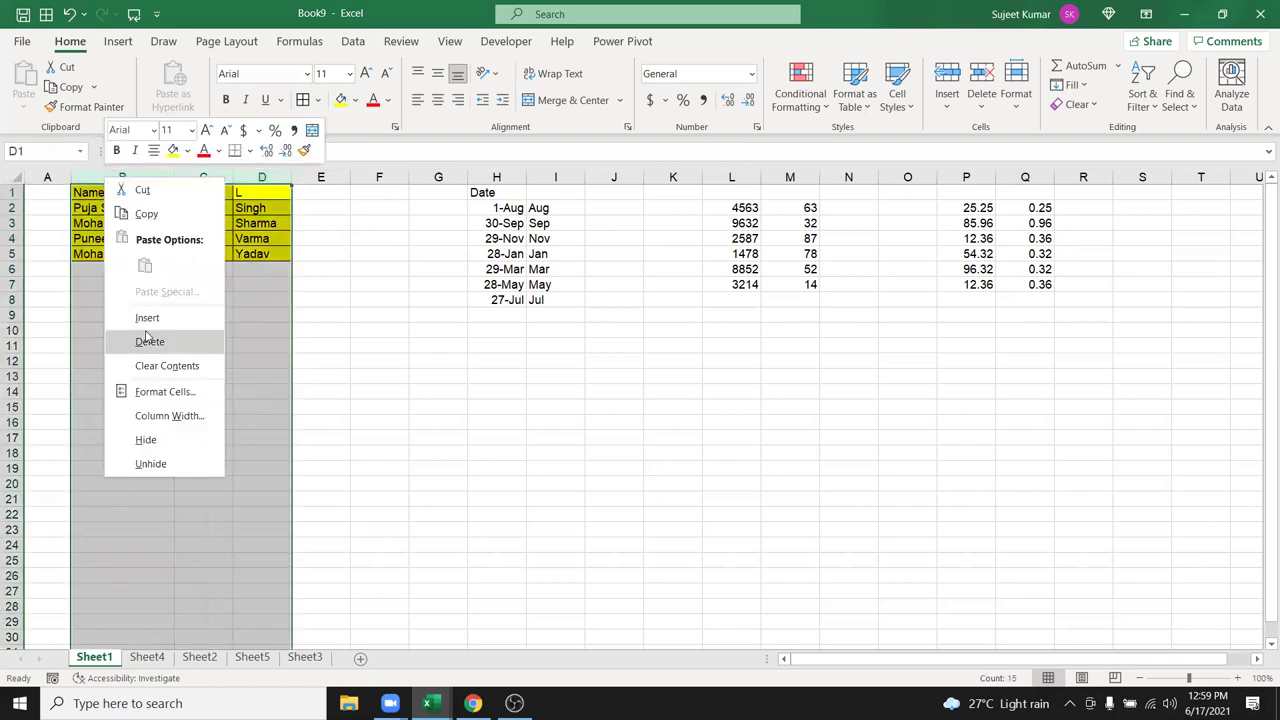
click(147, 330)
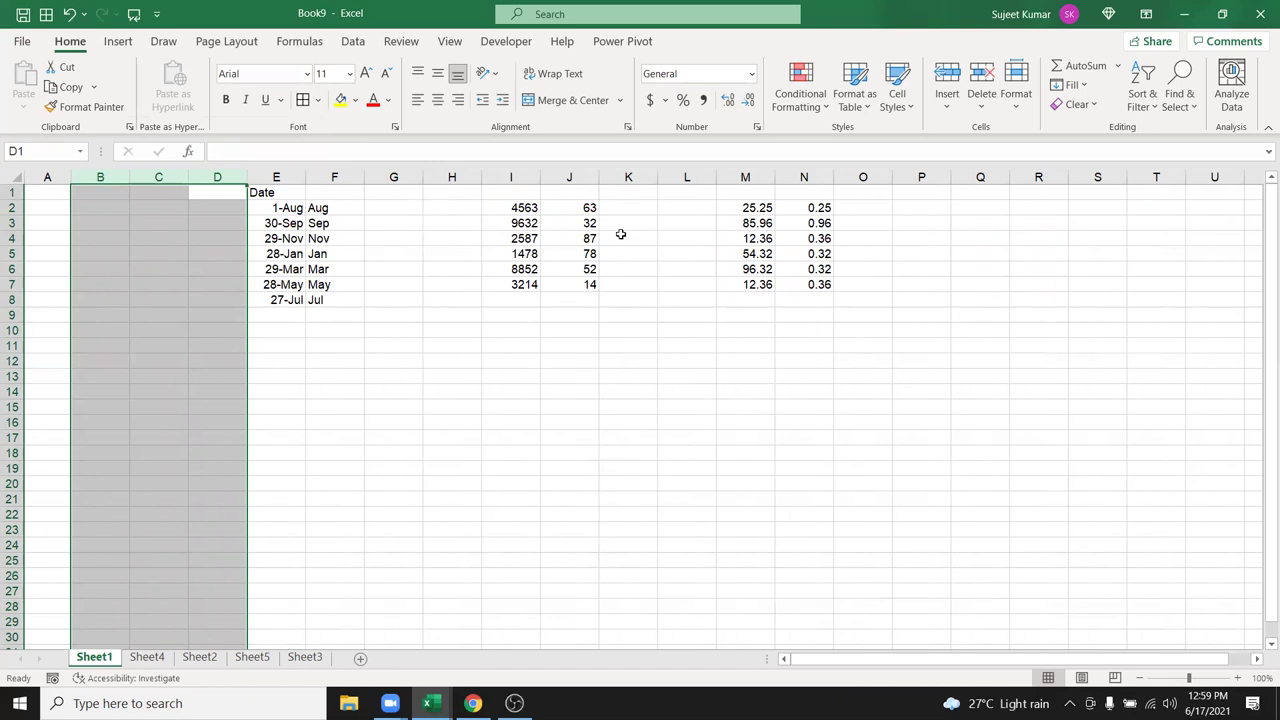
key(ctrl+z)
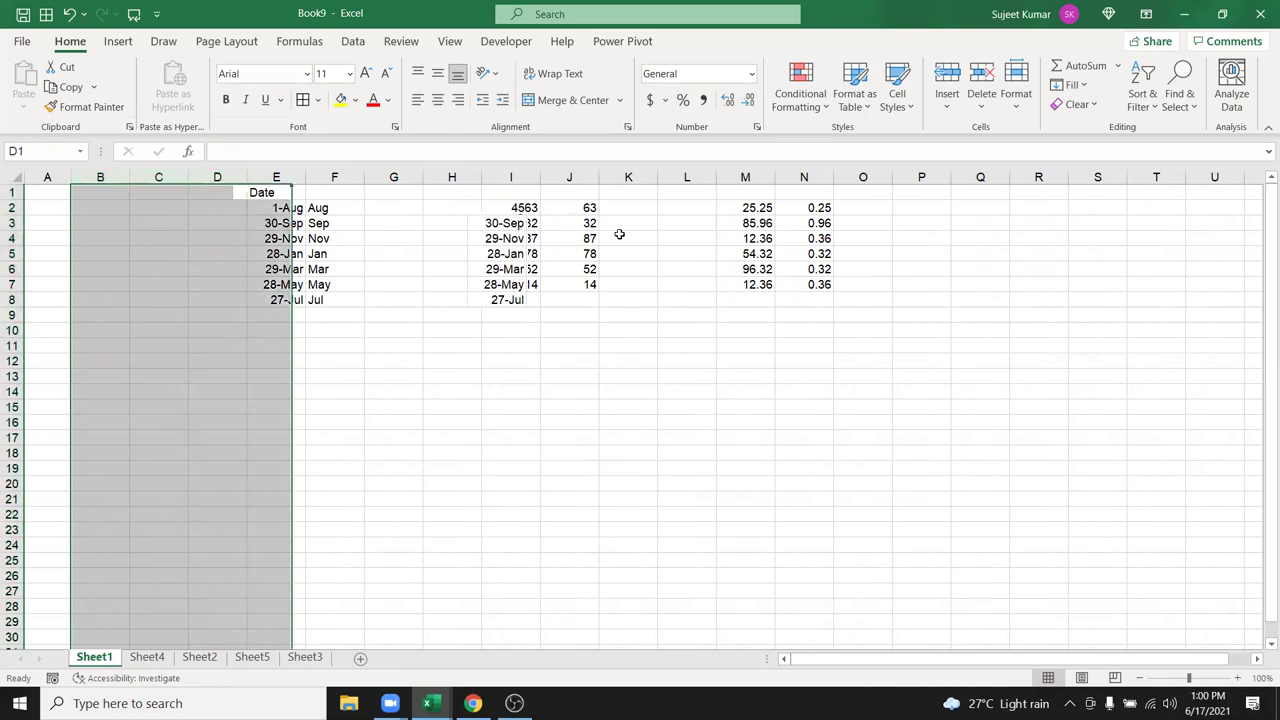
click(395, 343)
- Enter the formula =C2 in F11 so it shows Puja
text(=)
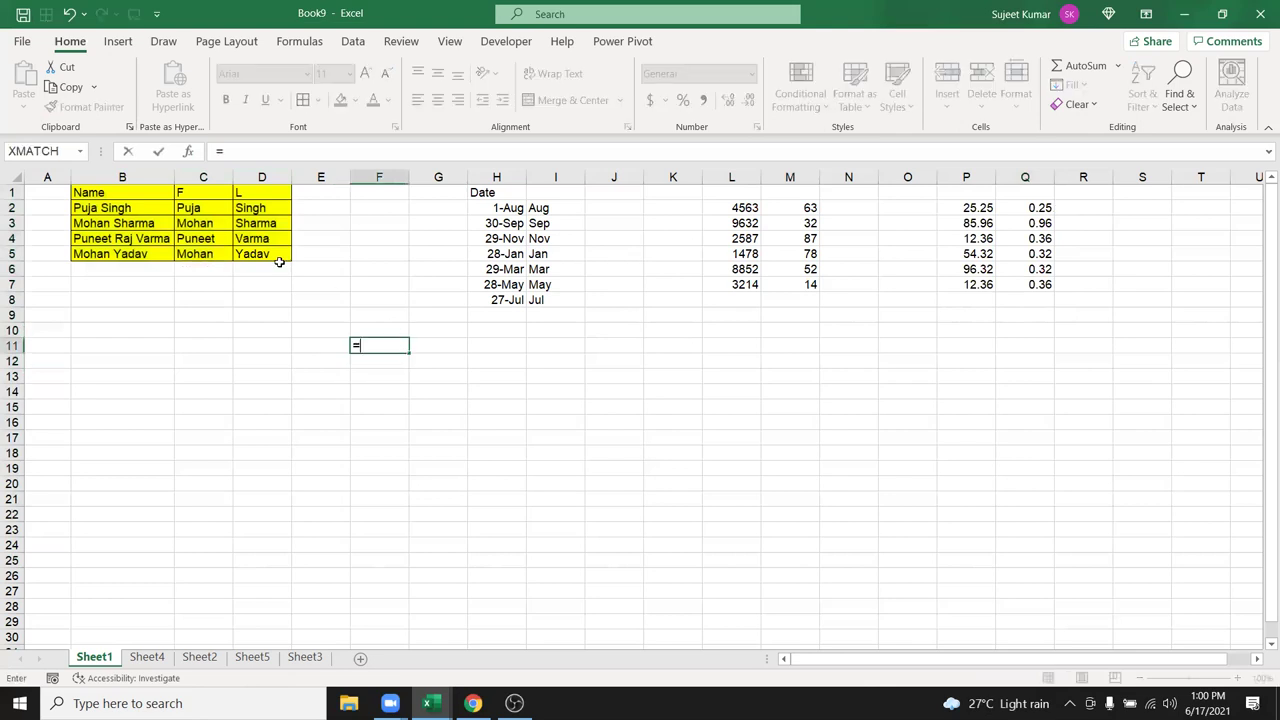
click(208, 210)
key(Return)
- Delete columns B:D to see F11 turn #REF!, undo, and reselect B1:D5
drag(258, 178, 110, 180)
right_click(140, 180)
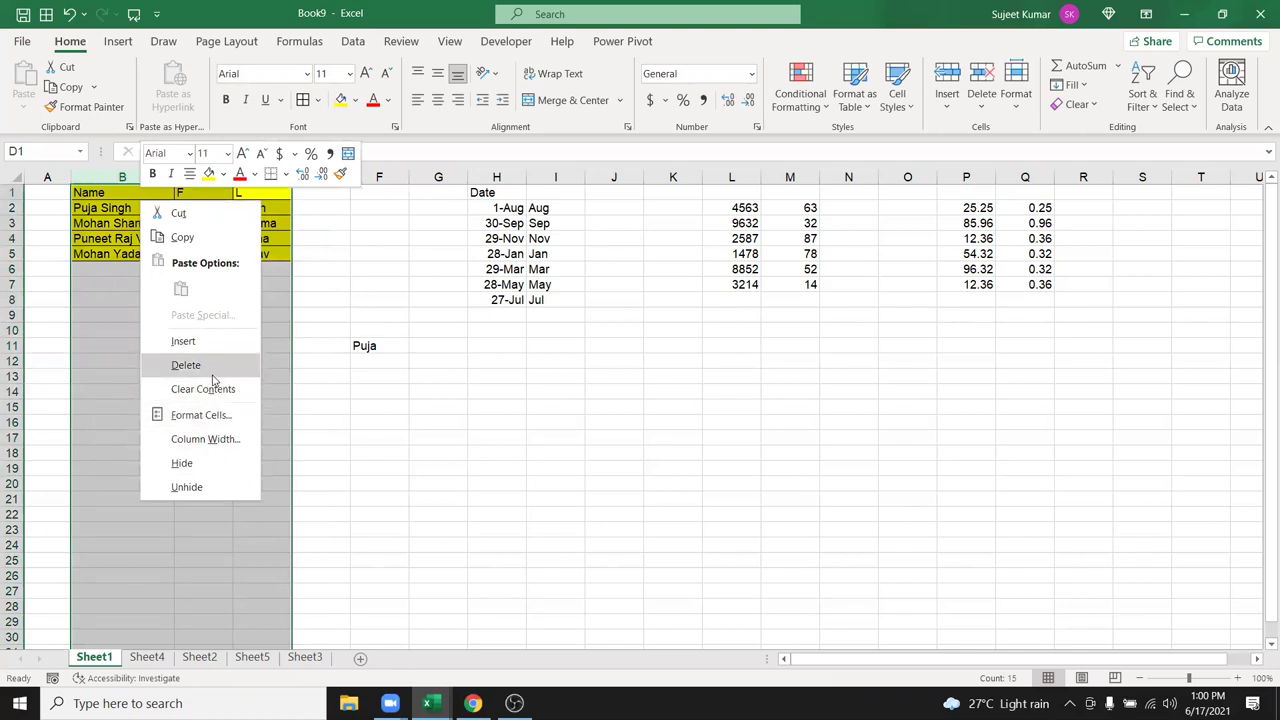
click(212, 374)
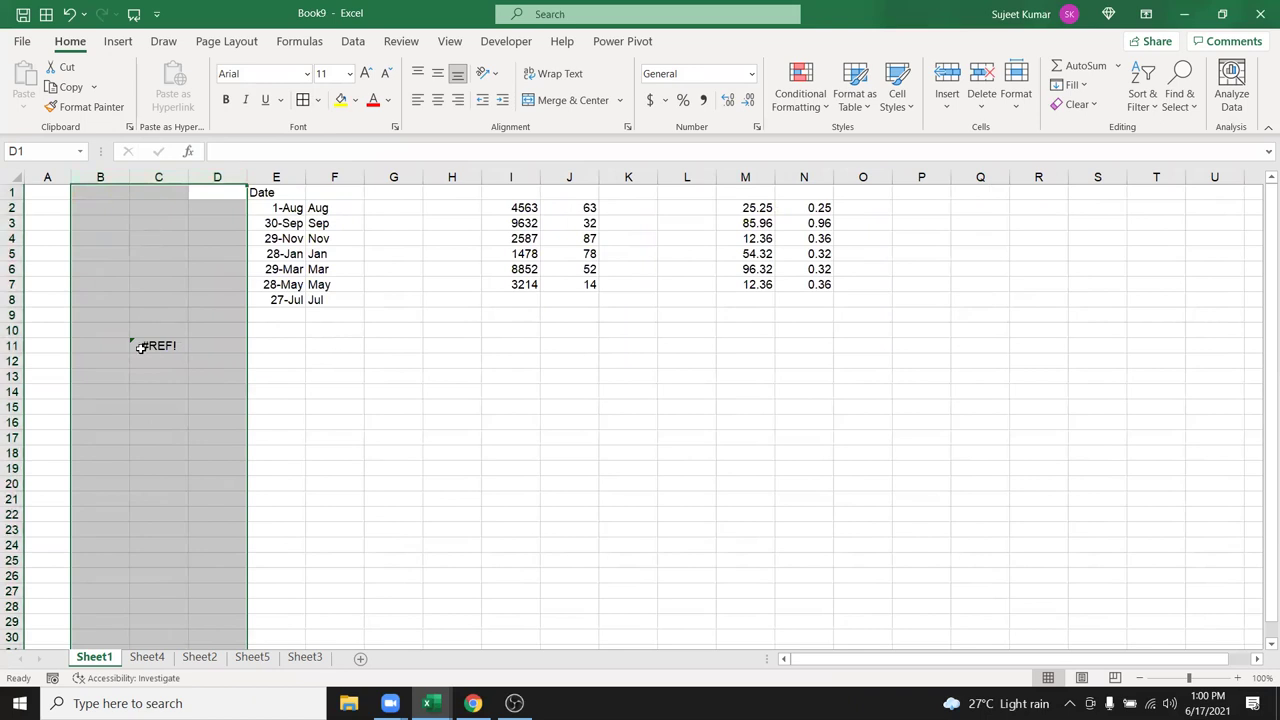
key(ctrl+z)
click(365, 284)
drag(265, 255, 110, 192)
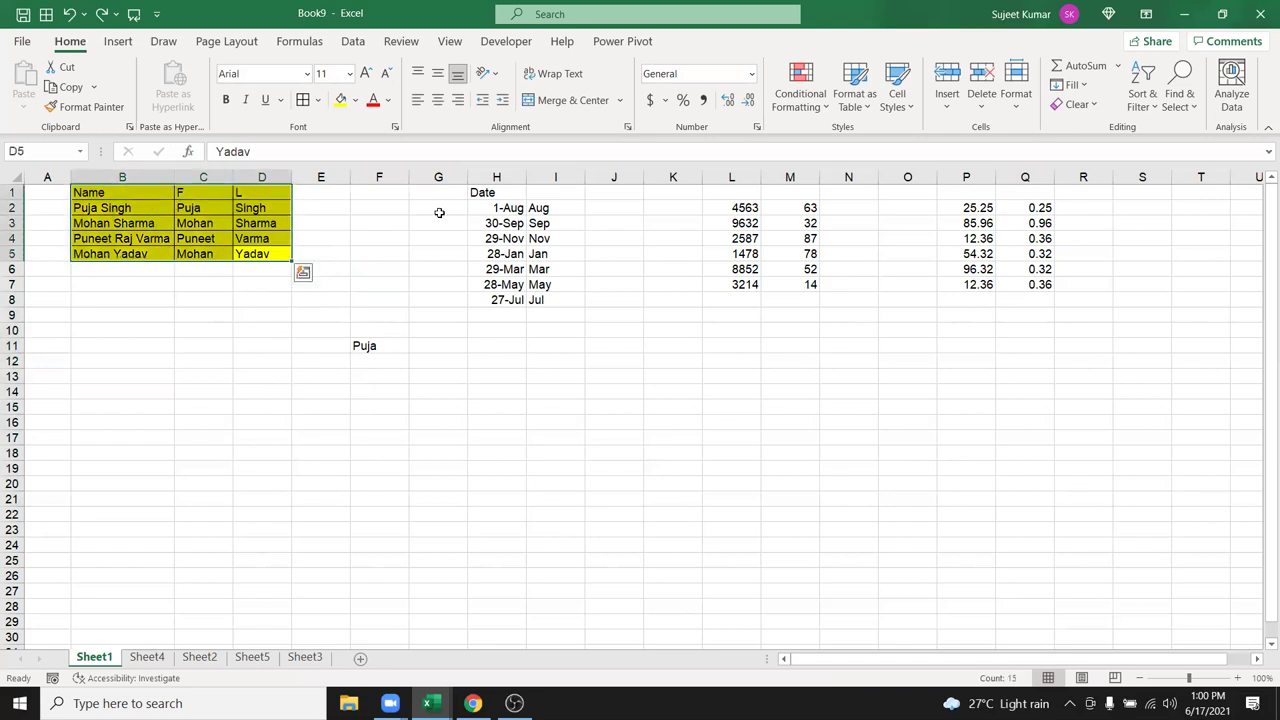
- Try Clear All, Clear Formats and Clear Contents on B1:D5, undoing each one
click(1090, 105)
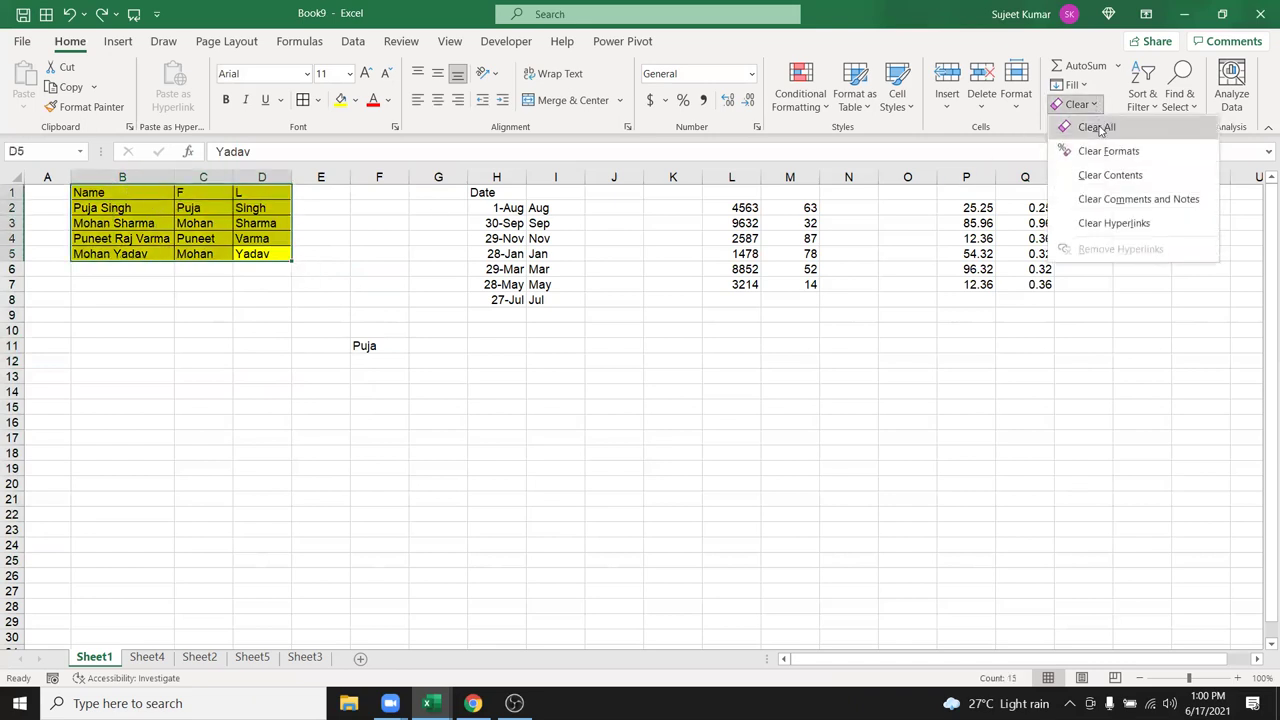
click(1097, 127)
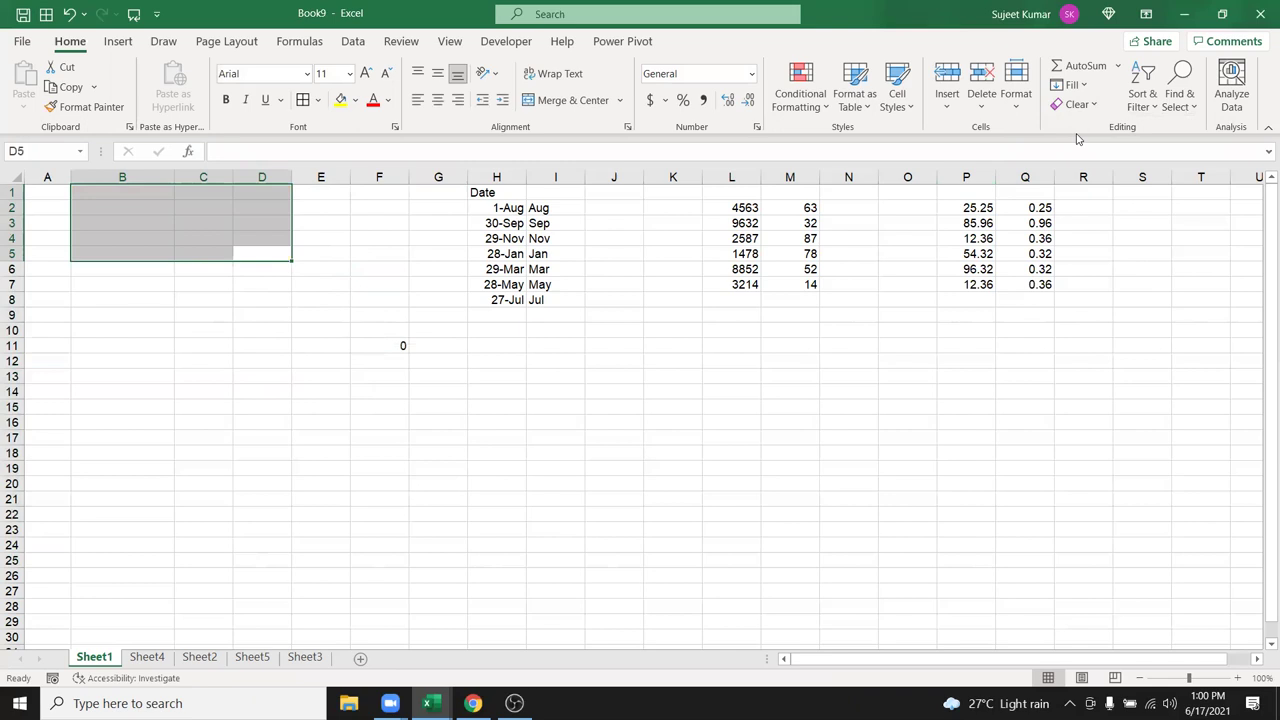
key(ctrl+z)
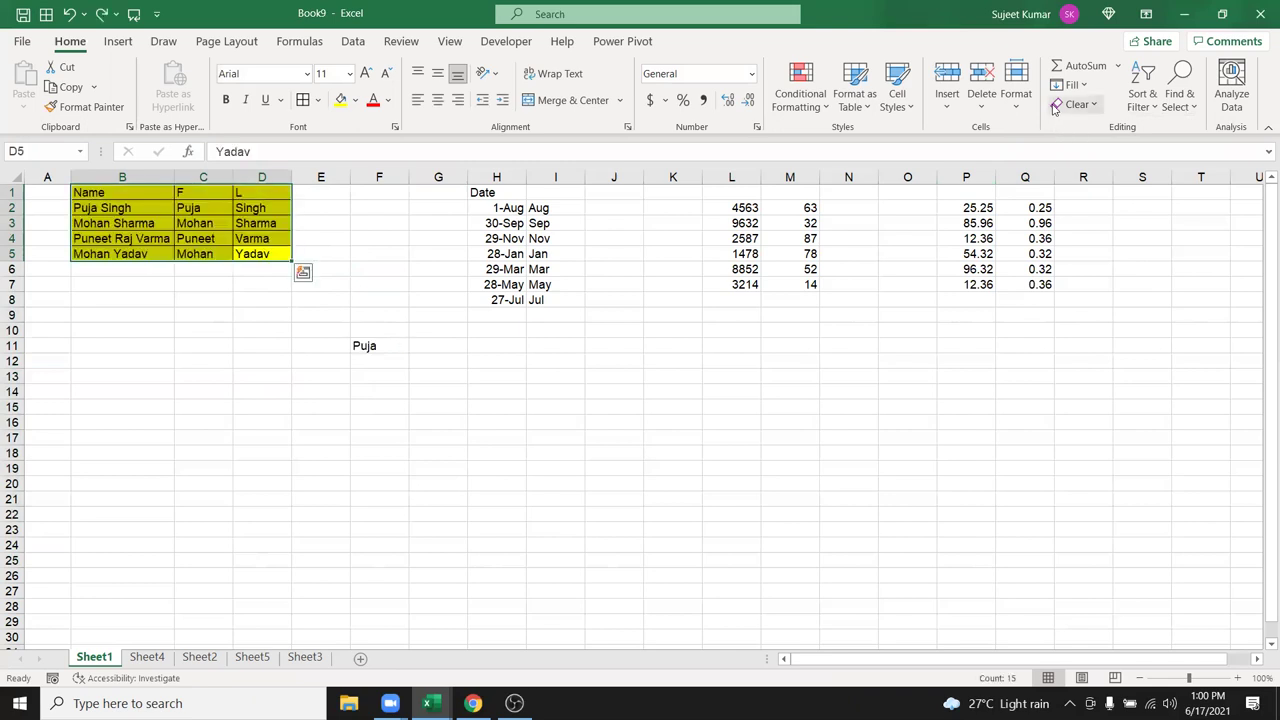
click(1073, 105)
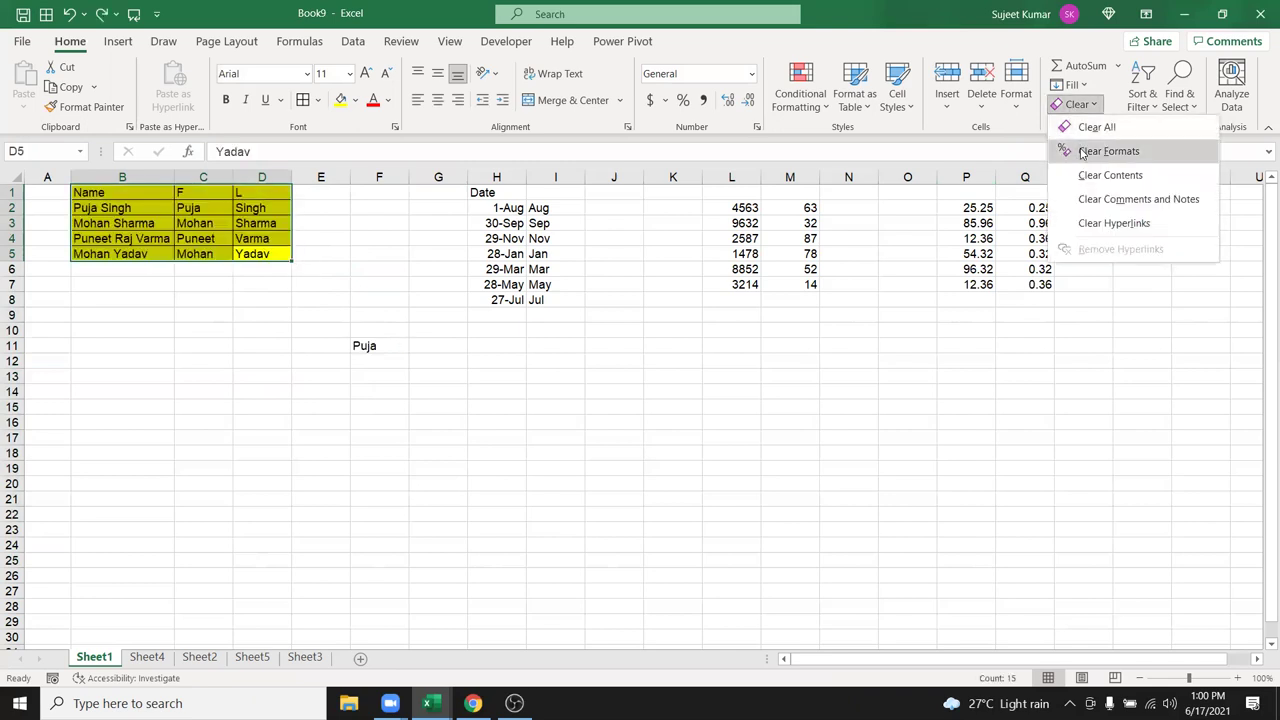
click(1081, 152)
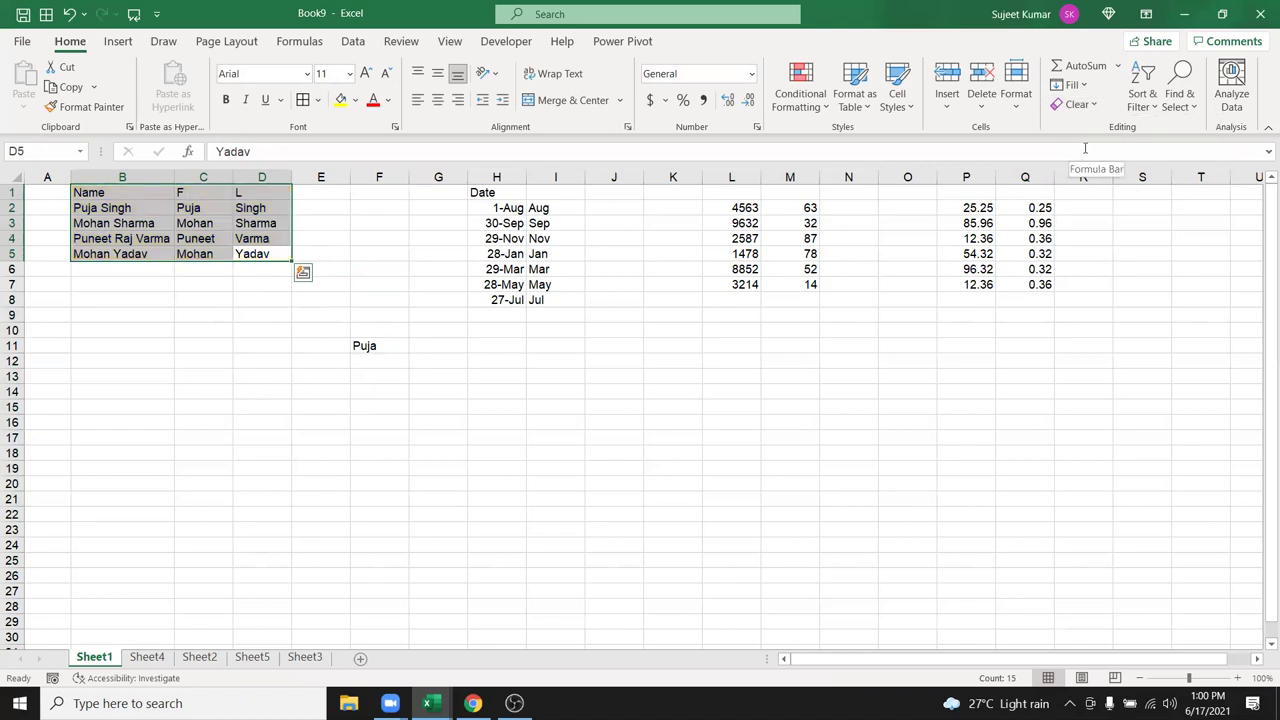
key(ctrl+z)
click(1076, 105)
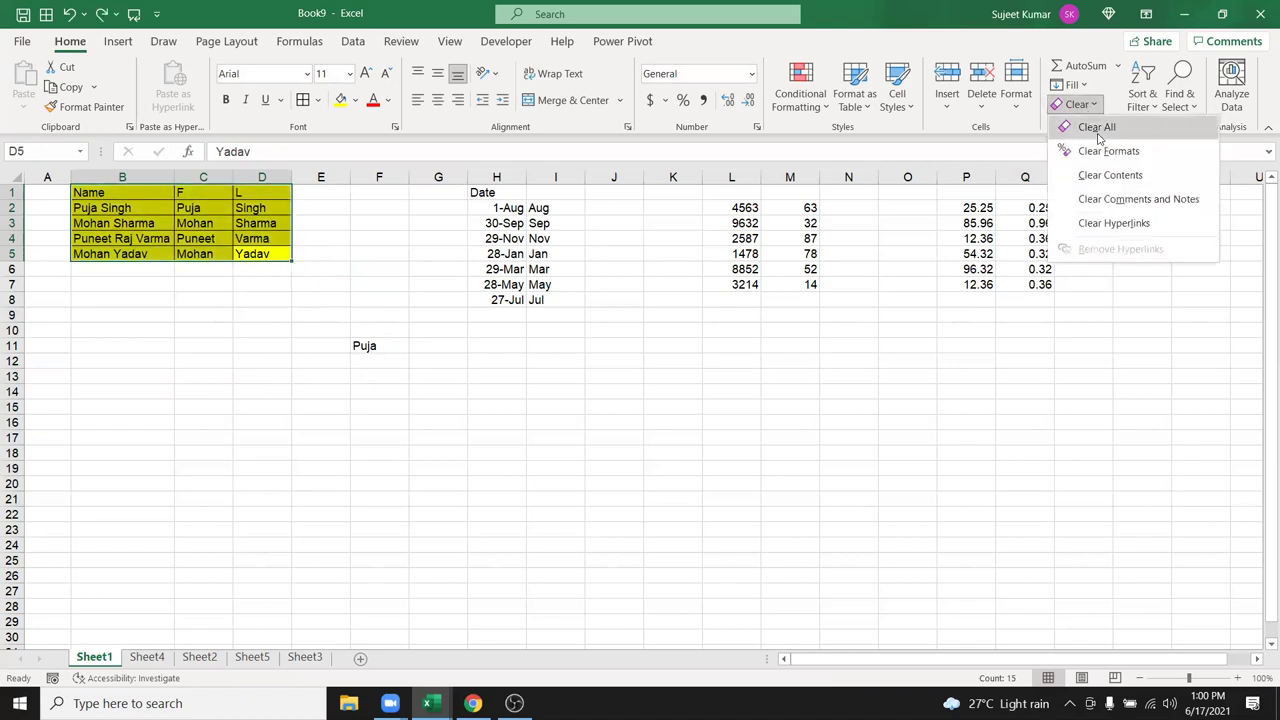
click(1109, 175)
key(ctrl+z)
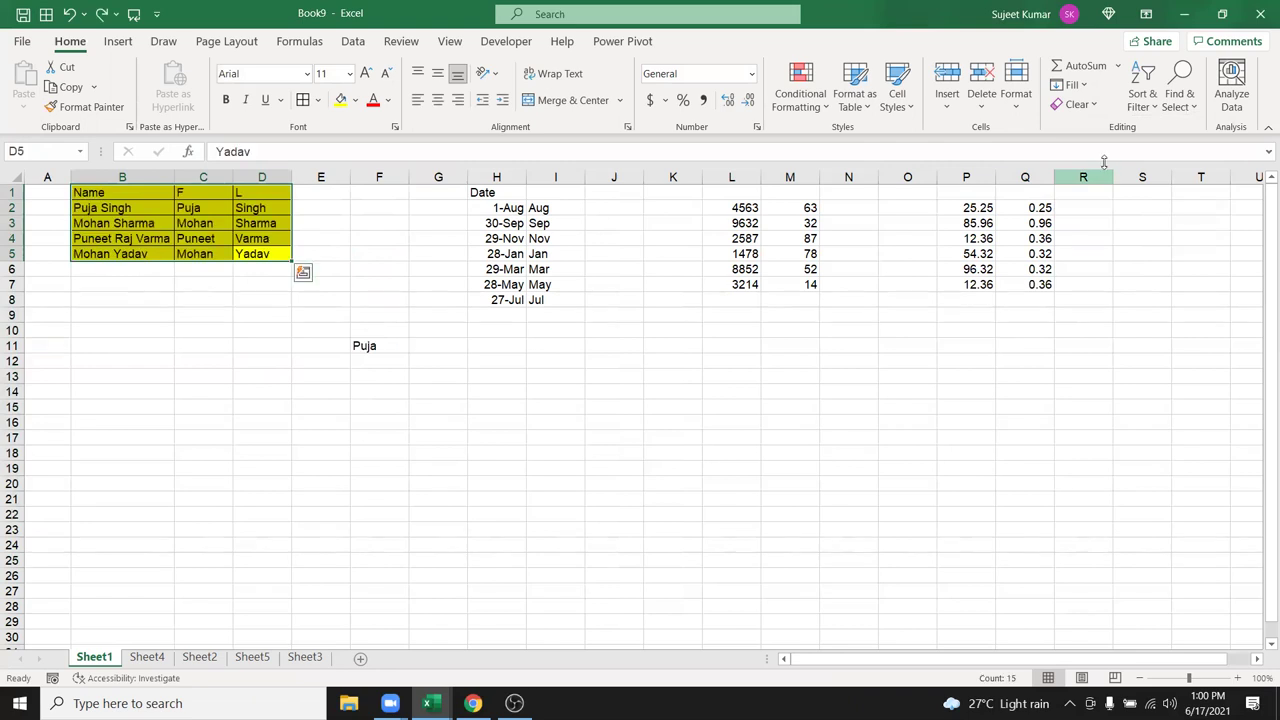
- Dismiss the Clear menu and switch to the DataP workbook's Data sheet
click(1077, 105)
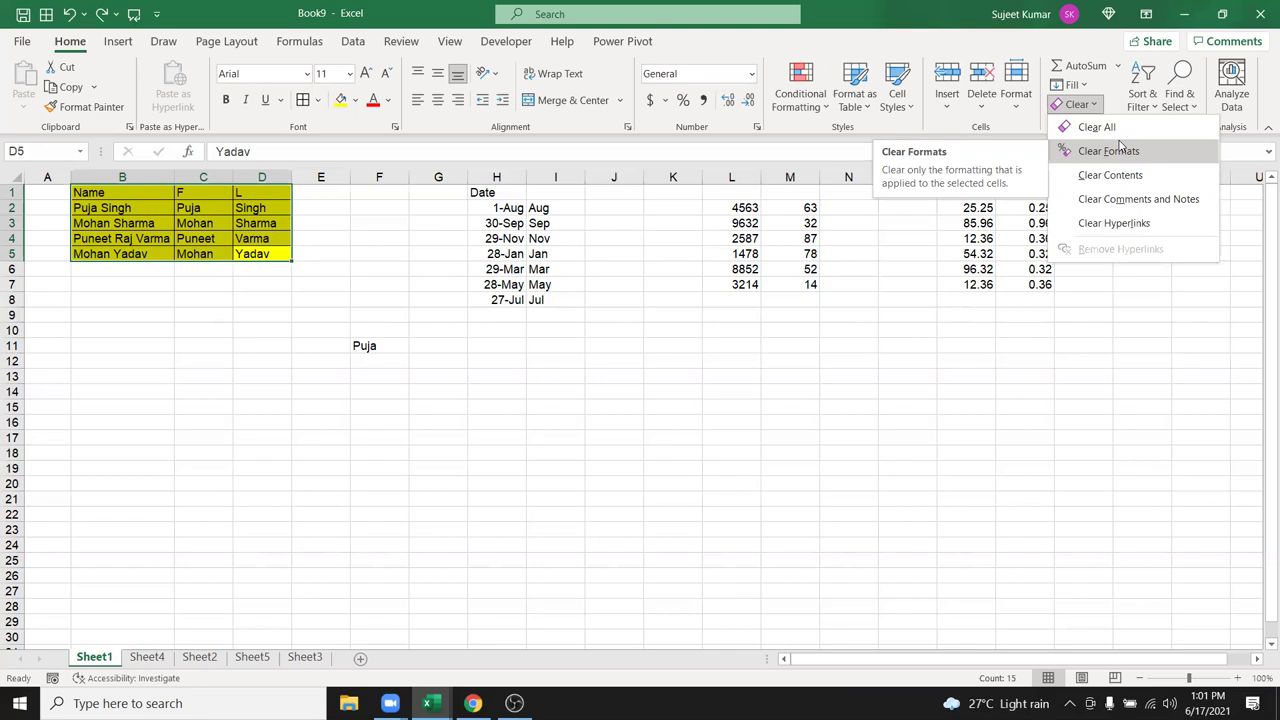
key(Escape)
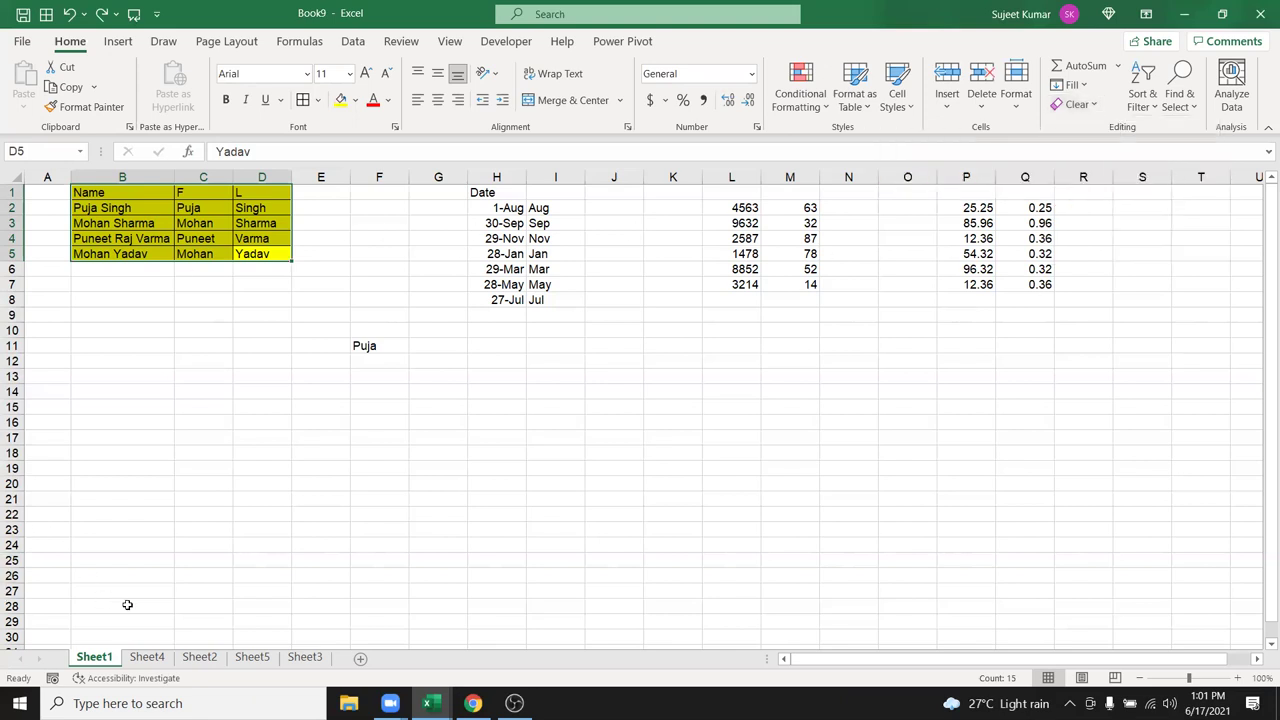
click(428, 703)
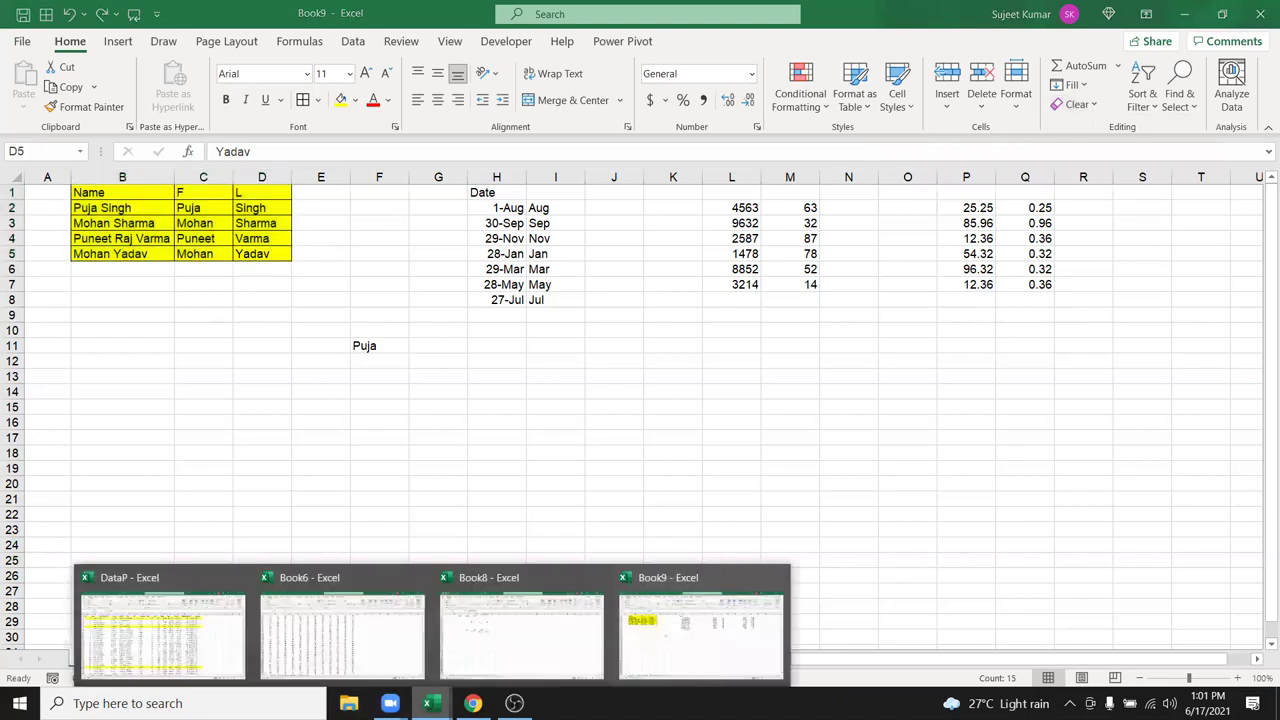
click(156, 612)
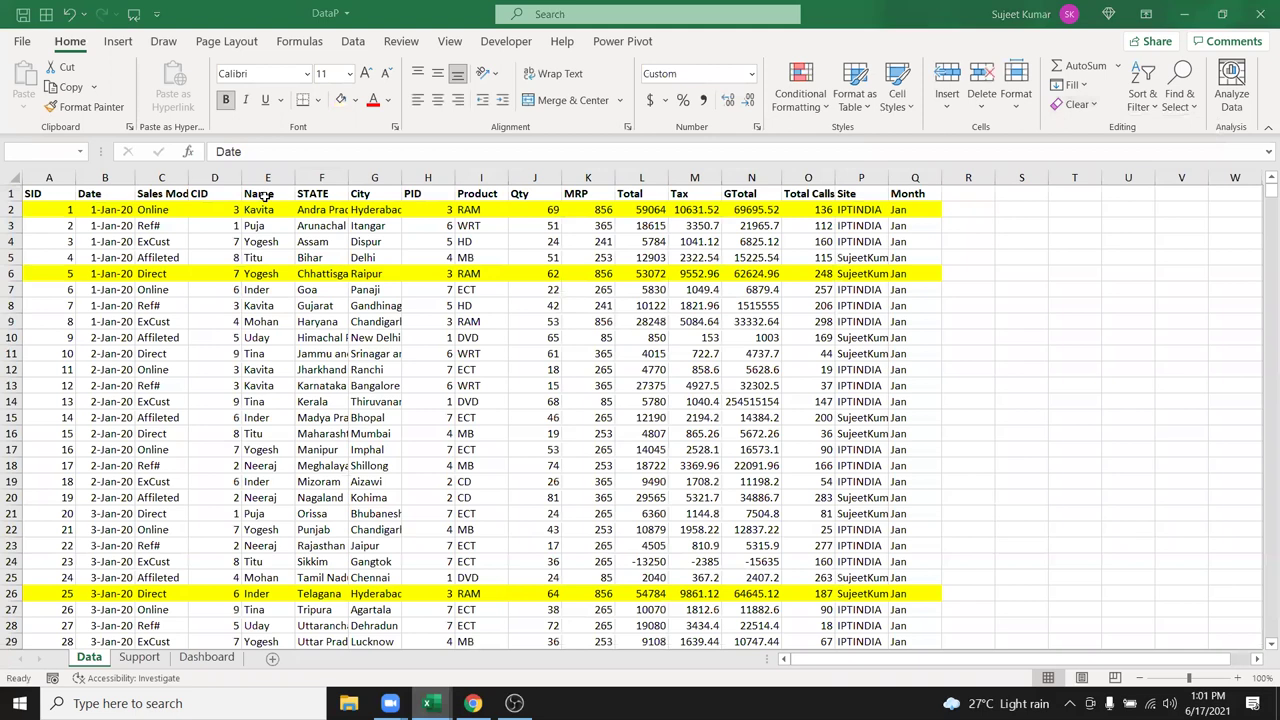
key(Right)
key(Right)
key(Down)
key(Down)
key(Down)
key(Down)
key(Down)
key(Down)
key(Down)
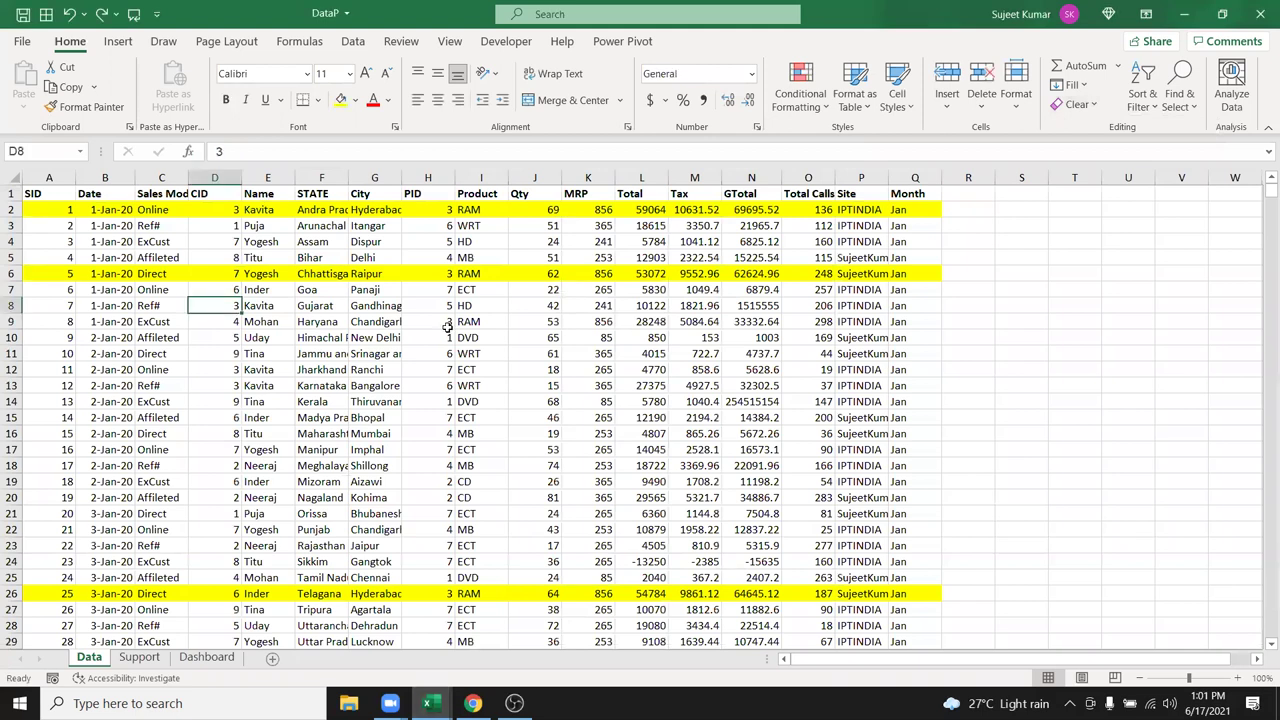
key(ctrl+Up)
key(Right)
key(Right)
key(Right)
key(Right)
key(Right)
key(Right)
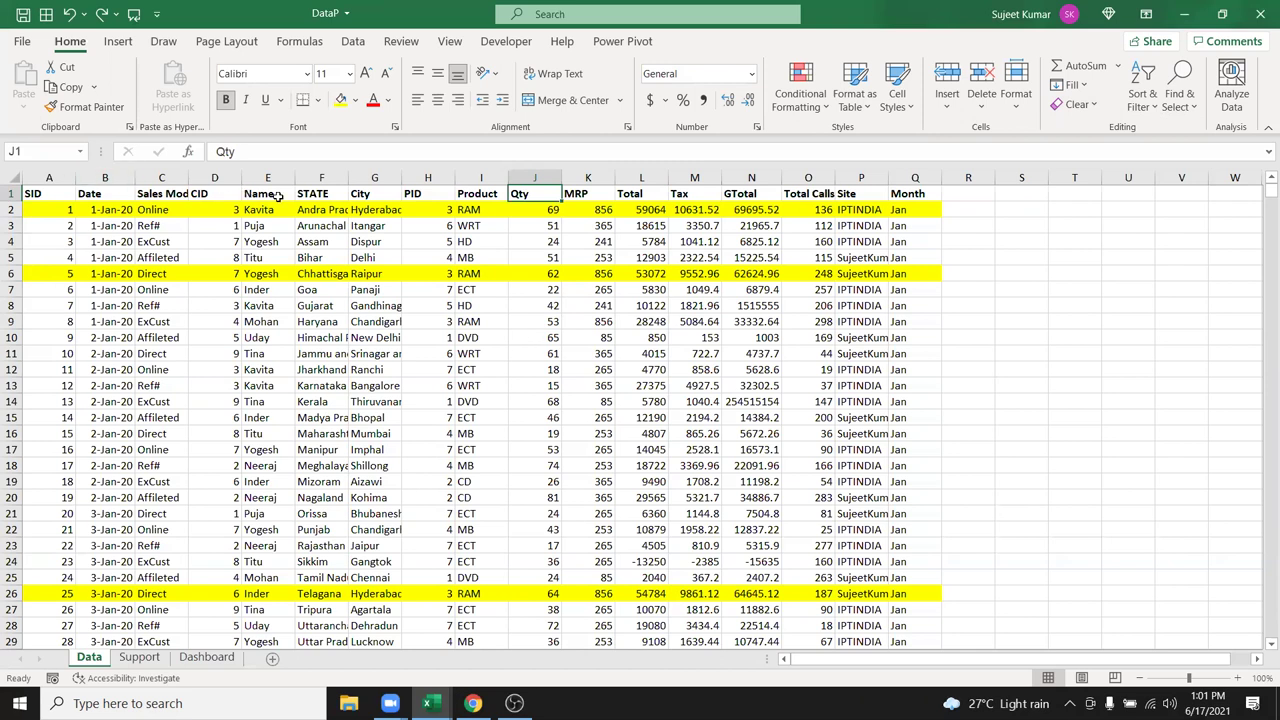
click(297, 197)
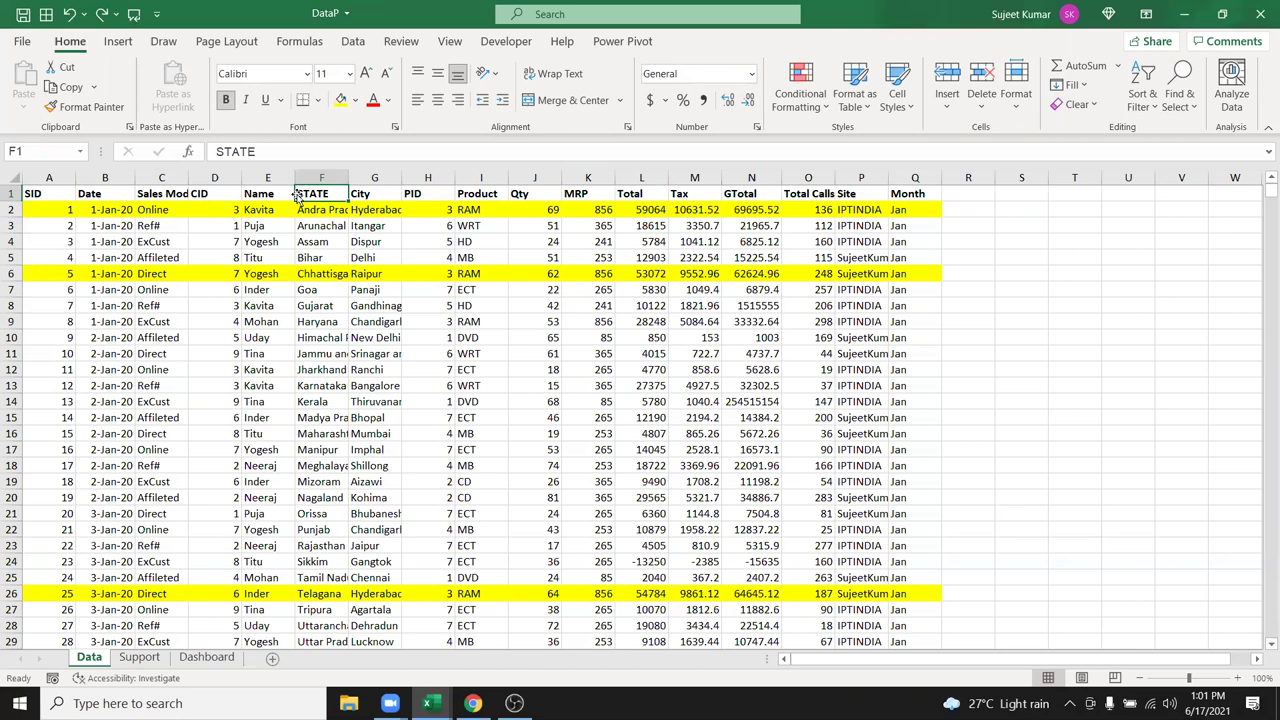
key(Right)
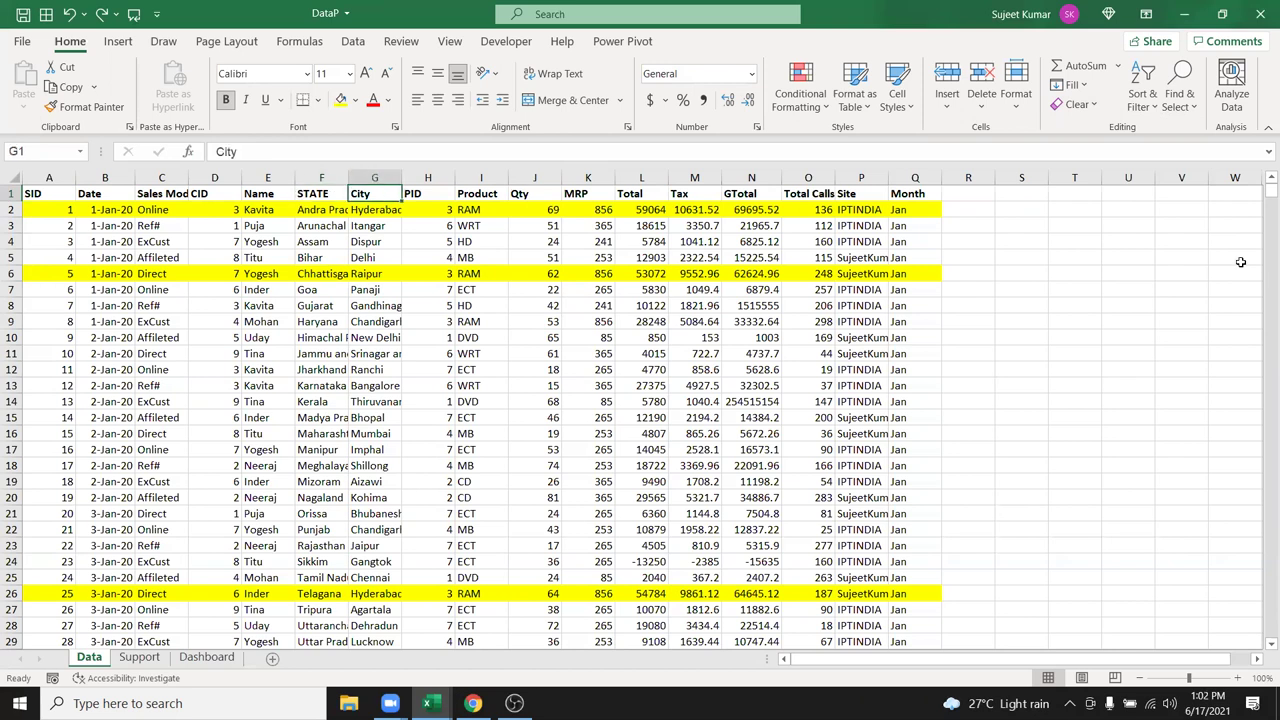
click(1067, 196)
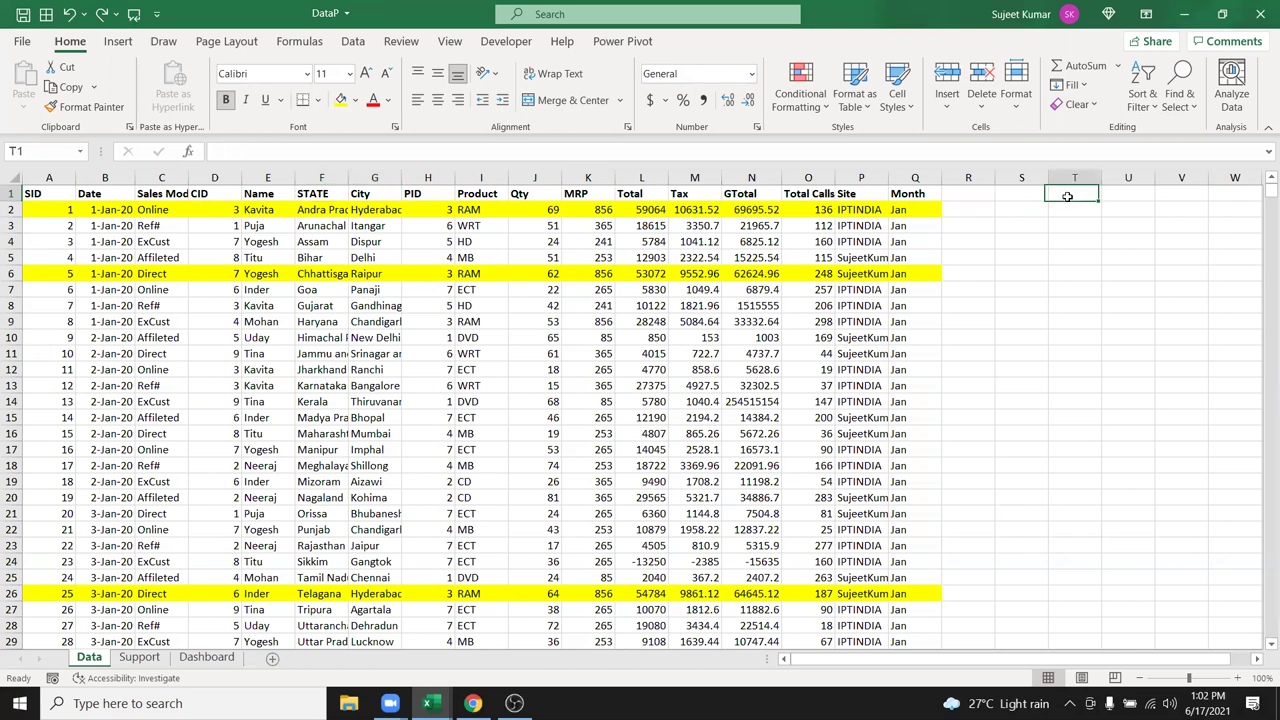
click(370, 194)
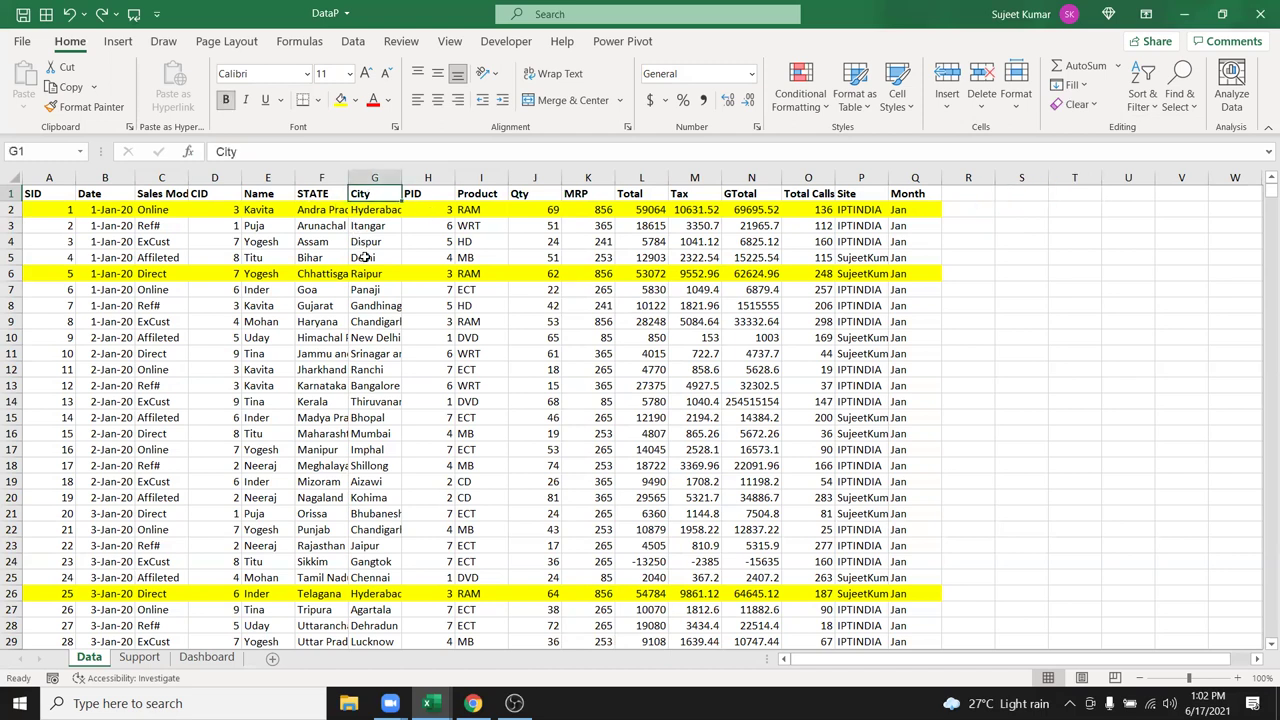
click(325, 194)
click(378, 207)
click(316, 207)
click(322, 195)
click(362, 195)
click(385, 210)
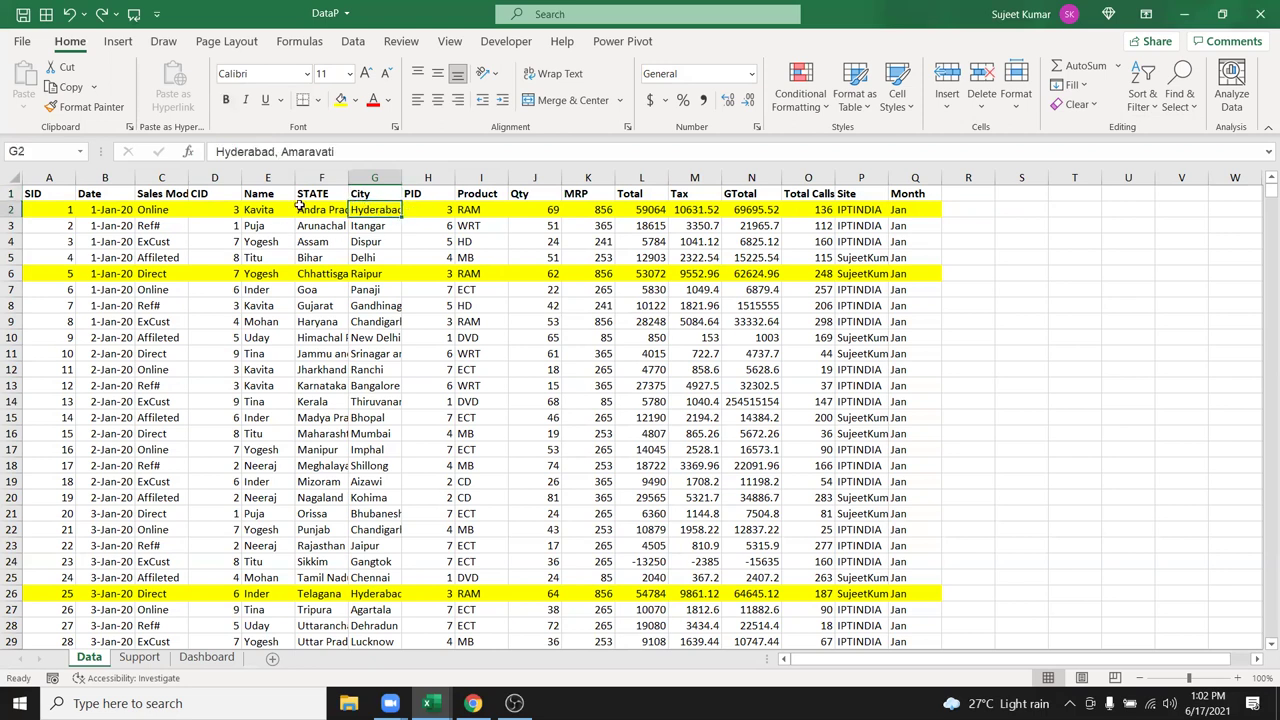
click(331, 210)
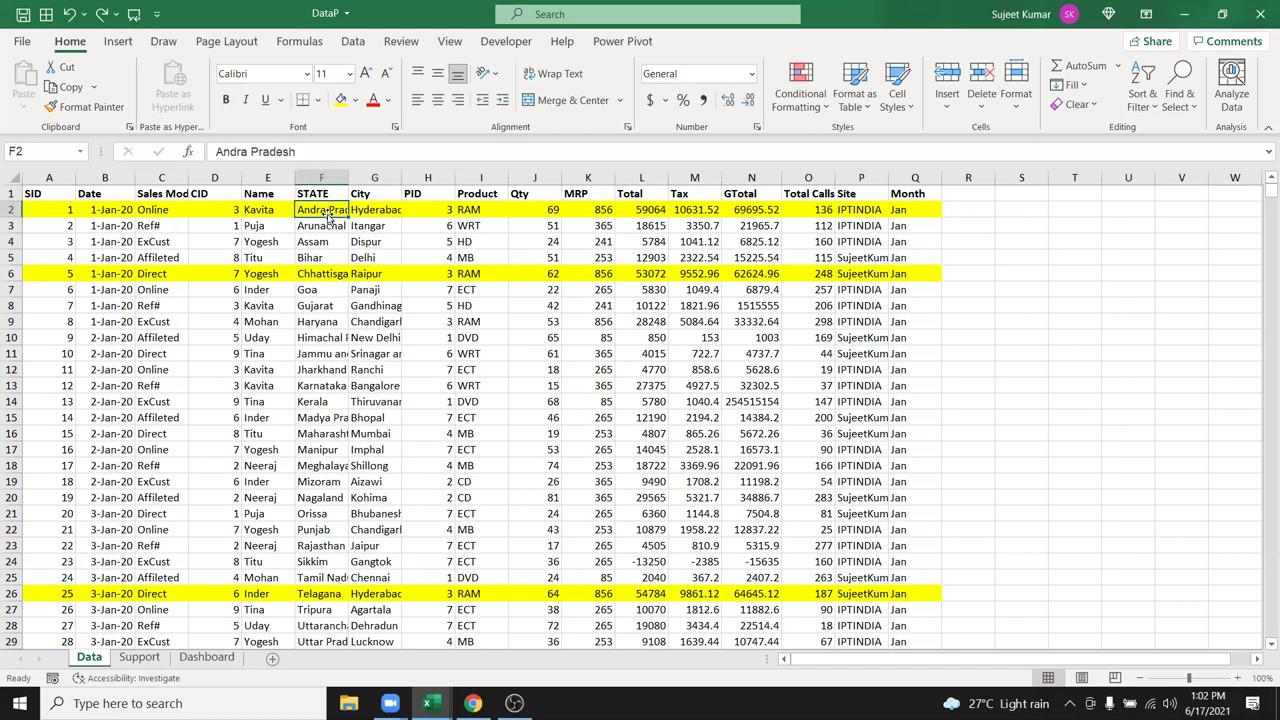
click(378, 210)
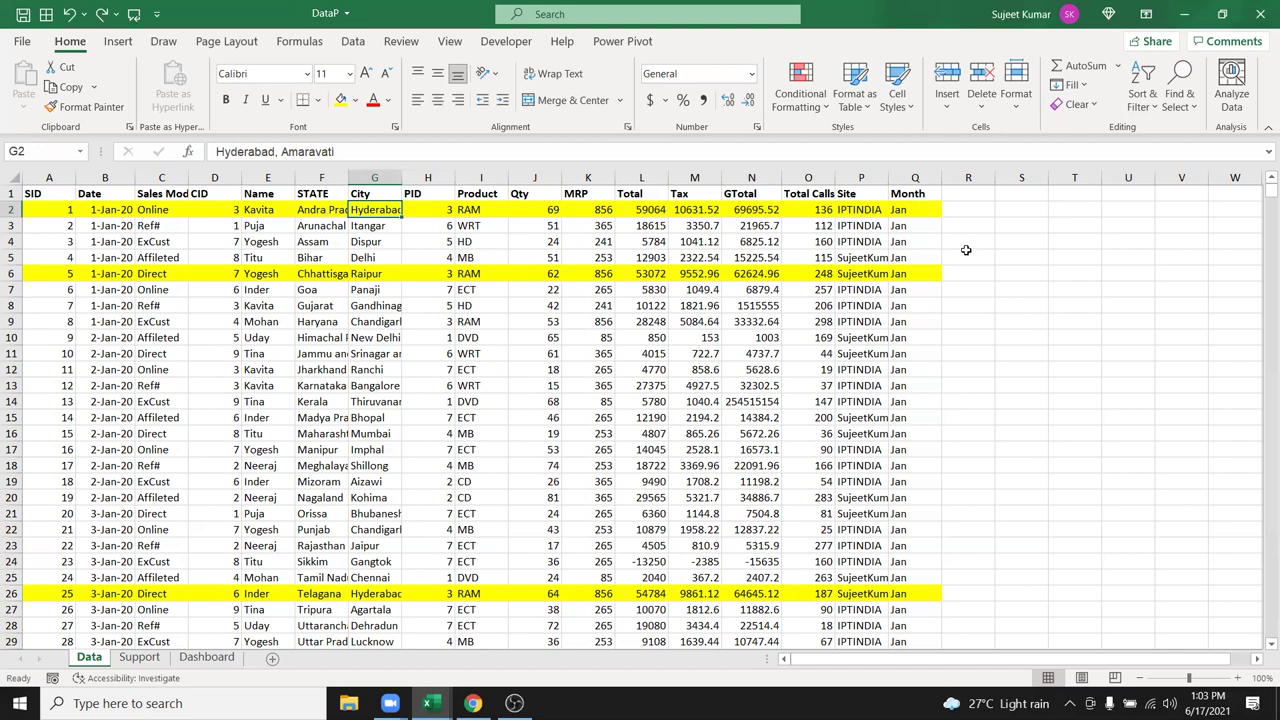
click(897, 239)
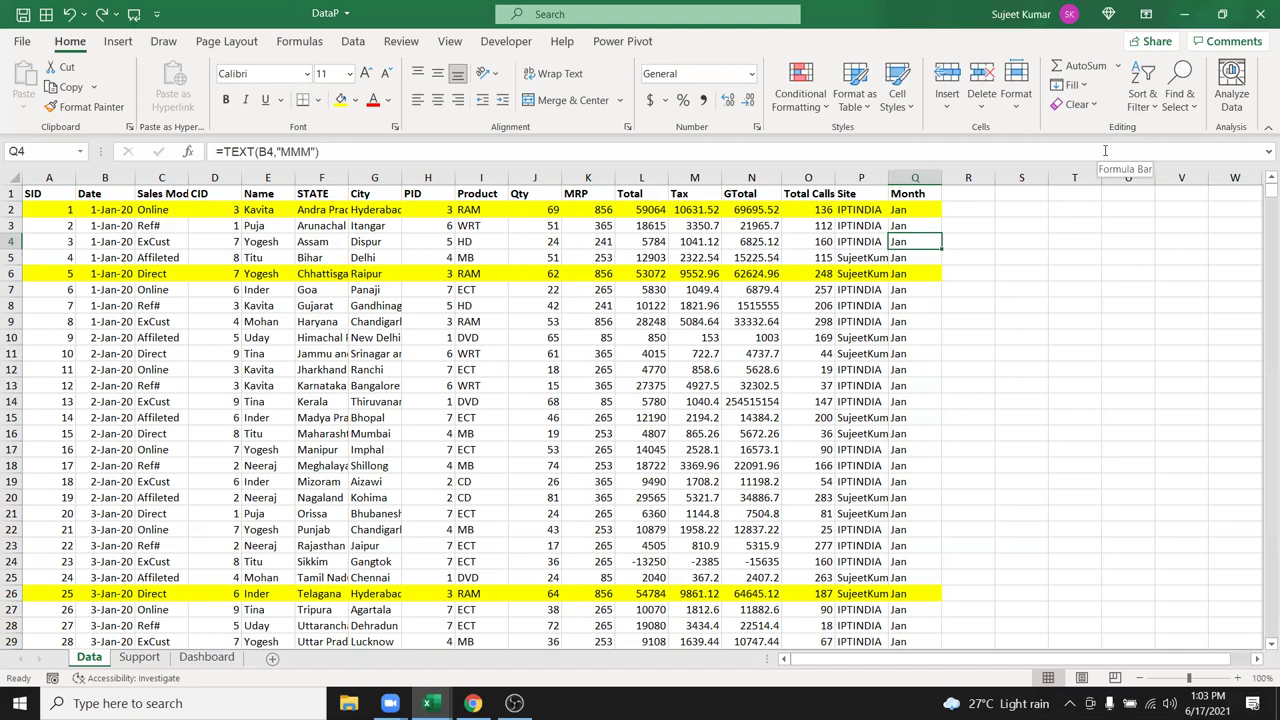
click(543, 196)
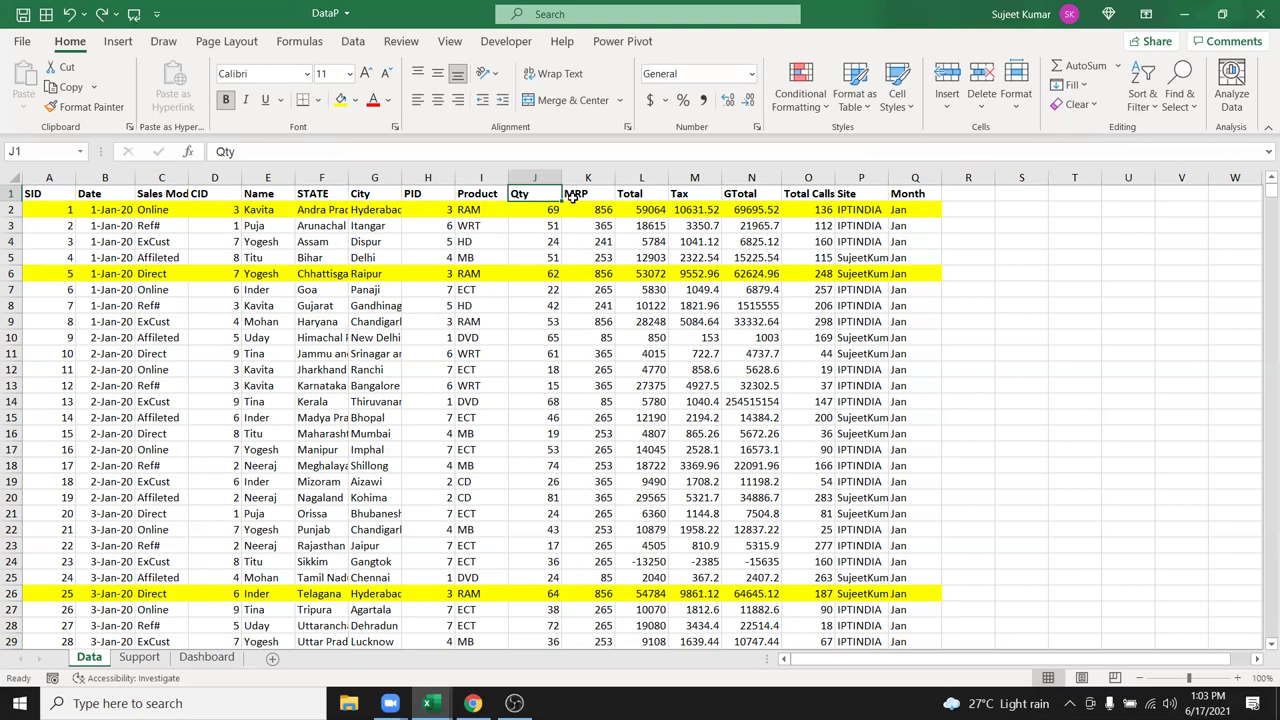
click(1143, 100)
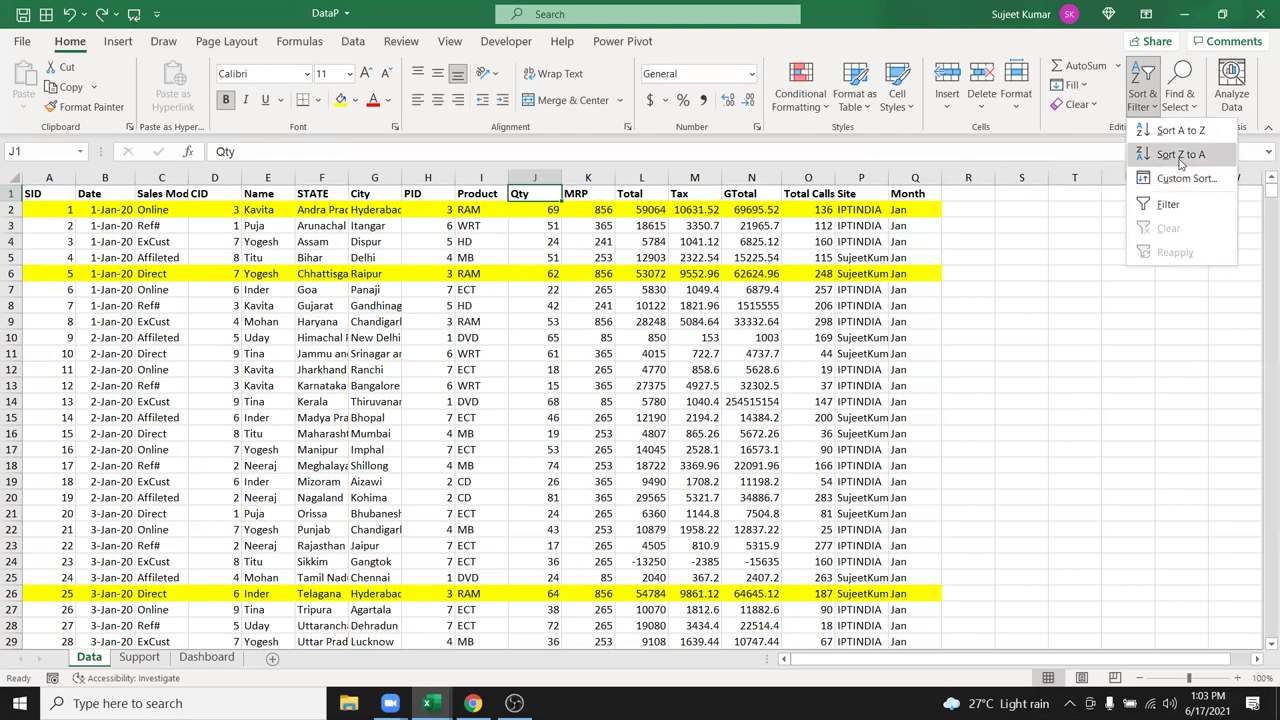
click(1180, 156)
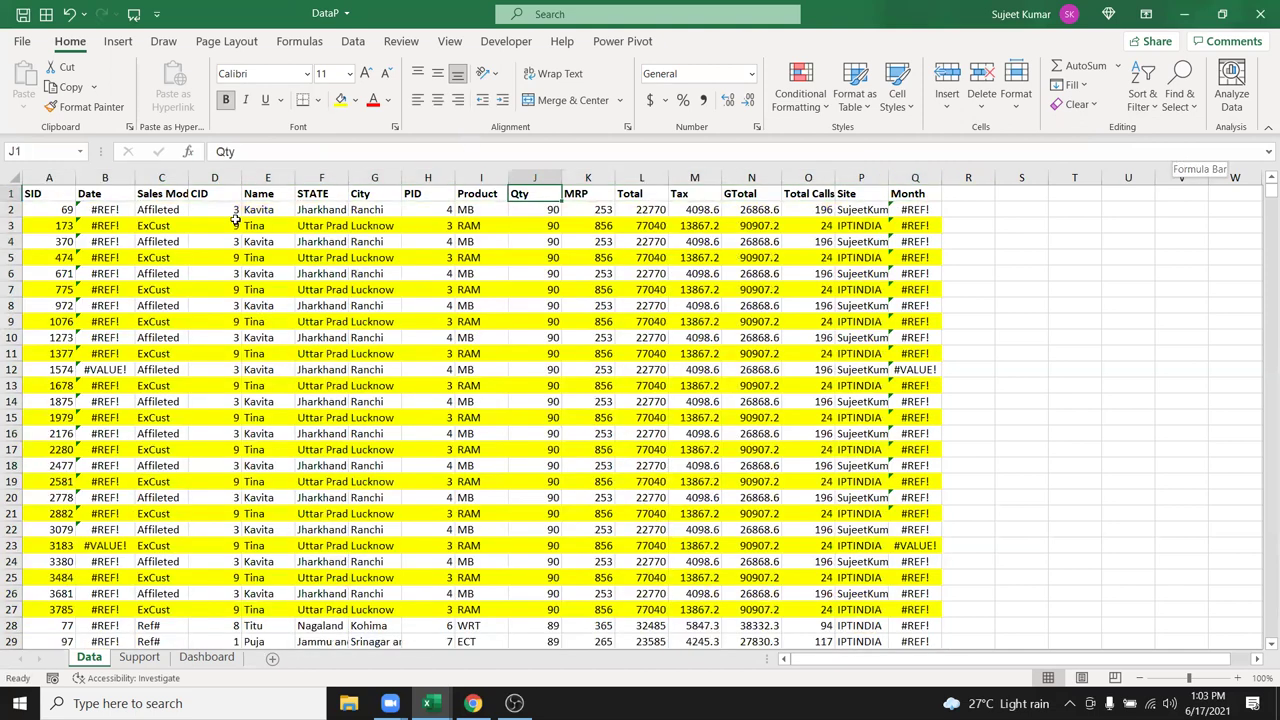
drag(70, 190, 875, 388)
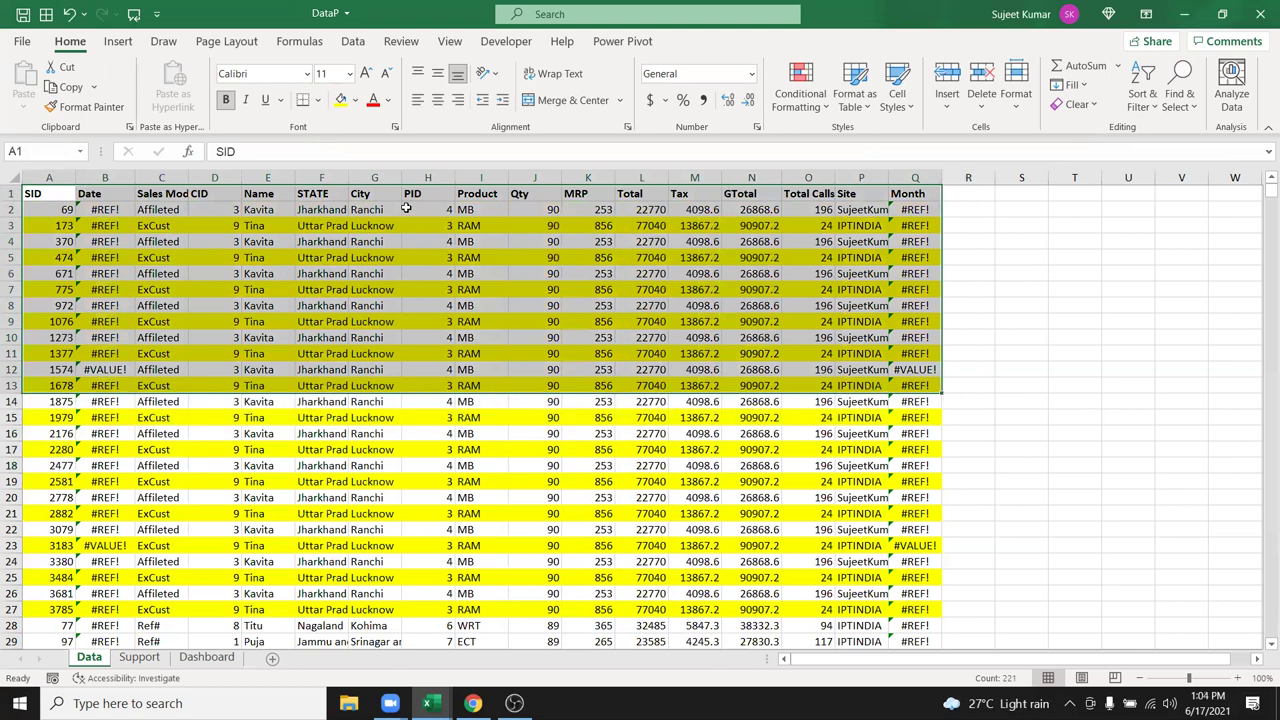
click(550, 198)
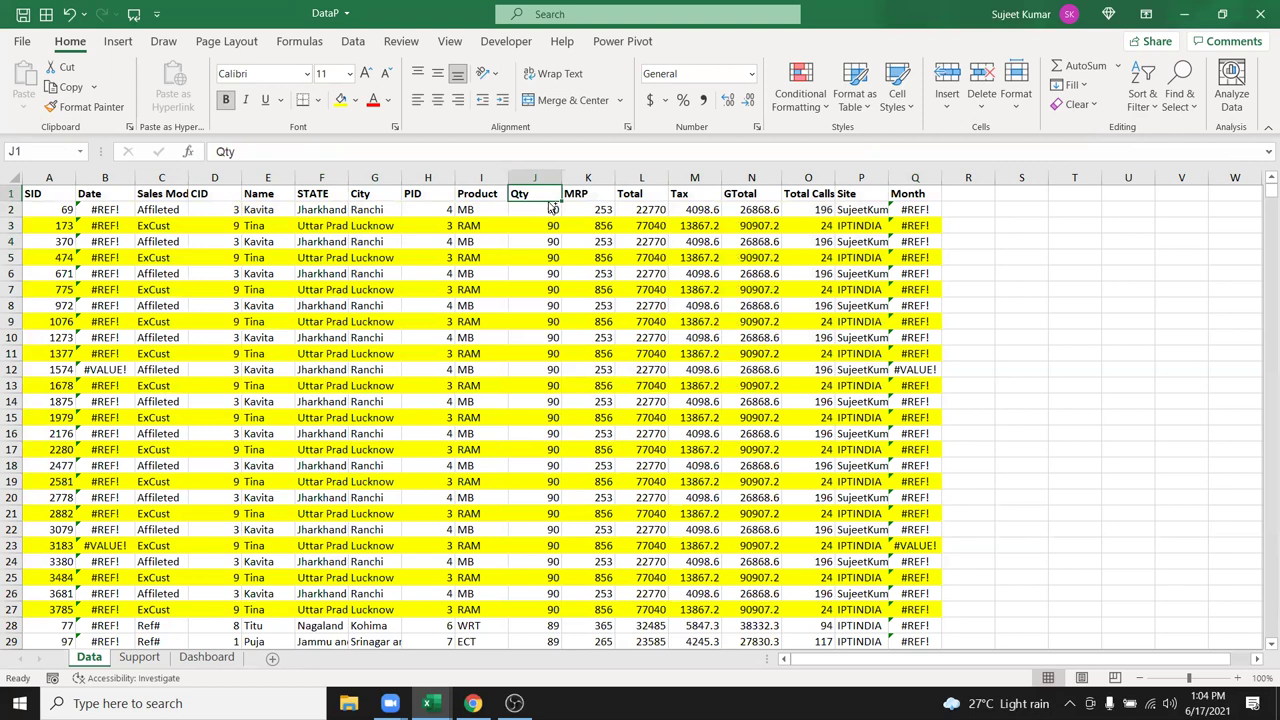
key(ctrl+z)
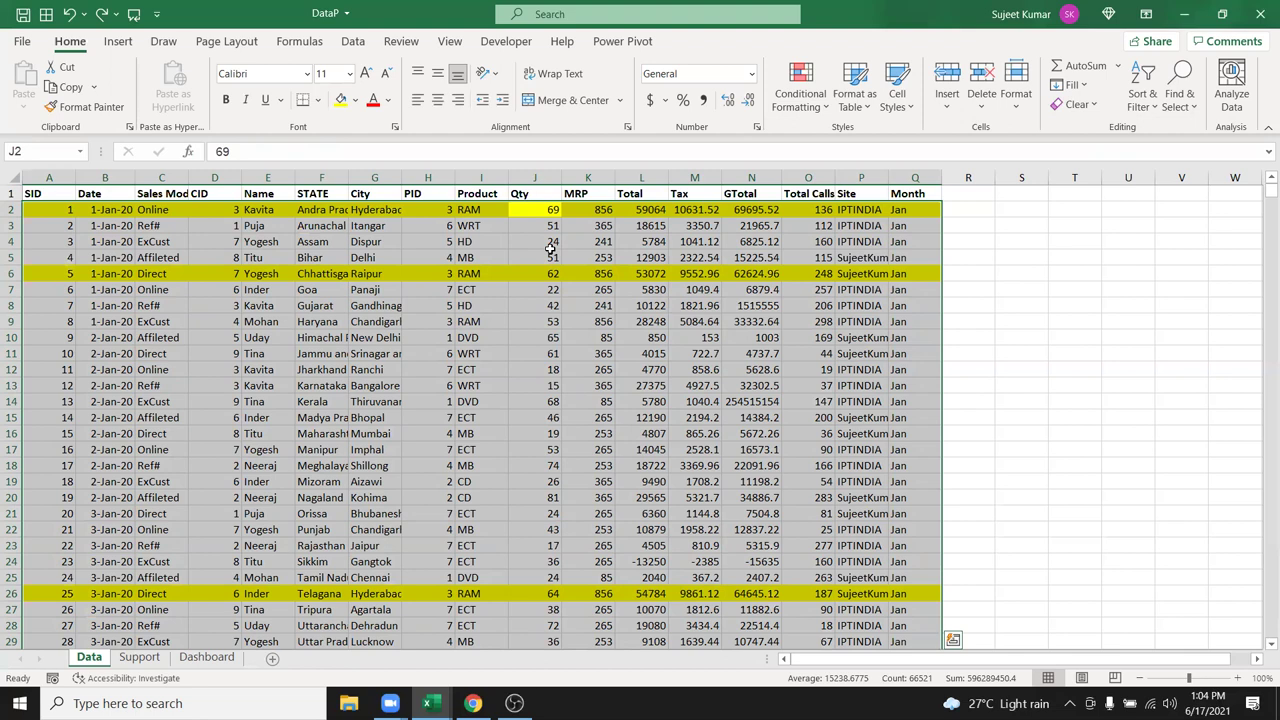
click(300, 268)
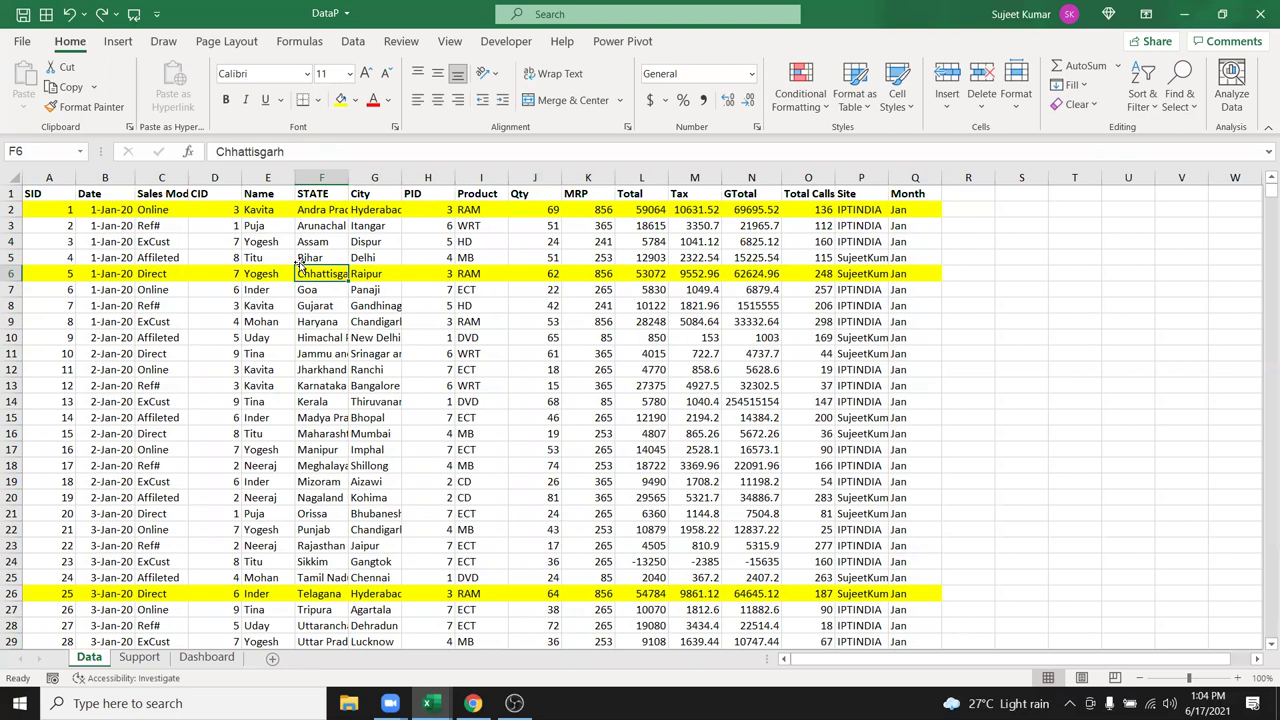
- Insert a blank row above row 13, then undo the insertion
click(12, 385)
key(ctrl+plus)
key(Up)
key(Up)
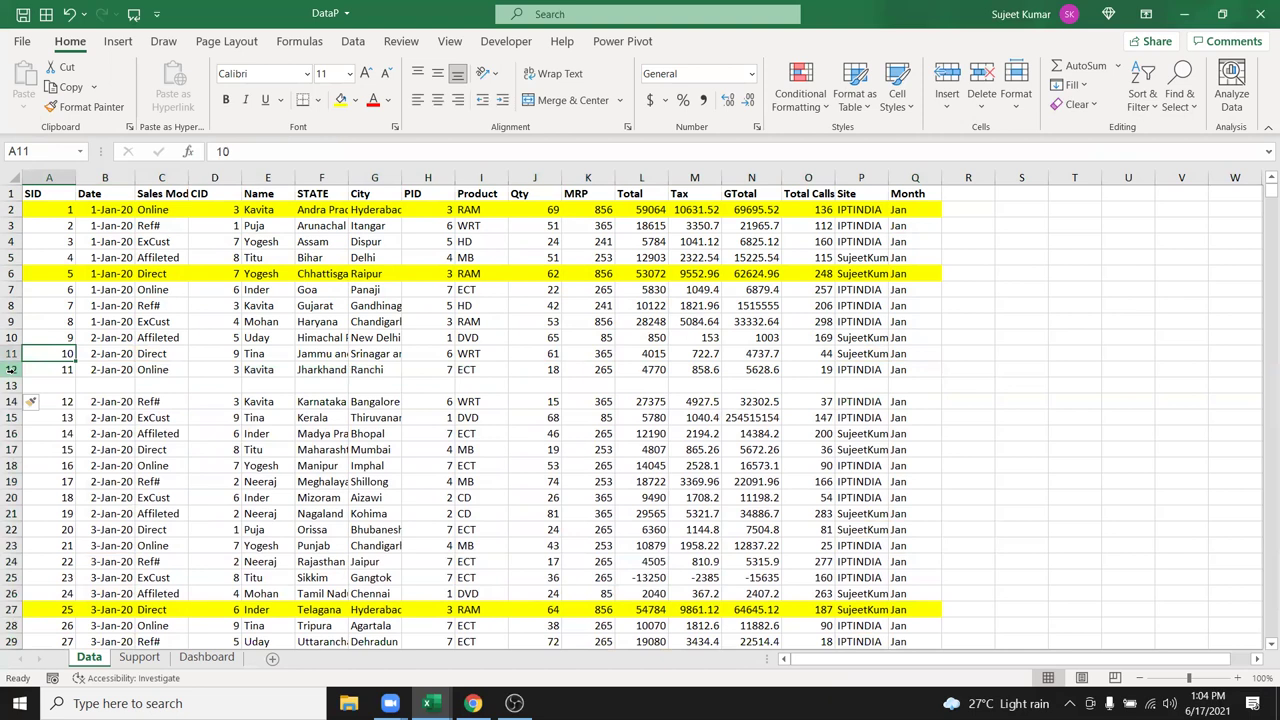
key(ctrl+z)
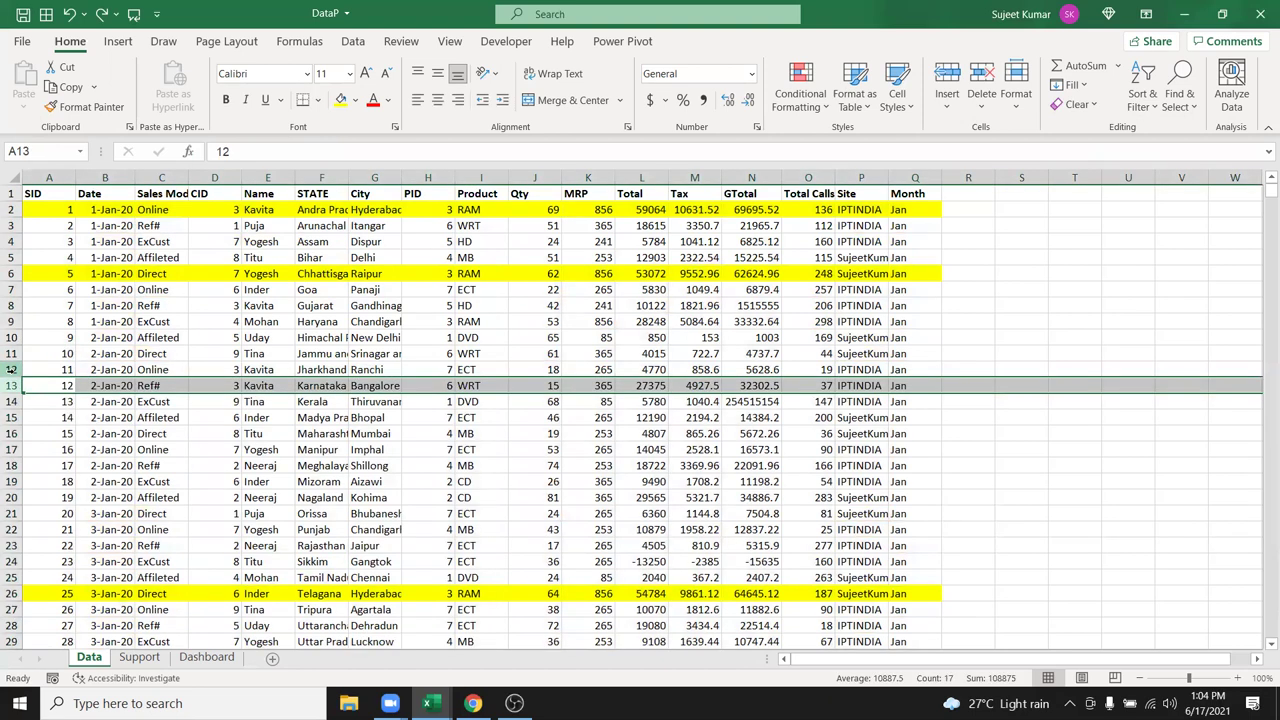
- Select the Date header B1 and bring up the Sort & Filter menu
key(ctrl+Home)
key(Right)
key(Right)
key(Right)
key(Right)
key(Right)
key(Right)
key(Right)
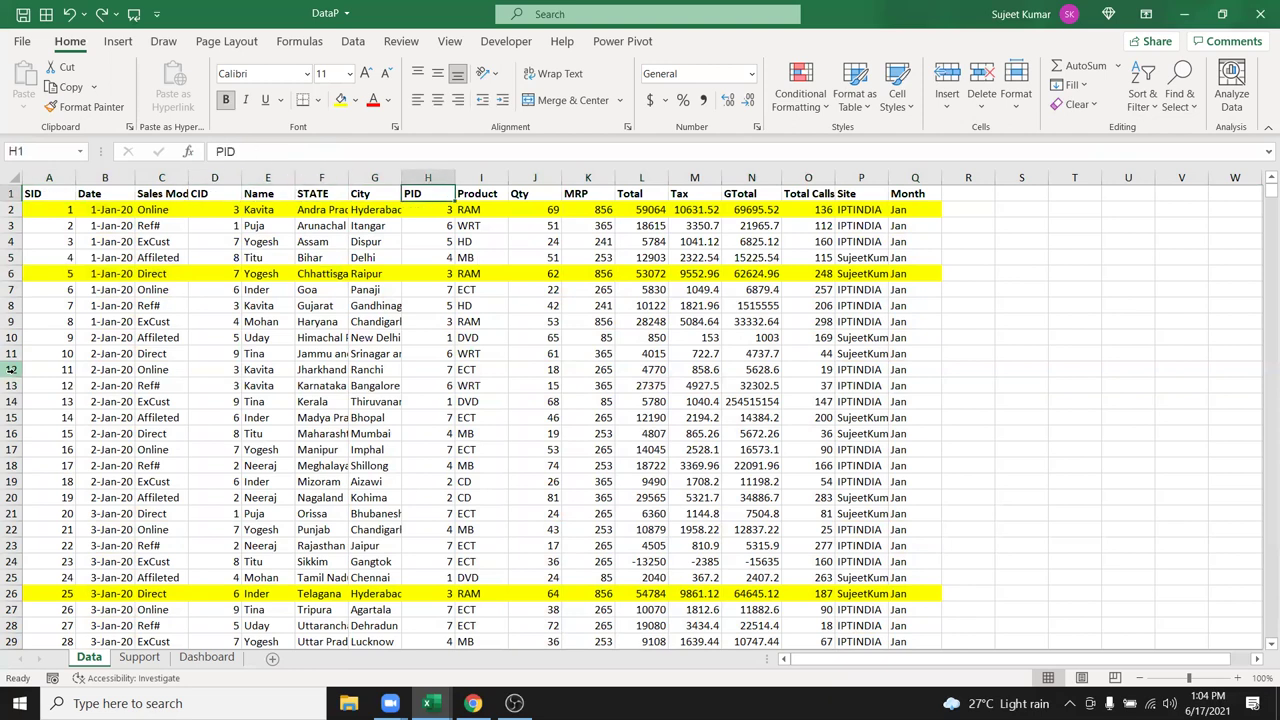
key(Left)
key(Left)
key(Left)
key(Left)
key(Left)
key(Left)
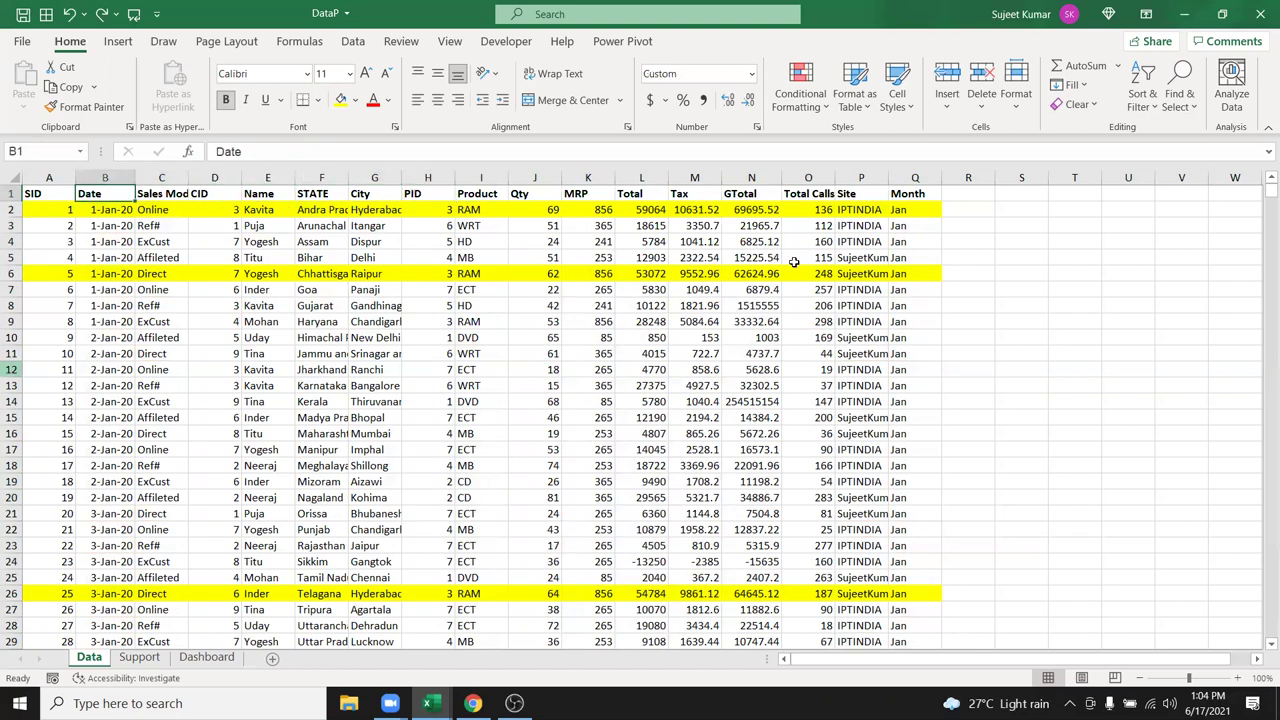
click(1141, 110)
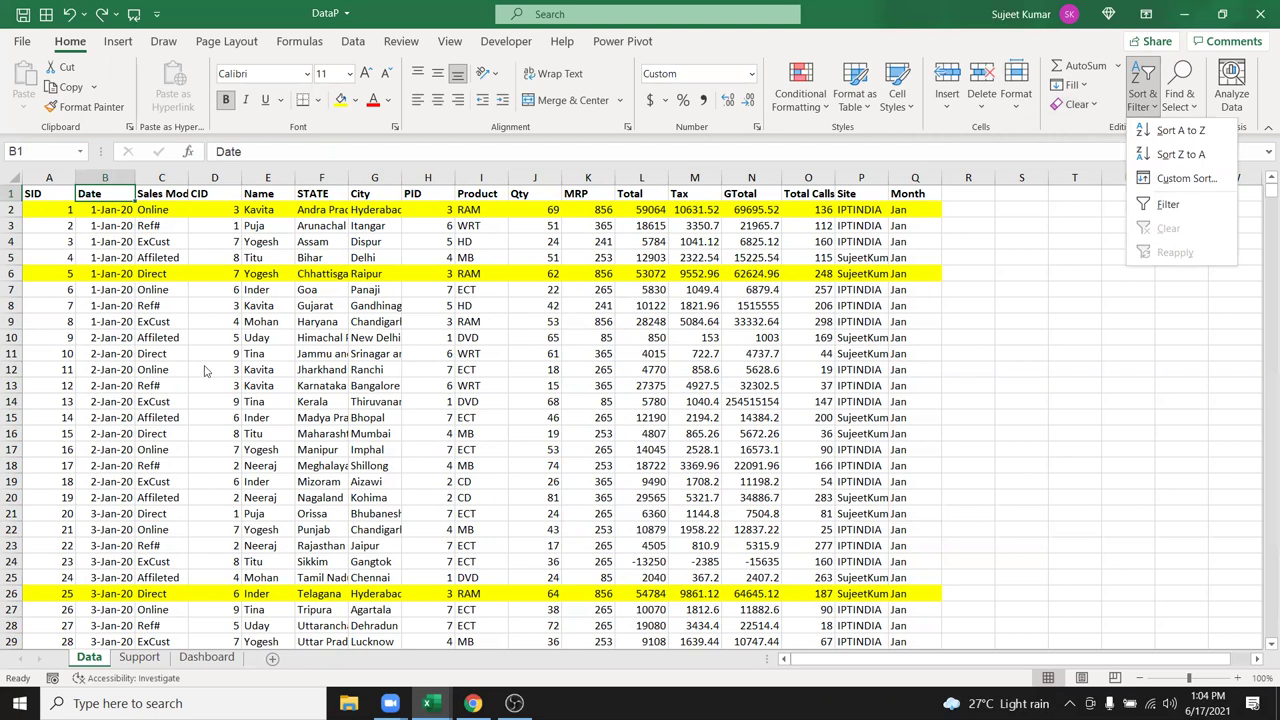
- Custom-sort the sales table by Name, Cell Values, A to Z
click(259, 192)
click(259, 192)
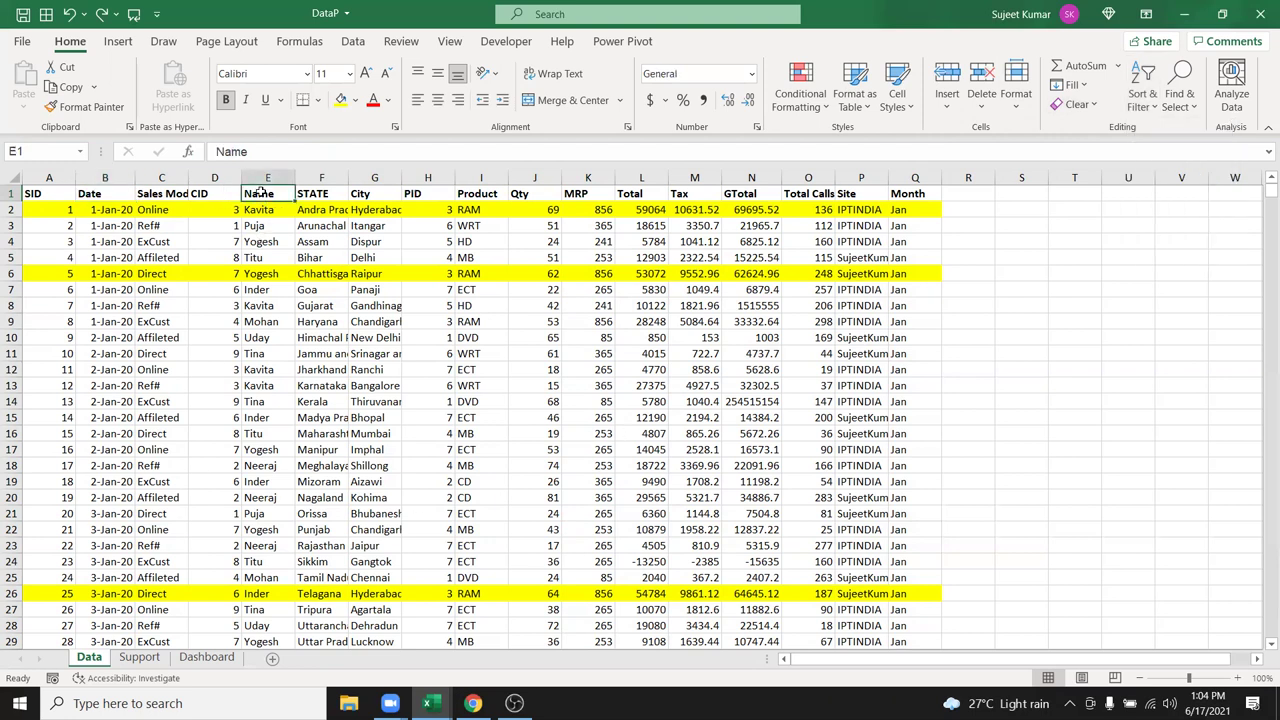
click(484, 193)
click(528, 193)
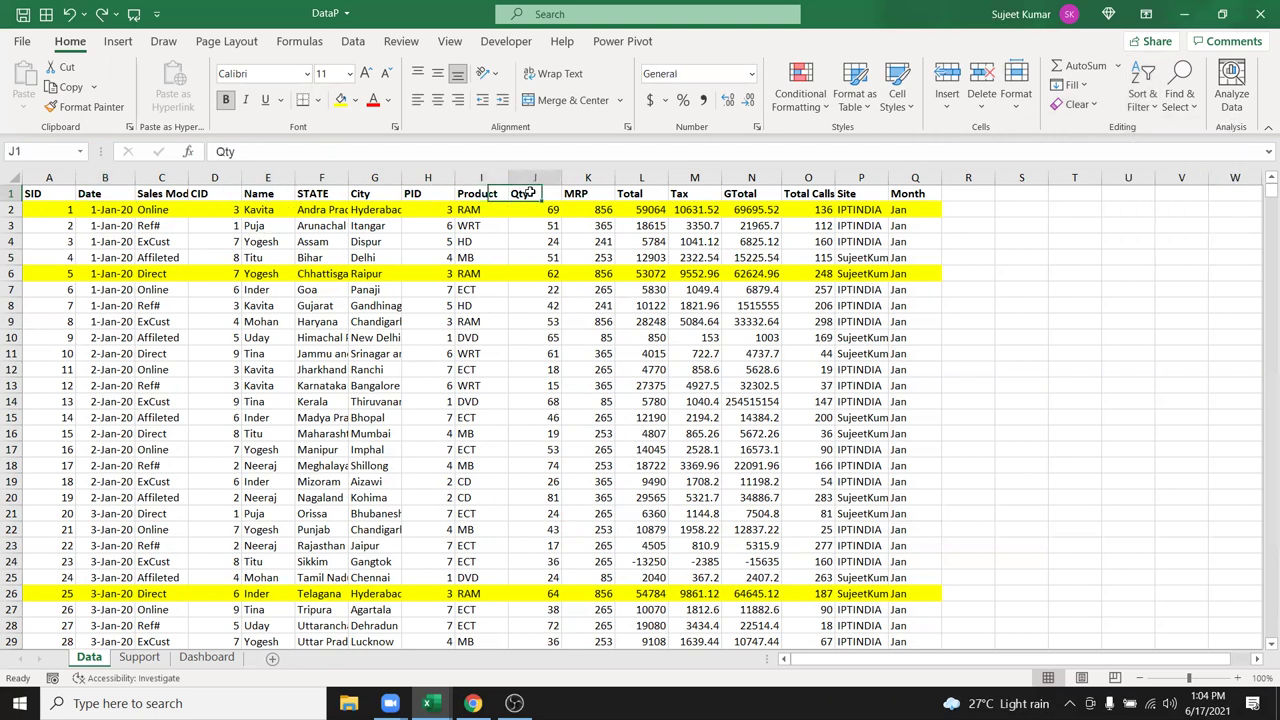
click(305, 193)
click(1147, 107)
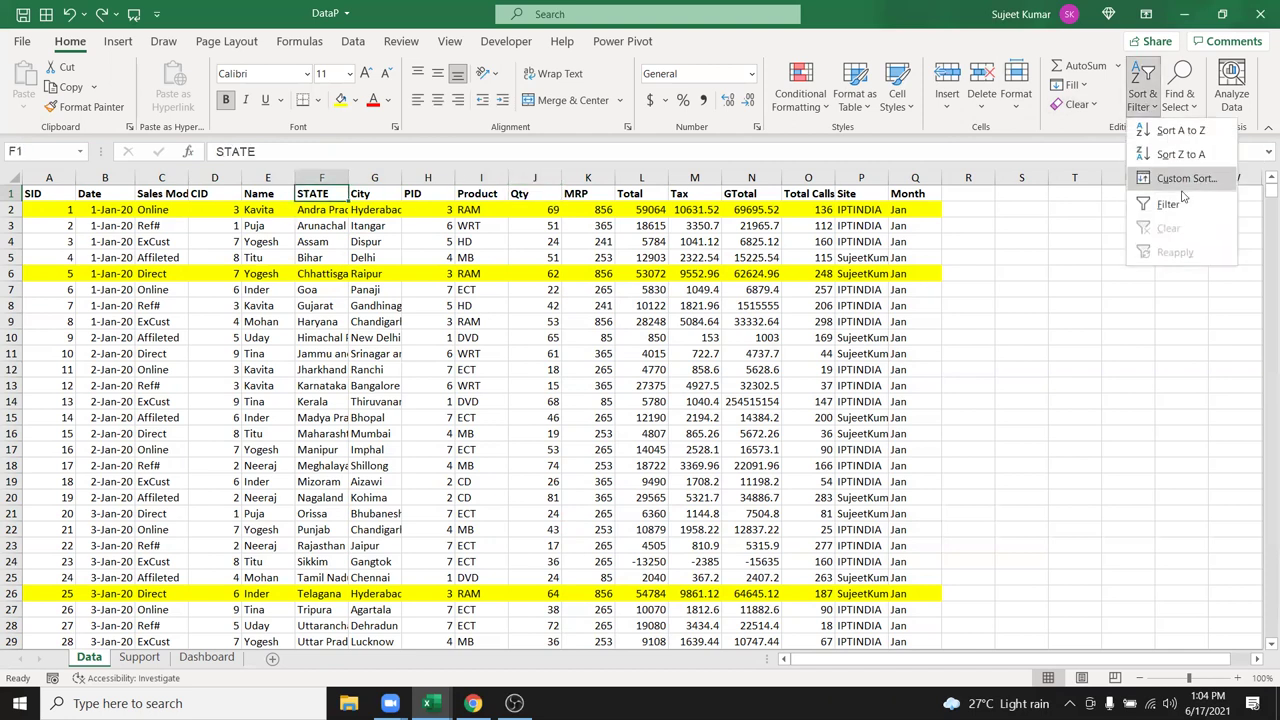
click(1182, 188)
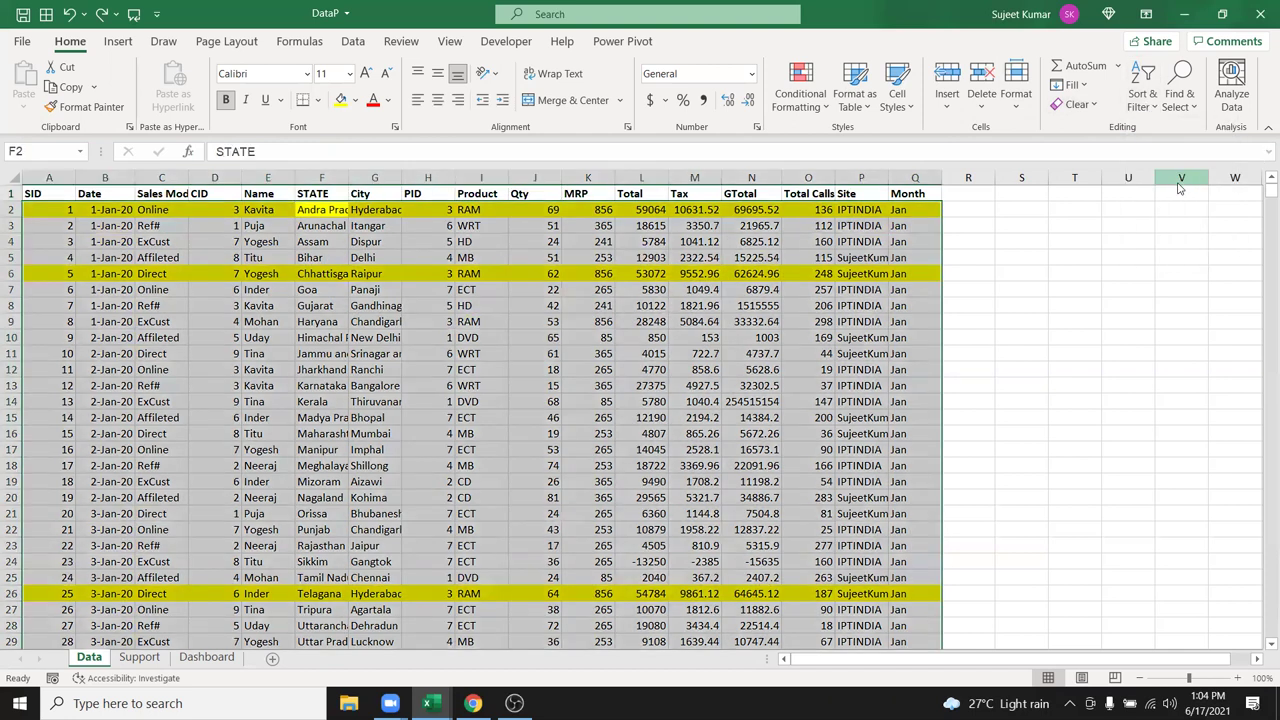
click(485, 284)
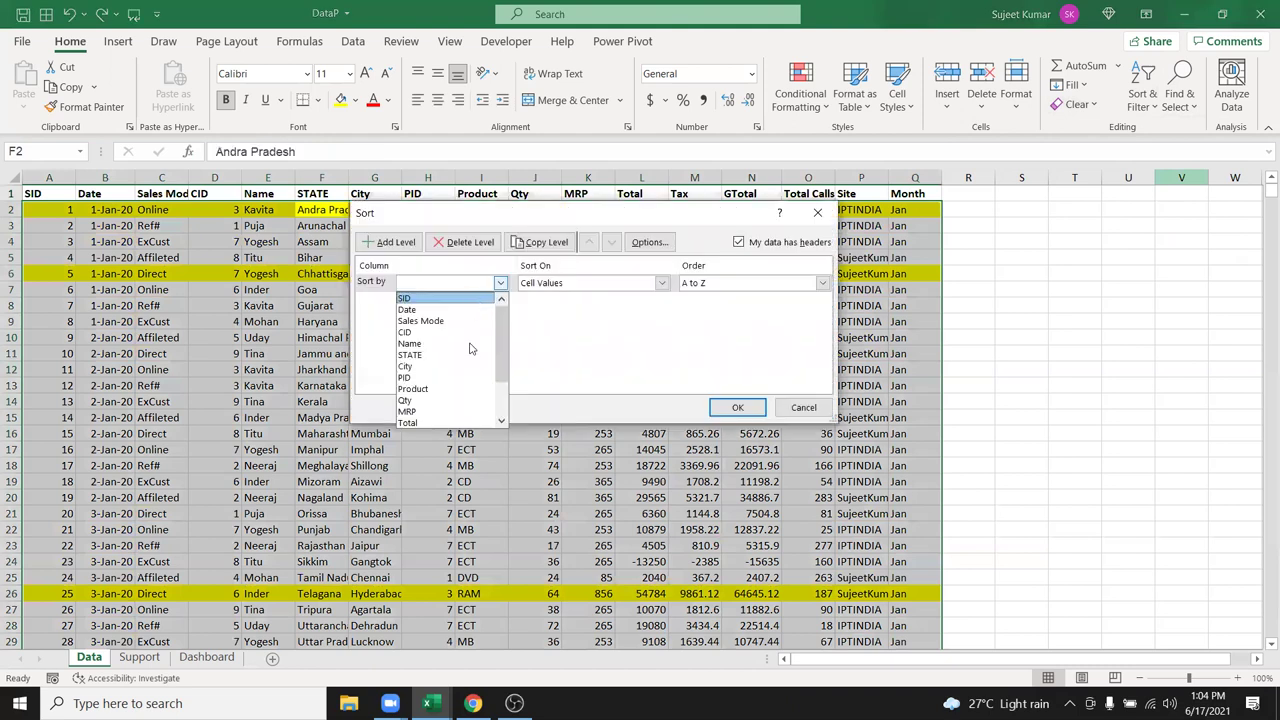
click(470, 343)
click(731, 408)
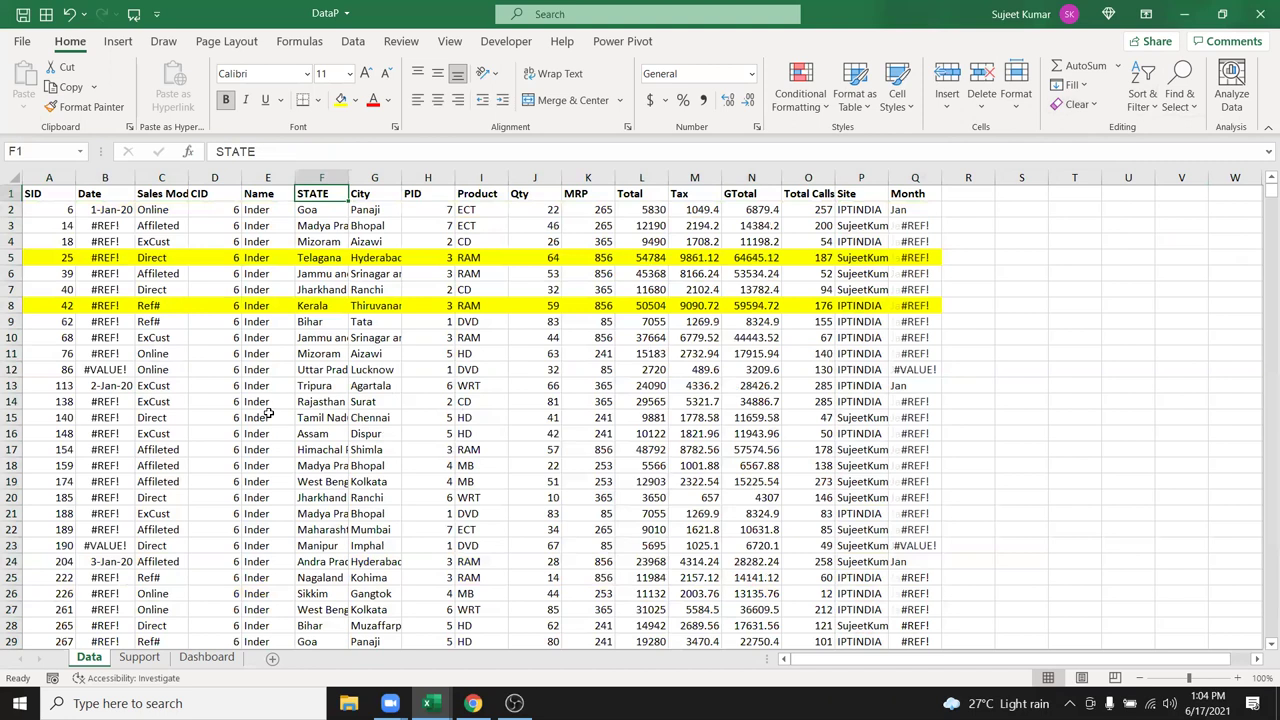
- Inspect the Name, Product and Qty values of the Inder rows
drag(258, 210, 265, 422)
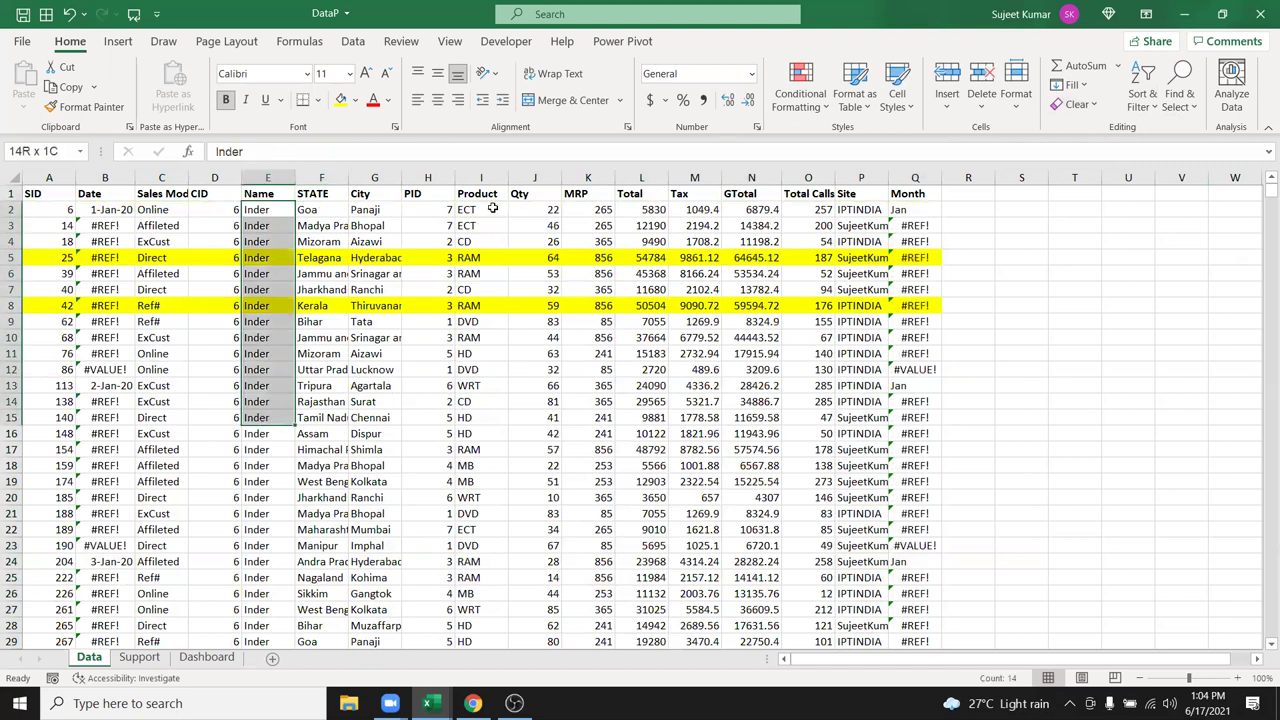
drag(480, 210, 498, 366)
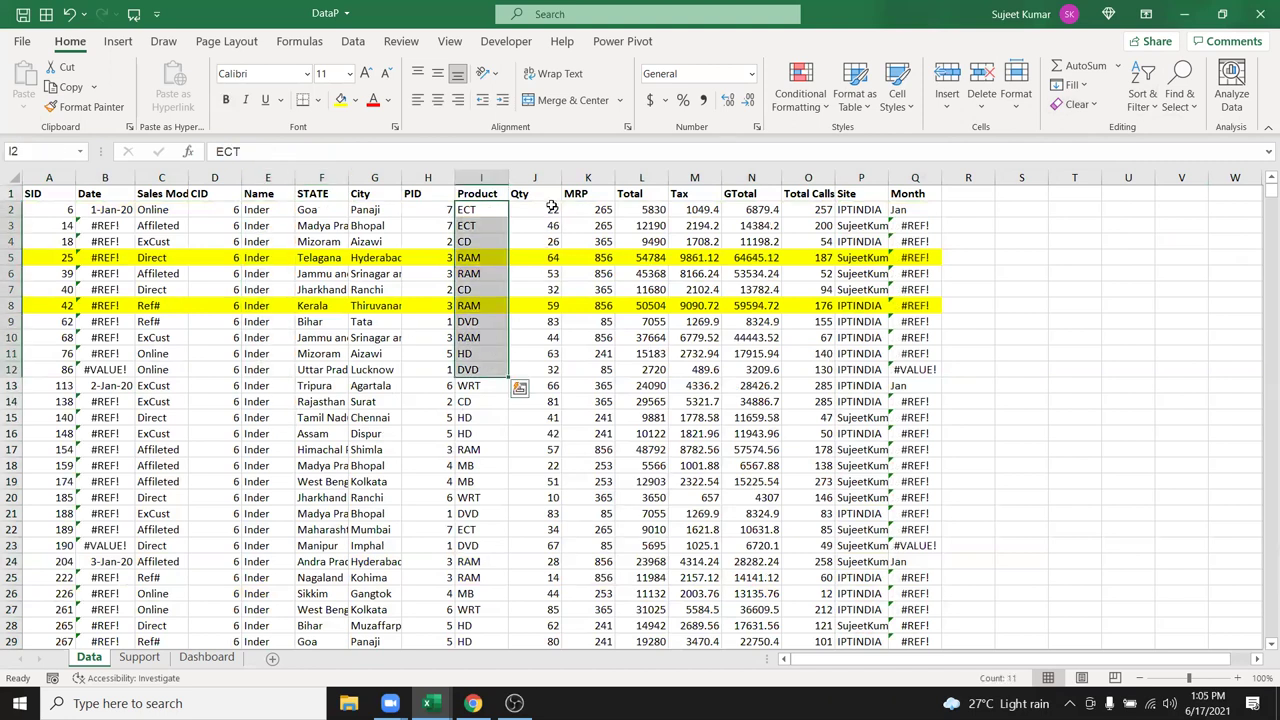
drag(551, 212, 543, 365)
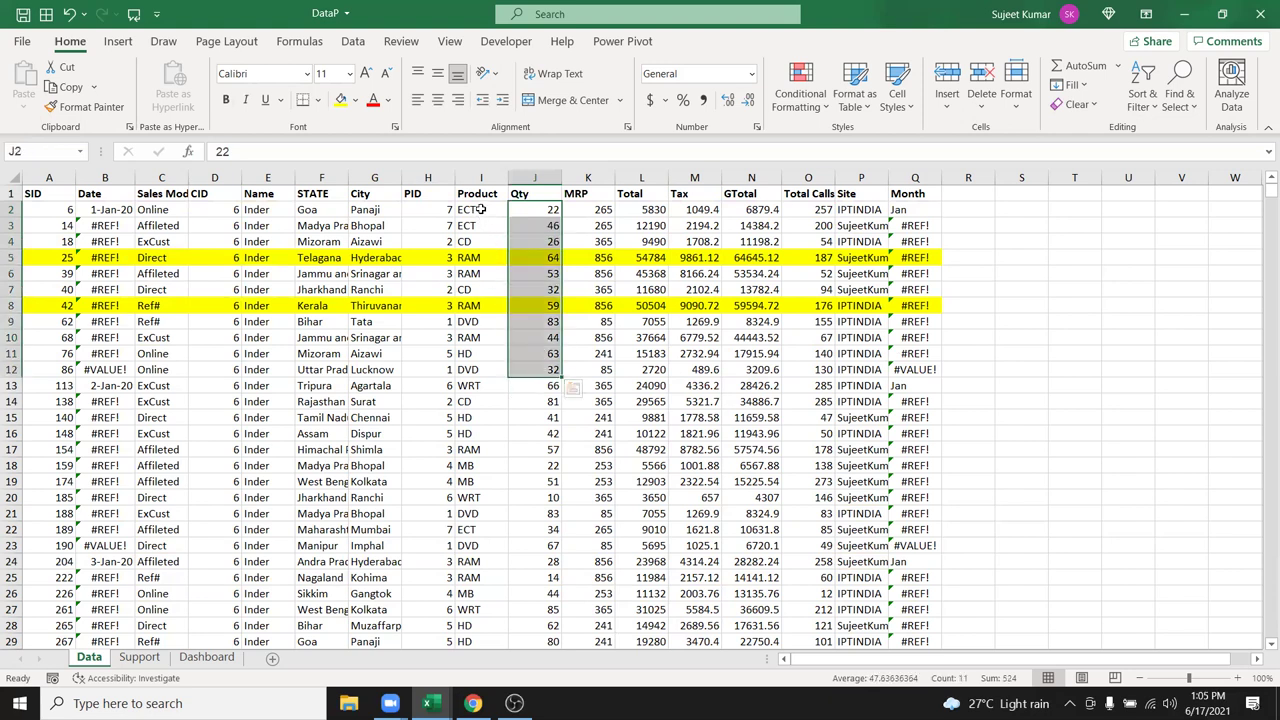
click(481, 209)
click(267, 207)
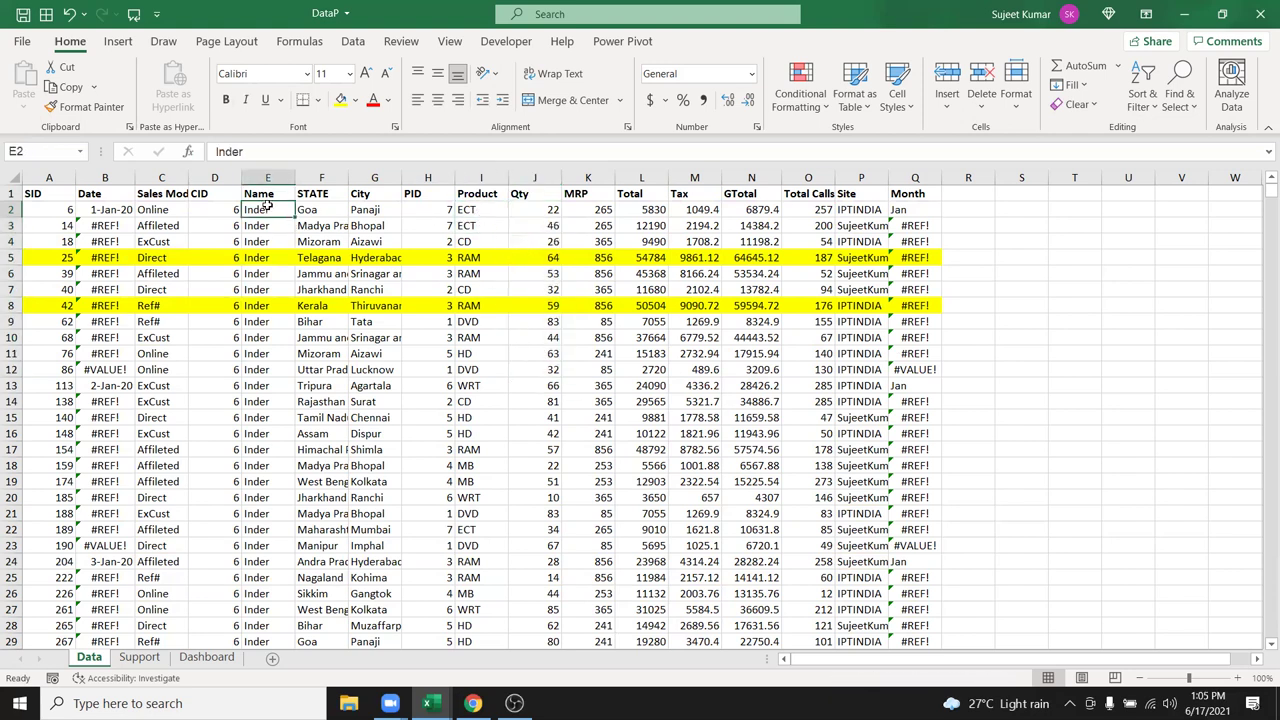
- Sort by Name, then Product, then Qty smallest to largest
click(1142, 95)
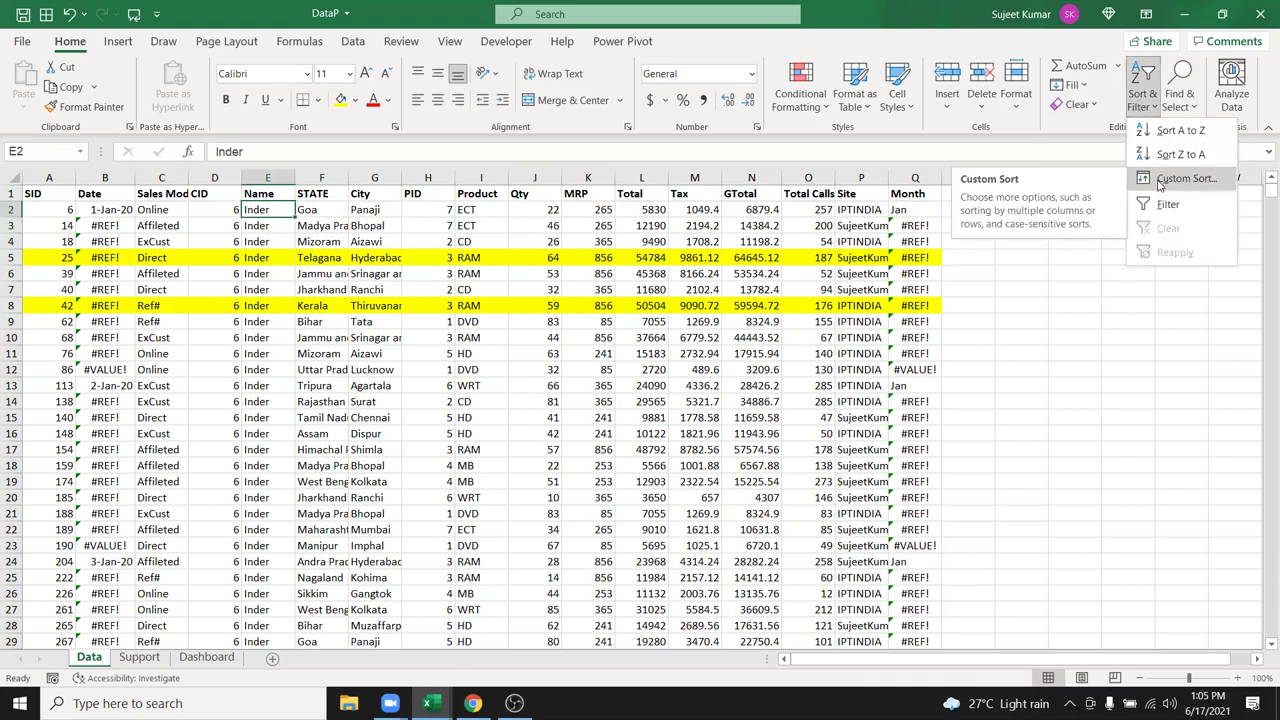
click(1185, 178)
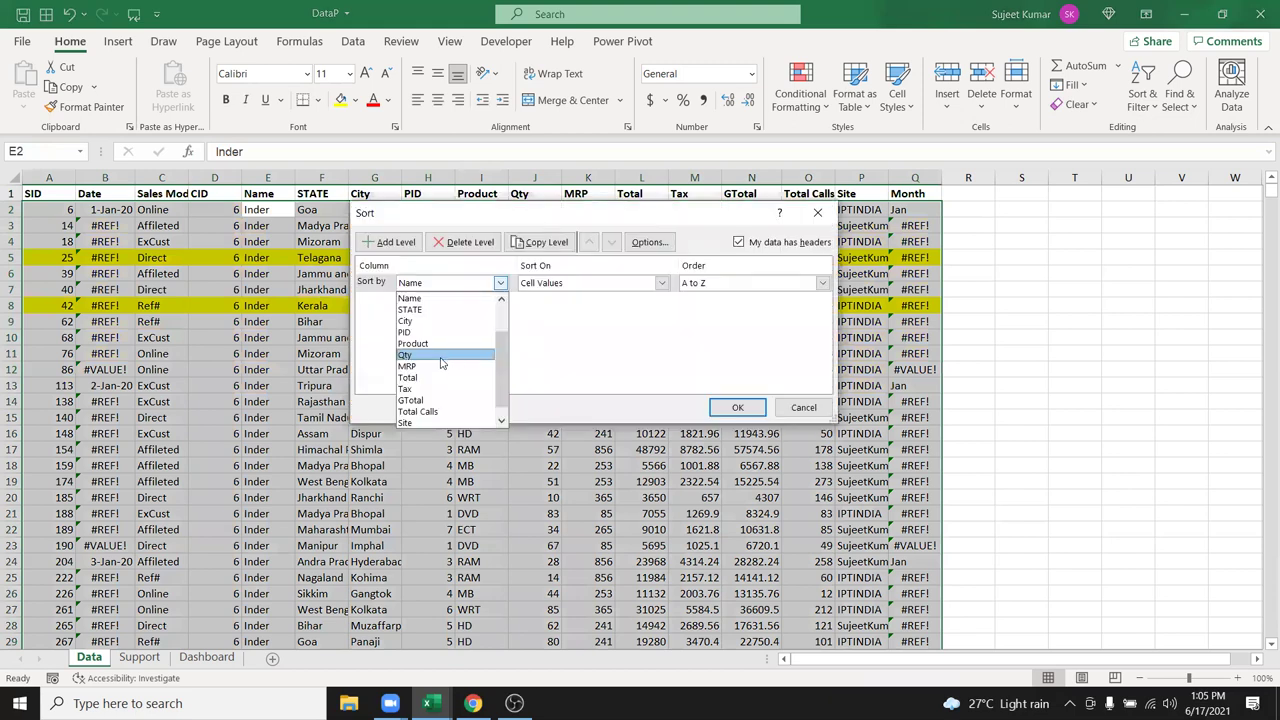
click(430, 270)
click(392, 243)
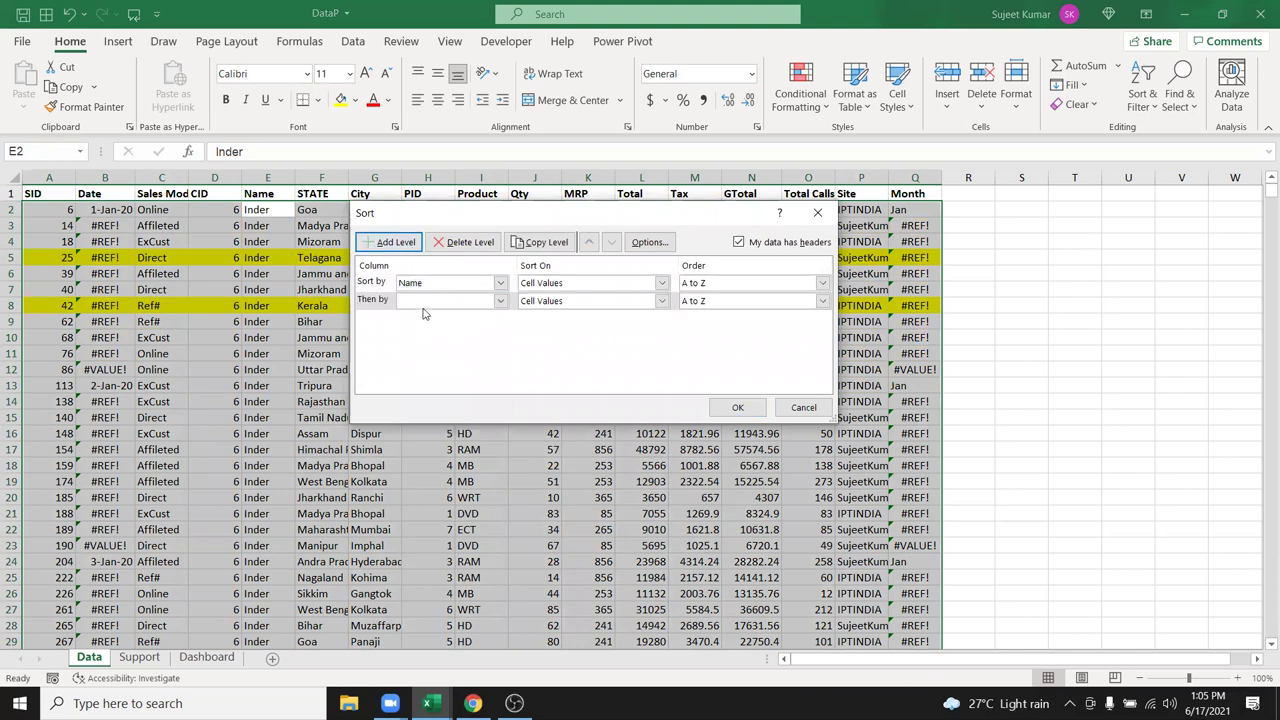
click(424, 301)
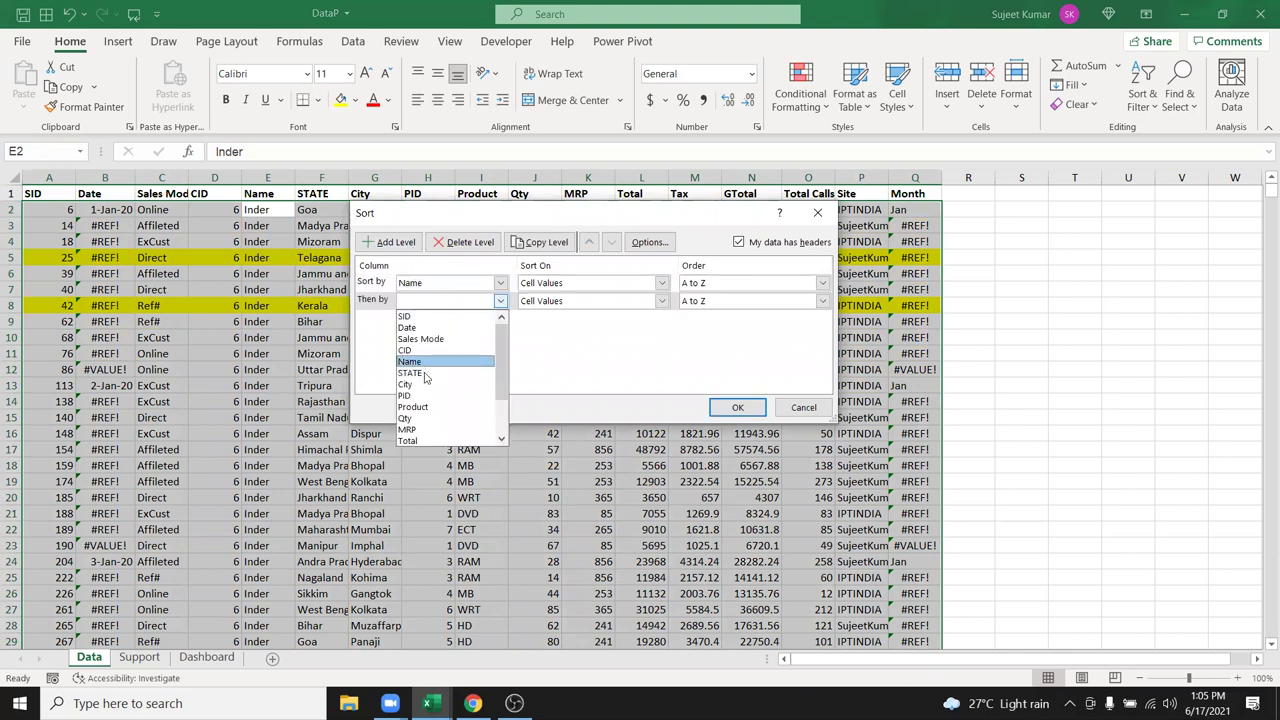
click(426, 408)
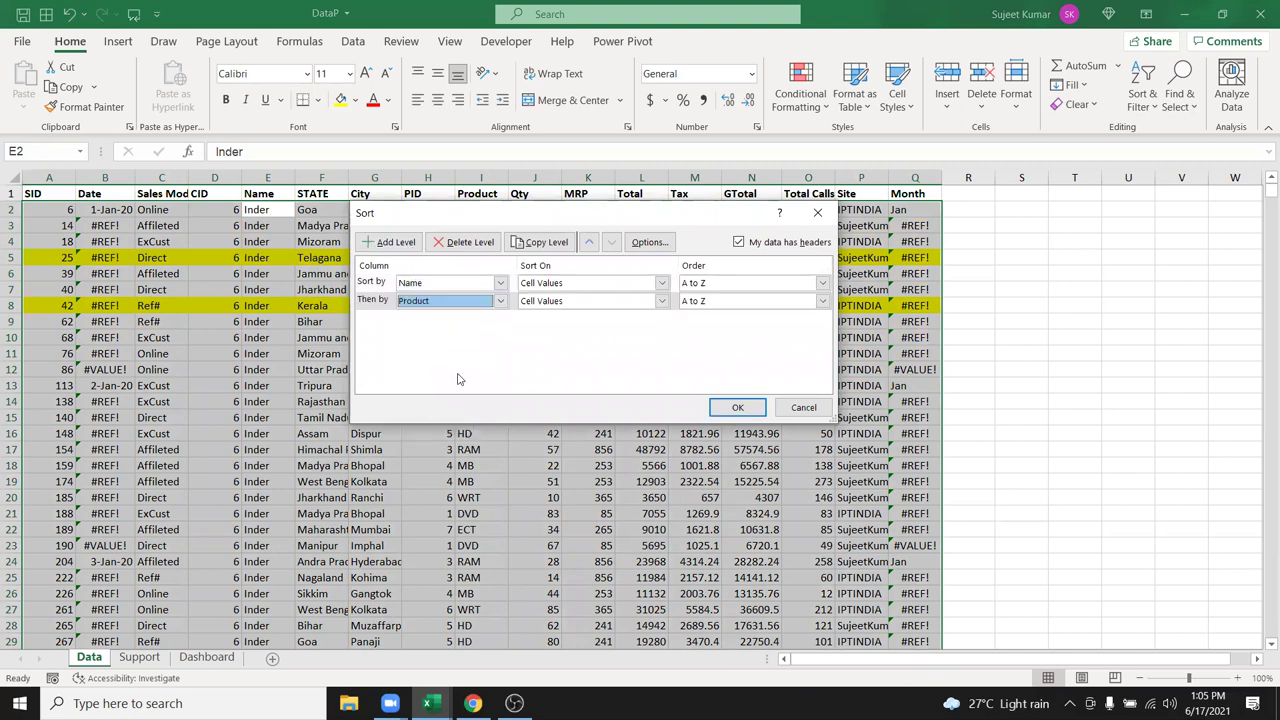
click(410, 245)
click(429, 320)
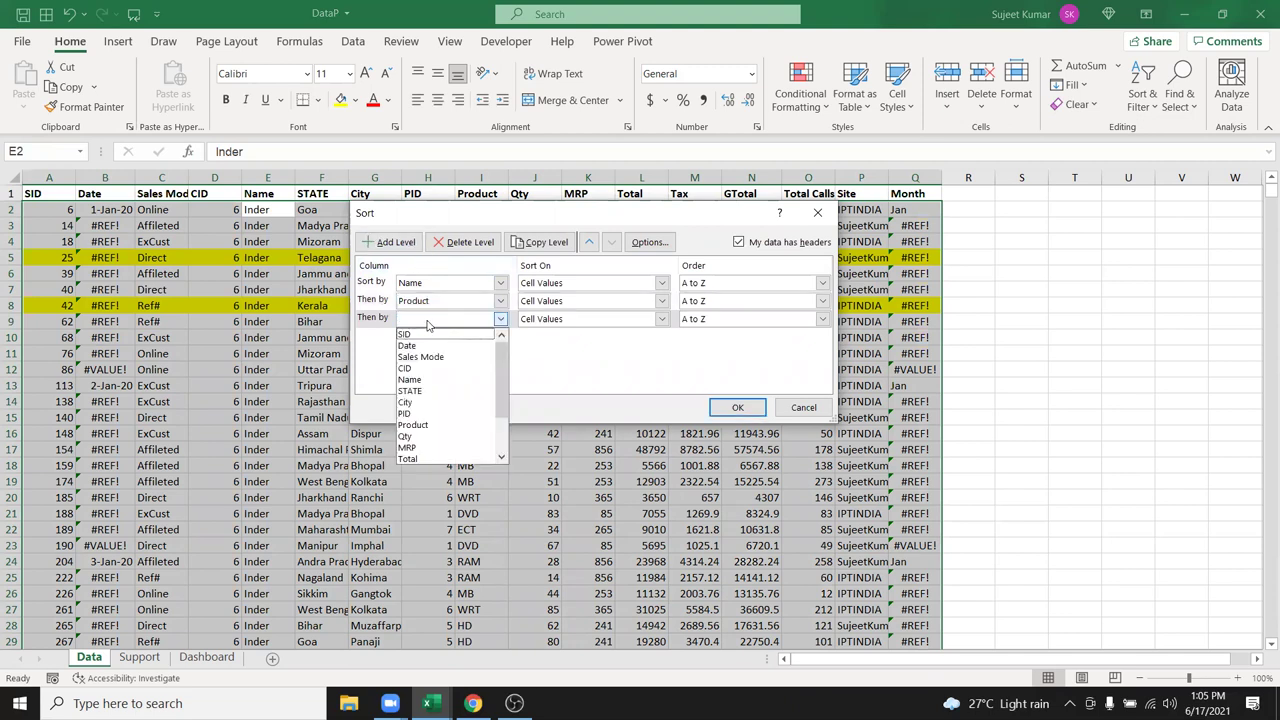
click(440, 437)
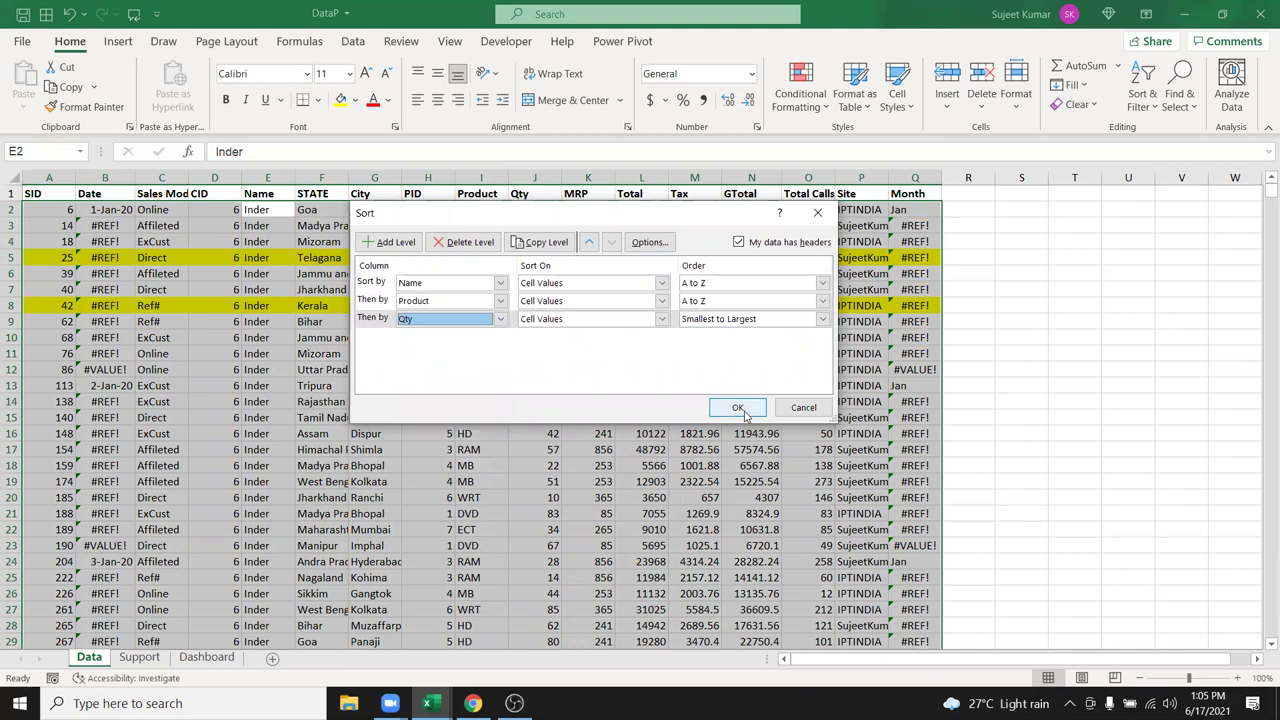
click(737, 407)
- Inspect the grouped Inder names, CD products and Qty values of 24
drag(268, 208, 268, 358)
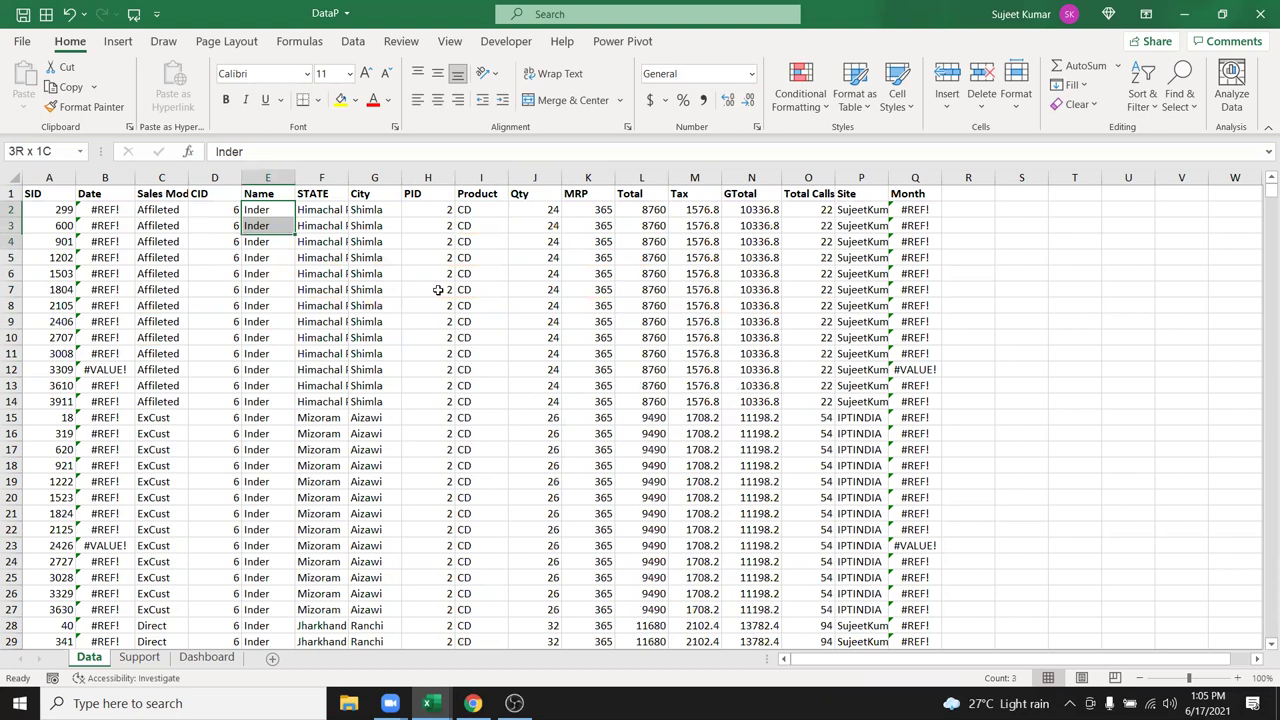
drag(487, 214, 491, 347)
drag(553, 242, 554, 320)
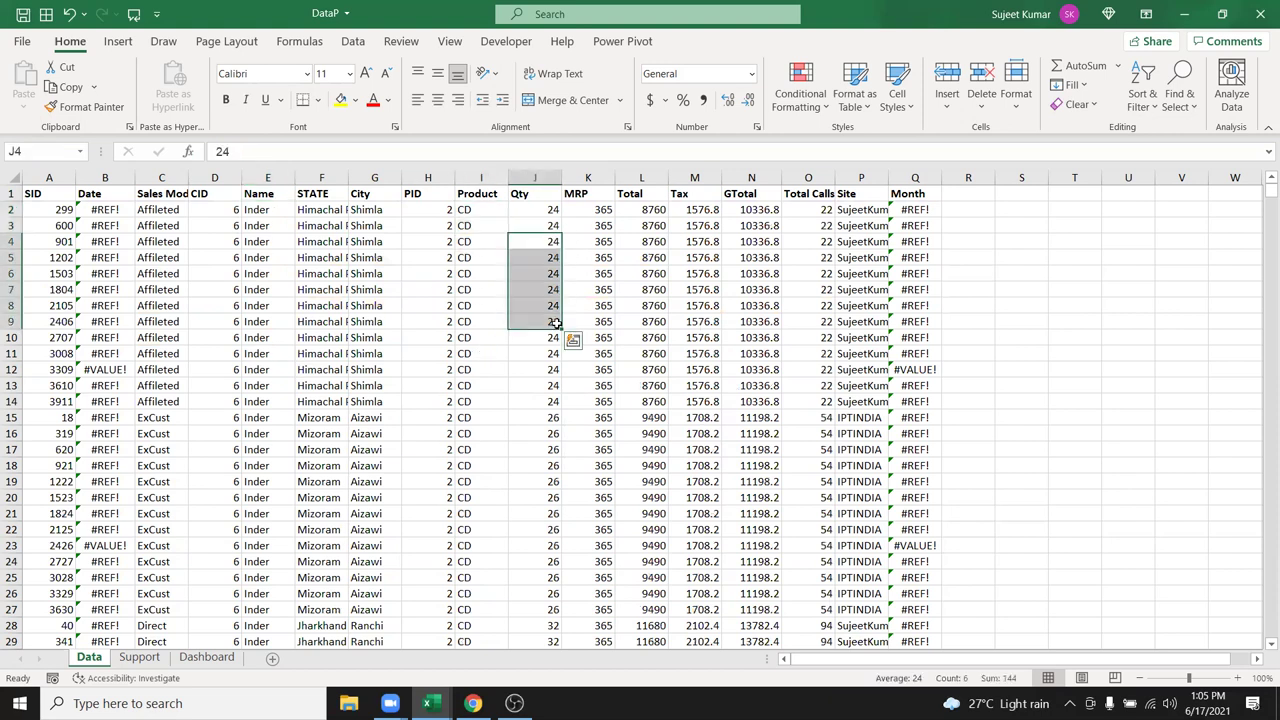
click(272, 257)
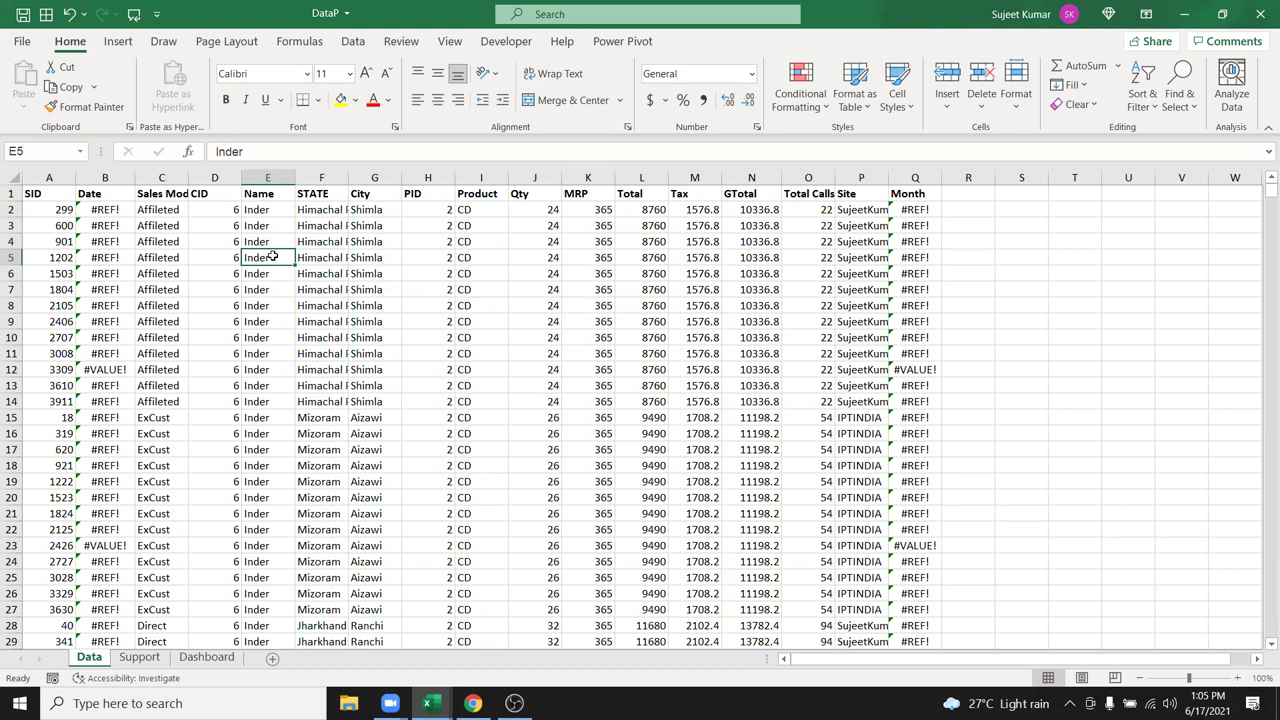
- Undo both sorts to restore SID order and begin editing the Month formula in Q2
key(ctrl+z)
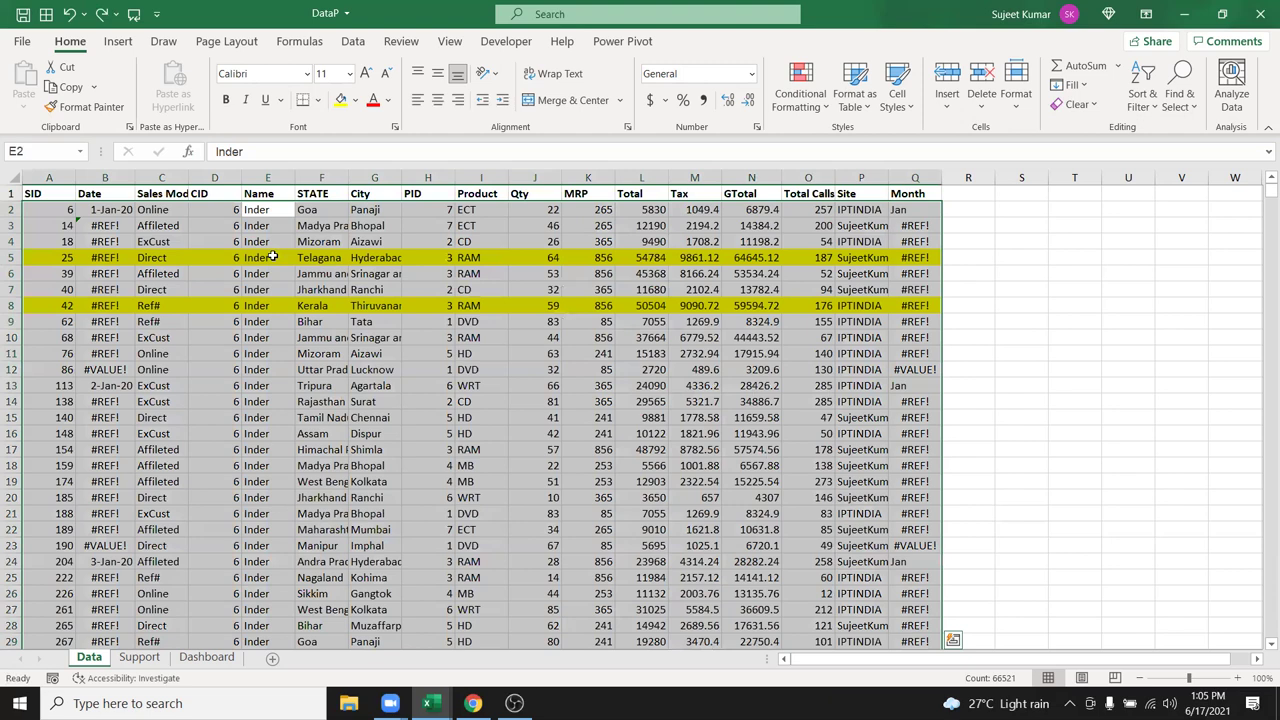
key(ctrl+z)
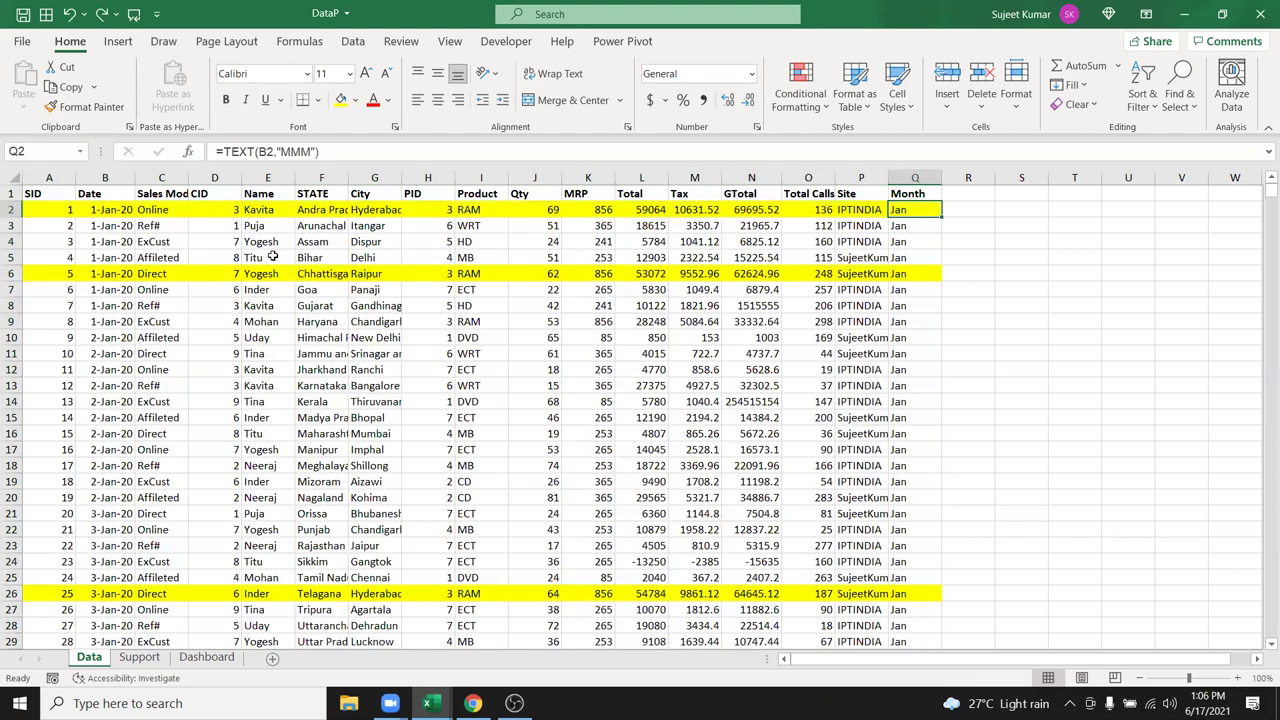
key(ctrl+Home)
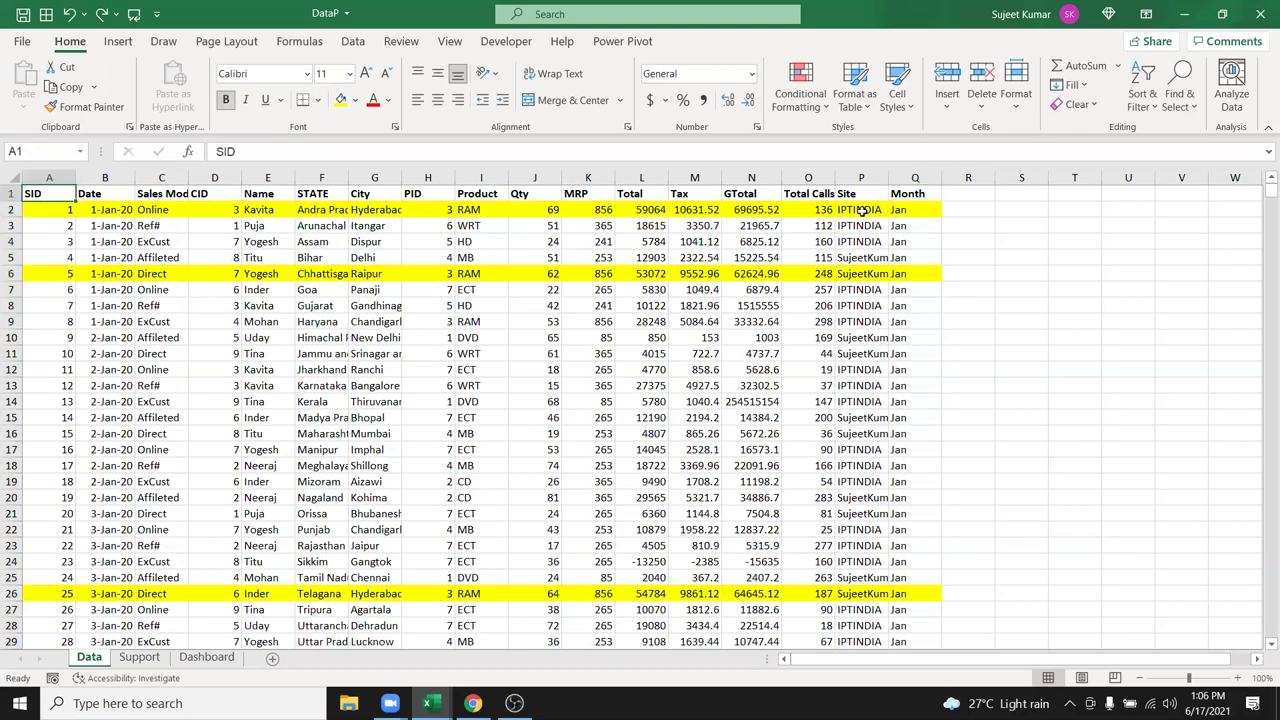
click(917, 209)
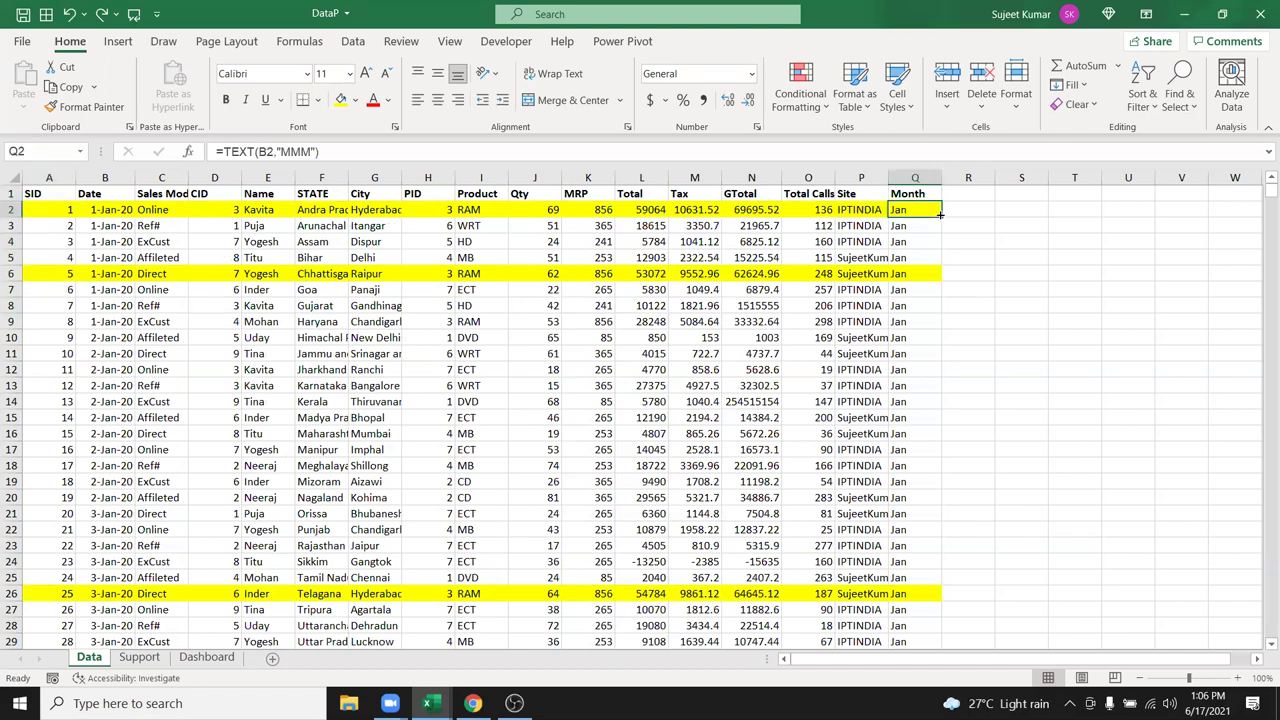
double_click(940, 213)
- Enter JAN in Q2 and fill the Month column down with a month series
key(Return)
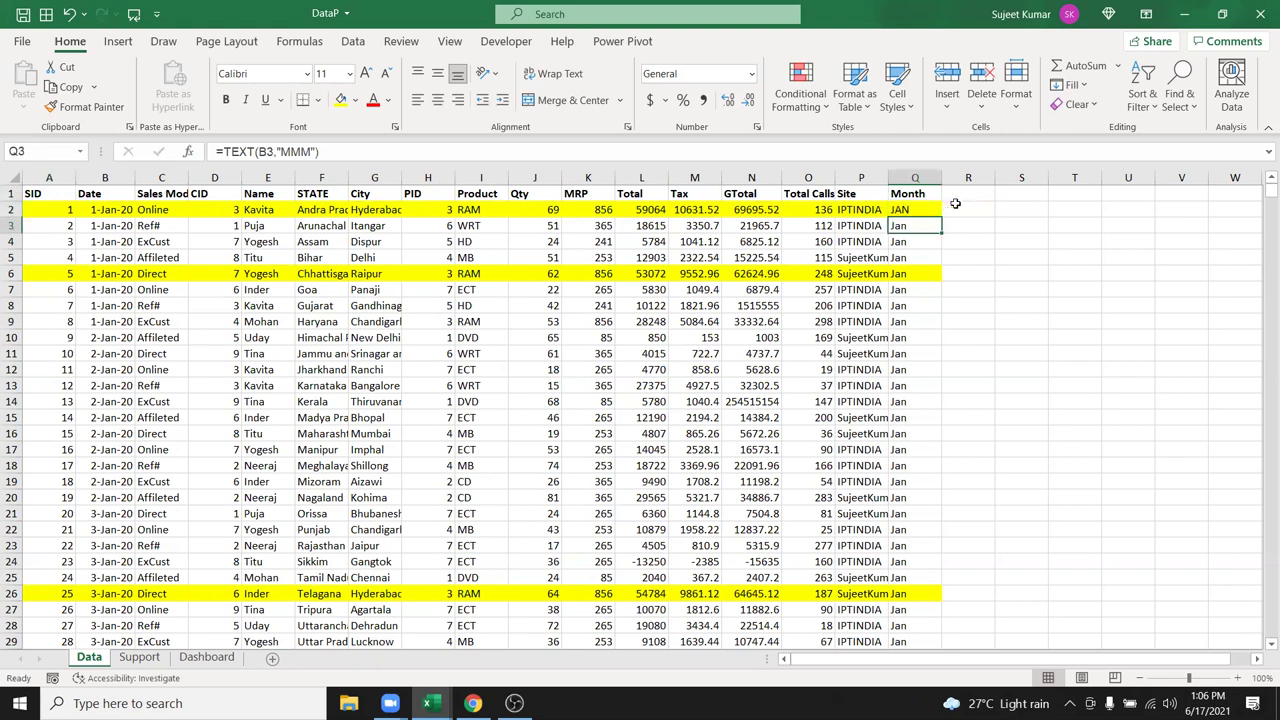
click(930, 209)
double_click(941, 217)
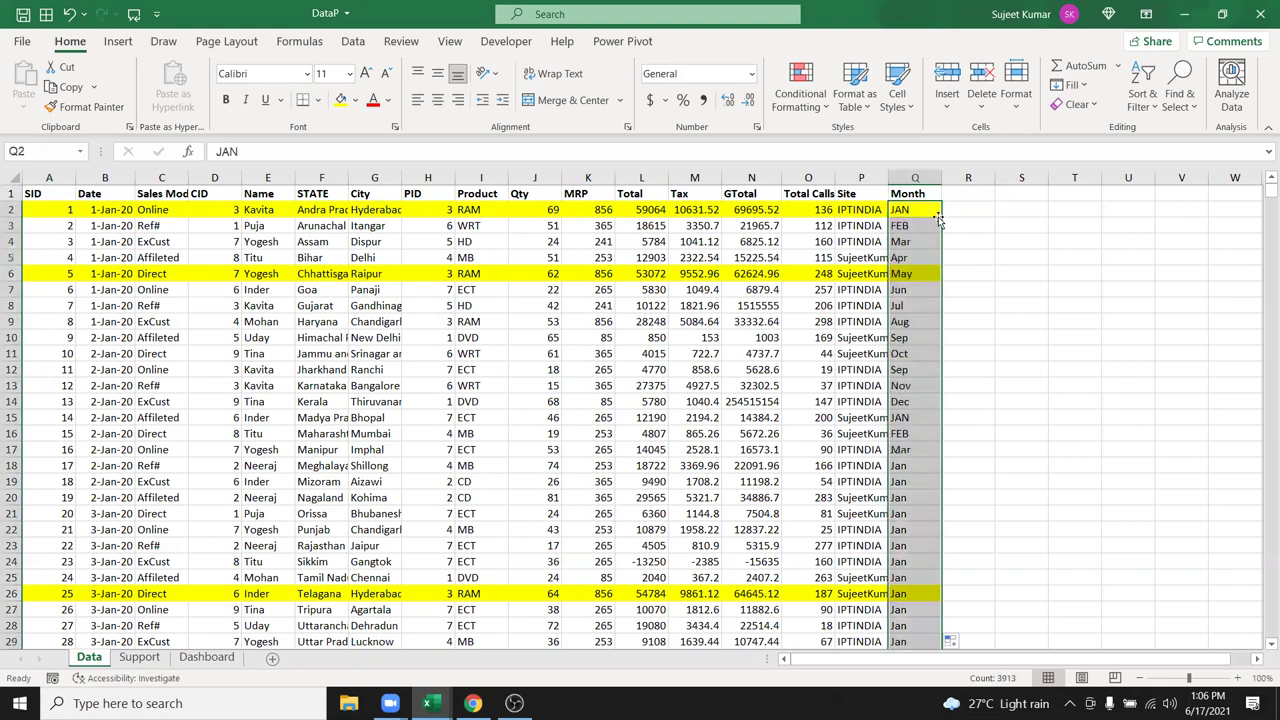
click(740, 193)
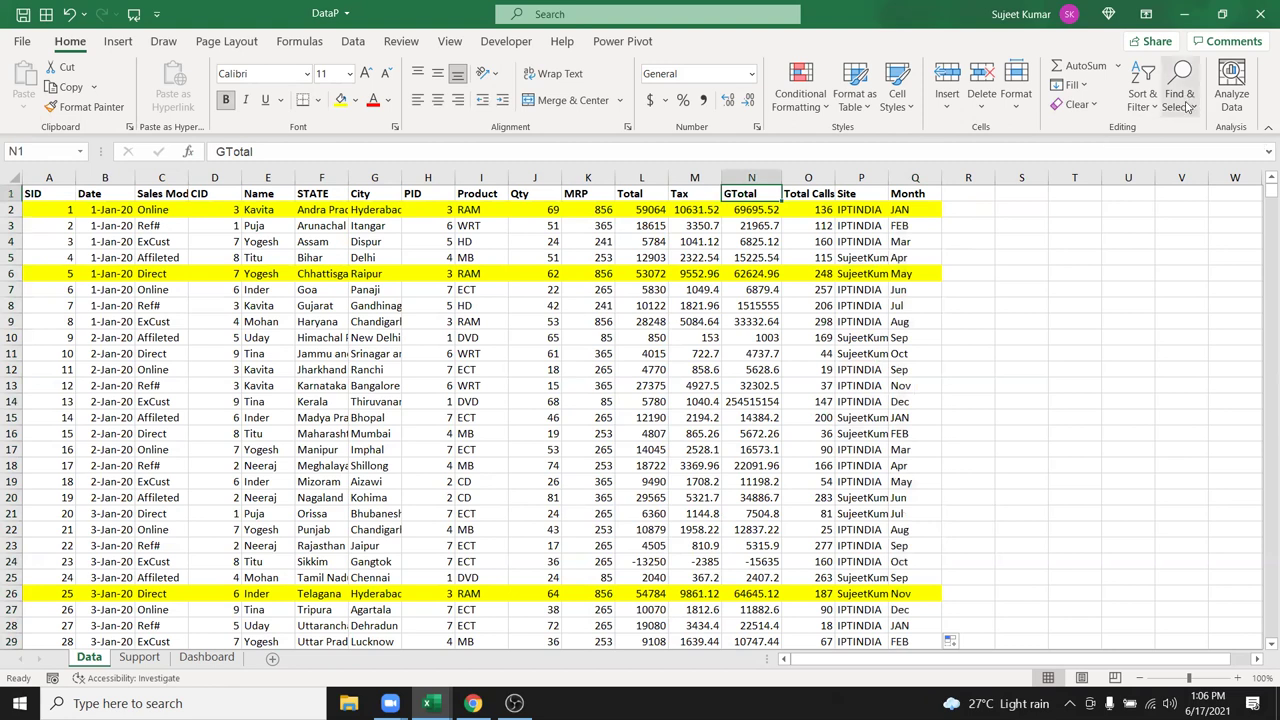
- Custom-sort the table by Month A to Z and scroll through the results
click(1190, 106)
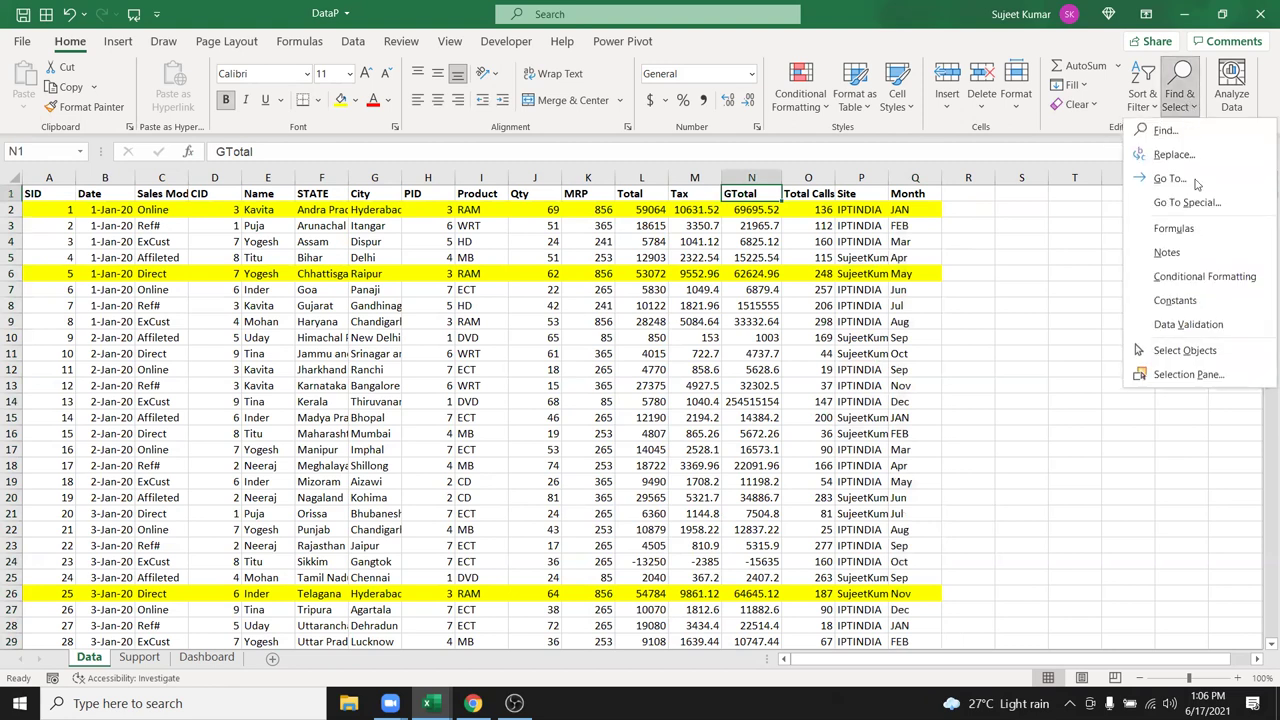
click(1148, 102)
click(1163, 179)
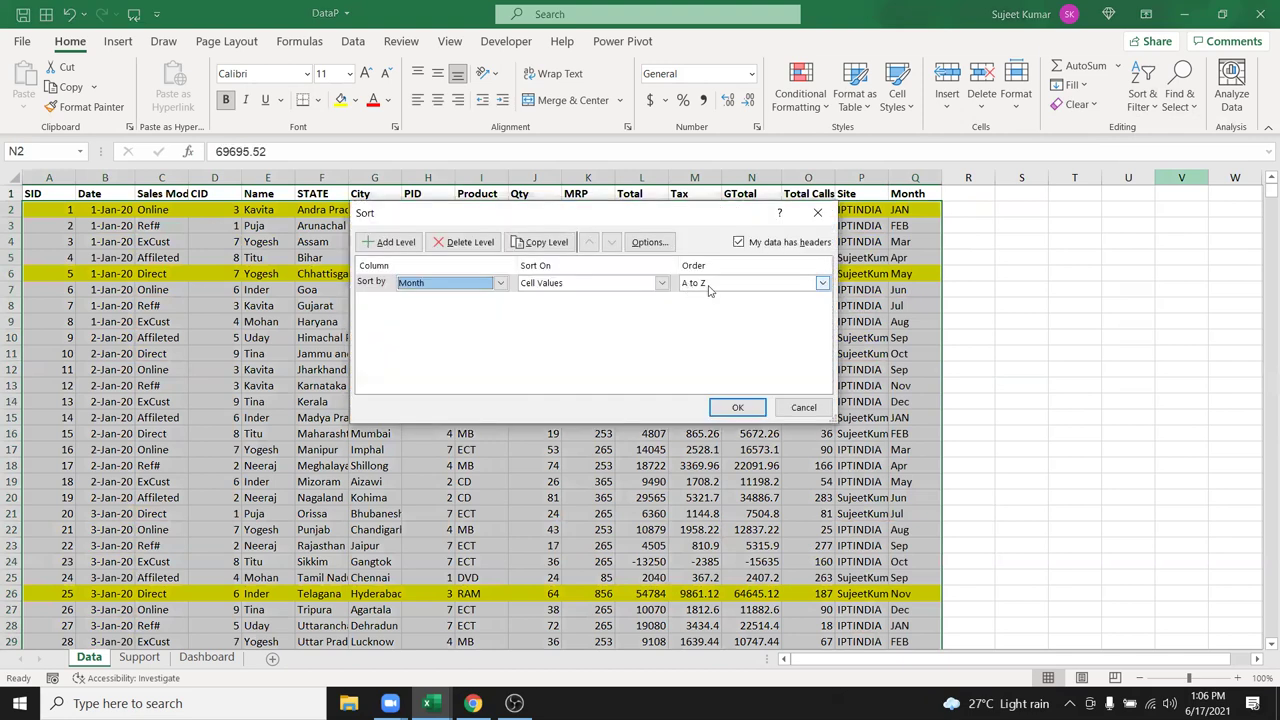
click(731, 406)
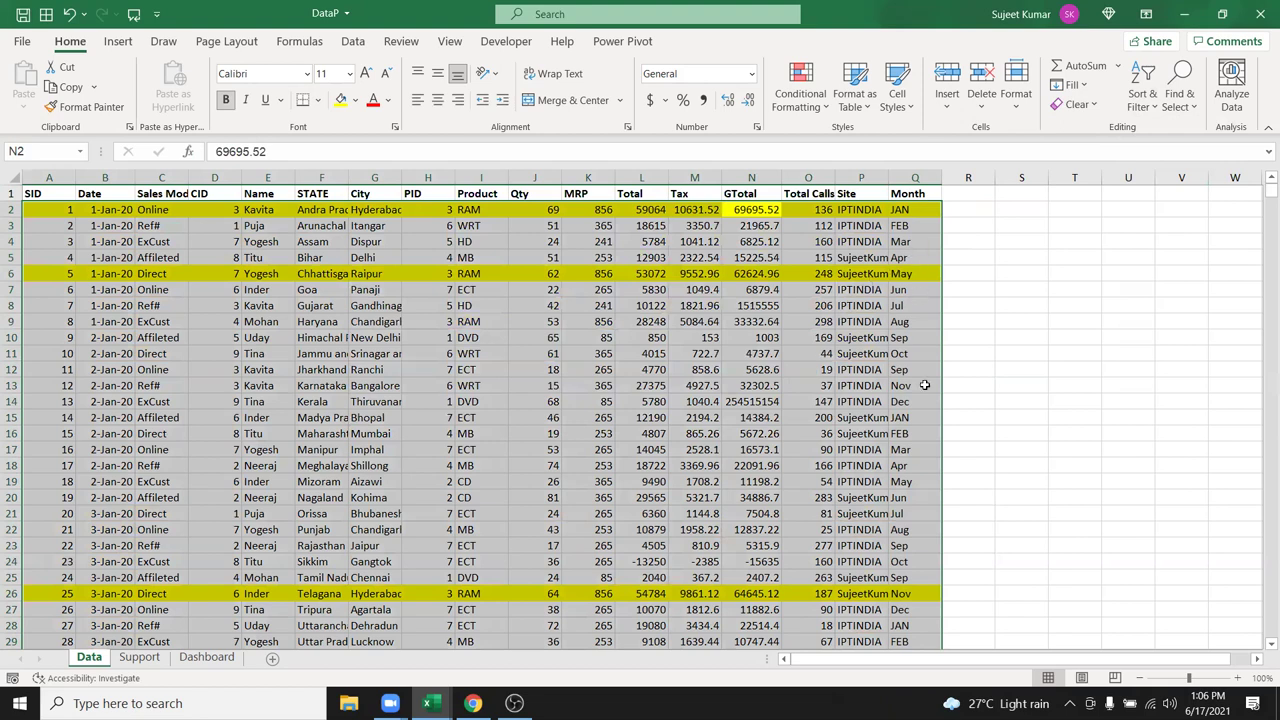
scroll(920, 510, down, 20)
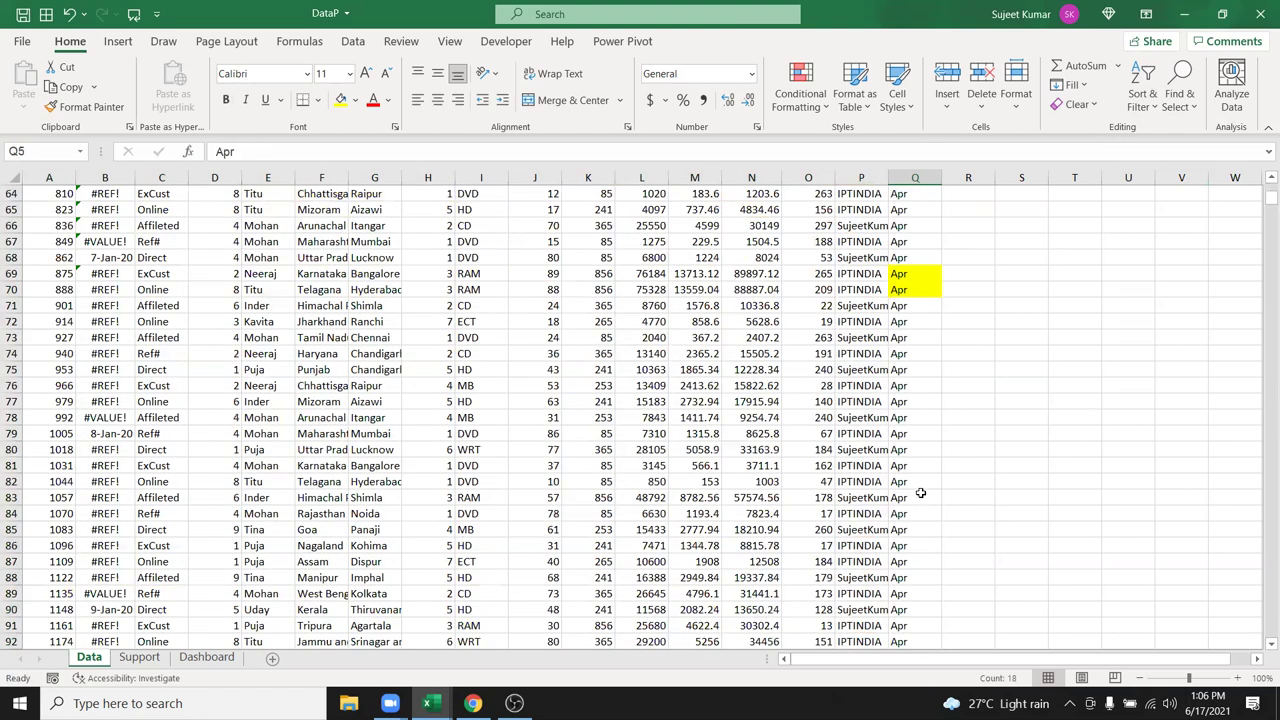
scroll(916, 492, down, 20)
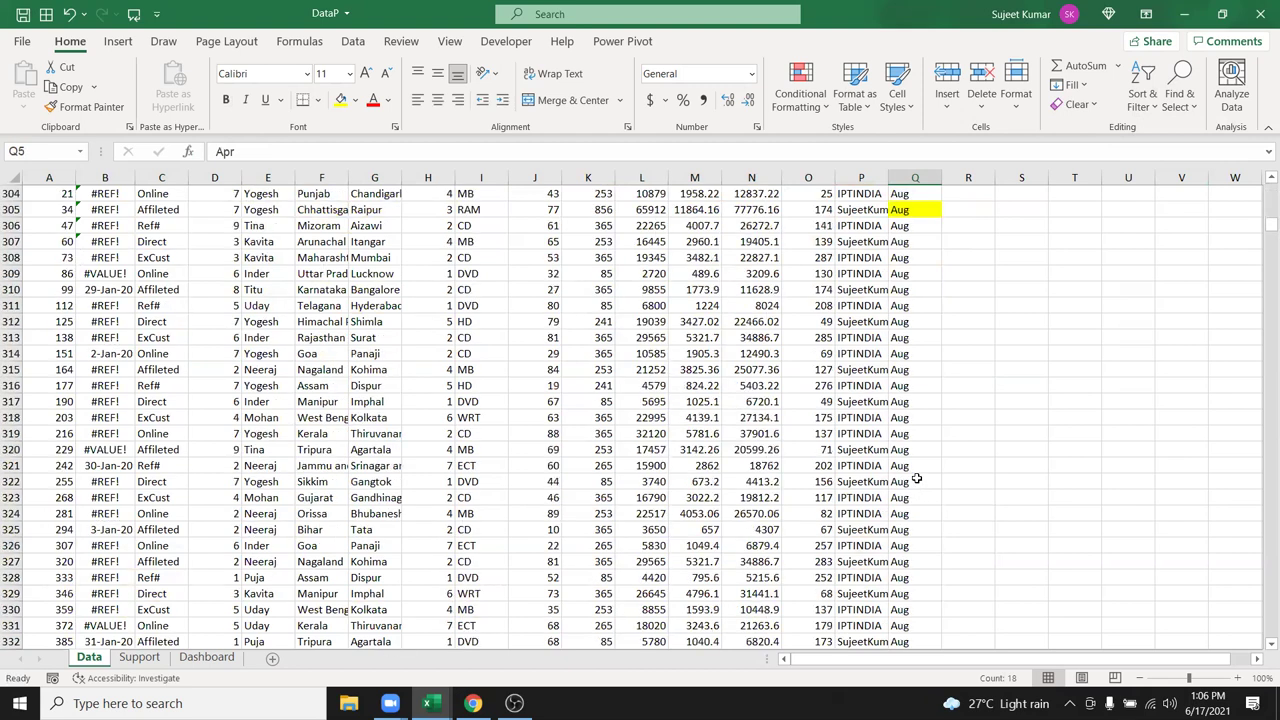
scroll(916, 478, down, 20)
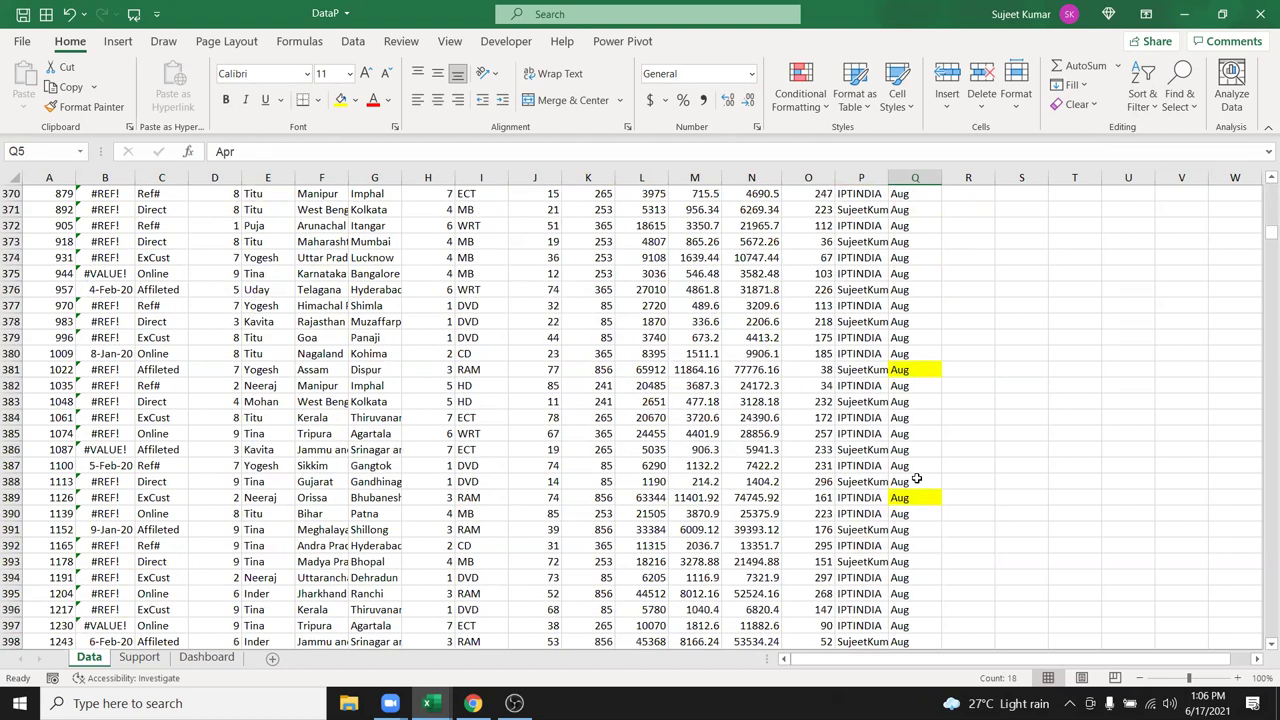
key(ctrl+Up)
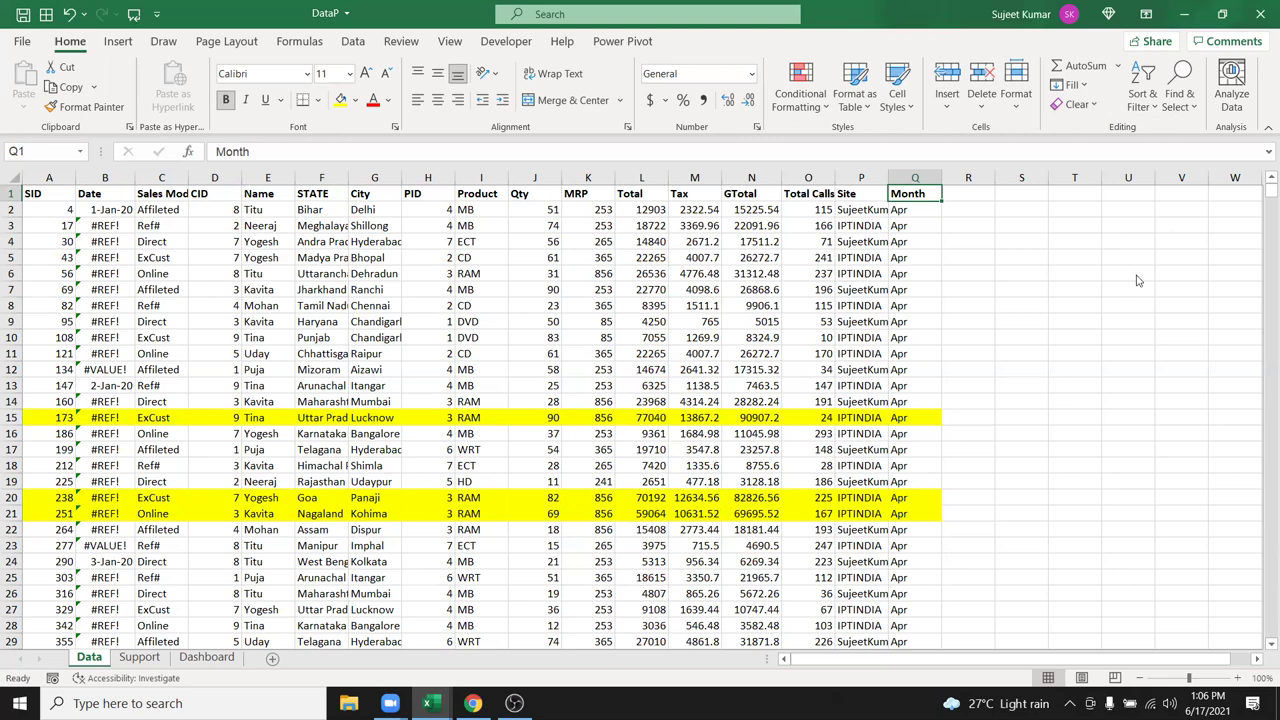
- Custom-sort the table by Month using the Jan, Feb, Mar… custom list
click(1117, 65)
click(1150, 85)
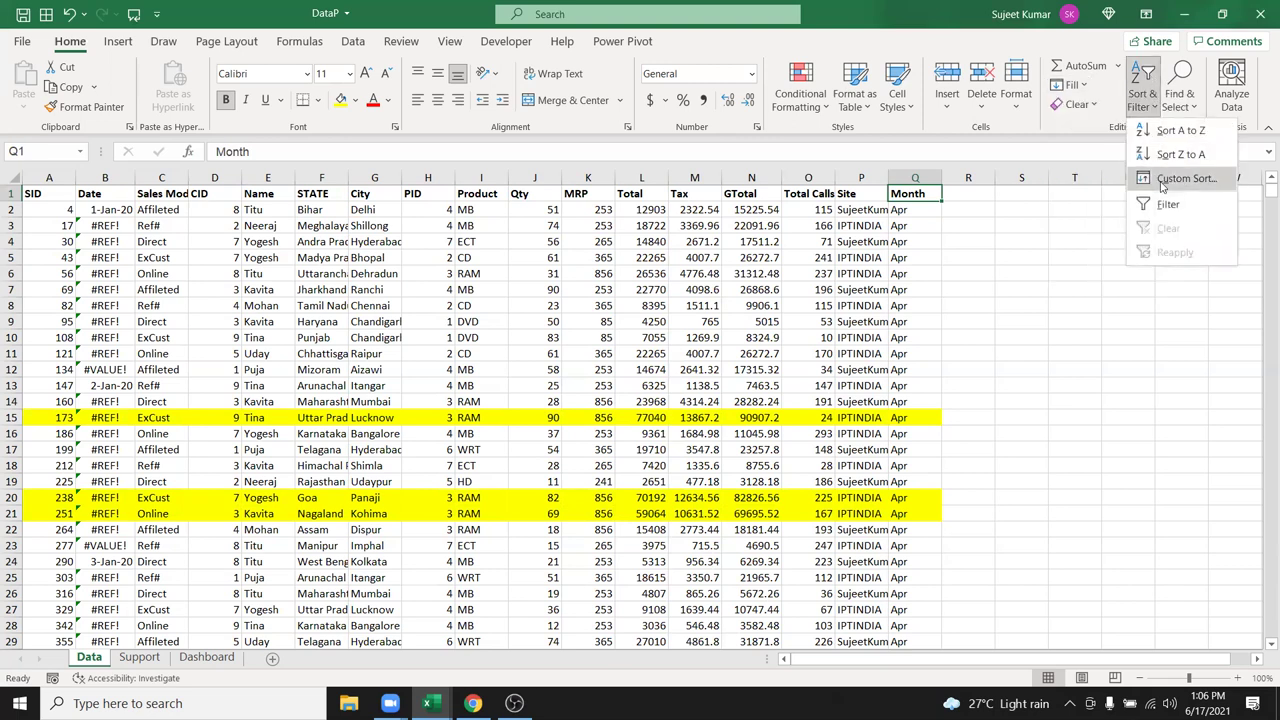
click(1185, 178)
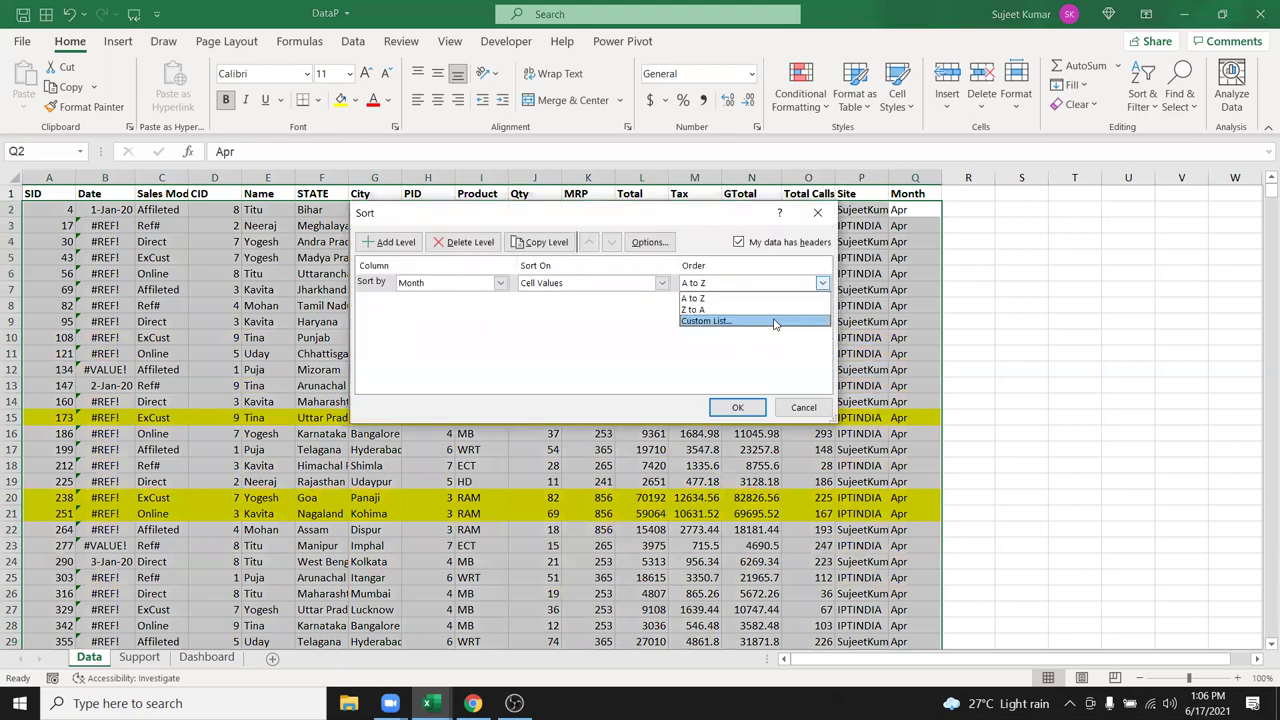
click(773, 321)
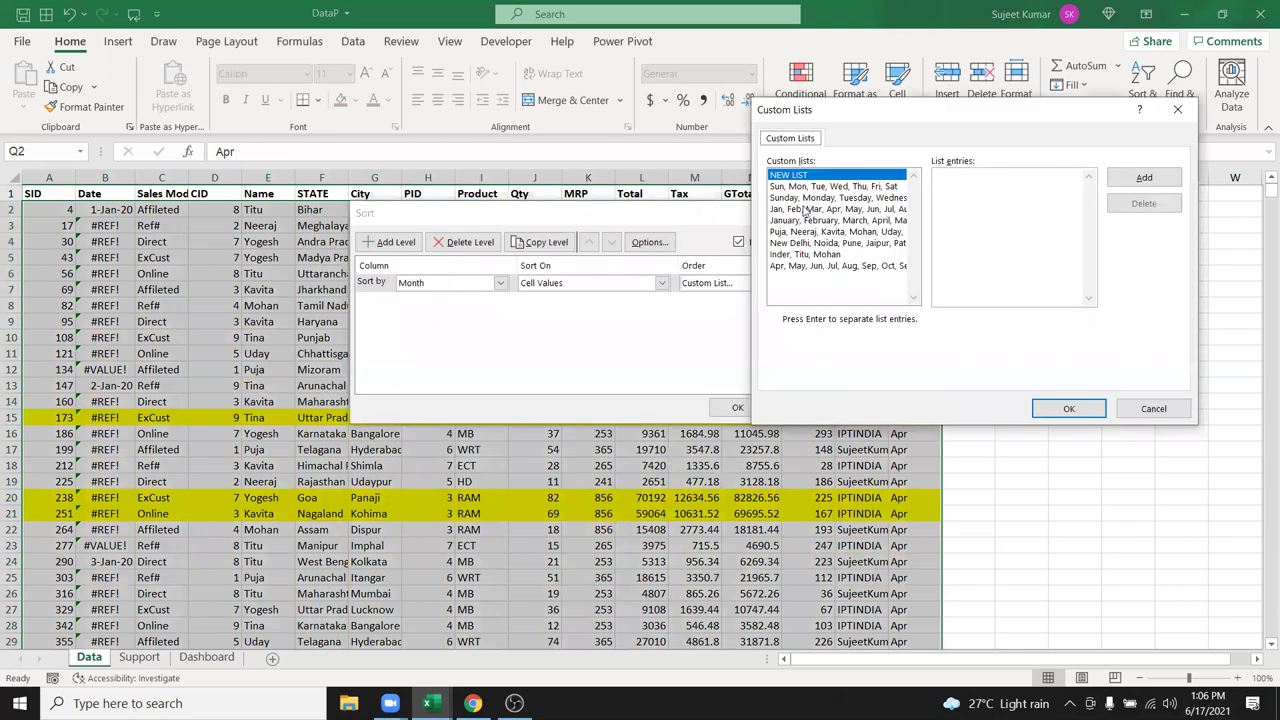
click(790, 209)
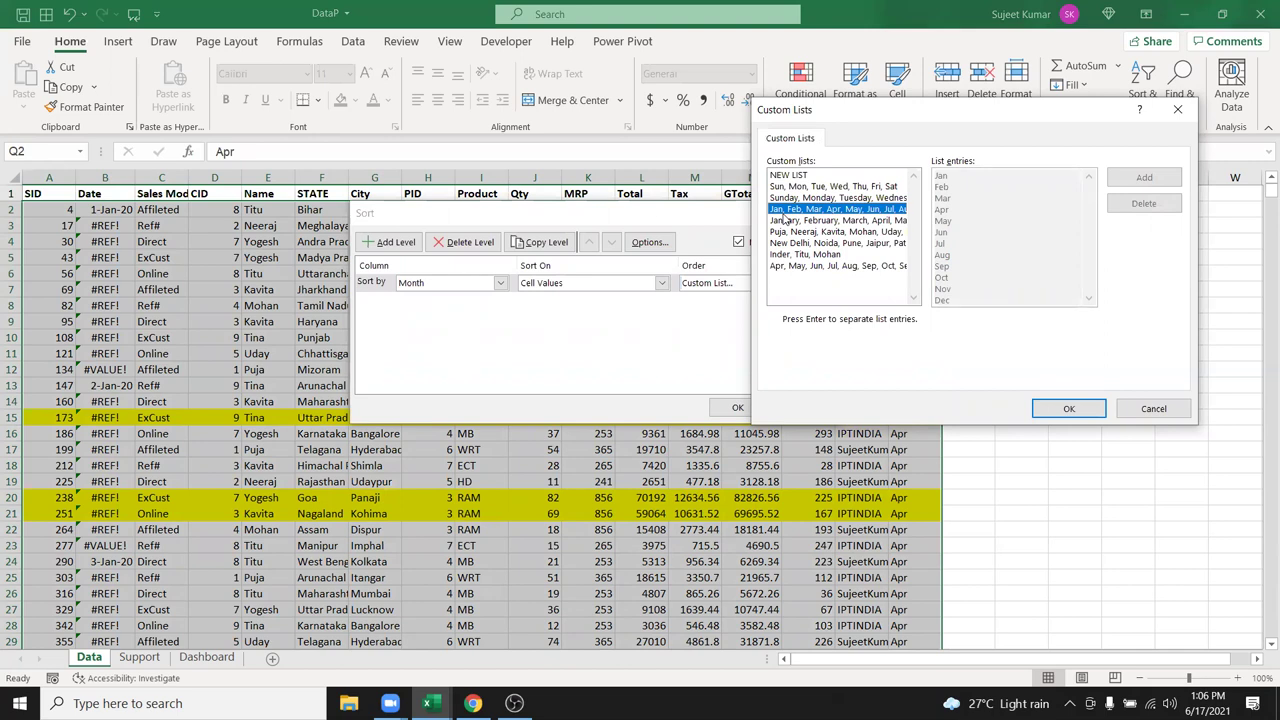
click(1069, 410)
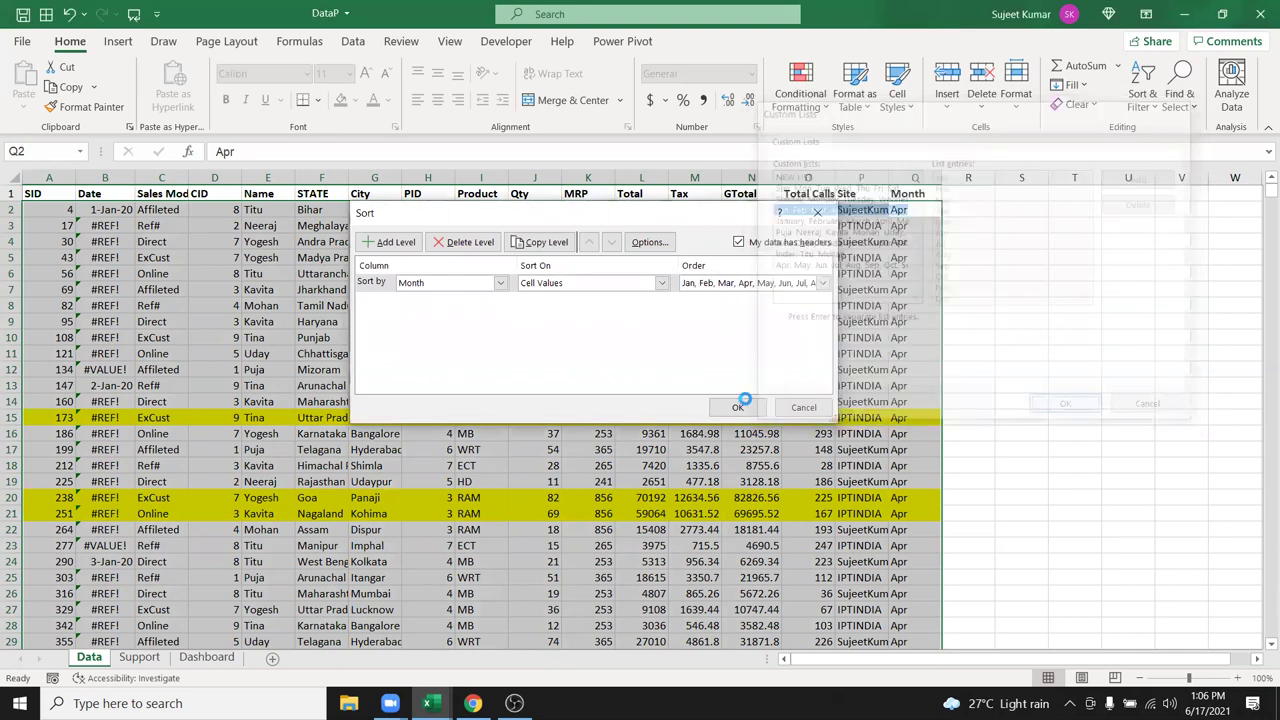
click(740, 405)
- Scroll down to find where the FEB rows begin, then return to the top
click(904, 313)
scroll(907, 345, down, 16)
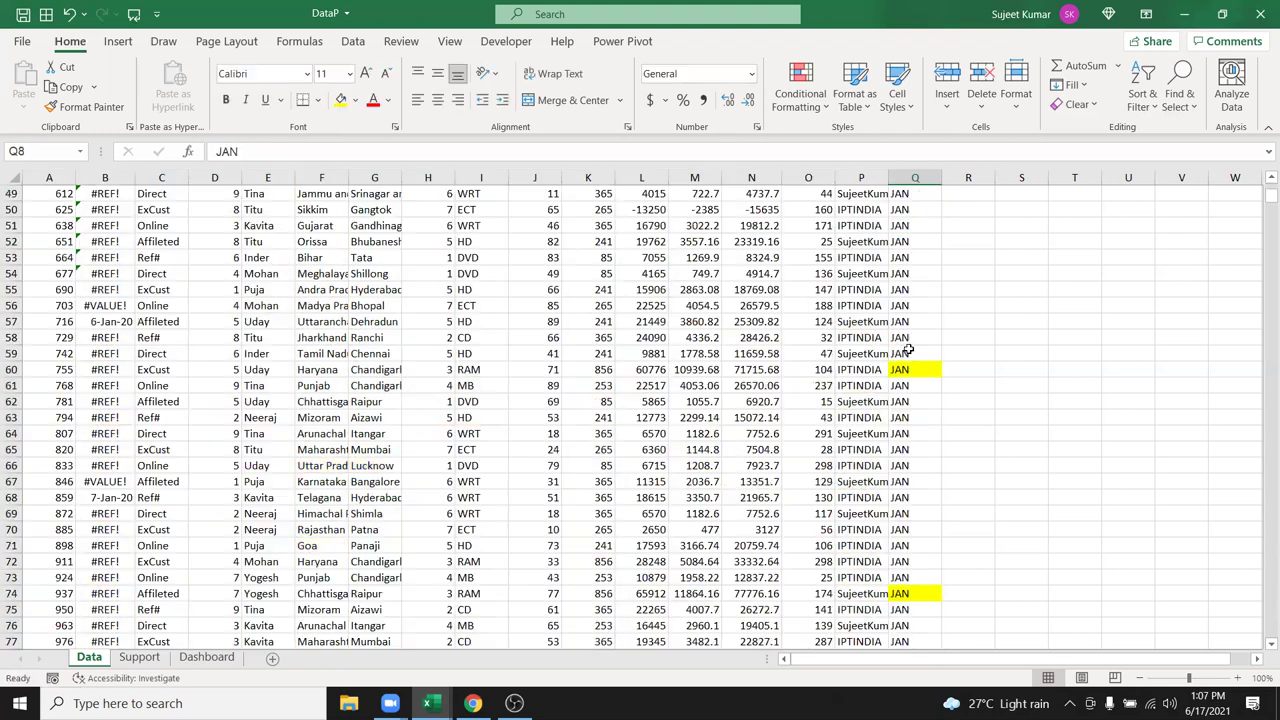
scroll(911, 349, down, 20)
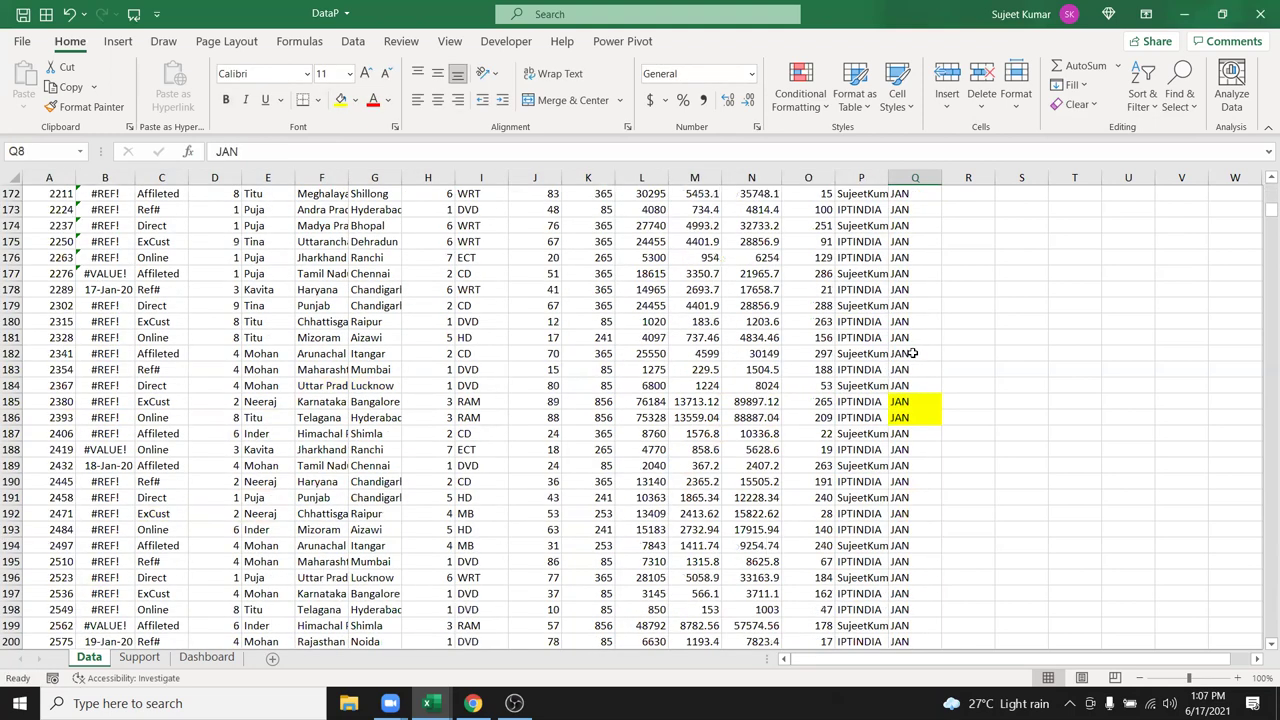
scroll(913, 355, down, 20)
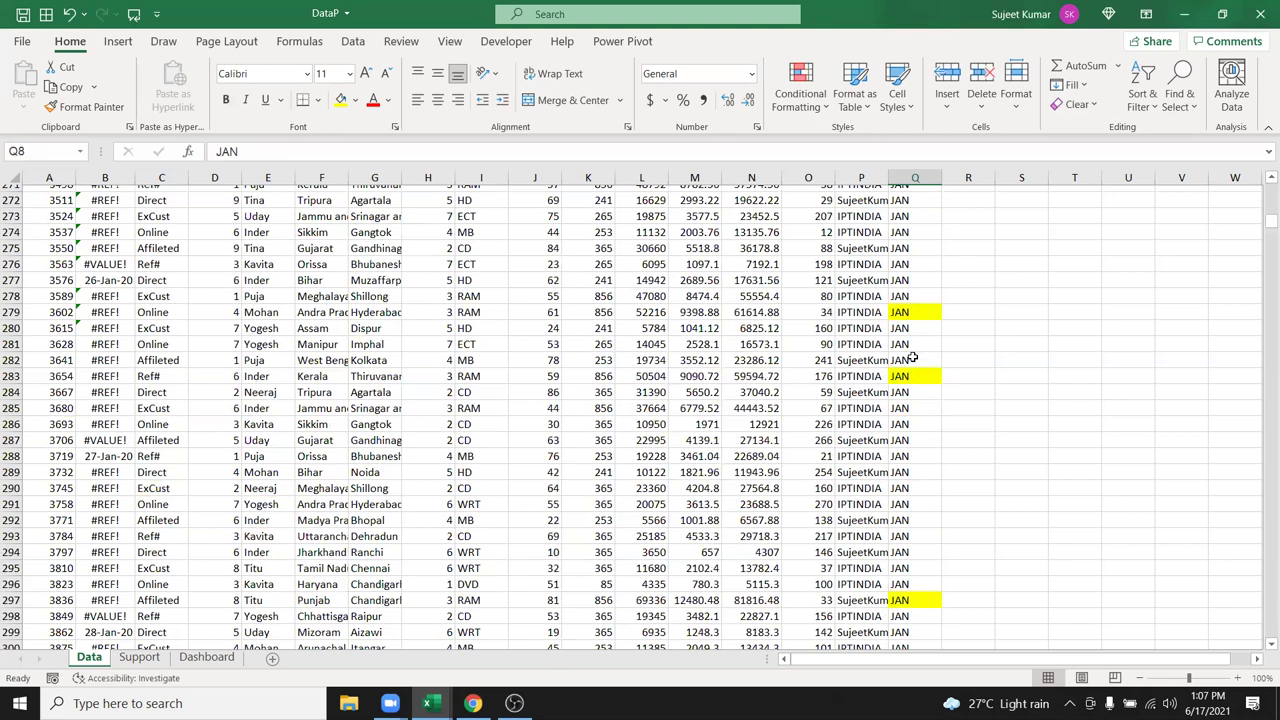
scroll(913, 357, down, 20)
scroll(913, 351, down, 20)
click(915, 353)
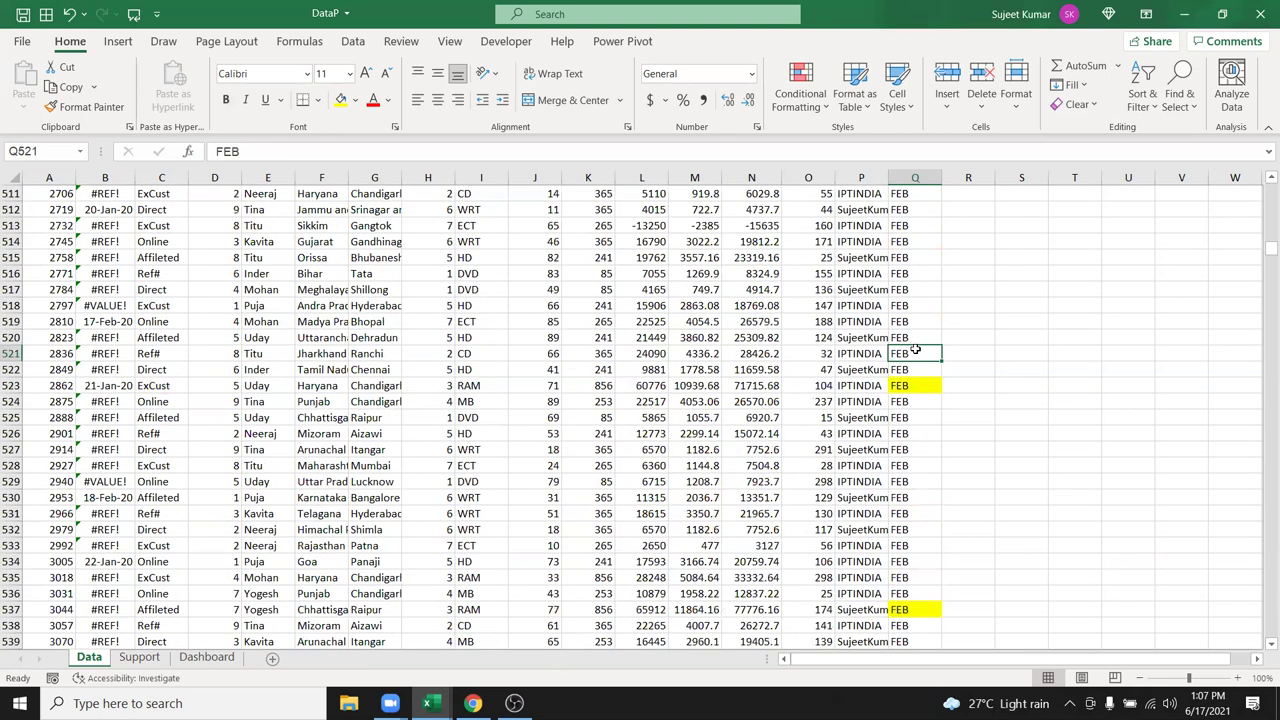
key(ctrl+Up)
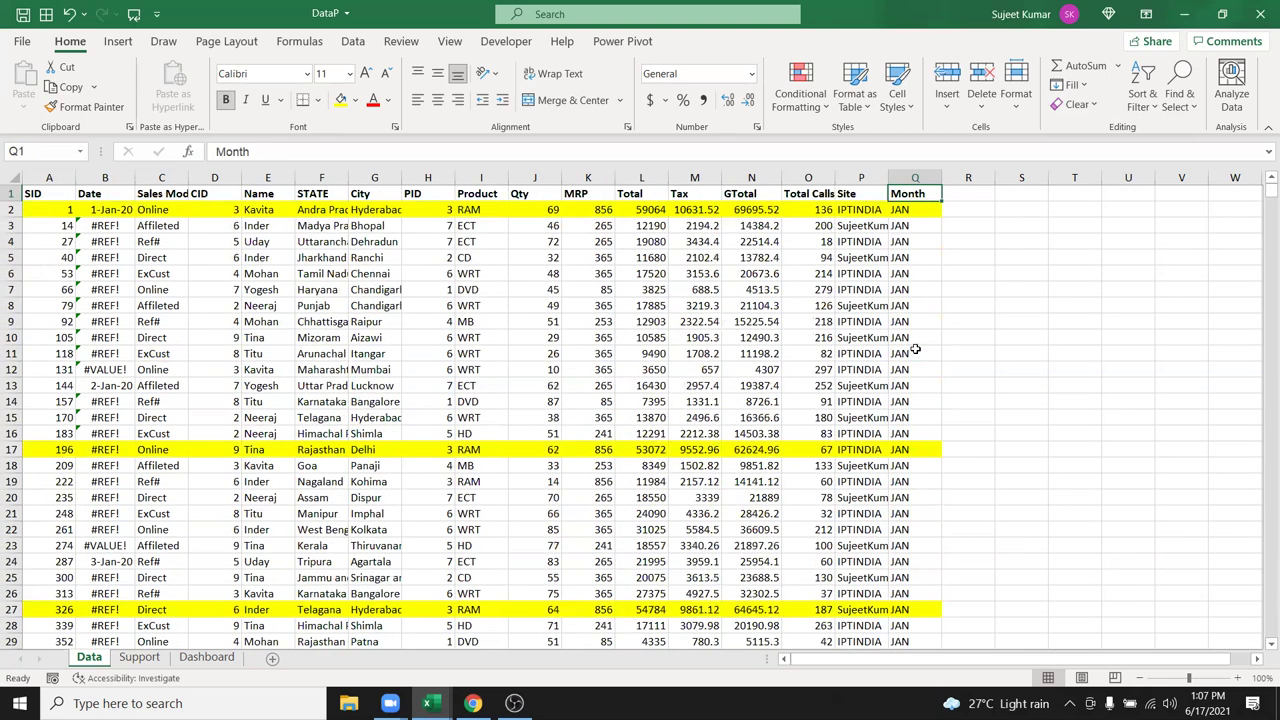
- In Custom Sort's custom lists, add 'Mar' to the end of the April-first month list
click(1158, 106)
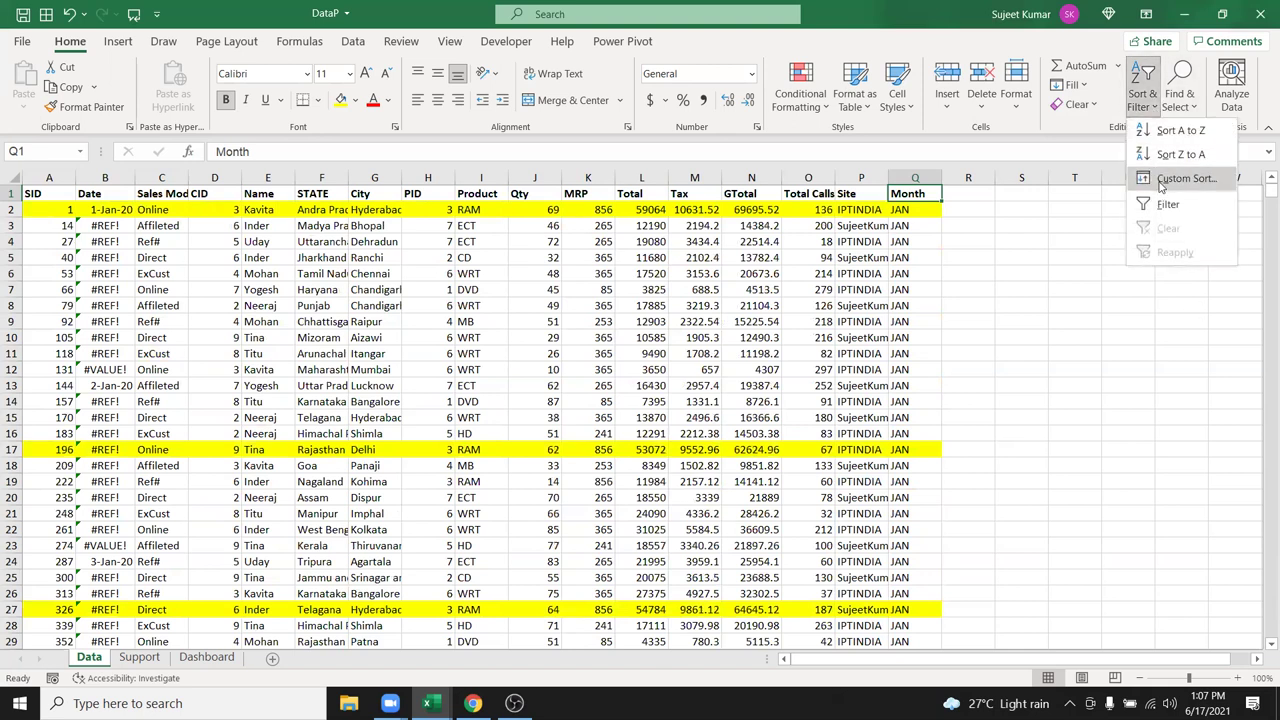
click(1163, 182)
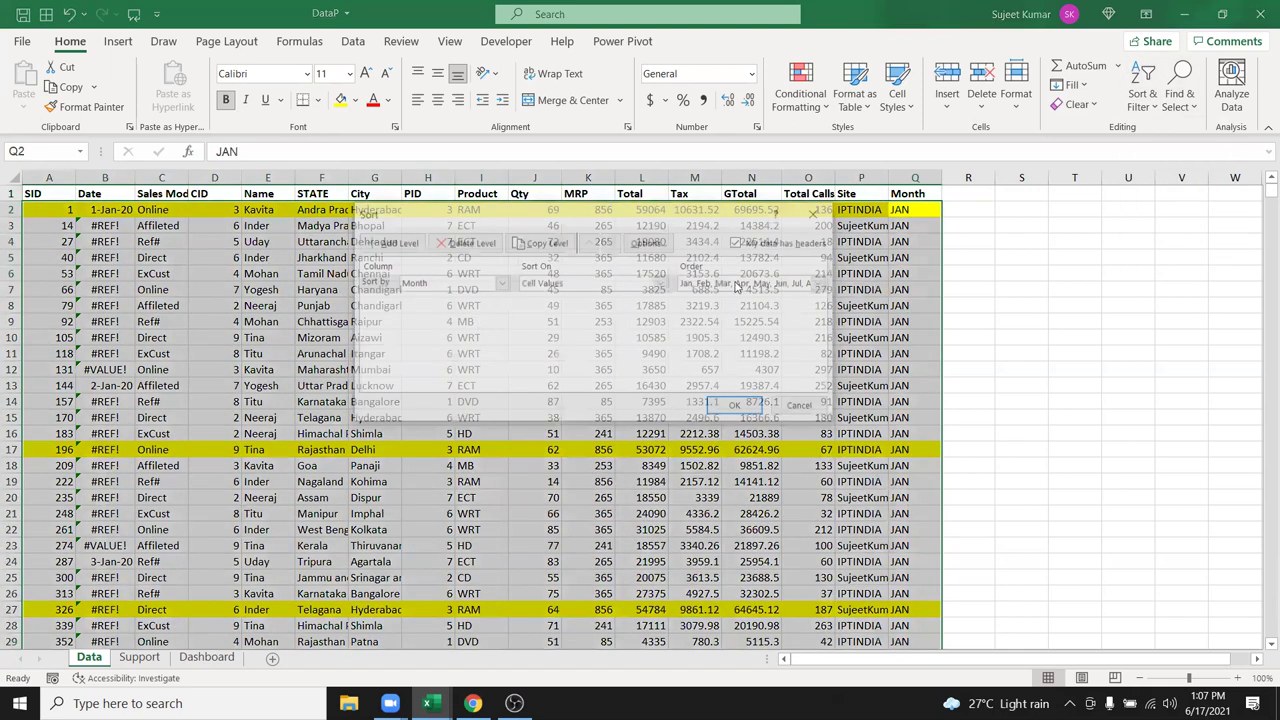
click(422, 307)
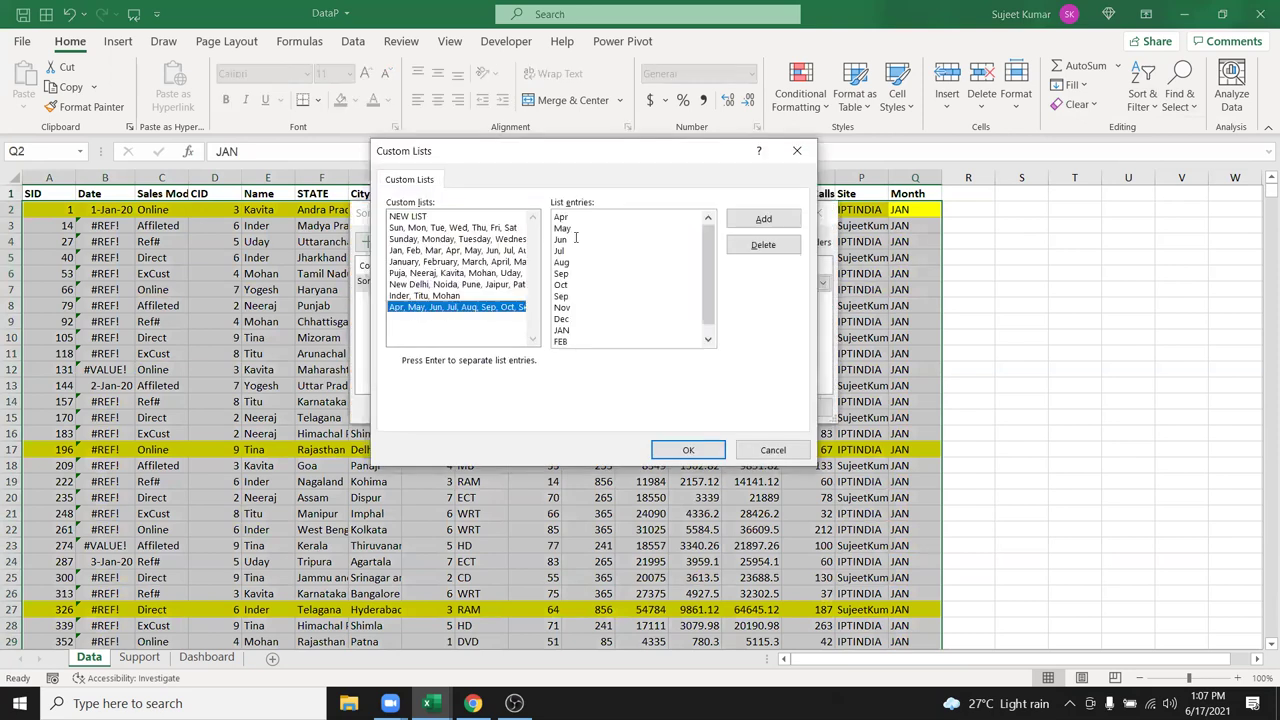
click(428, 217)
click(495, 308)
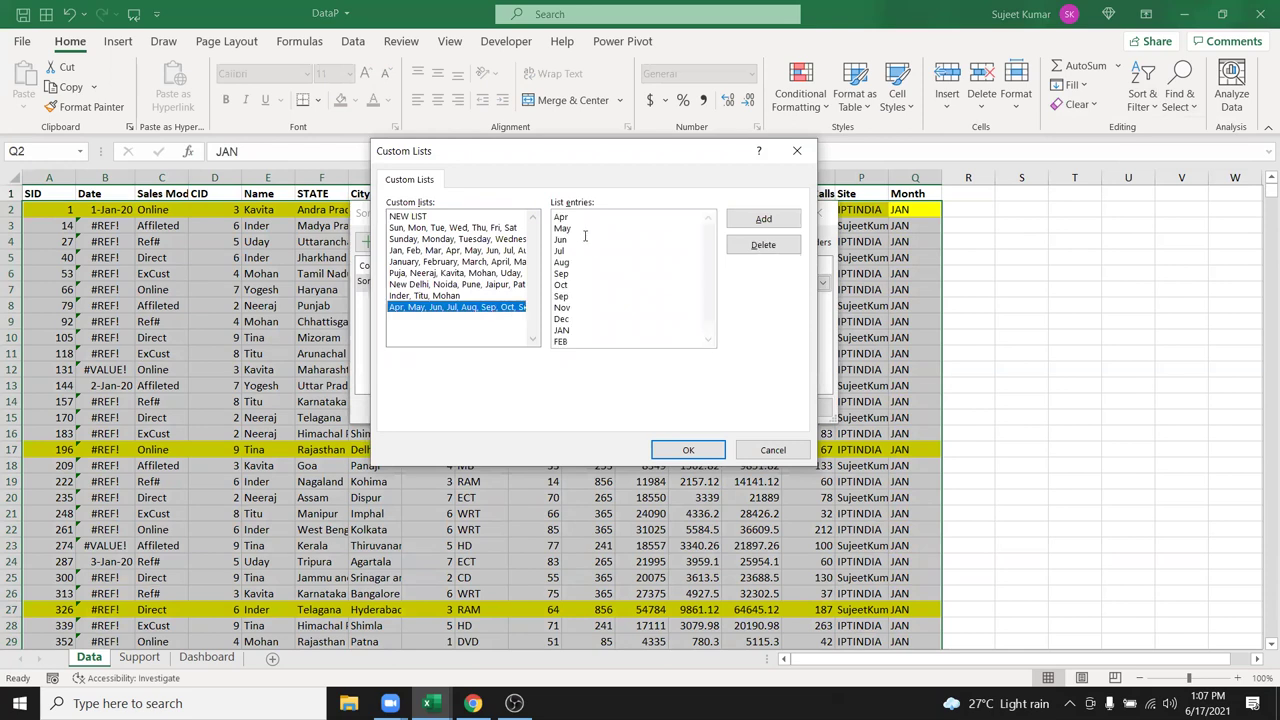
click(592, 342)
key(Return)
text(Mar)
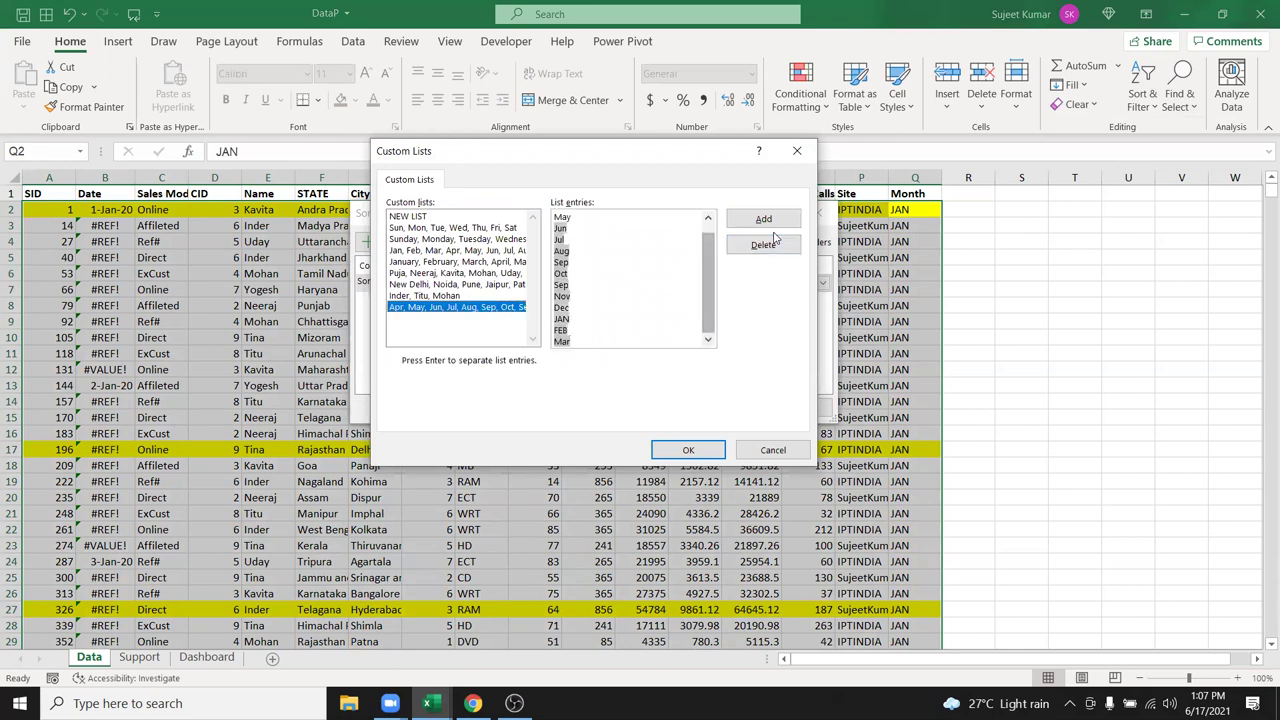
- Sort the table by Month using the Apr, May, Jun… custom list
click(399, 251)
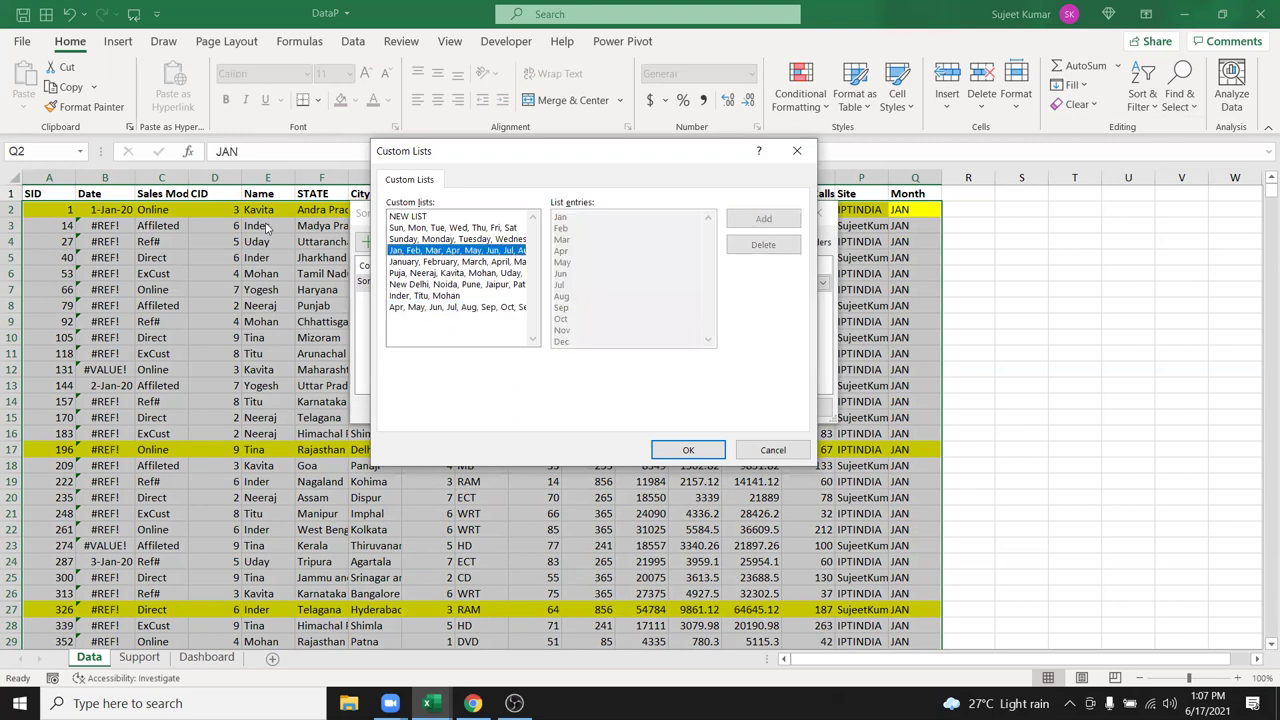
click(424, 262)
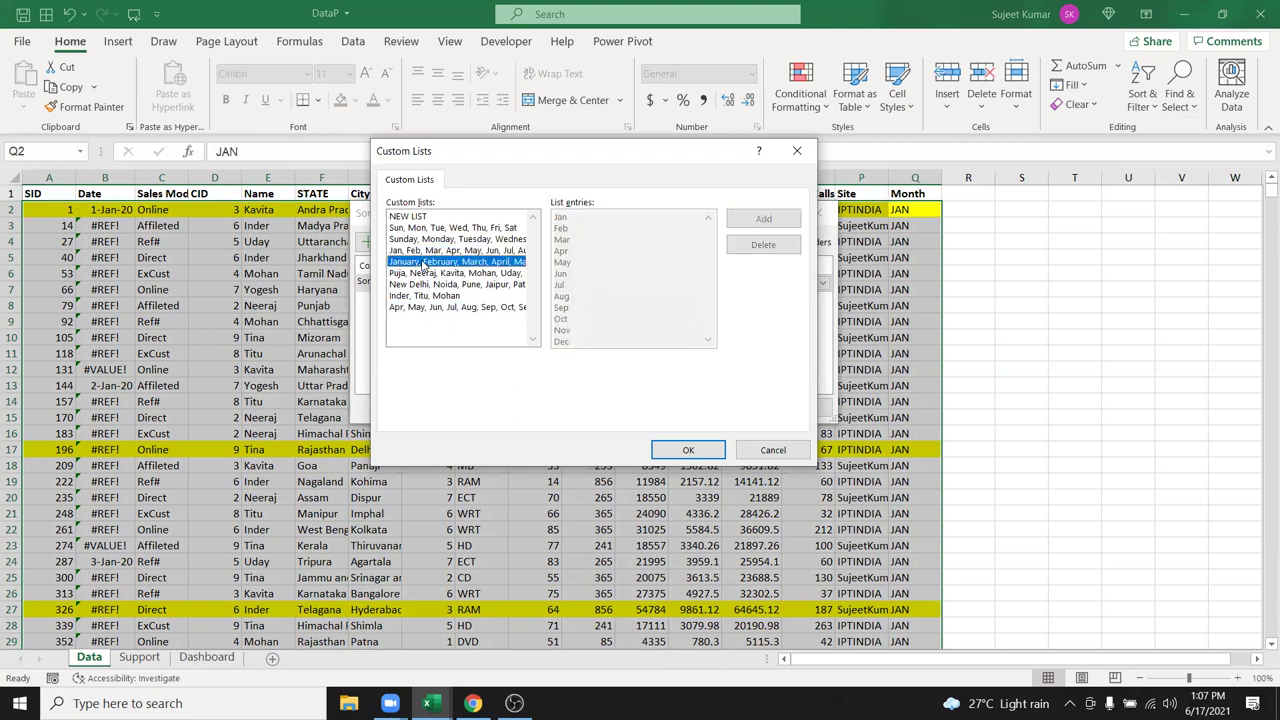
click(410, 308)
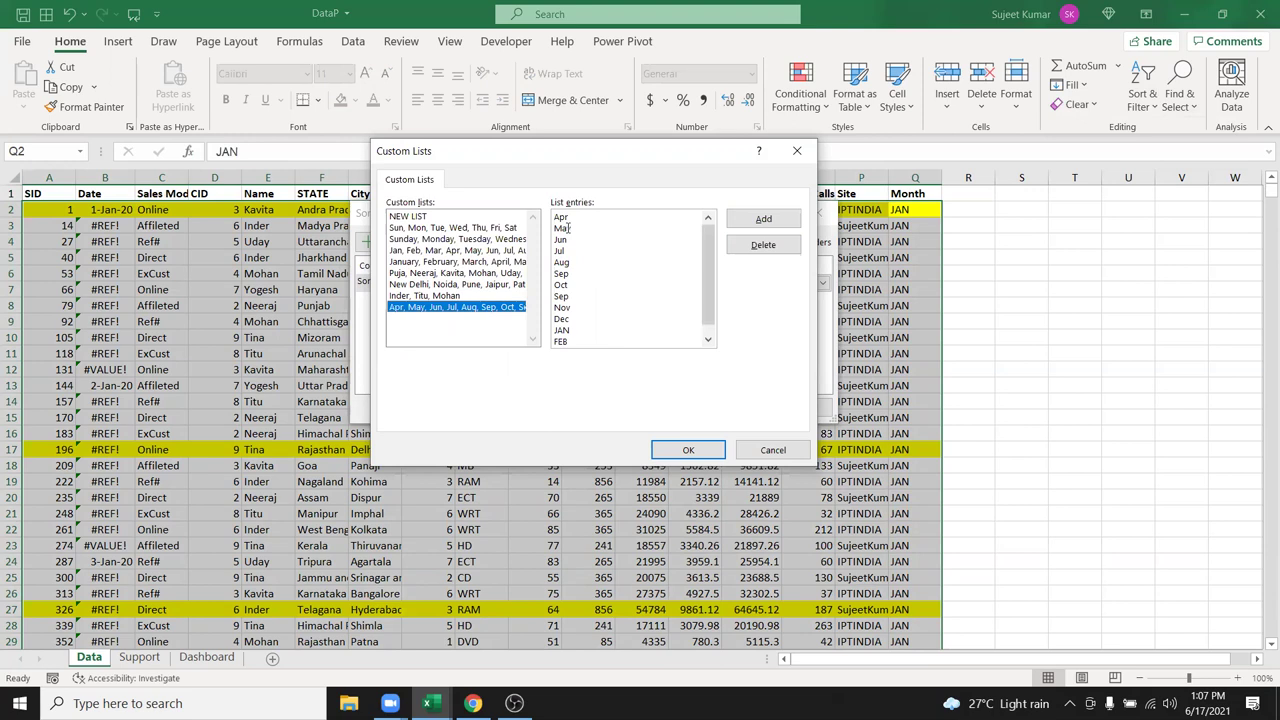
click(705, 448)
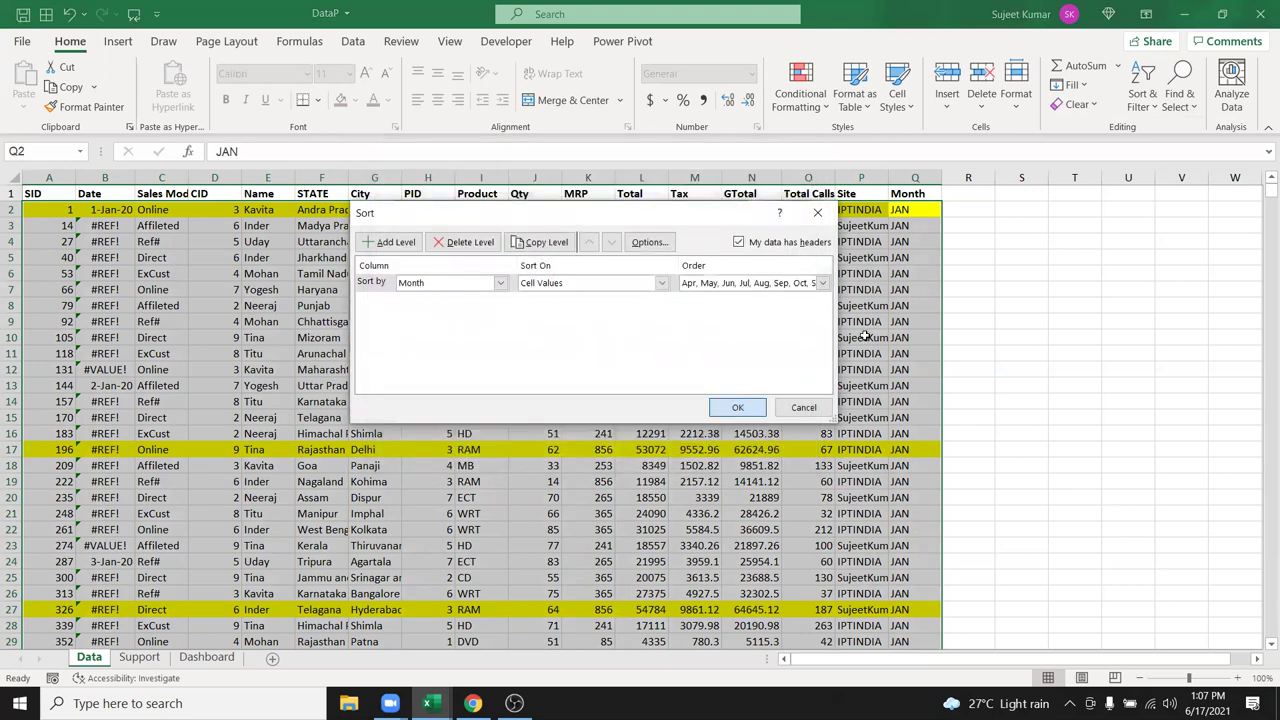
key(Return)
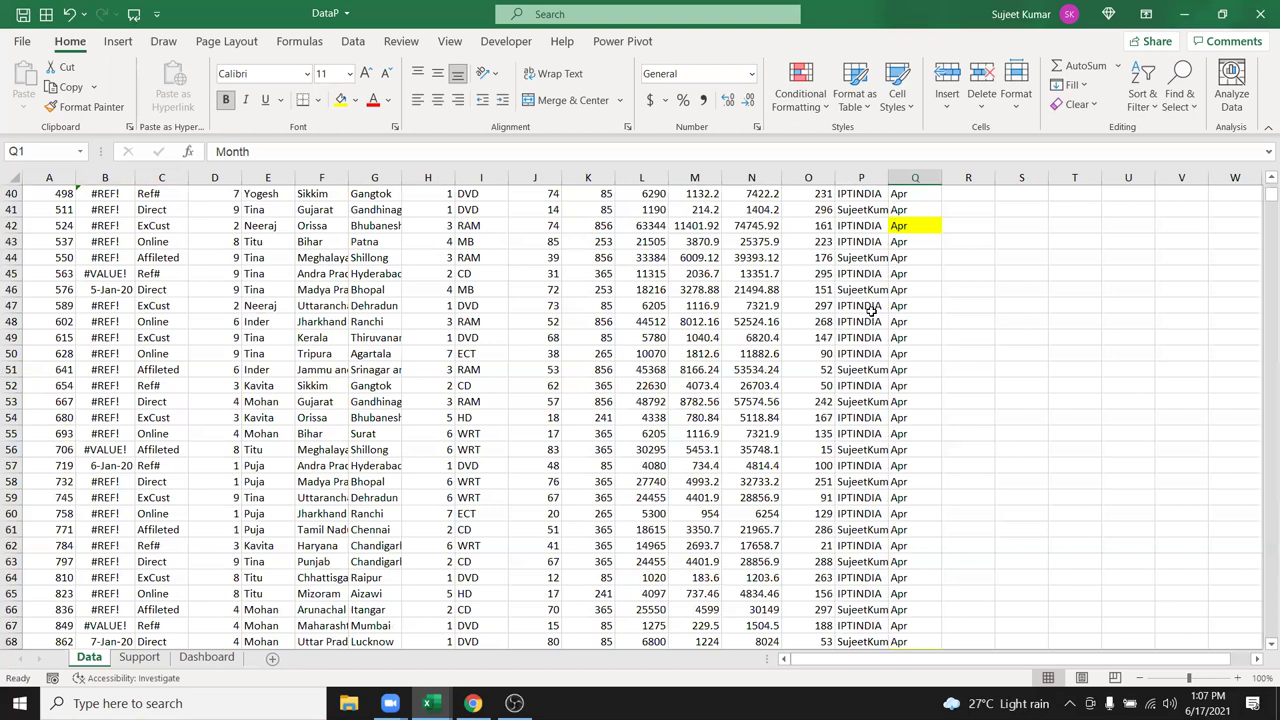
- Scroll through the table to check the Apr rows, then jump back to the top
scroll(871, 312, up, 13)
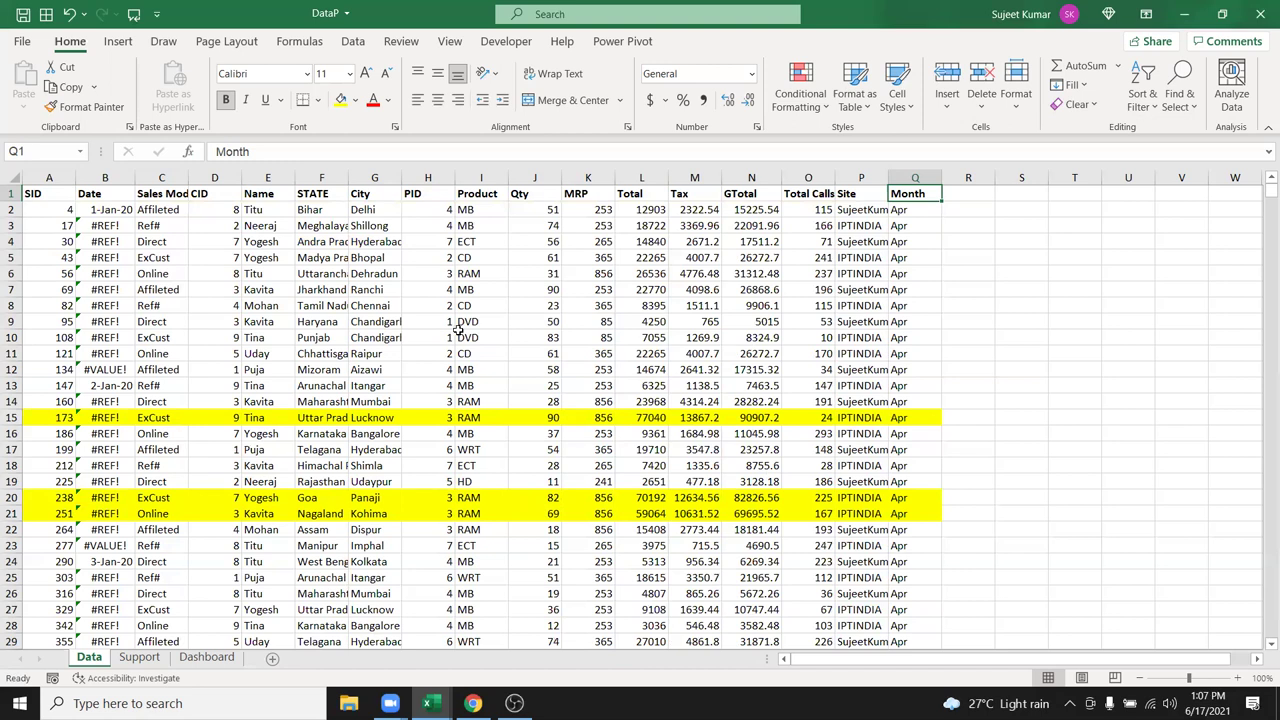
click(515, 418)
scroll(520, 420, down, 2)
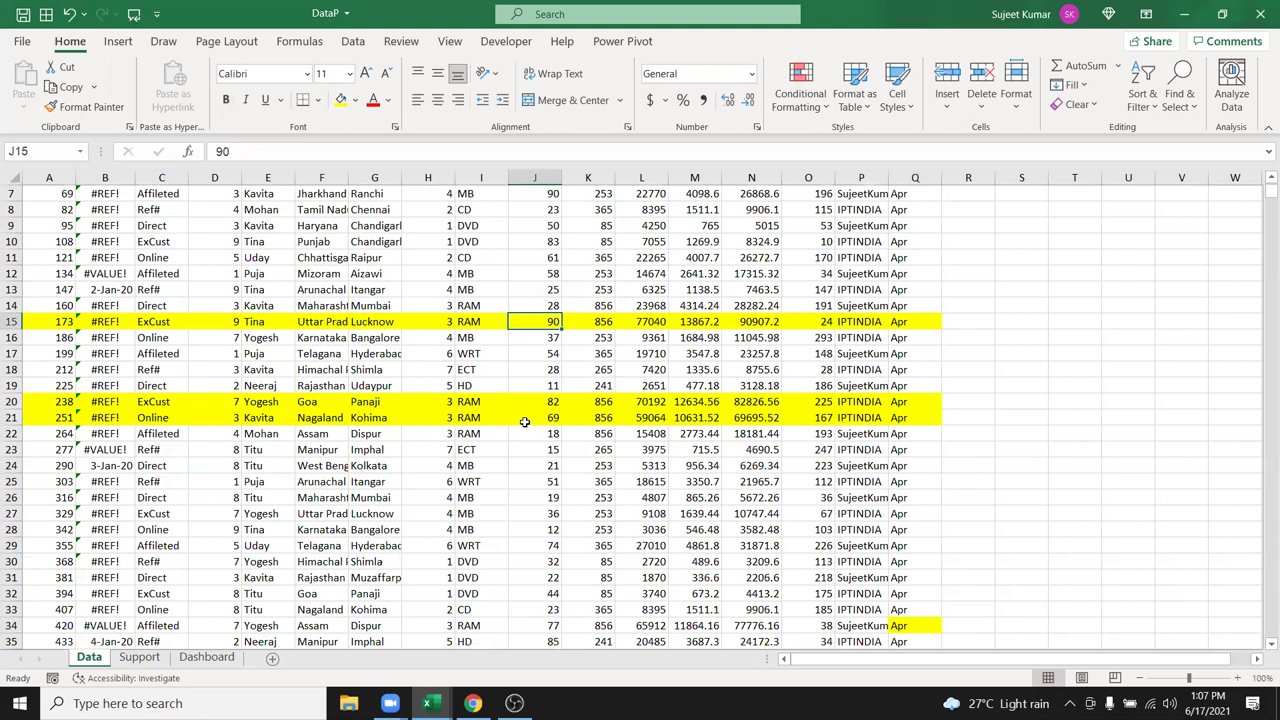
scroll(524, 421, down, 11)
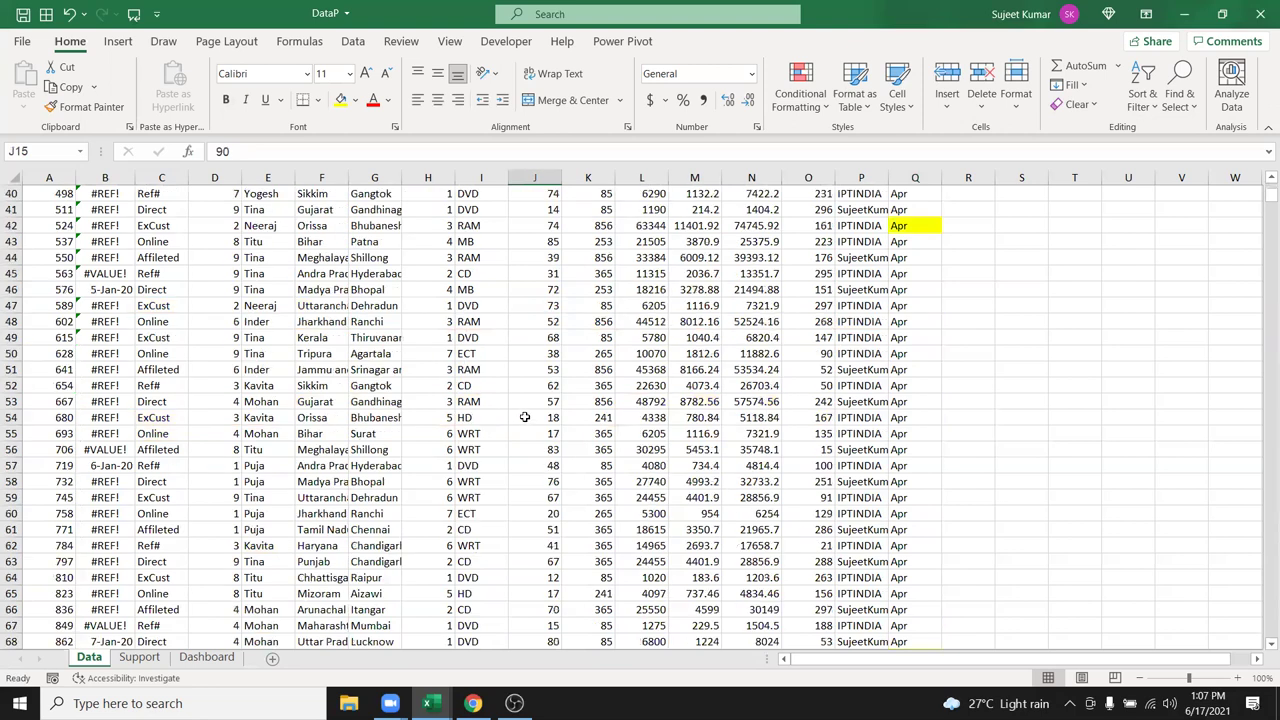
scroll(524, 416, down, 20)
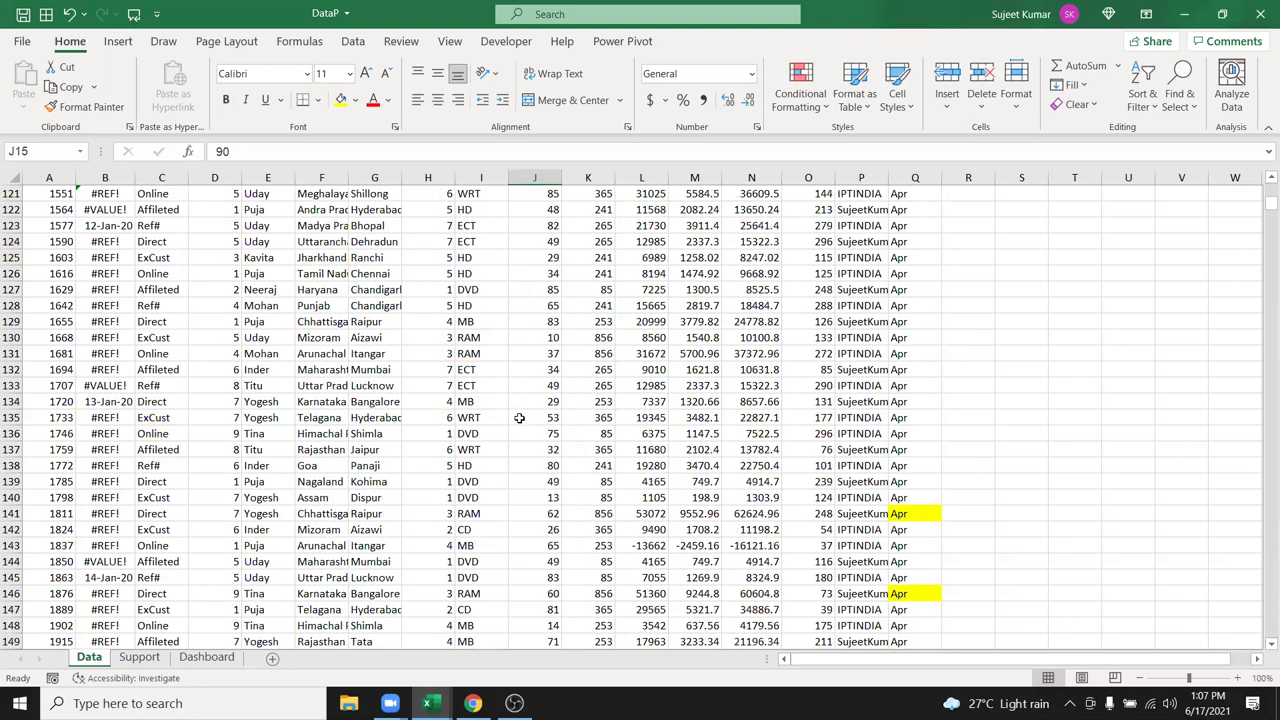
scroll(552, 416, down, 12)
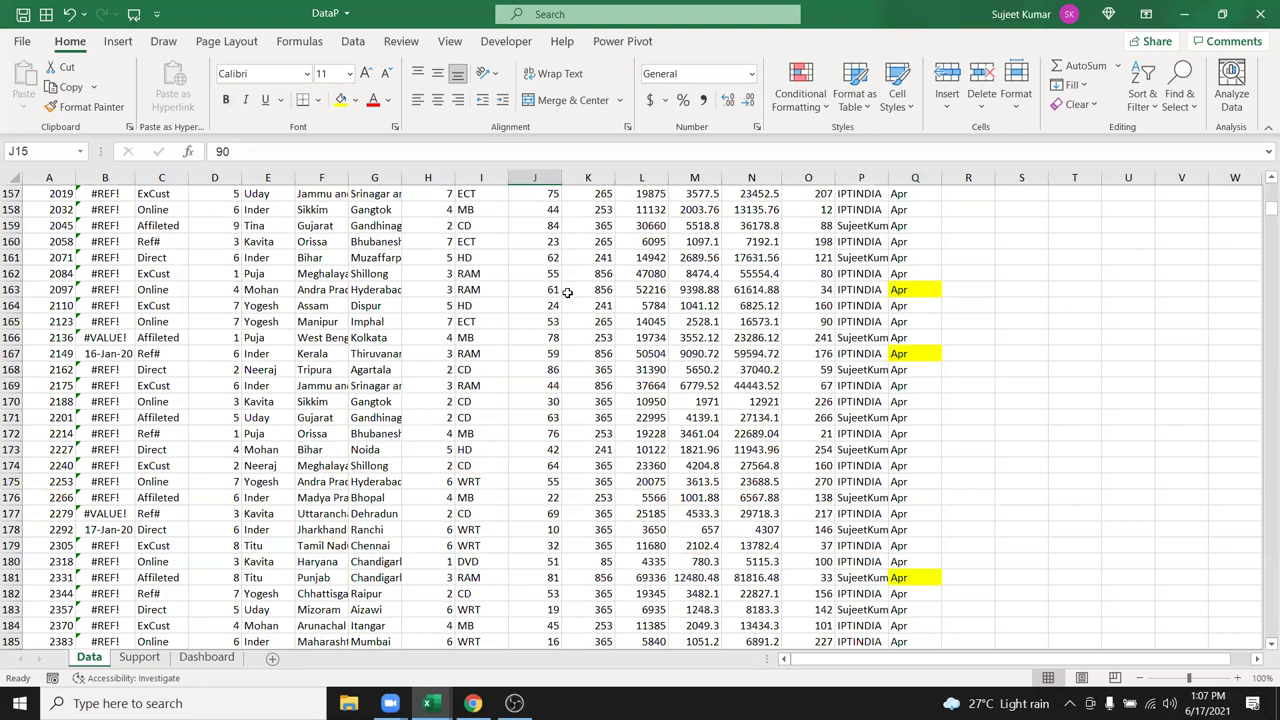
key(ctrl+BackSpace)
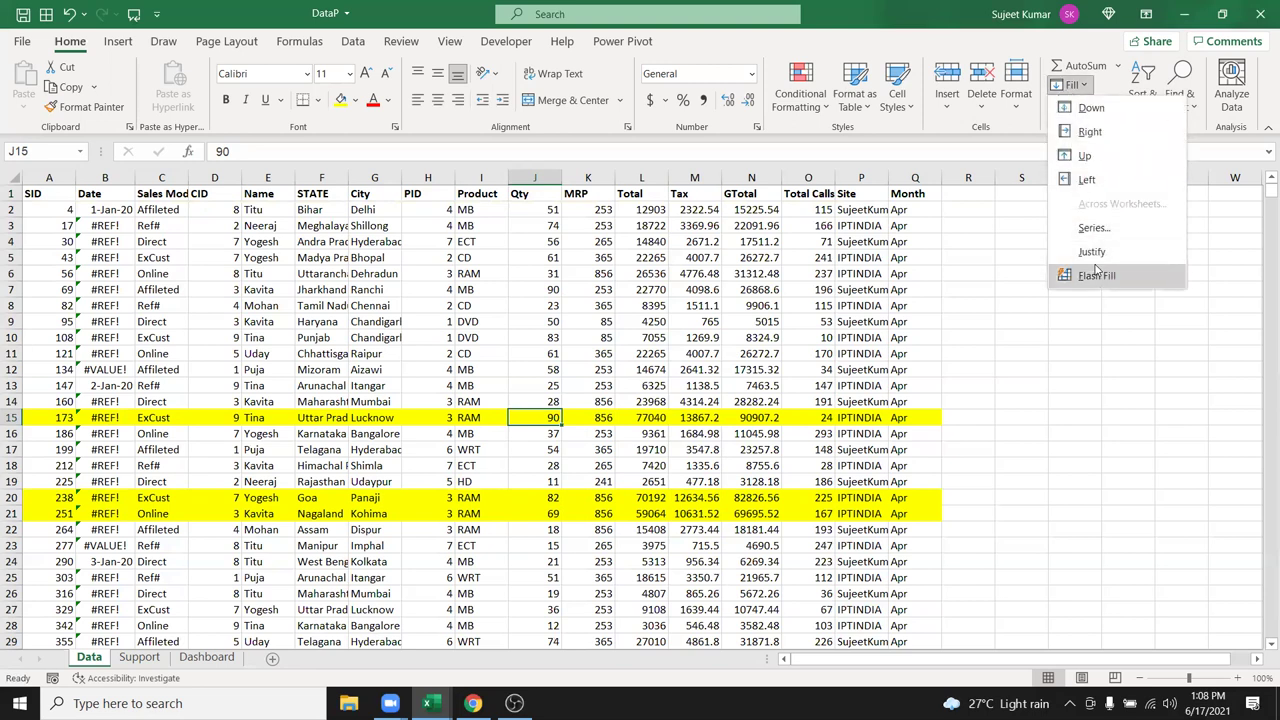
- Sort by Product cell colour with yellow on top, then select the three yellow rows
click(1143, 95)
click(1180, 178)
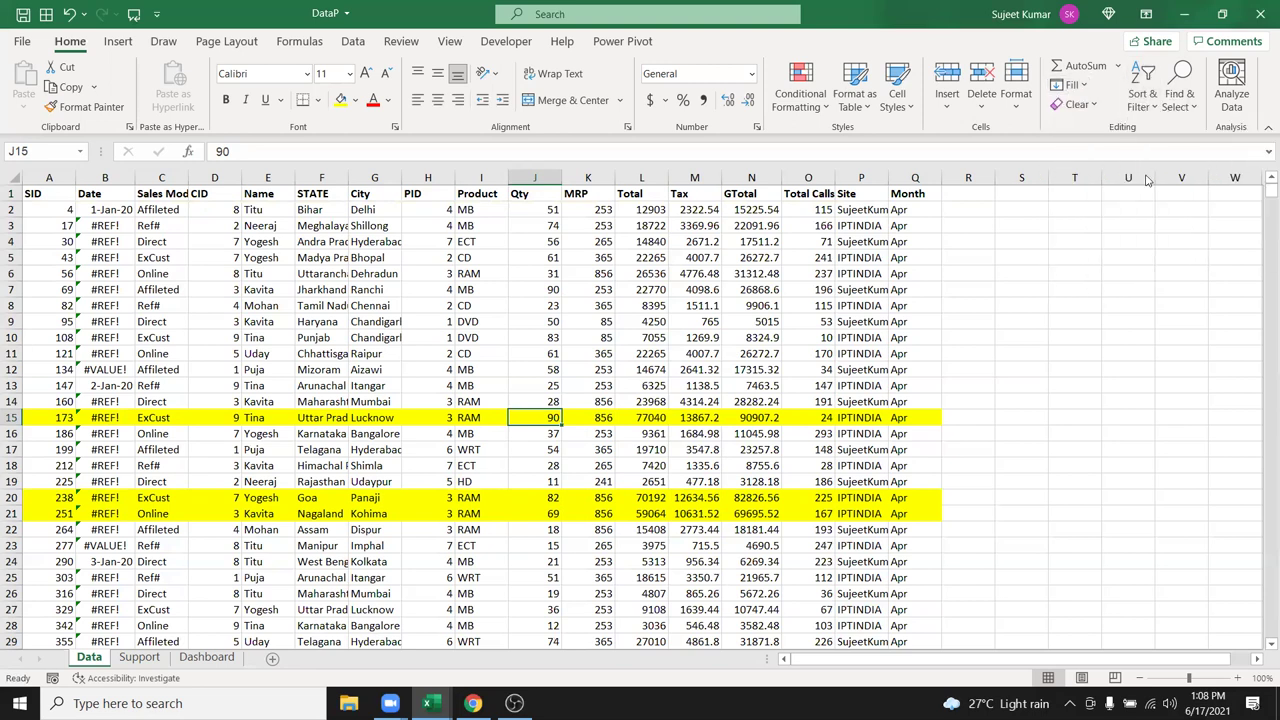
click(445, 282)
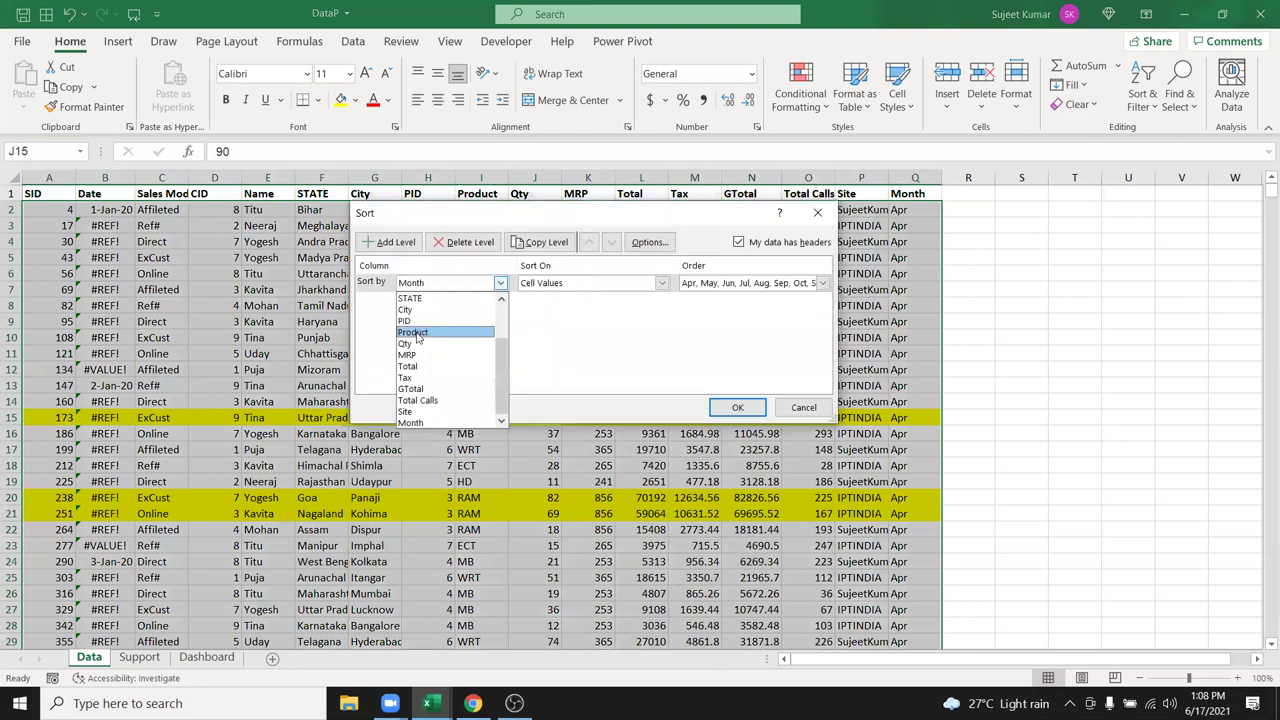
click(578, 285)
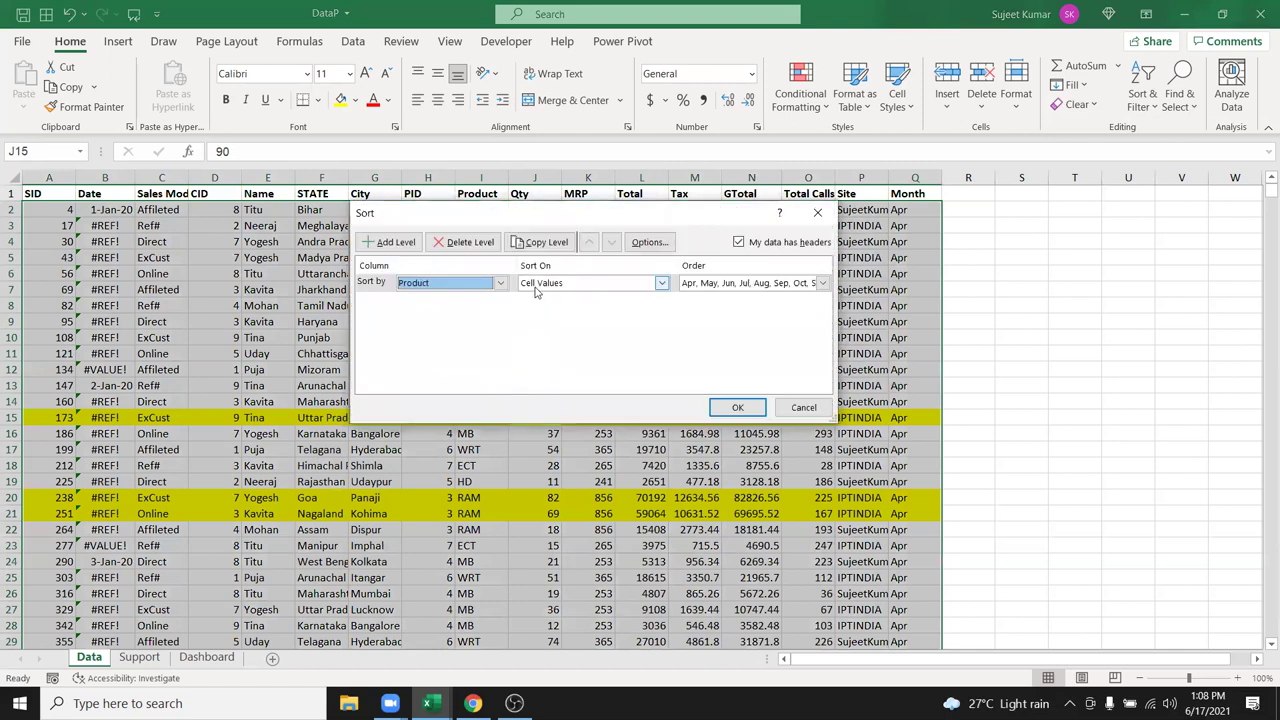
click(535, 287)
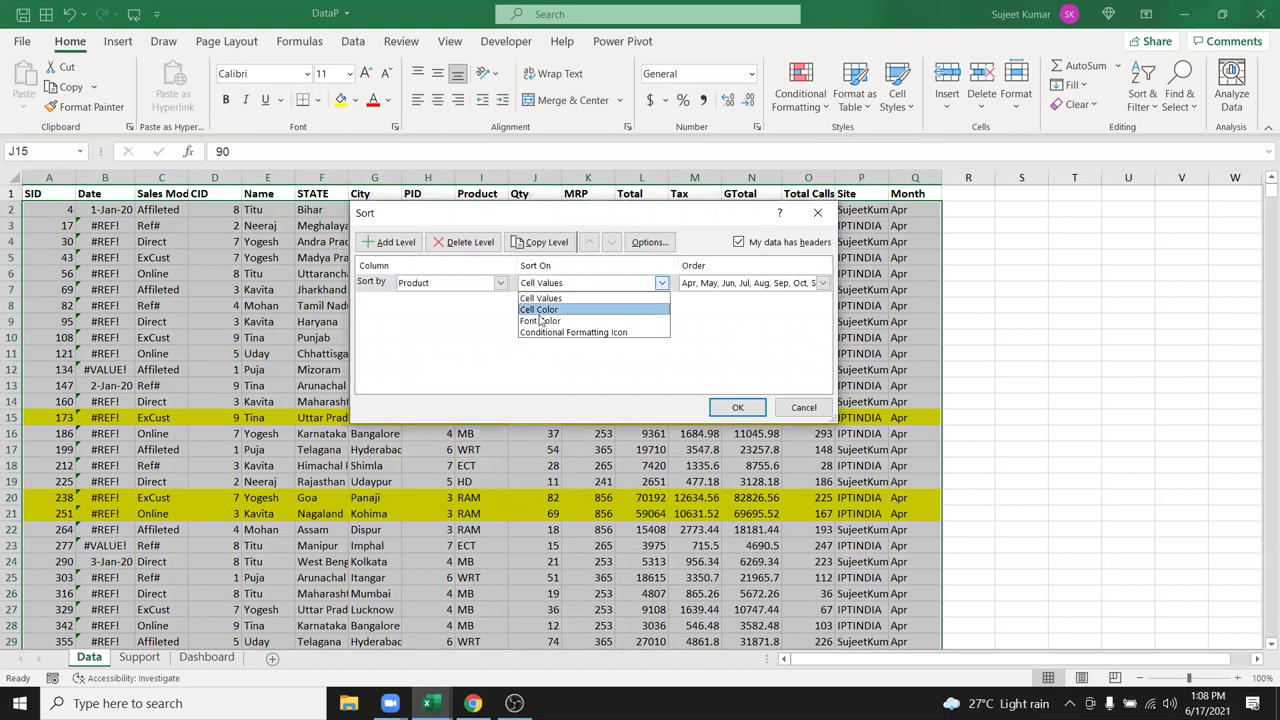
click(540, 310)
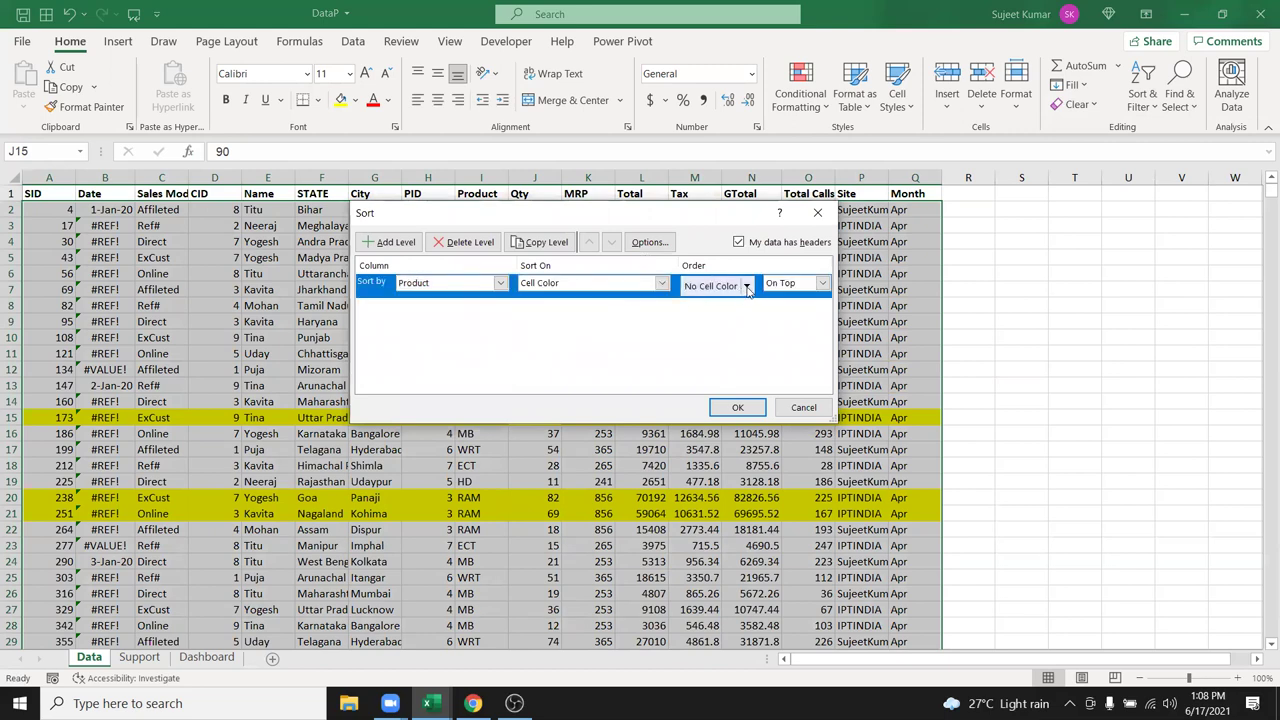
click(745, 288)
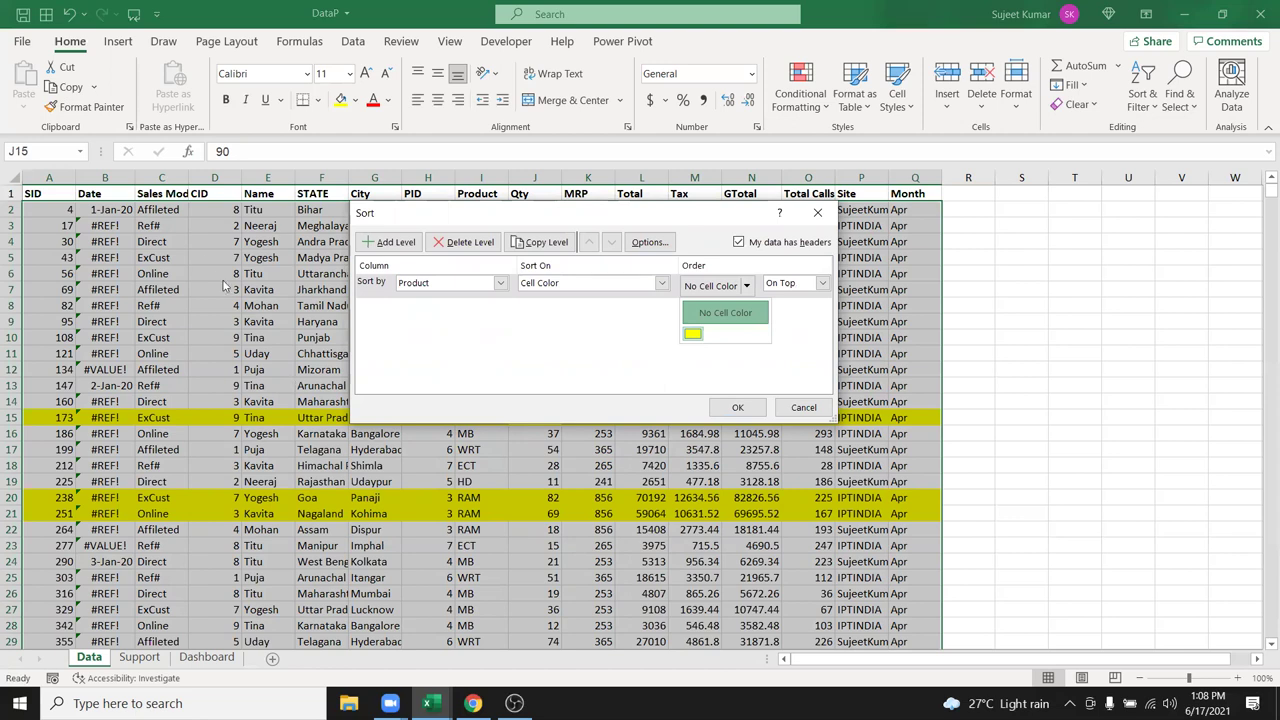
click(695, 336)
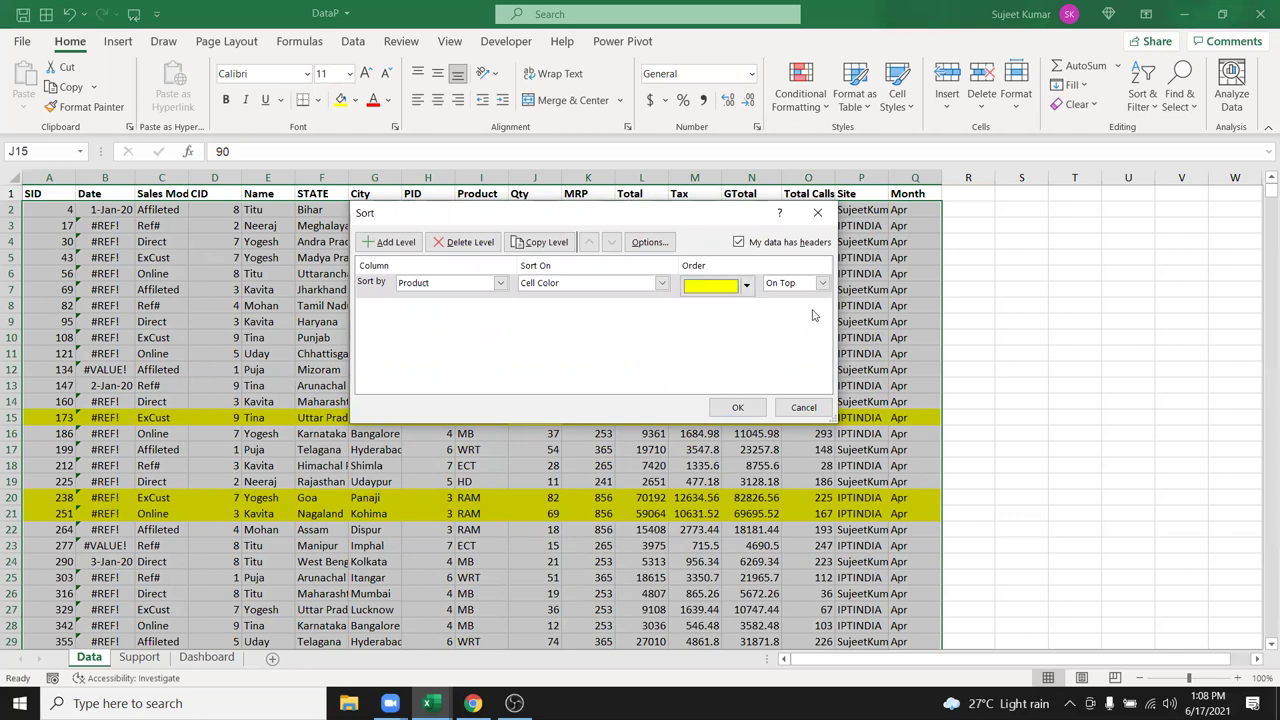
click(803, 284)
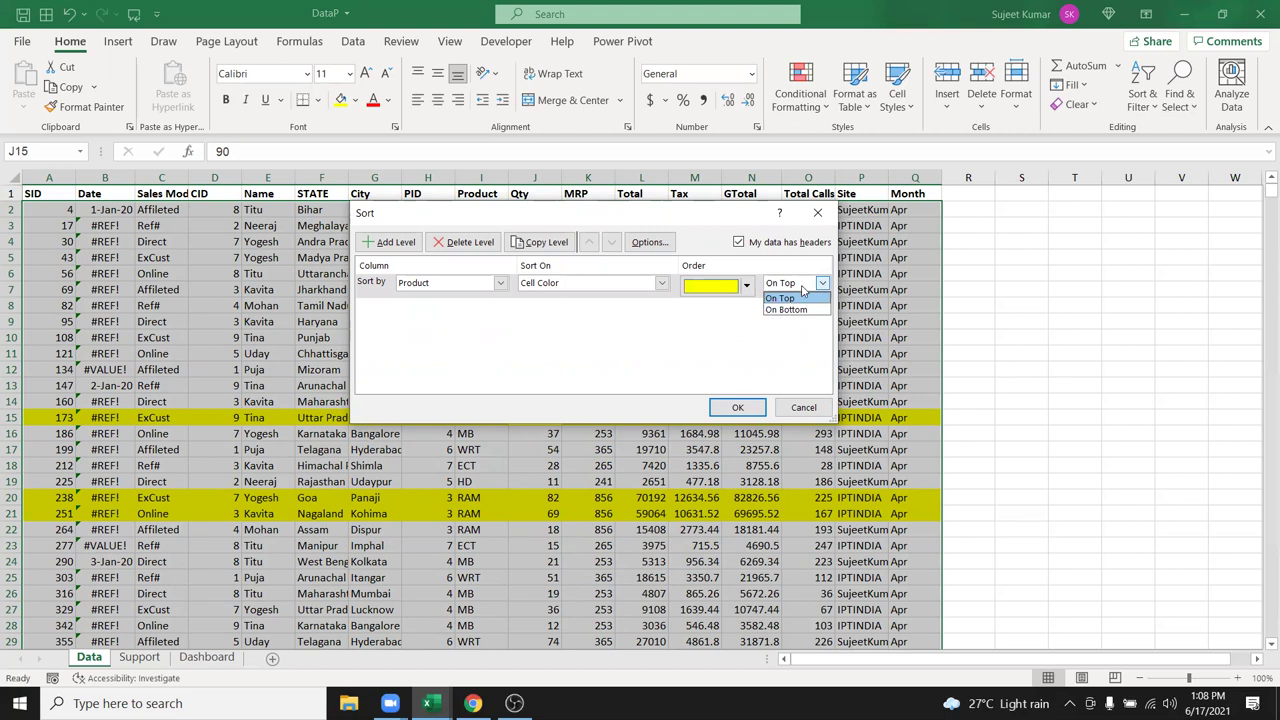
click(723, 331)
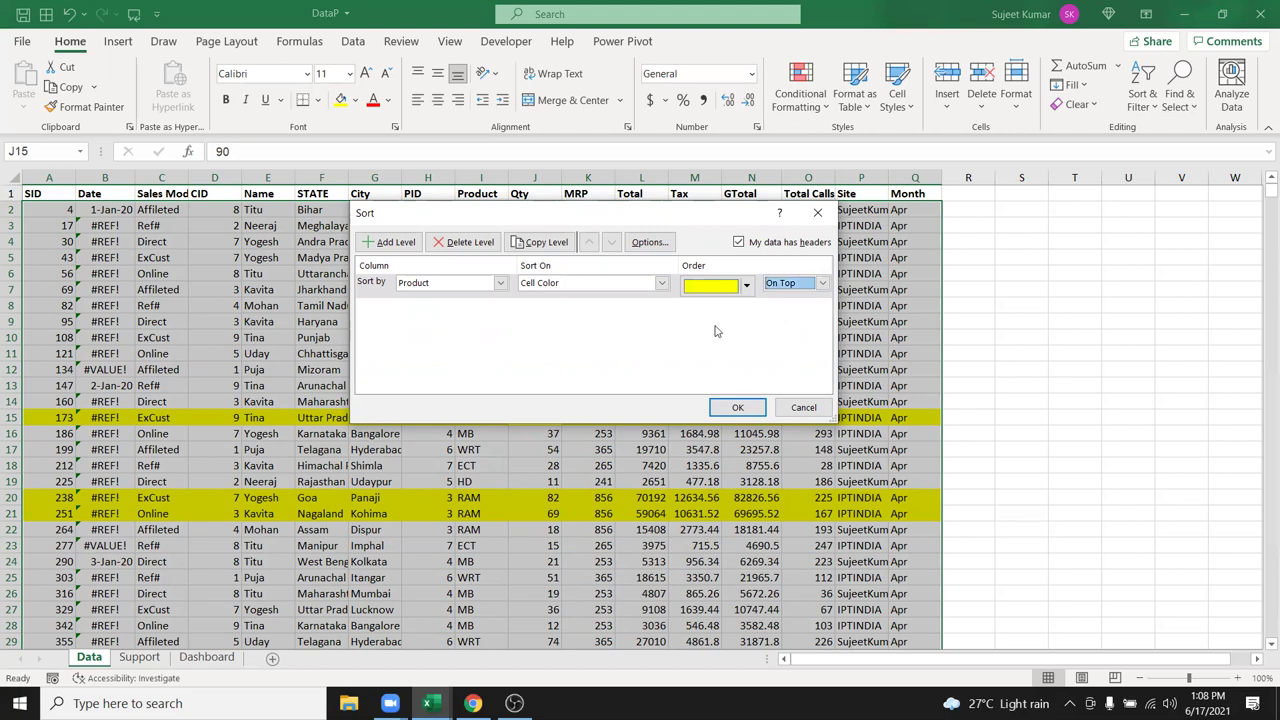
click(738, 407)
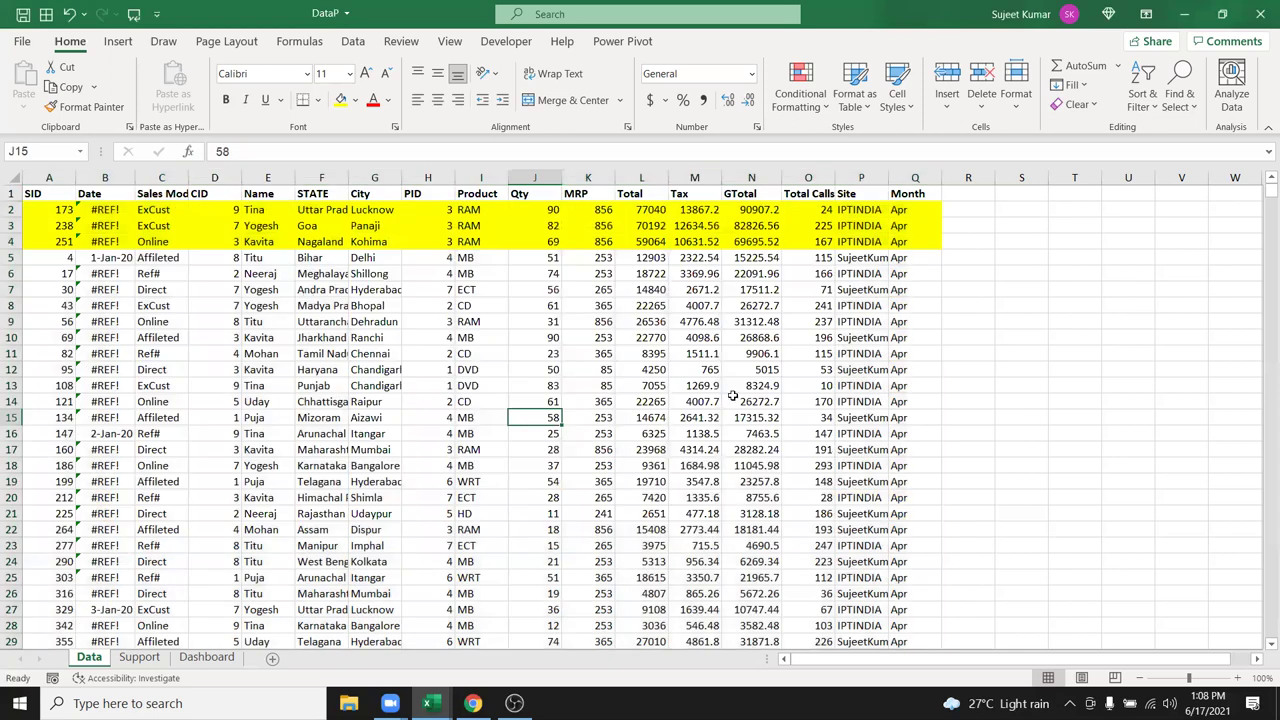
drag(672, 225, 904, 233)
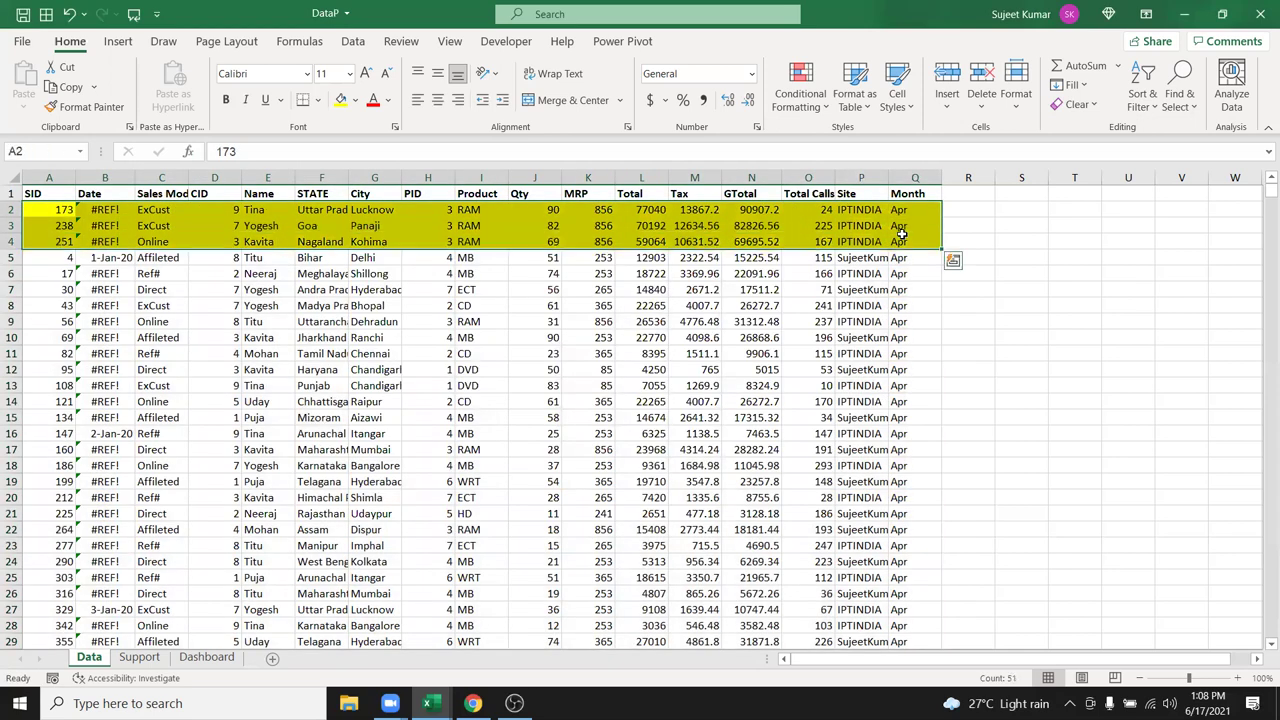
- Apply the 3 Arrows (Colored) icon set to the Qty column, then open Custom Sort
click(570, 290)
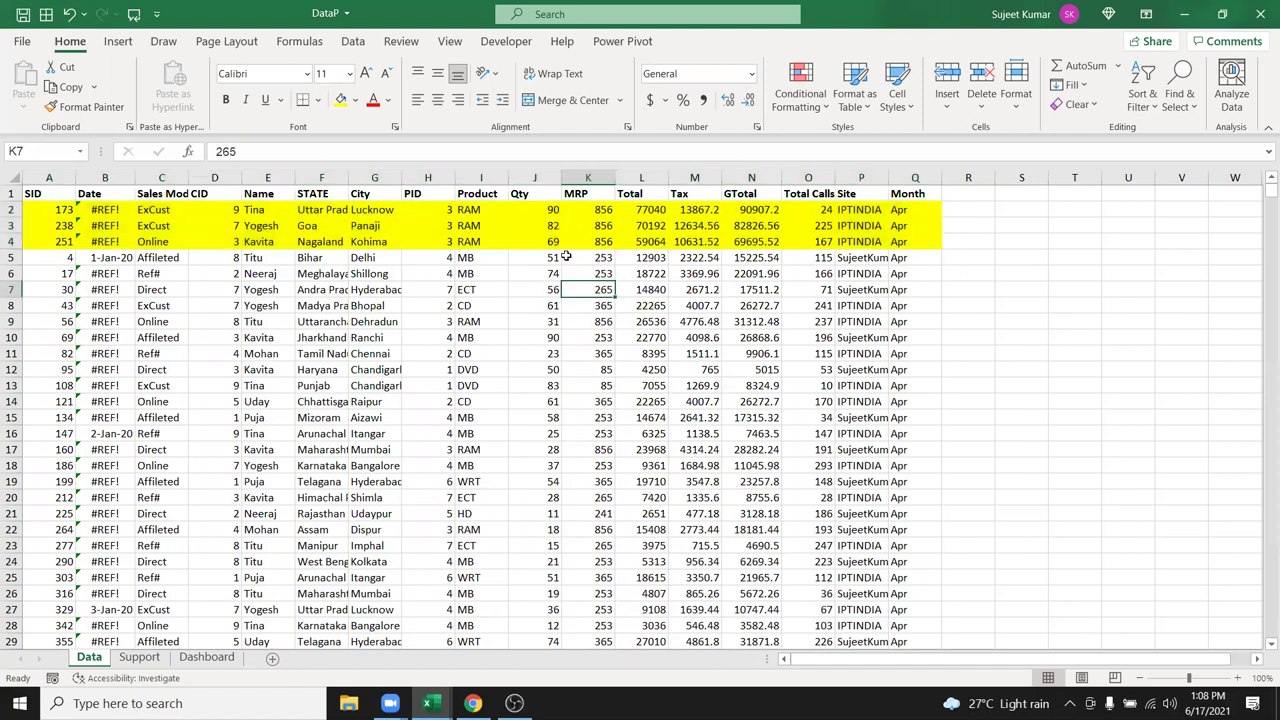
click(537, 177)
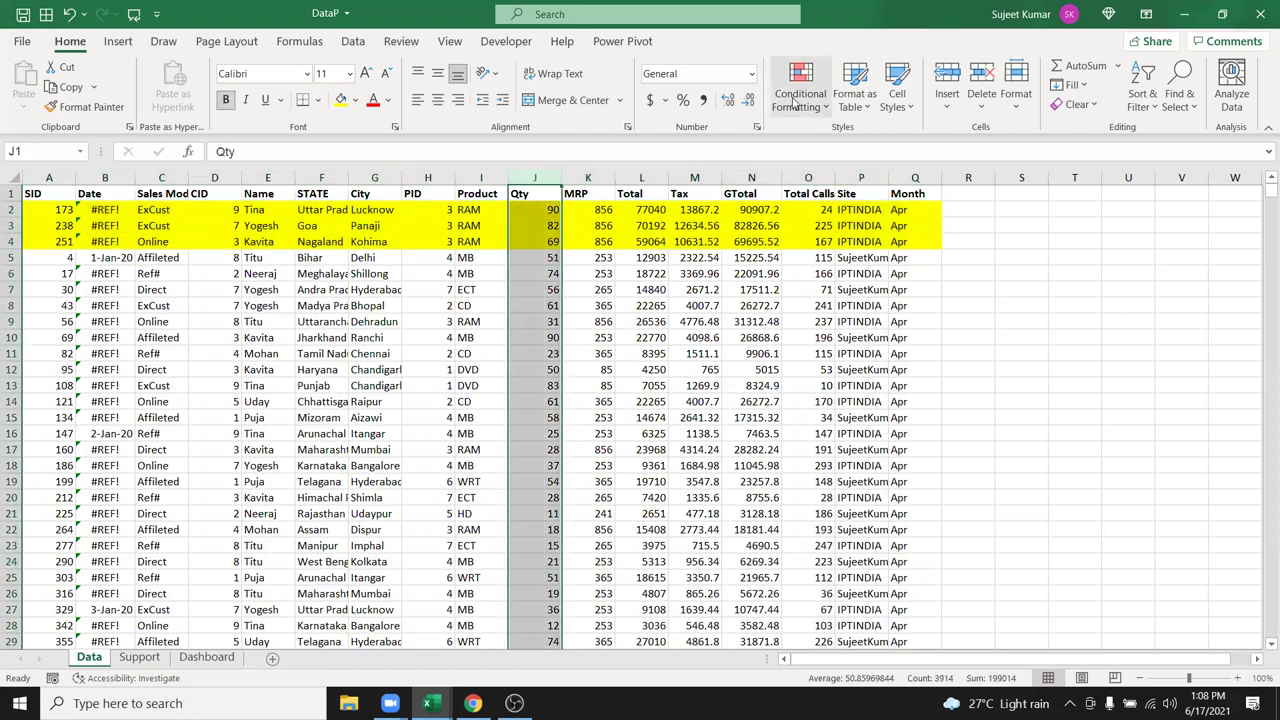
click(800, 88)
mouse_move(817, 303)
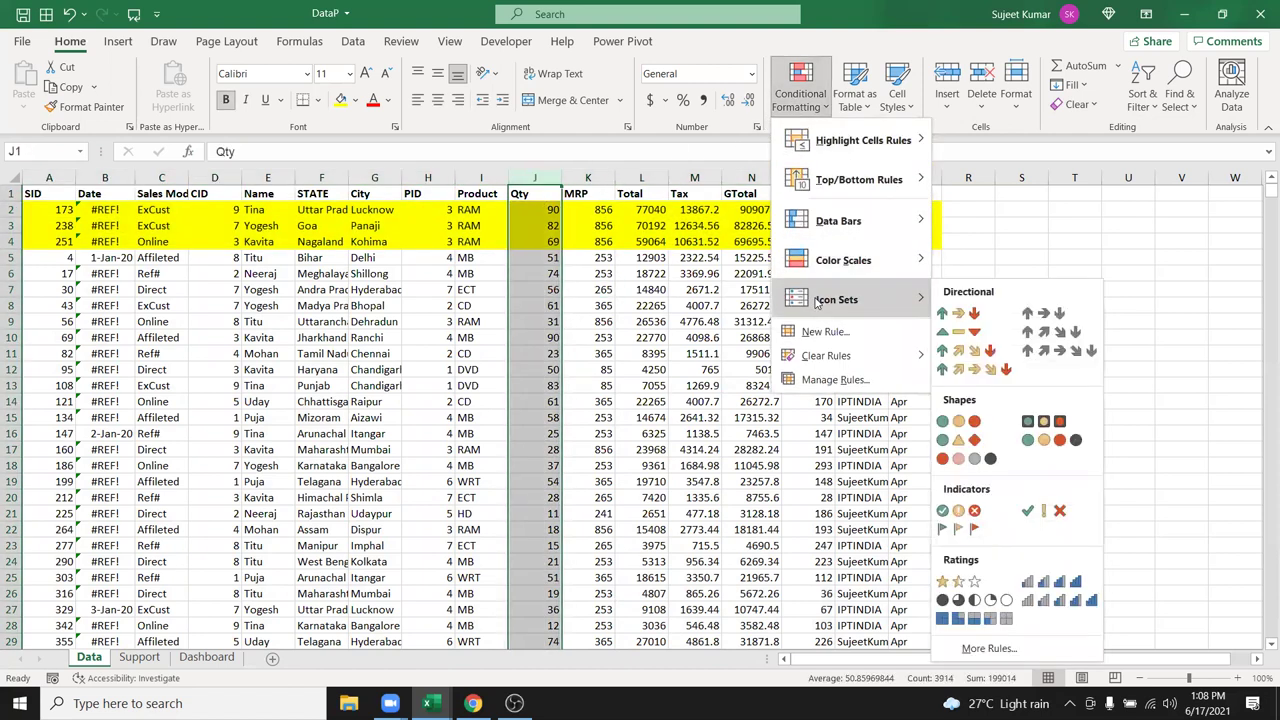
click(960, 313)
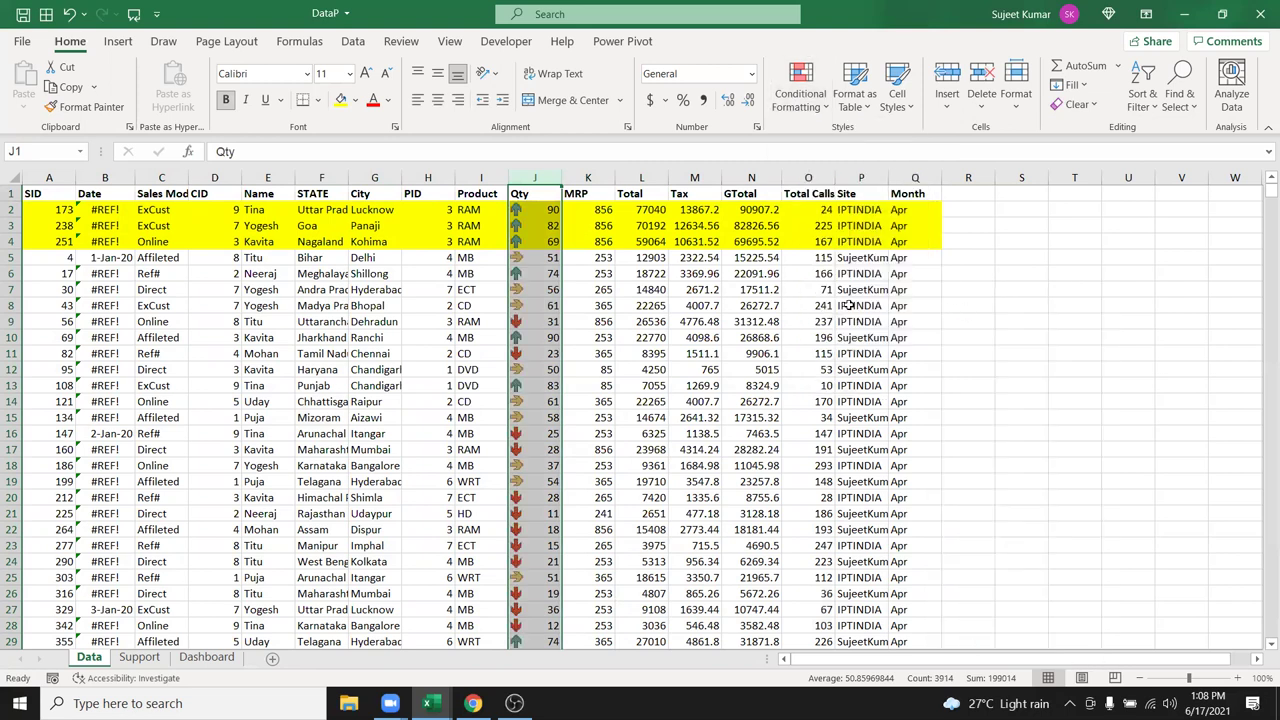
click(543, 199)
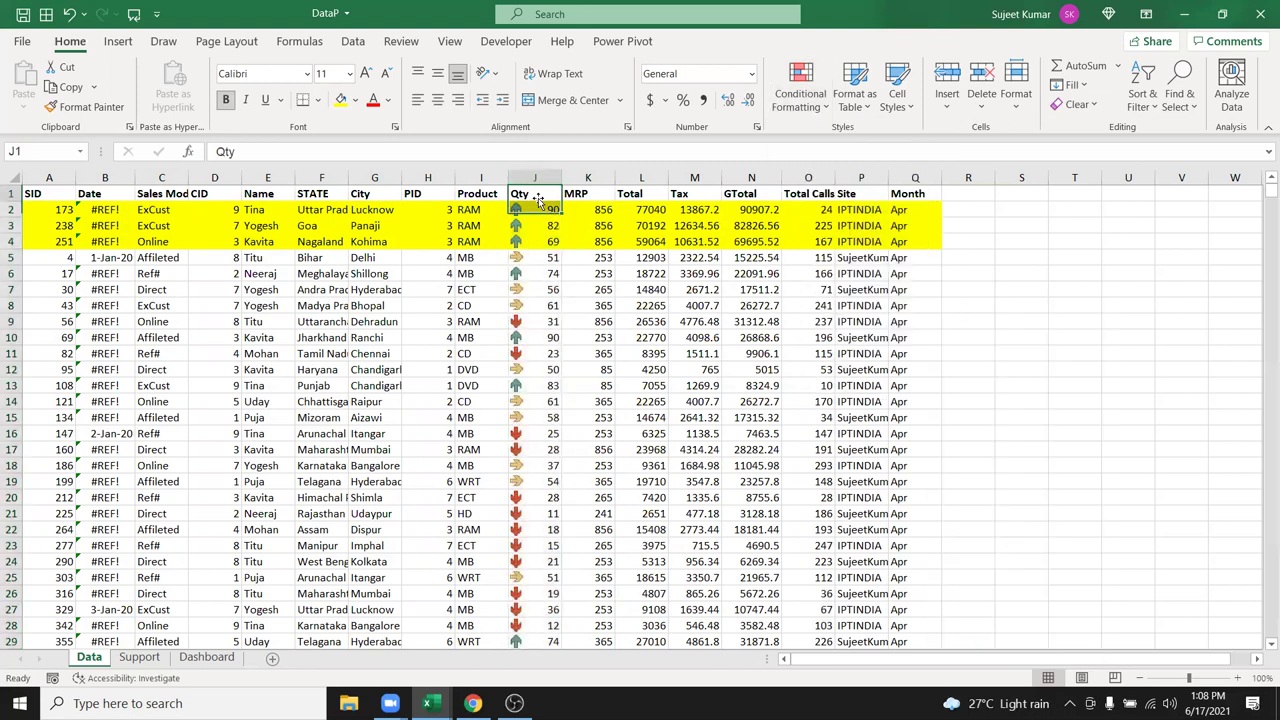
click(1146, 100)
click(1160, 184)
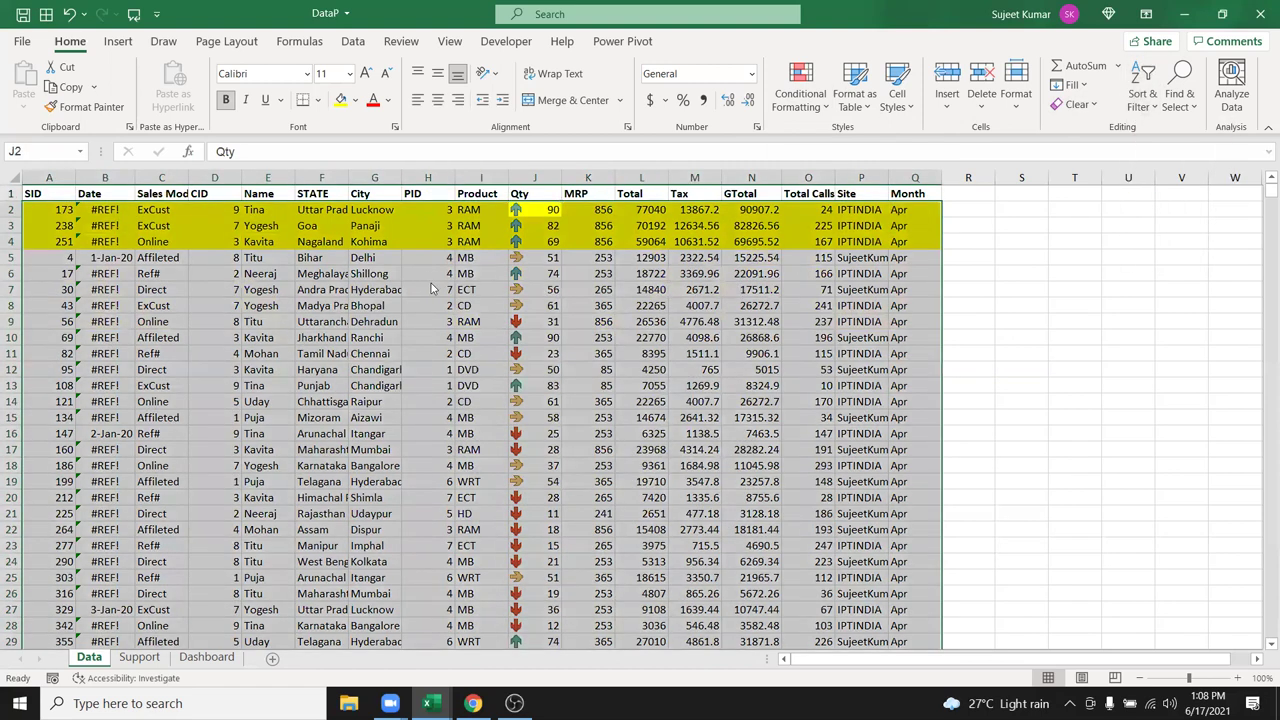
- Sort by Qty on Conditional Formatting Icon with the green up arrow on top
click(432, 283)
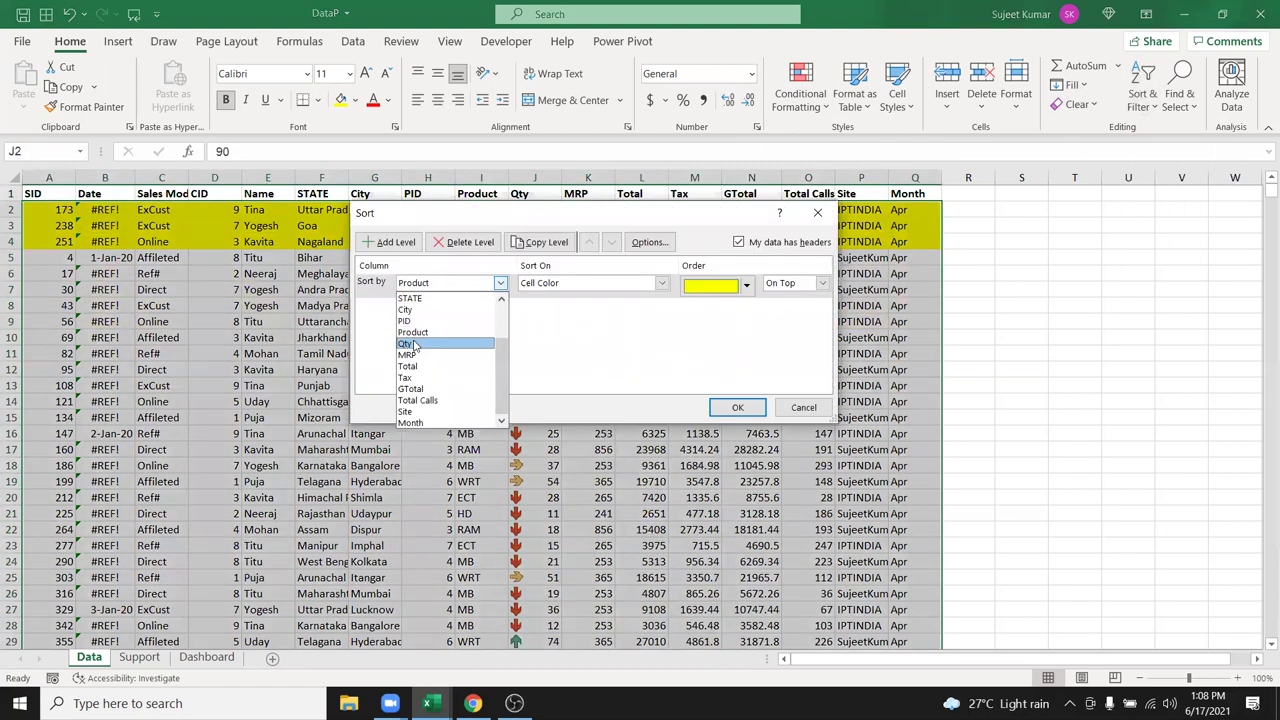
click(430, 337)
click(572, 287)
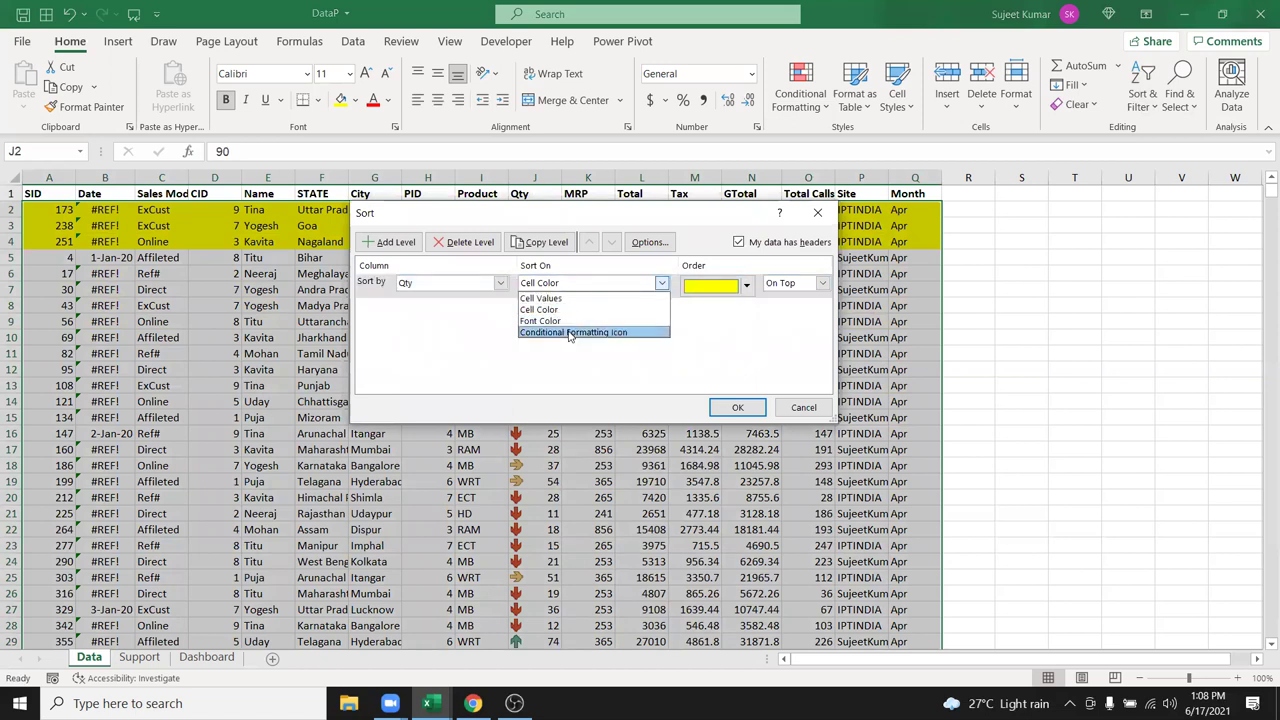
click(569, 332)
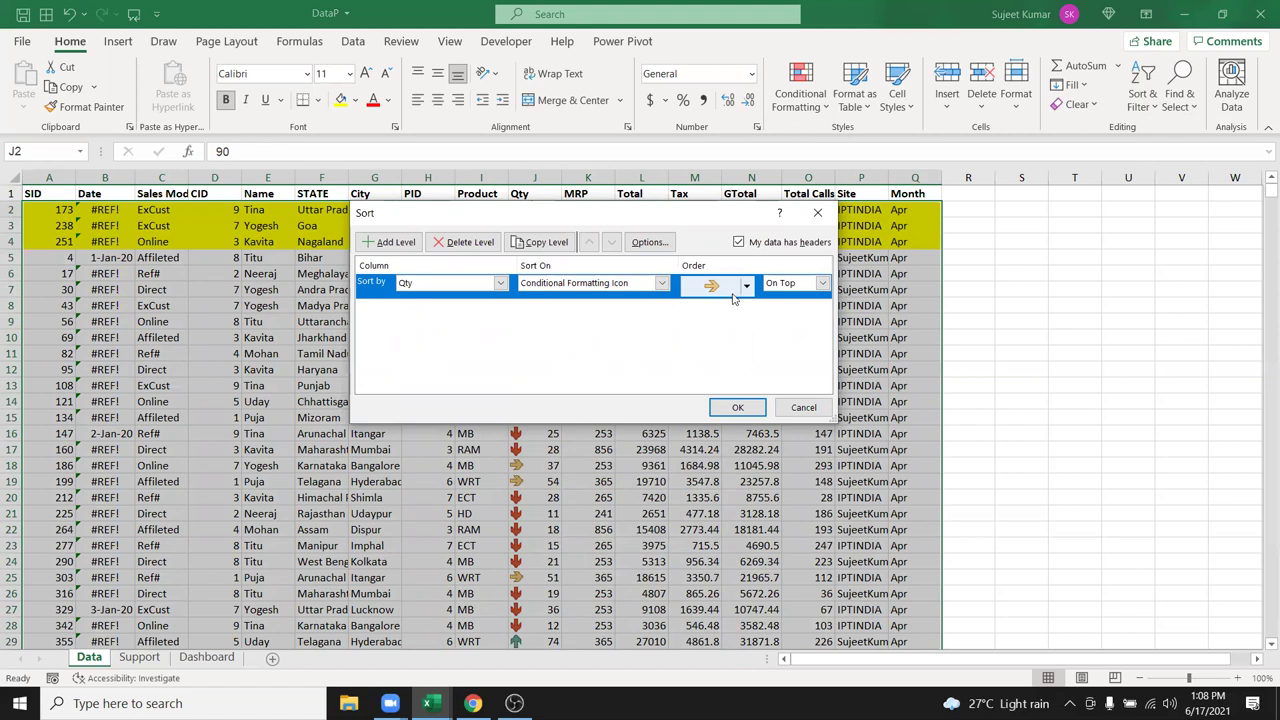
click(745, 288)
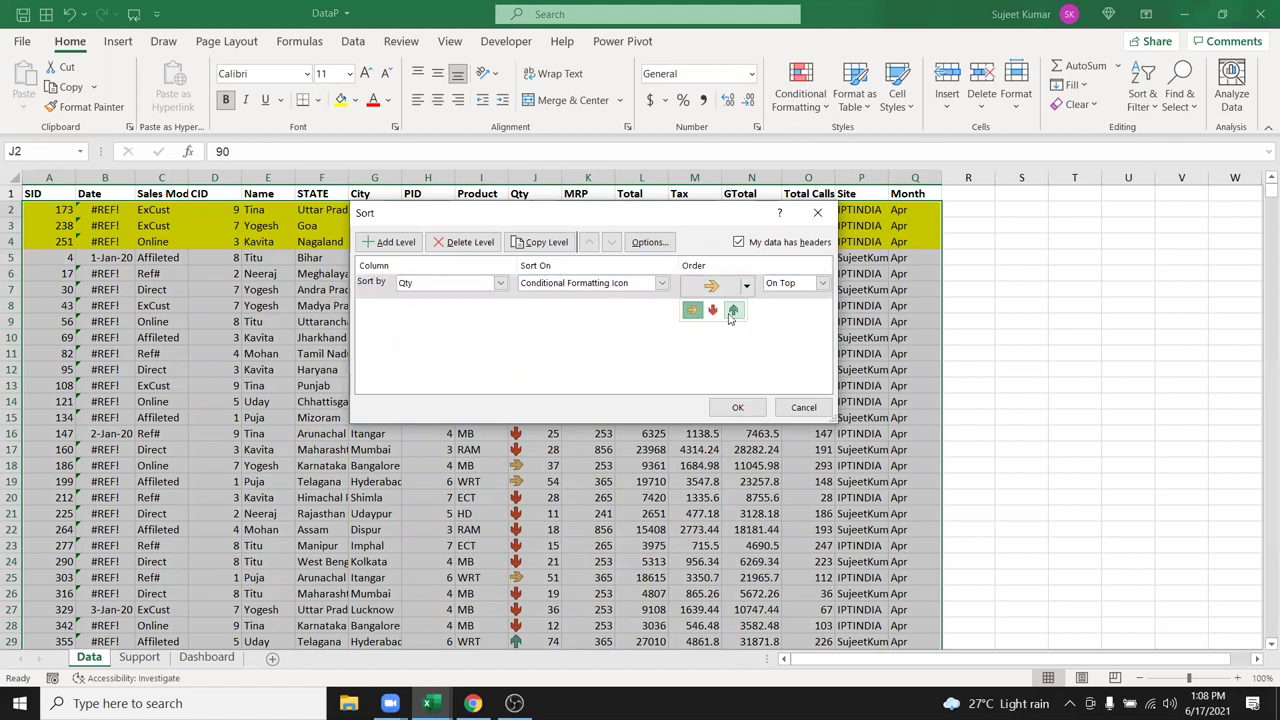
click(731, 311)
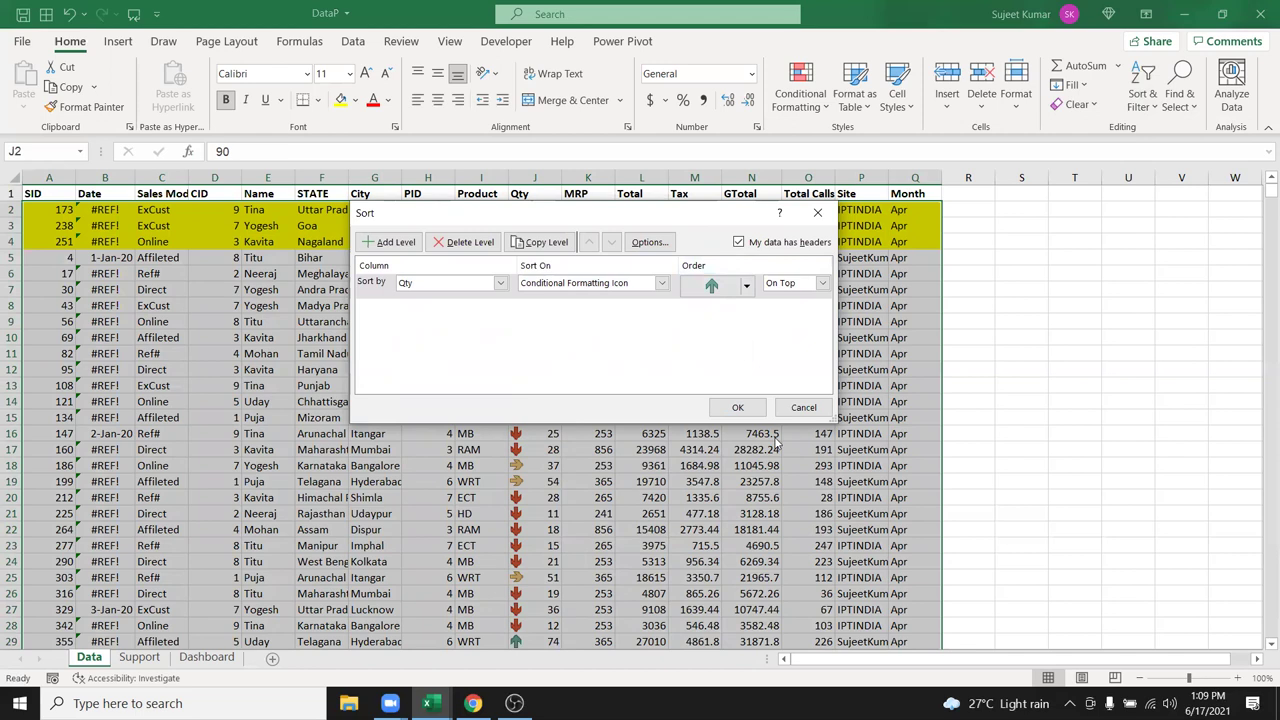
click(733, 408)
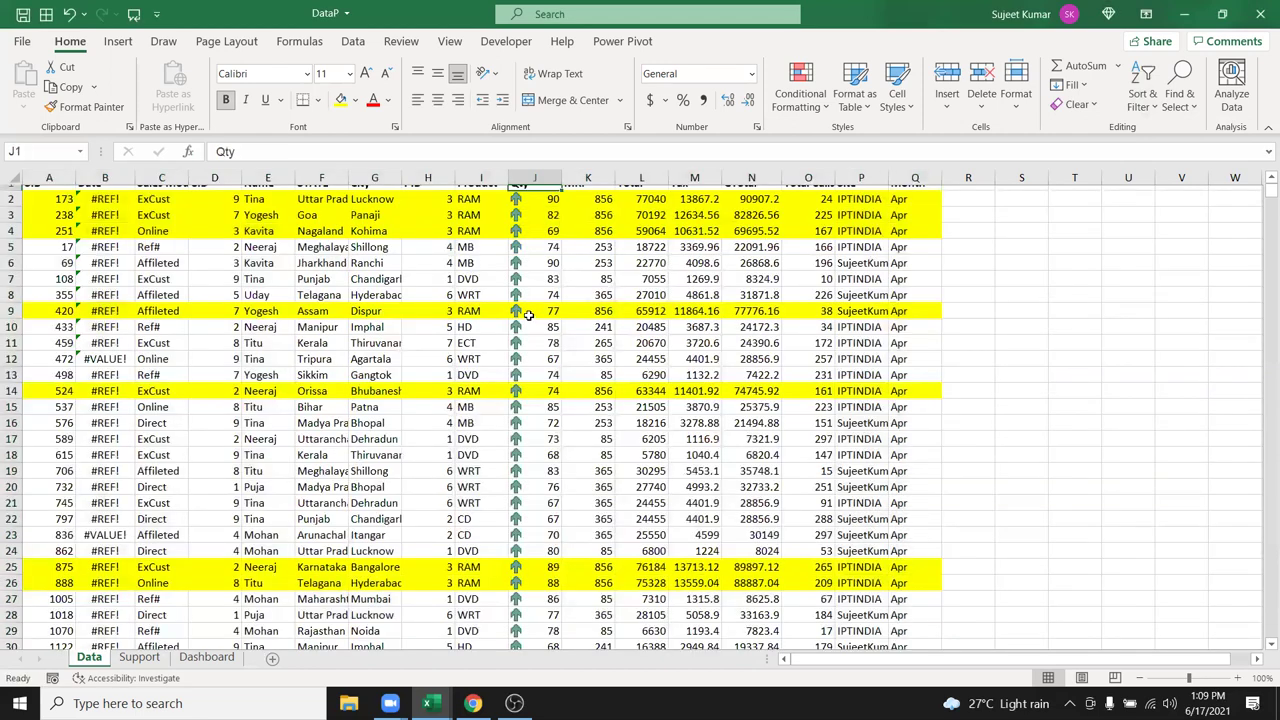
scroll(528, 311, down, 20)
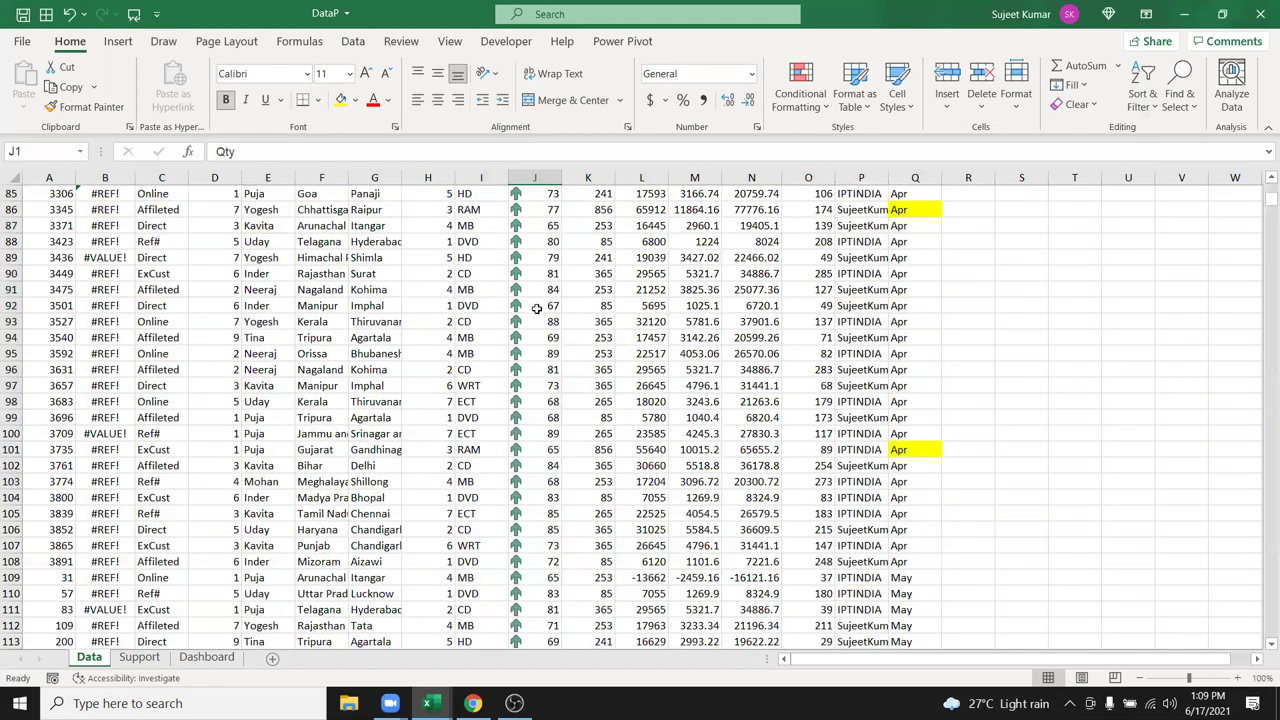
scroll(533, 317, up, 20)
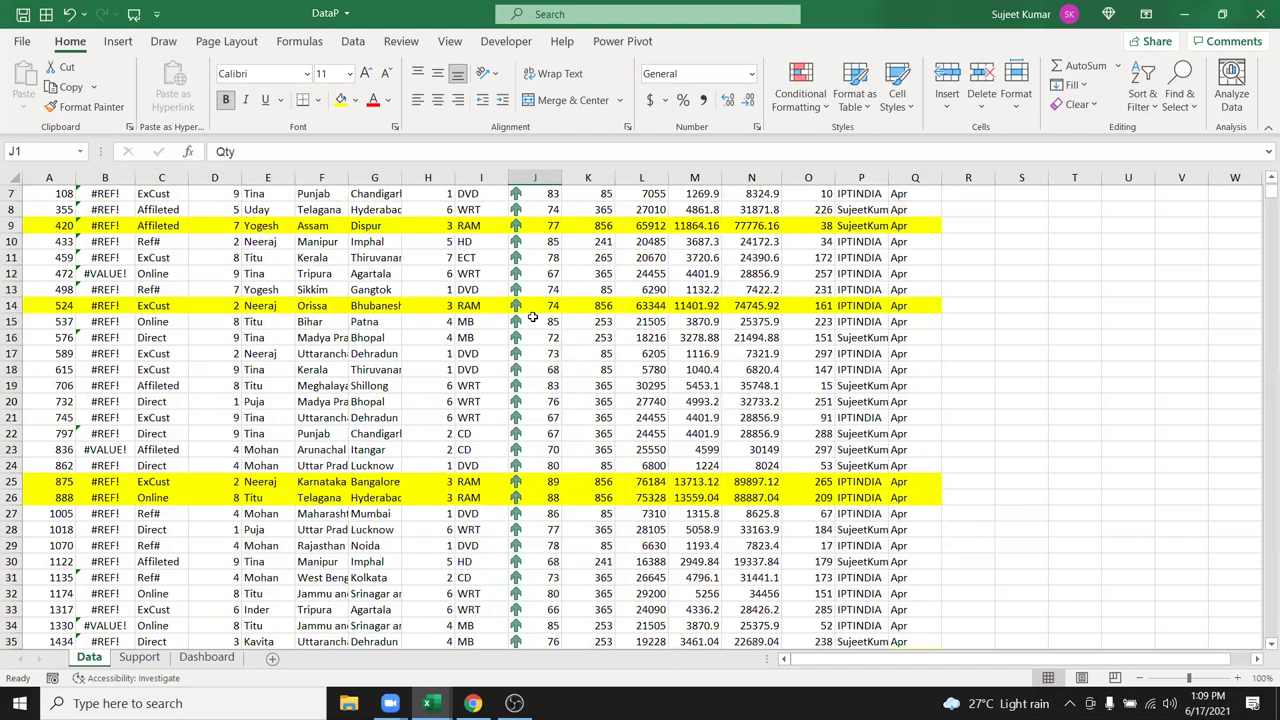
scroll(533, 317, up, 2)
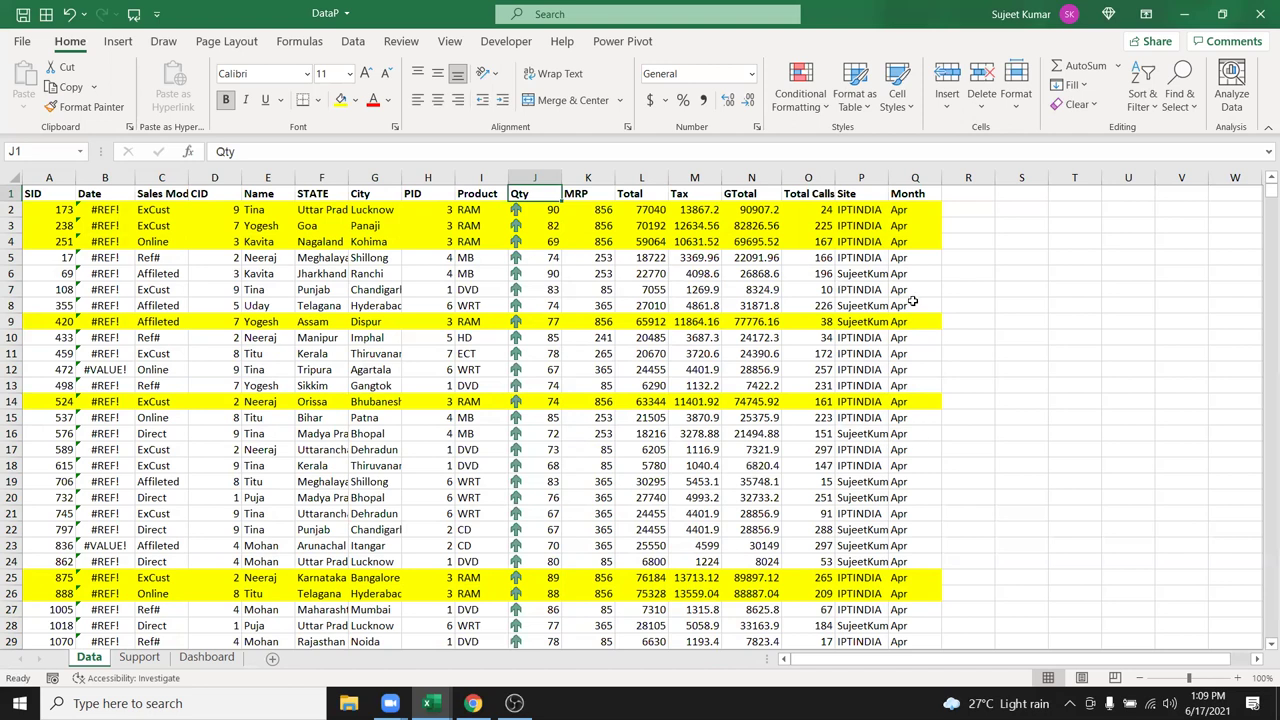
- Change the Month entries in Q8 and Q9 to lowercase 'apr'
click(901, 305)
text(apr)
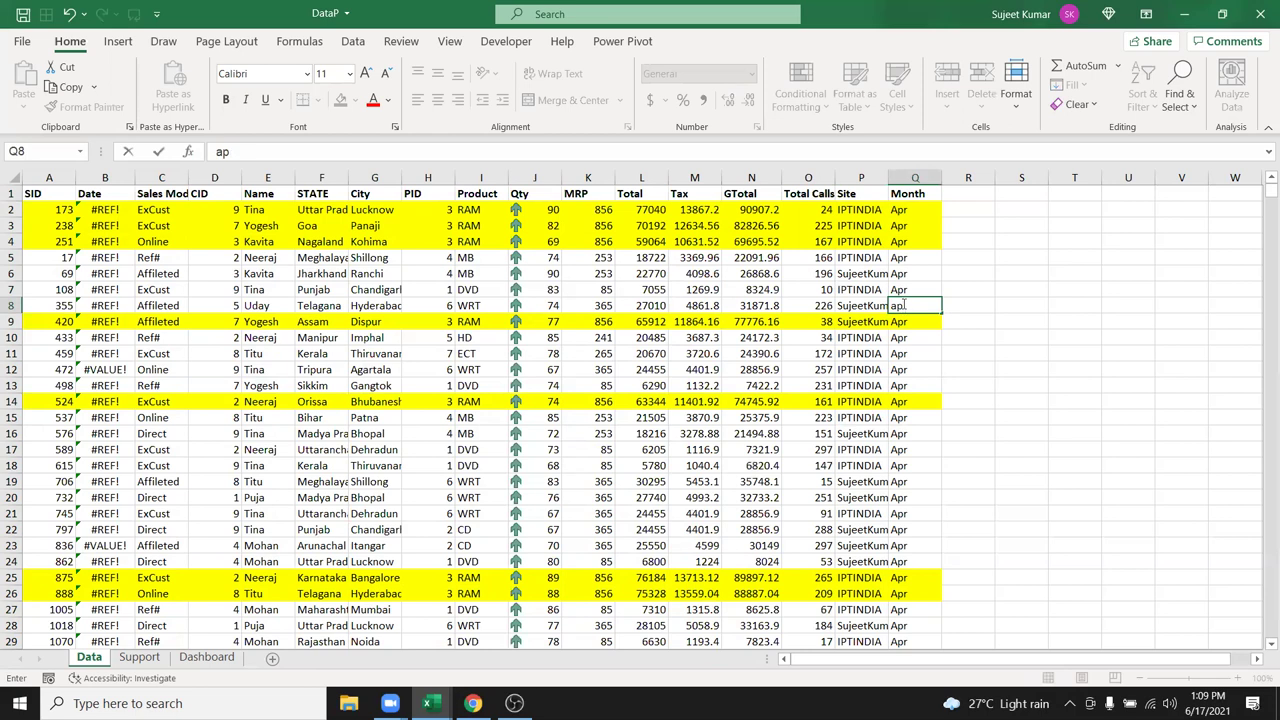
key(Return)
text(apr)
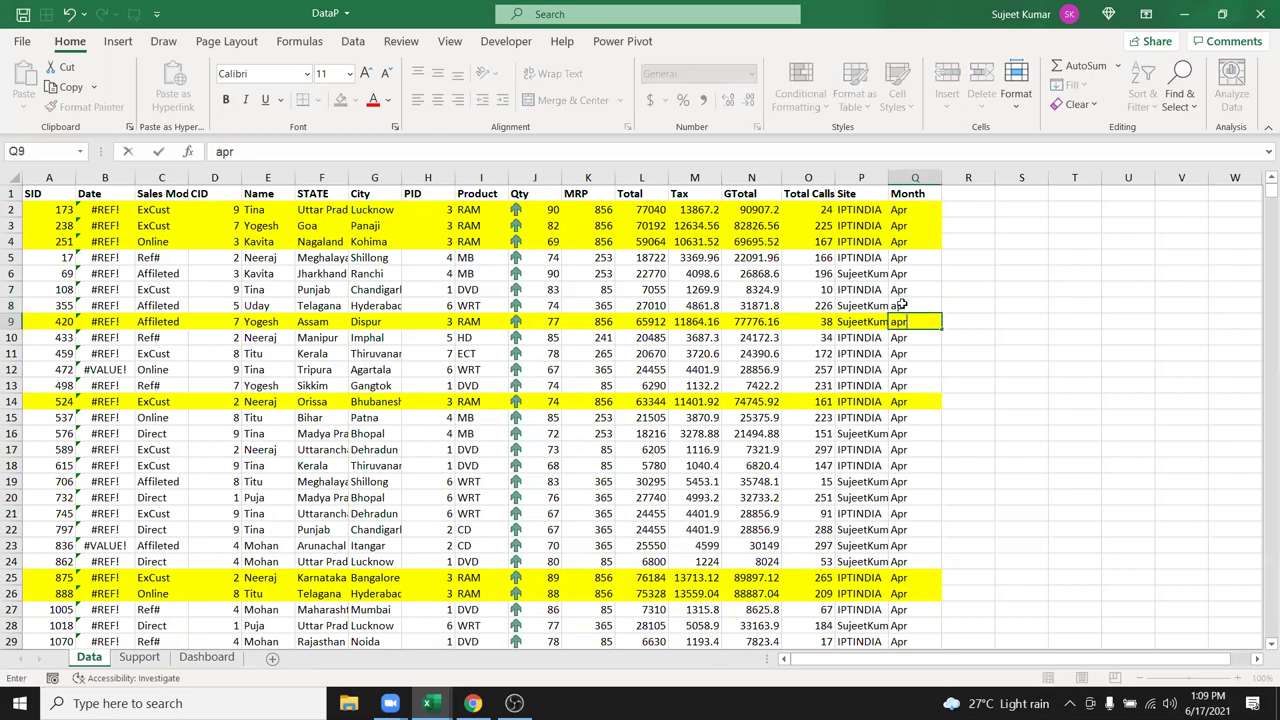
key(Return)
click(890, 371)
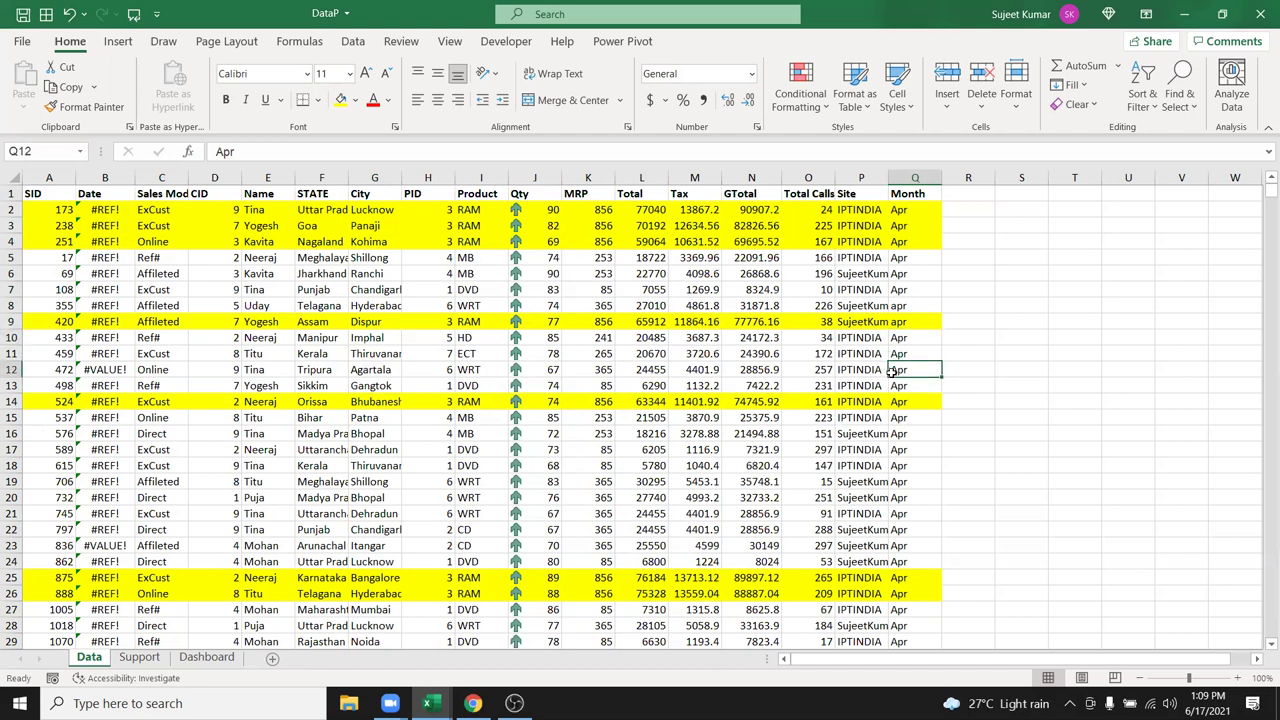
click(1150, 108)
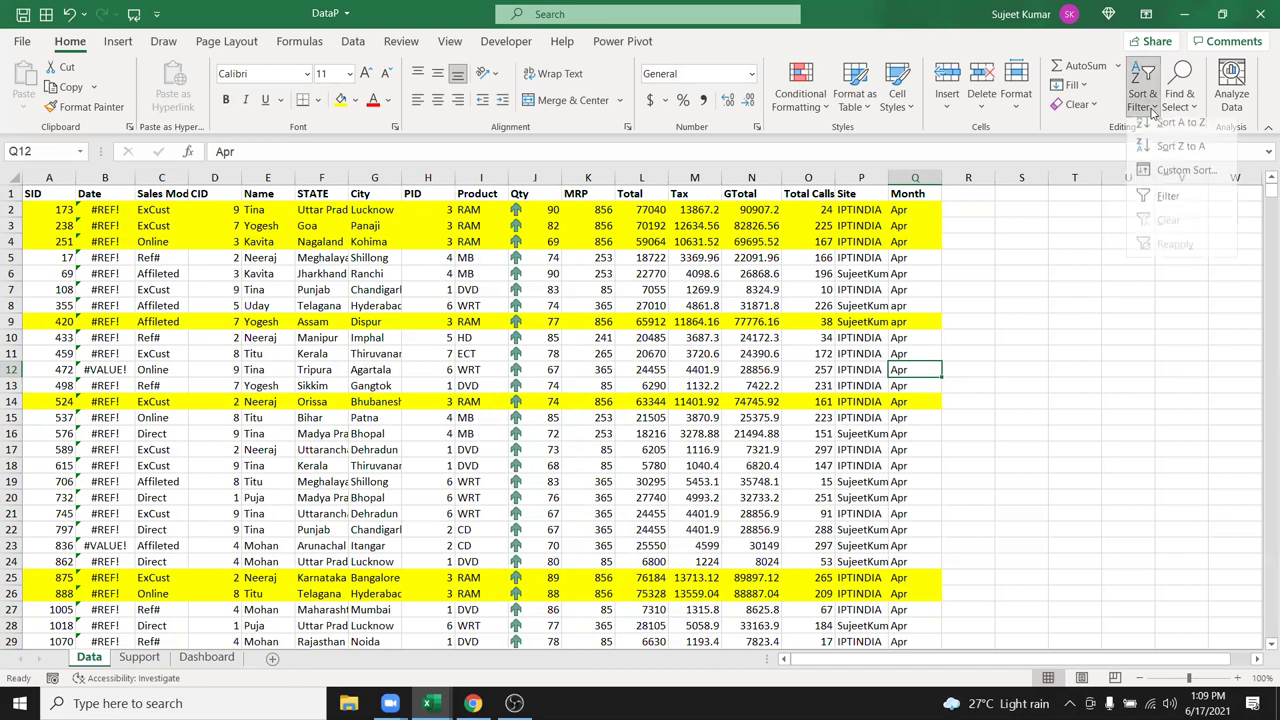
- Sort by Month cell values A to Z with the case-sensitive option enabled
click(1168, 192)
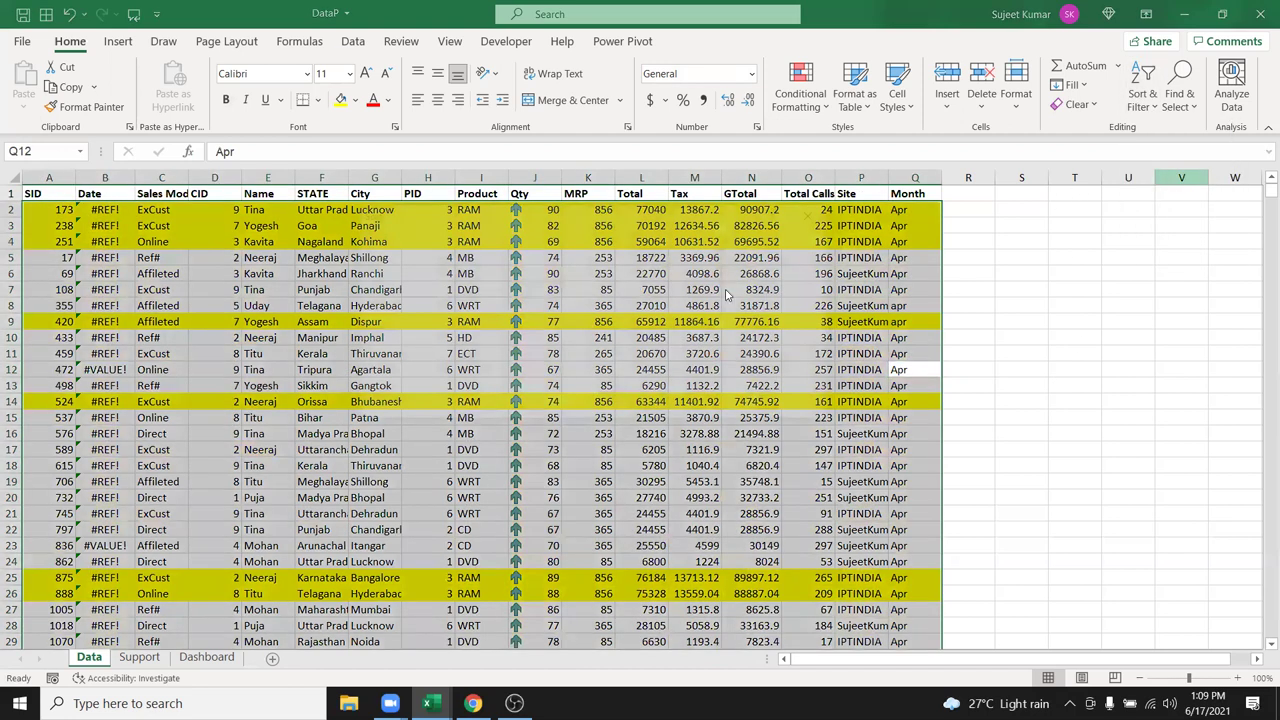
click(666, 244)
click(546, 272)
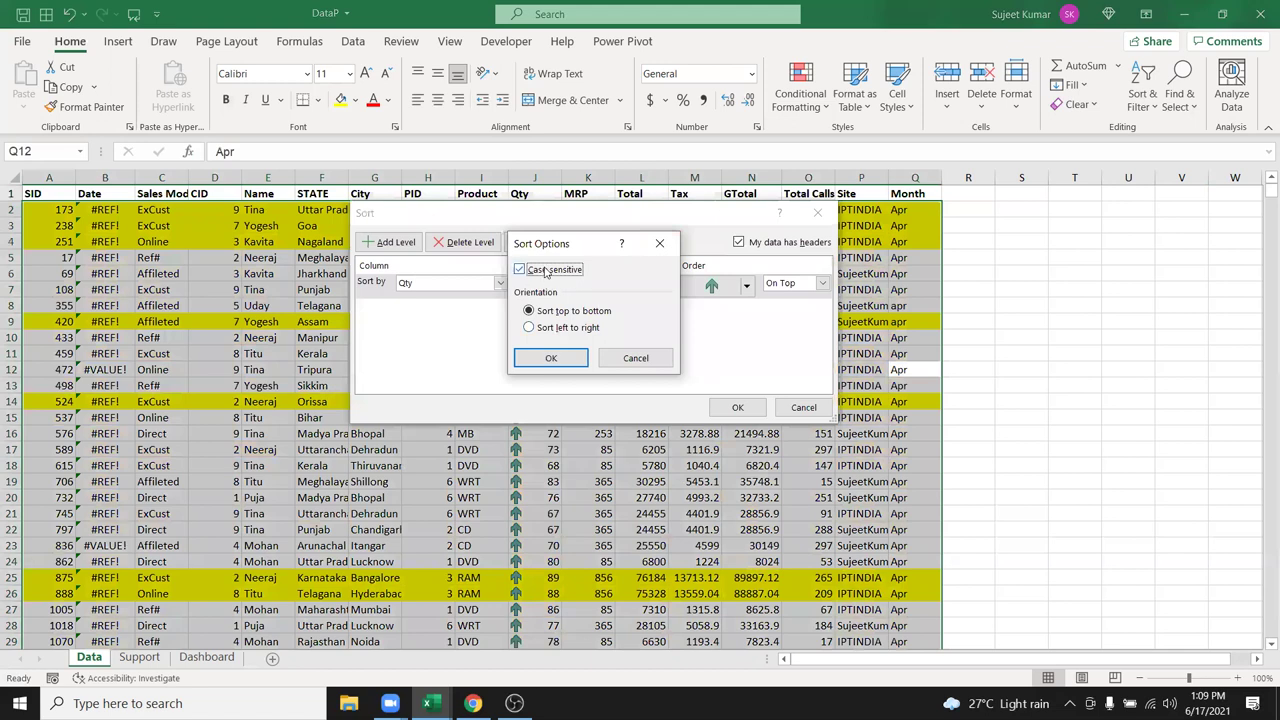
click(547, 358)
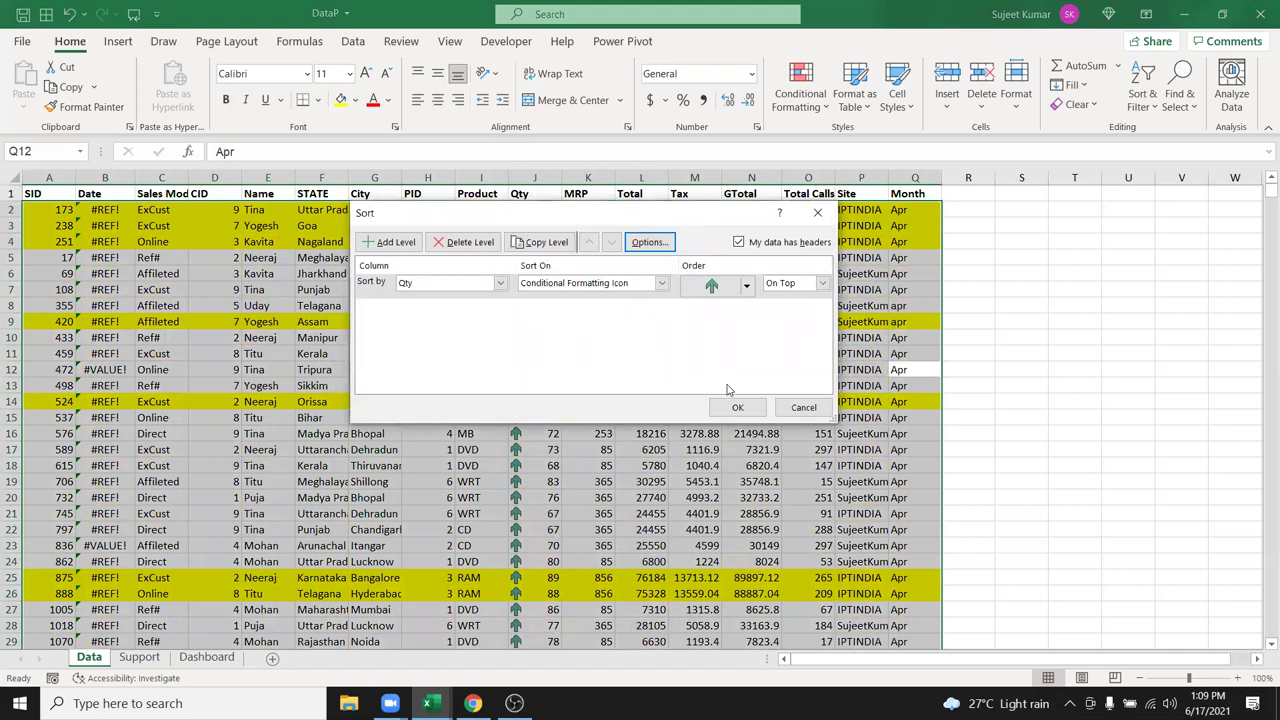
click(480, 284)
click(464, 422)
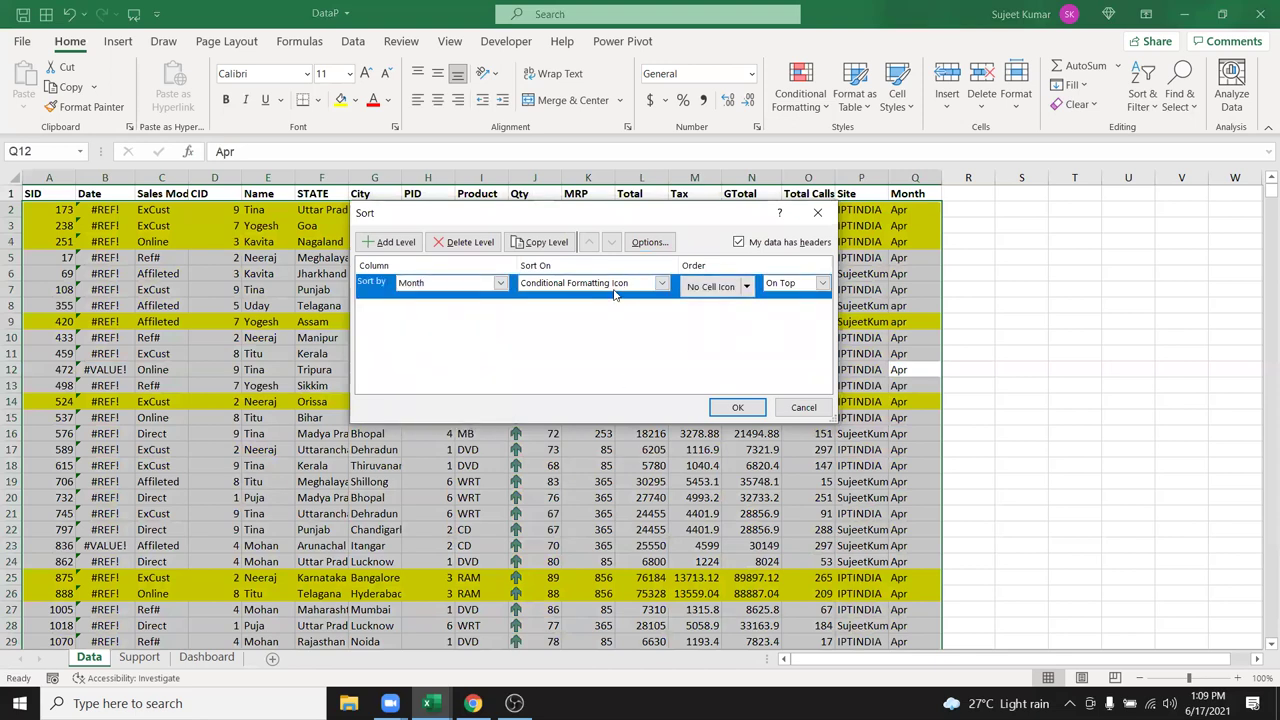
click(661, 283)
click(586, 300)
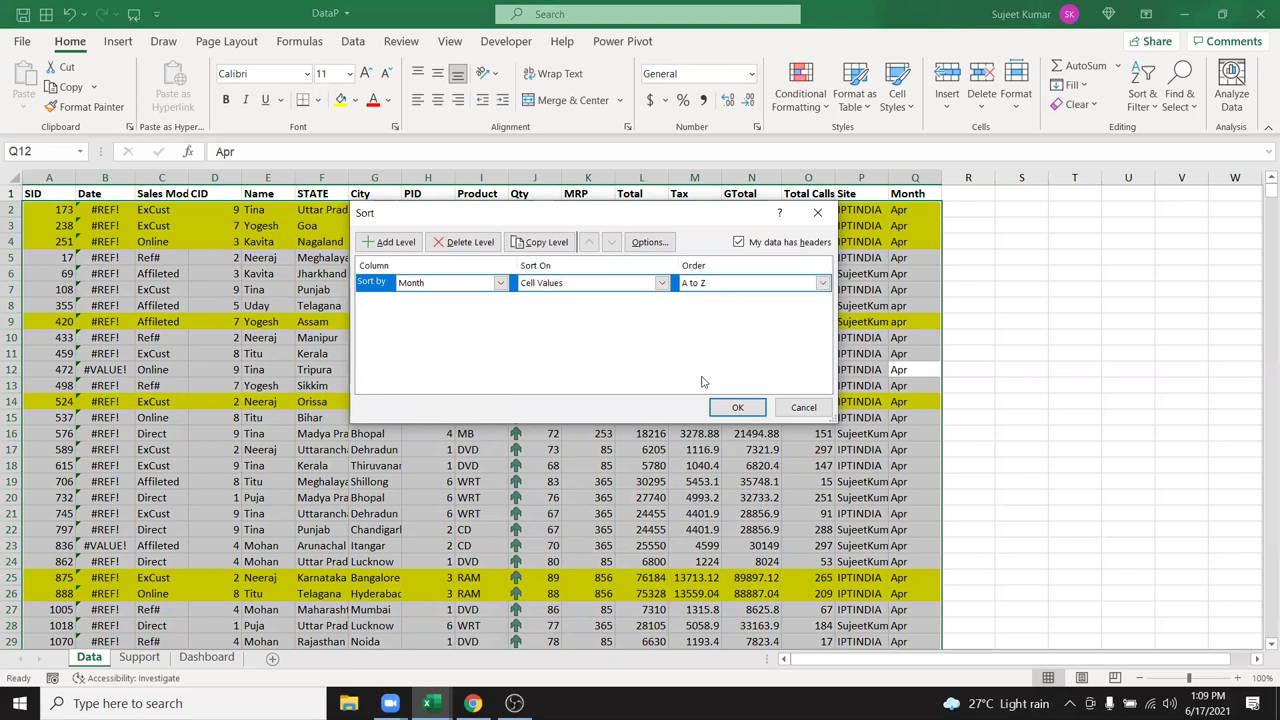
click(737, 407)
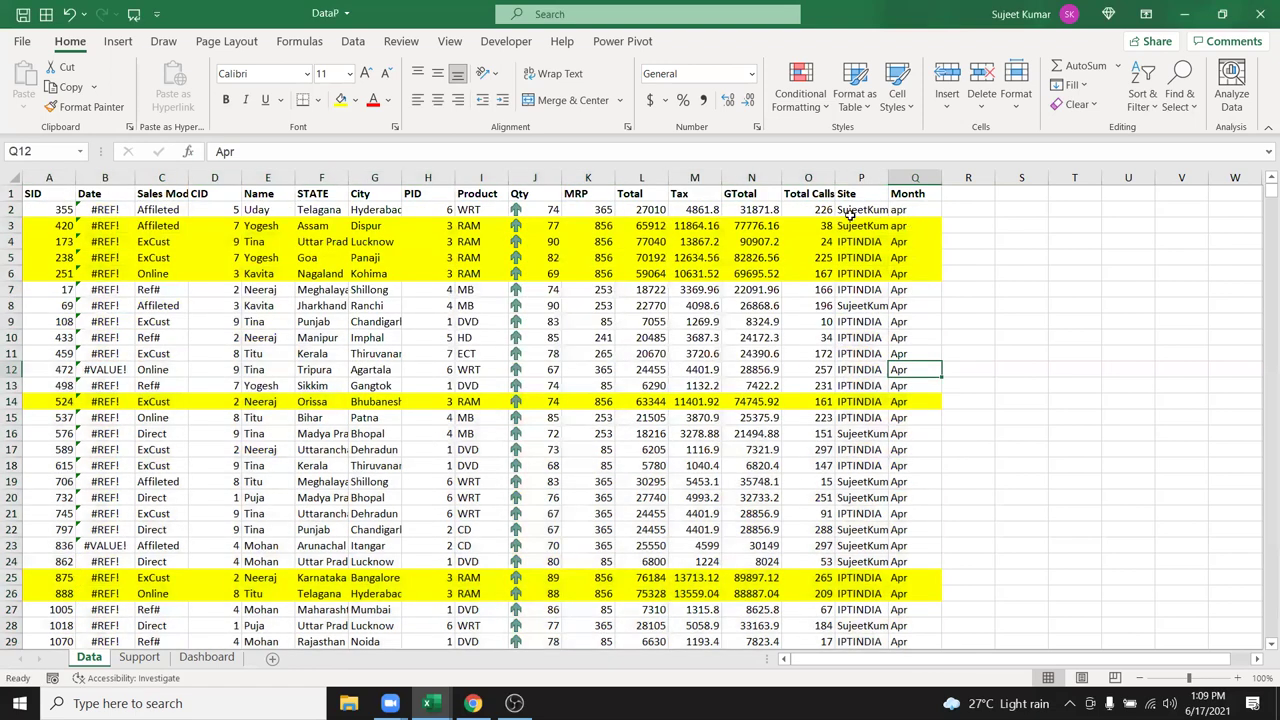
- Check the sorted Month entries, then reopen Custom Sort and cancel it
drag(848, 213, 905, 213)
drag(912, 273, 916, 577)
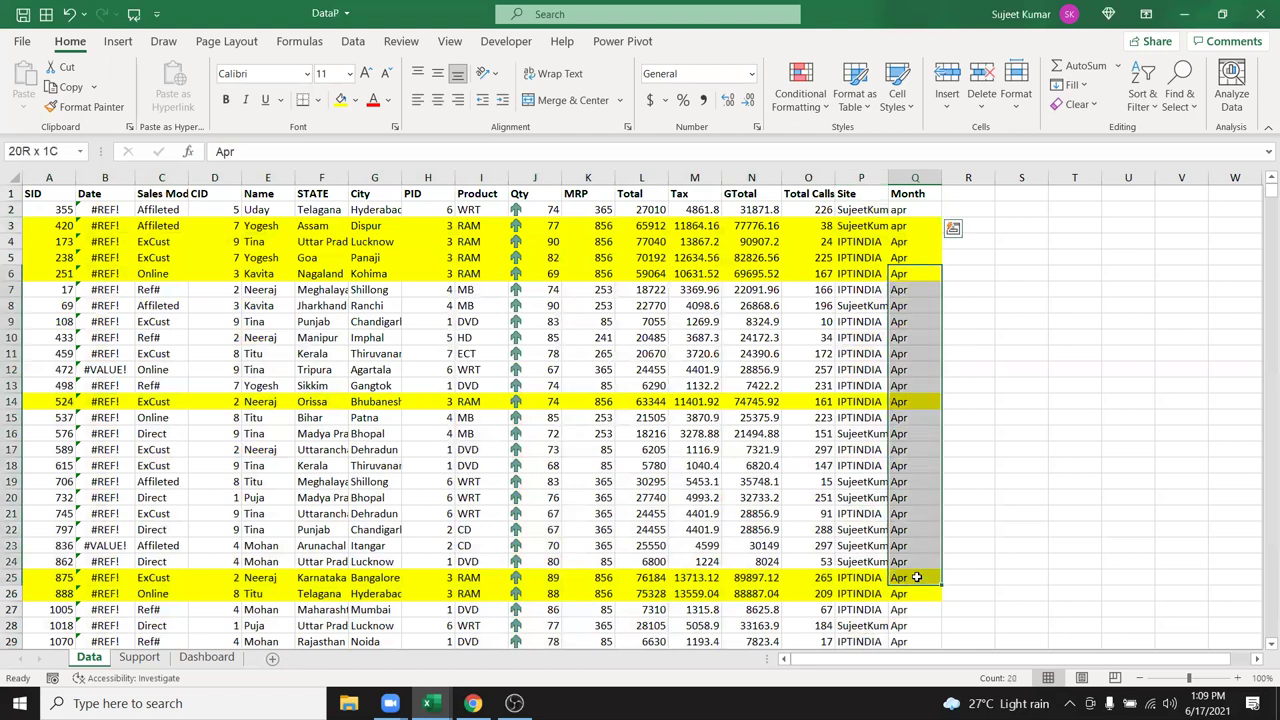
click(905, 230)
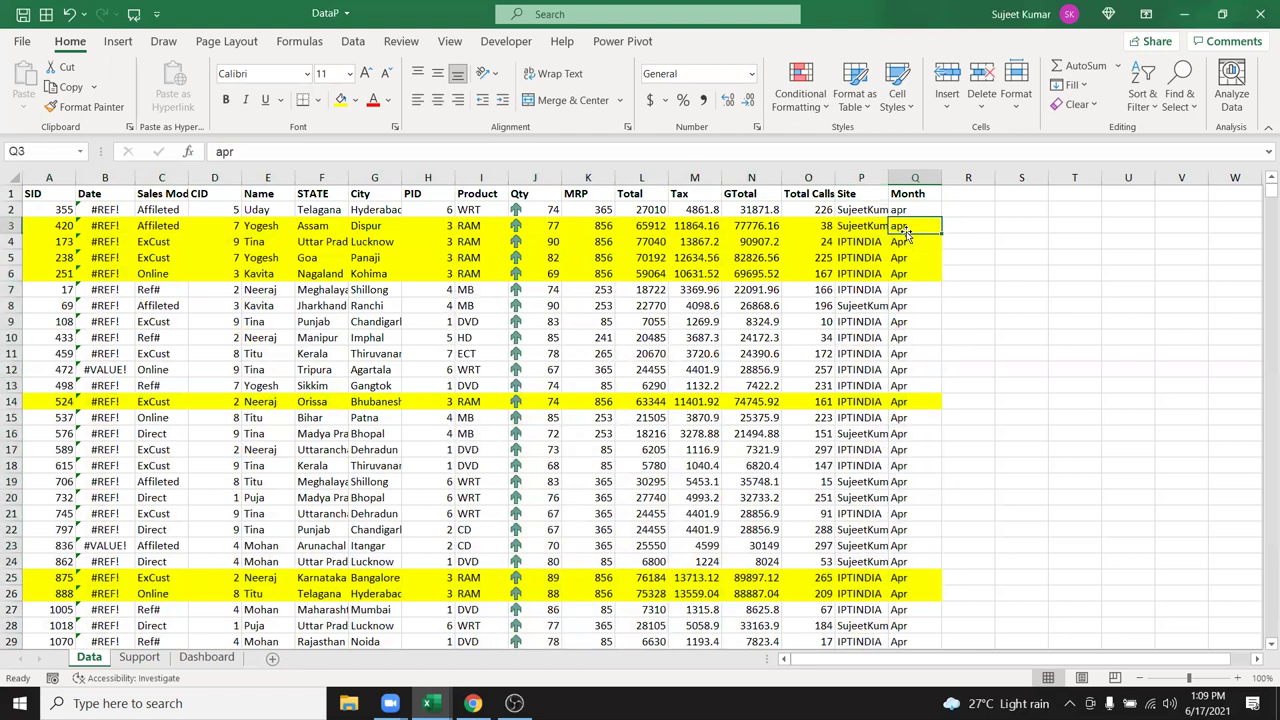
click(1140, 100)
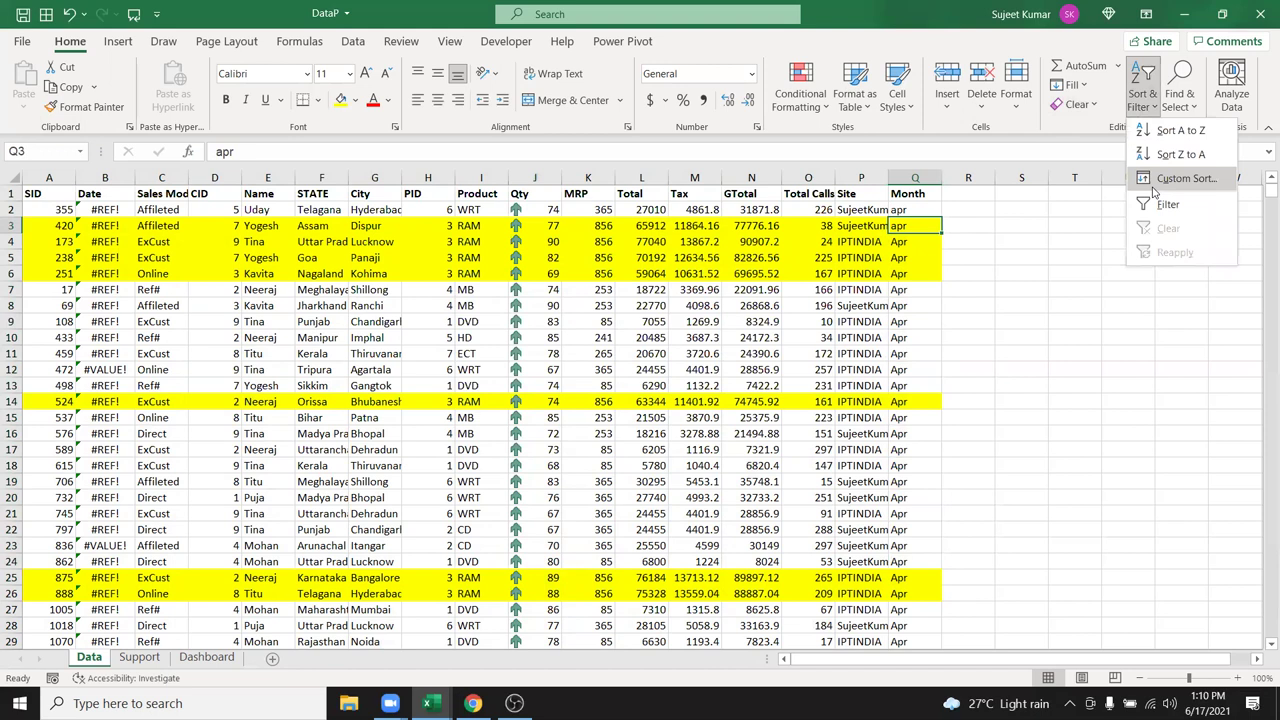
click(1155, 188)
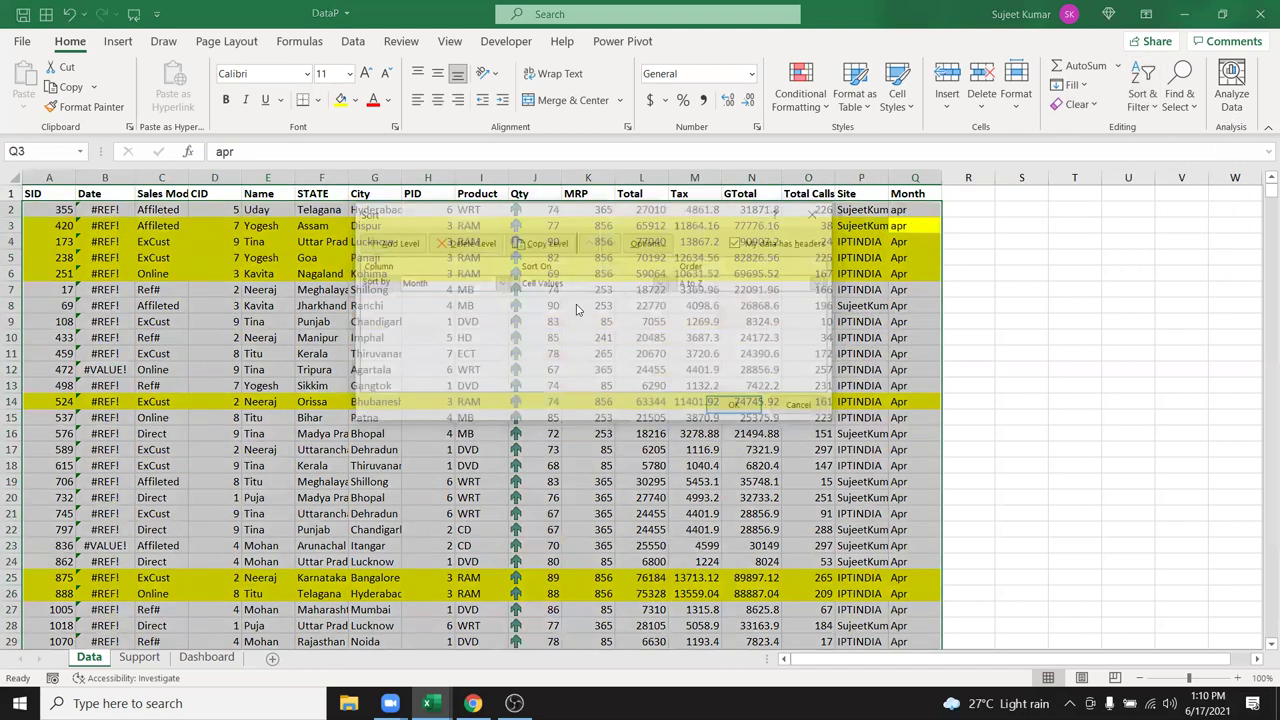
click(805, 408)
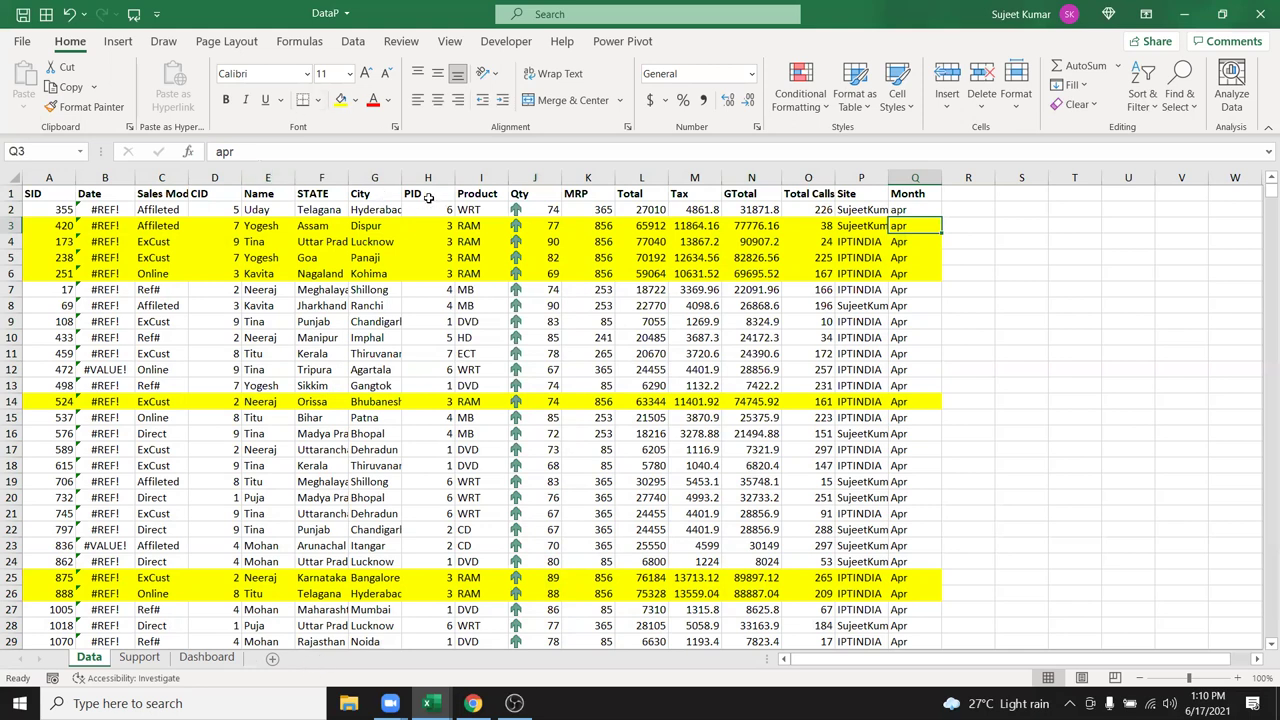
- Copy Product and Qty (I1:J16) and paste them transposed into A1 of a new sheet
drag(465, 194, 530, 429)
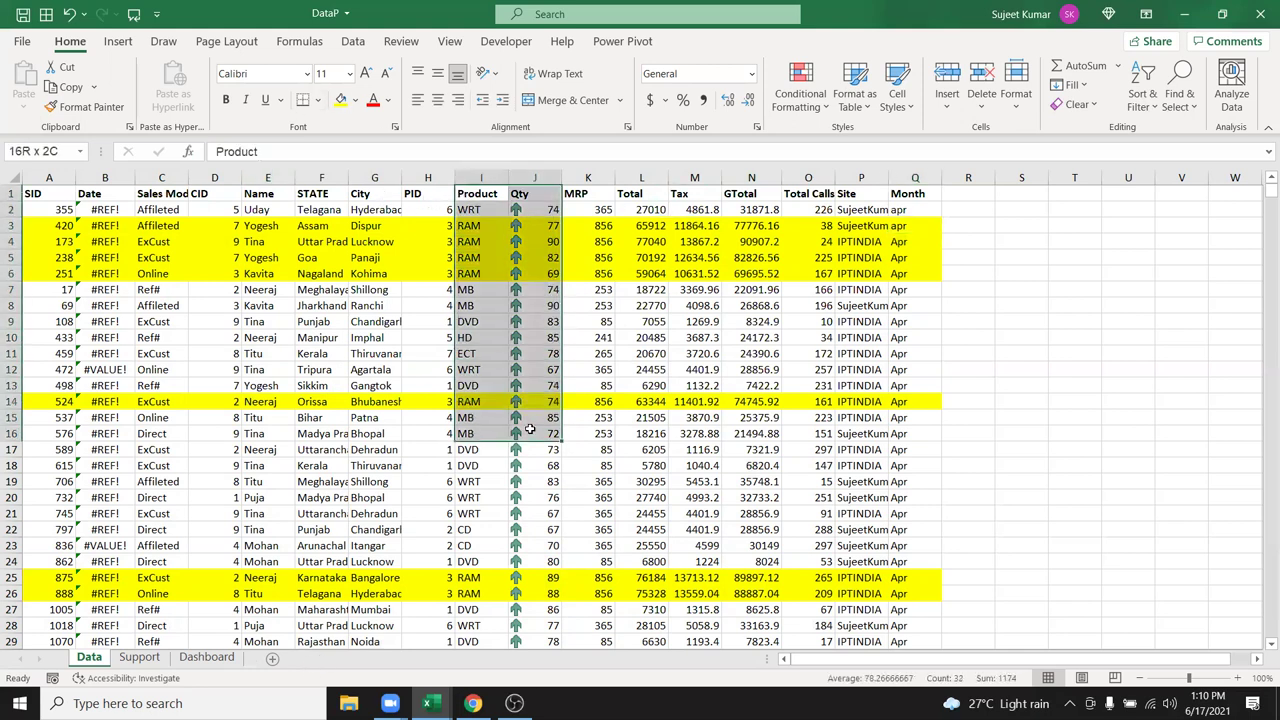
key(ctrl+c)
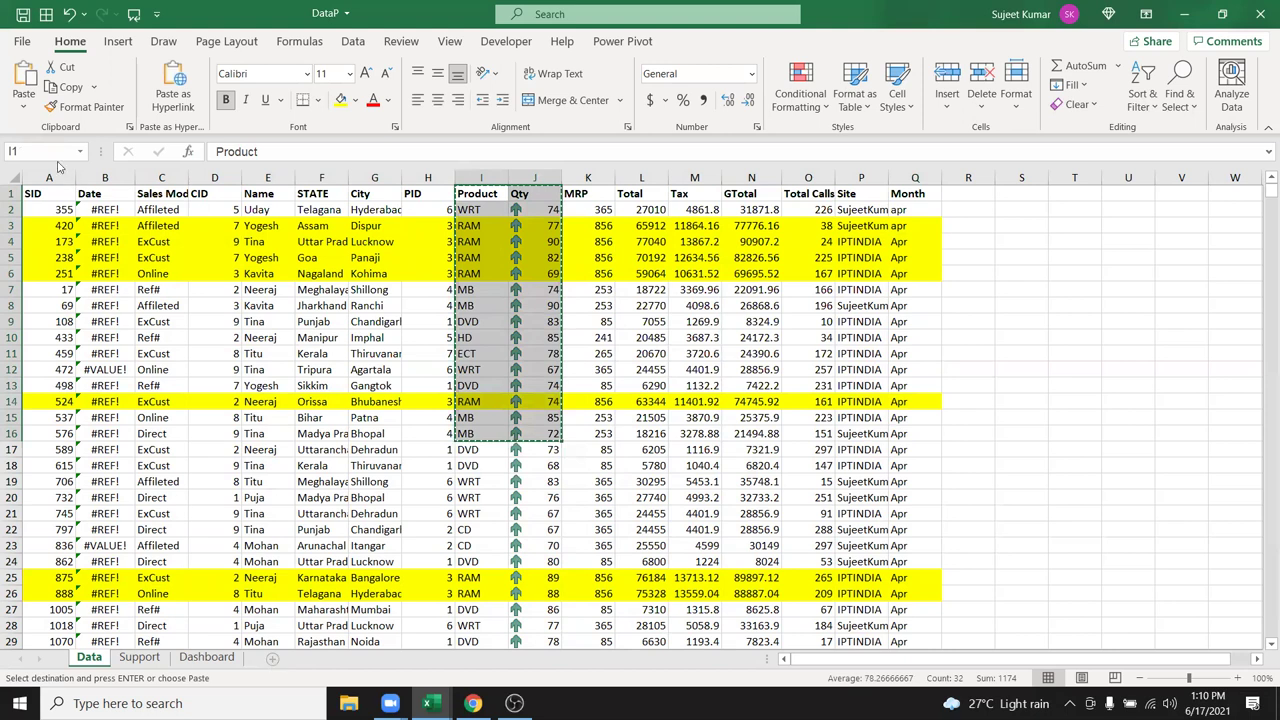
key(shift+F11)
right_click(30, 192)
key(Escape)
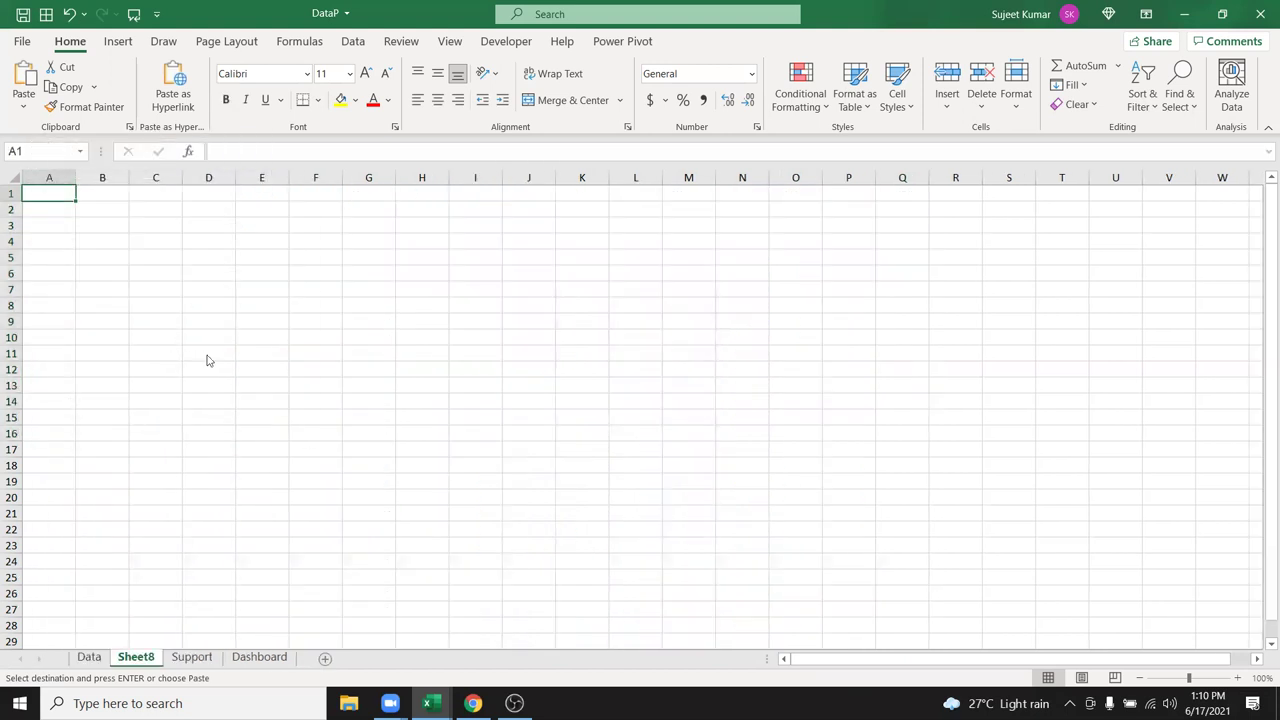
key(ctrl+alt+v)
click(212, 406)
click(205, 434)
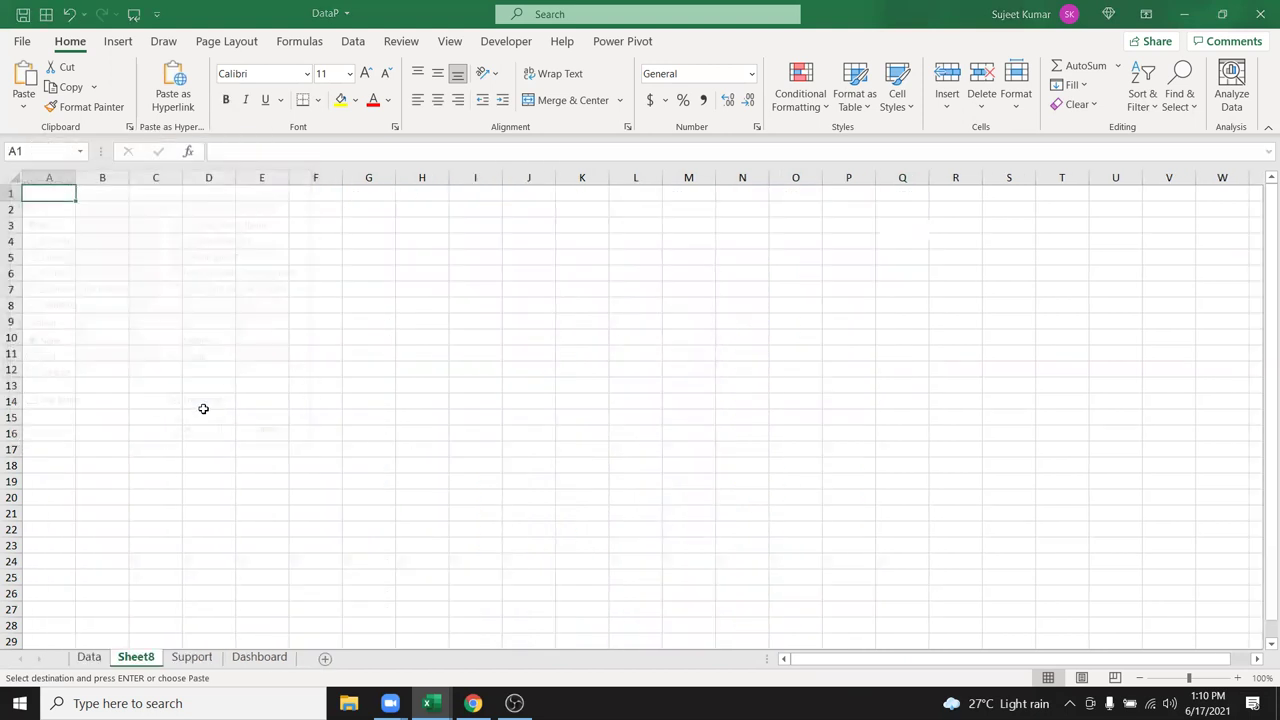
- Select the transposed data range B1:P2
click(198, 240)
click(103, 211)
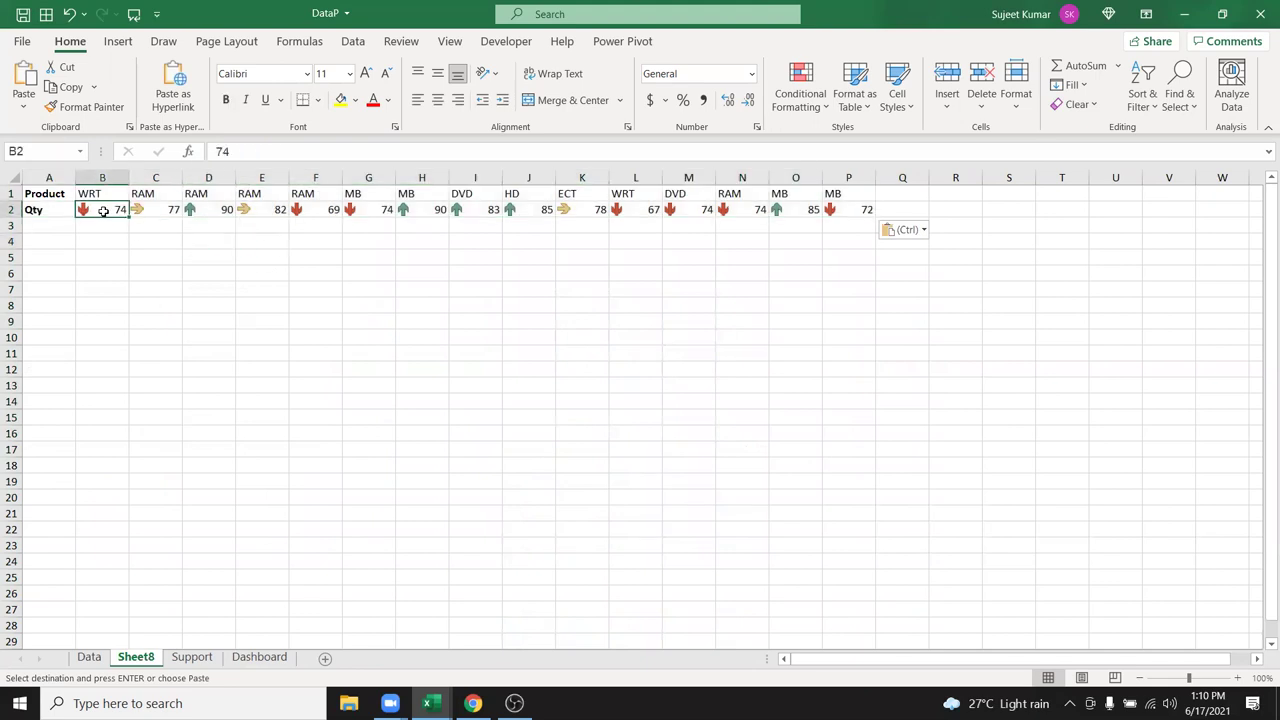
drag(103, 211, 851, 216)
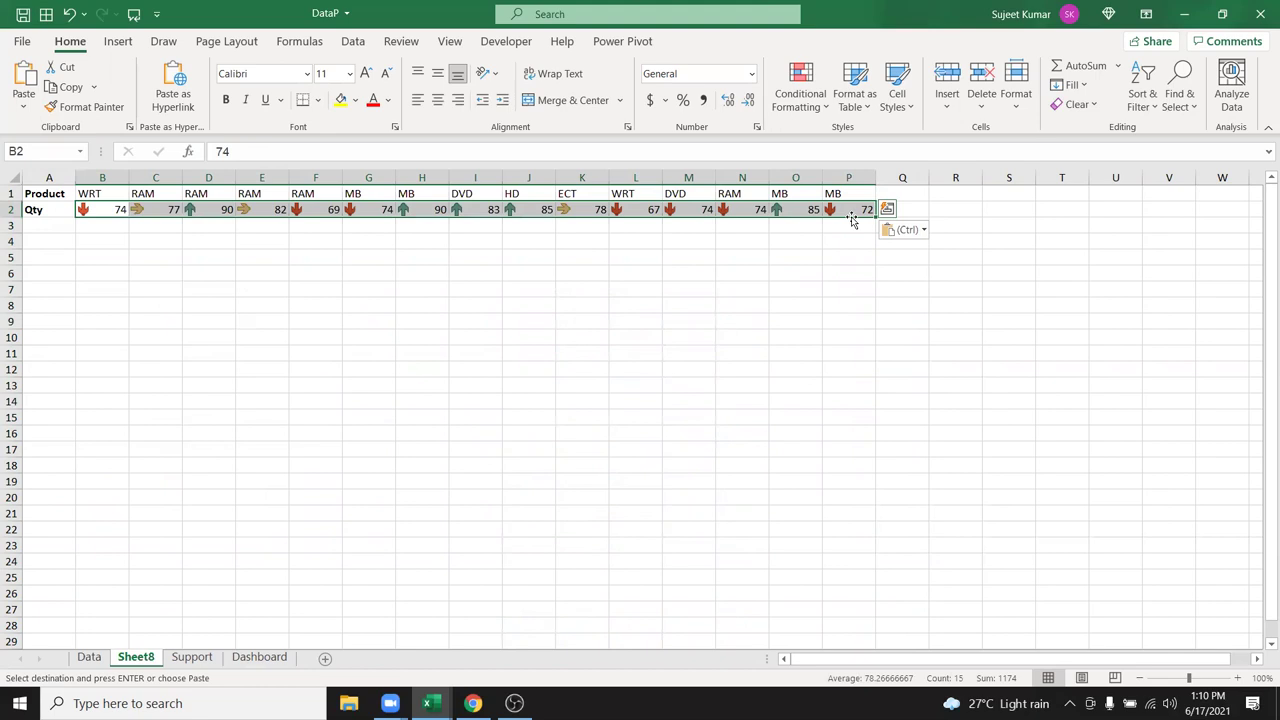
key(Up)
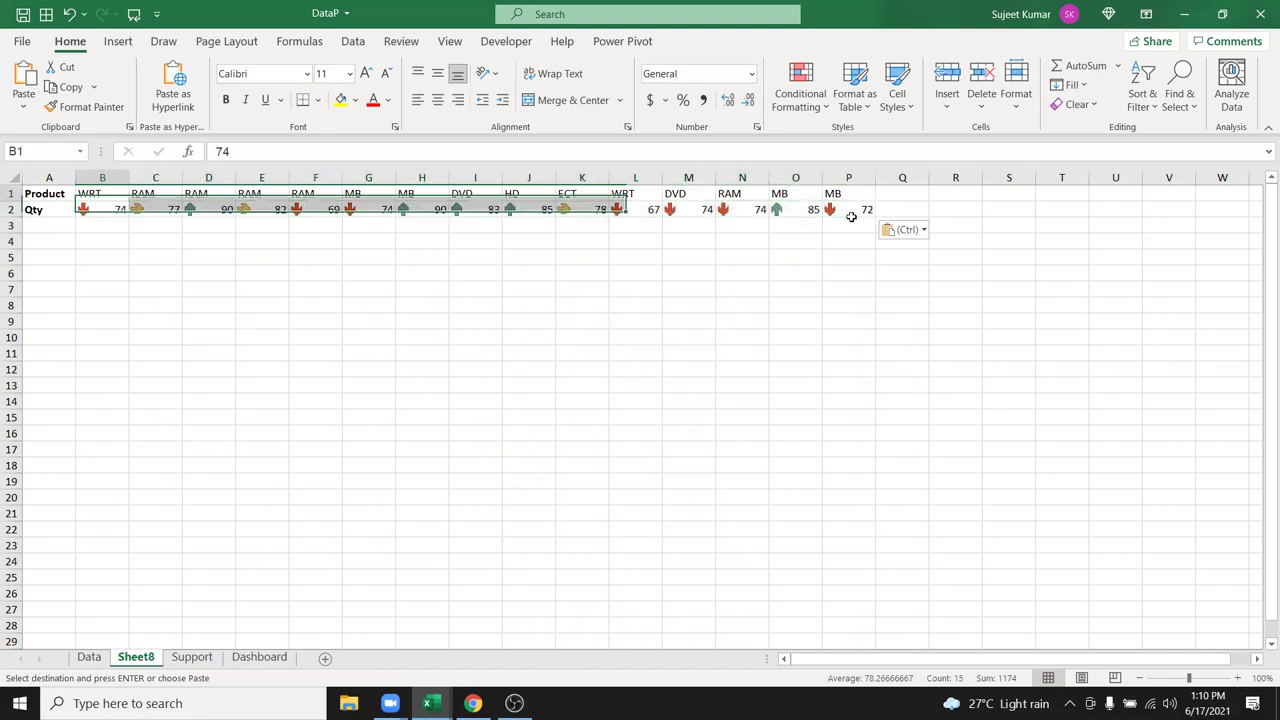
key(ctrl+shift+Right)
key(shift+Down)
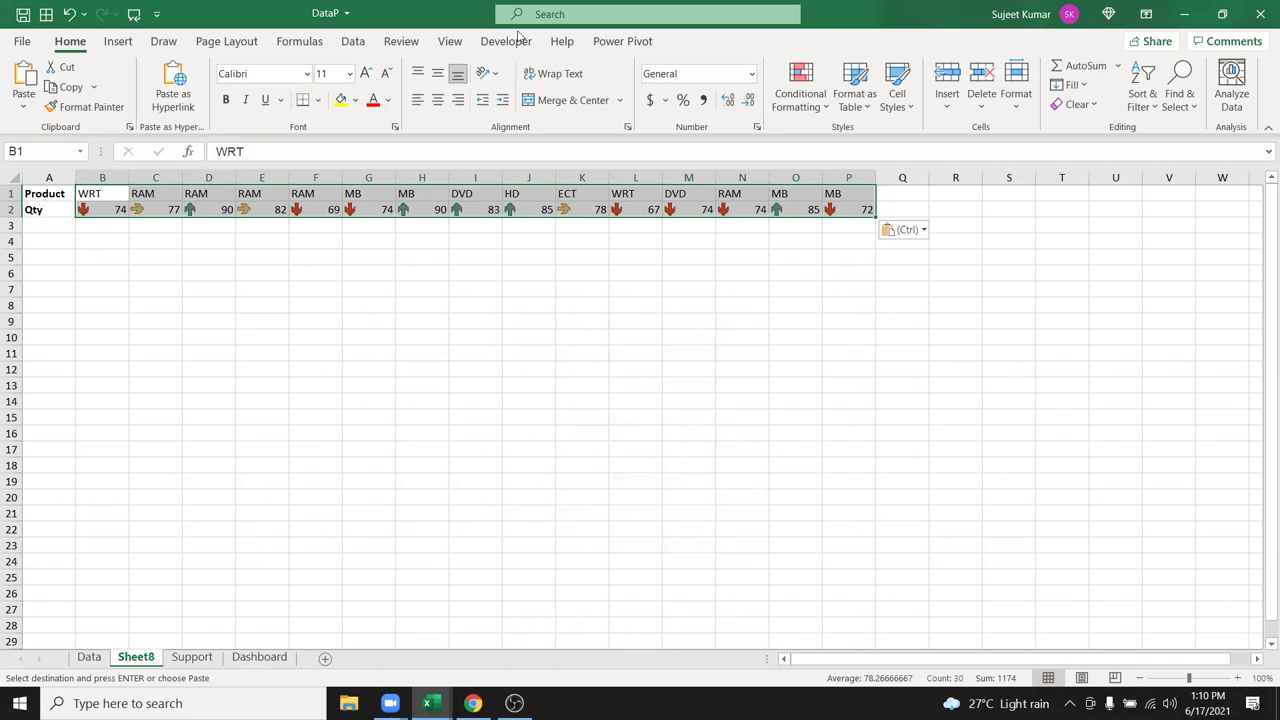
- Sort the transposed data left to right by Row 2, smallest to largest
click(1142, 95)
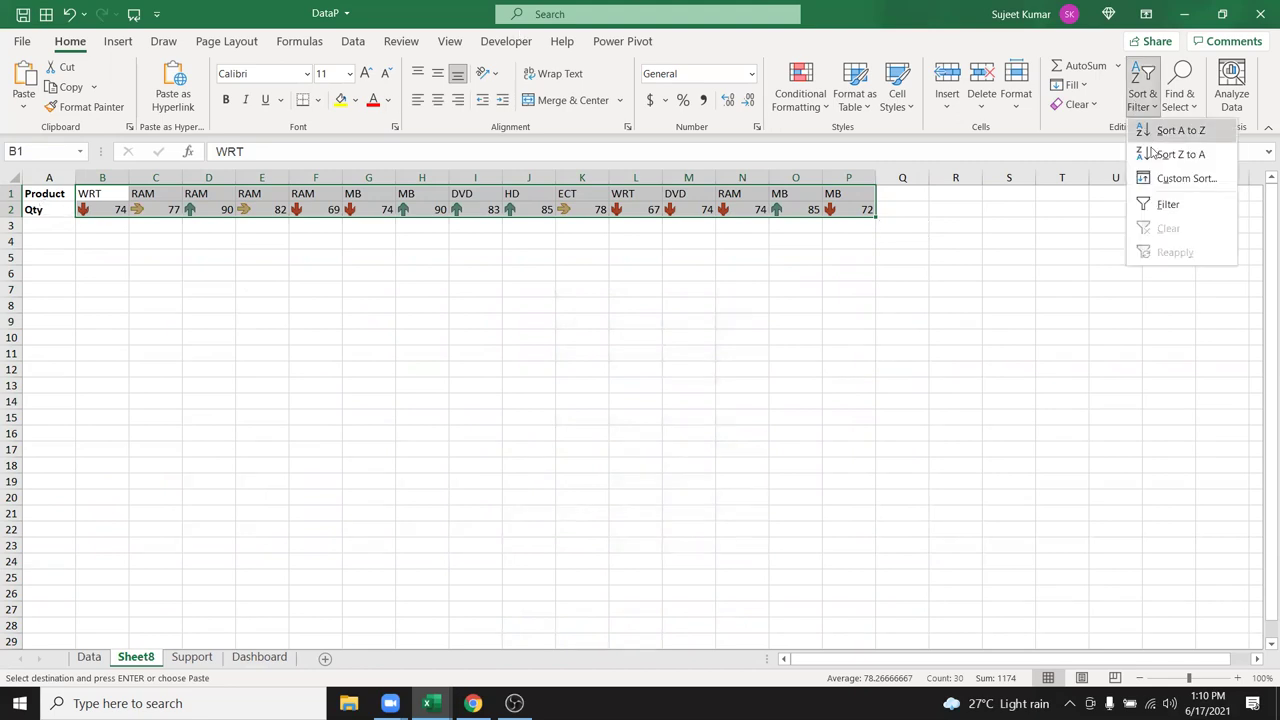
click(1160, 180)
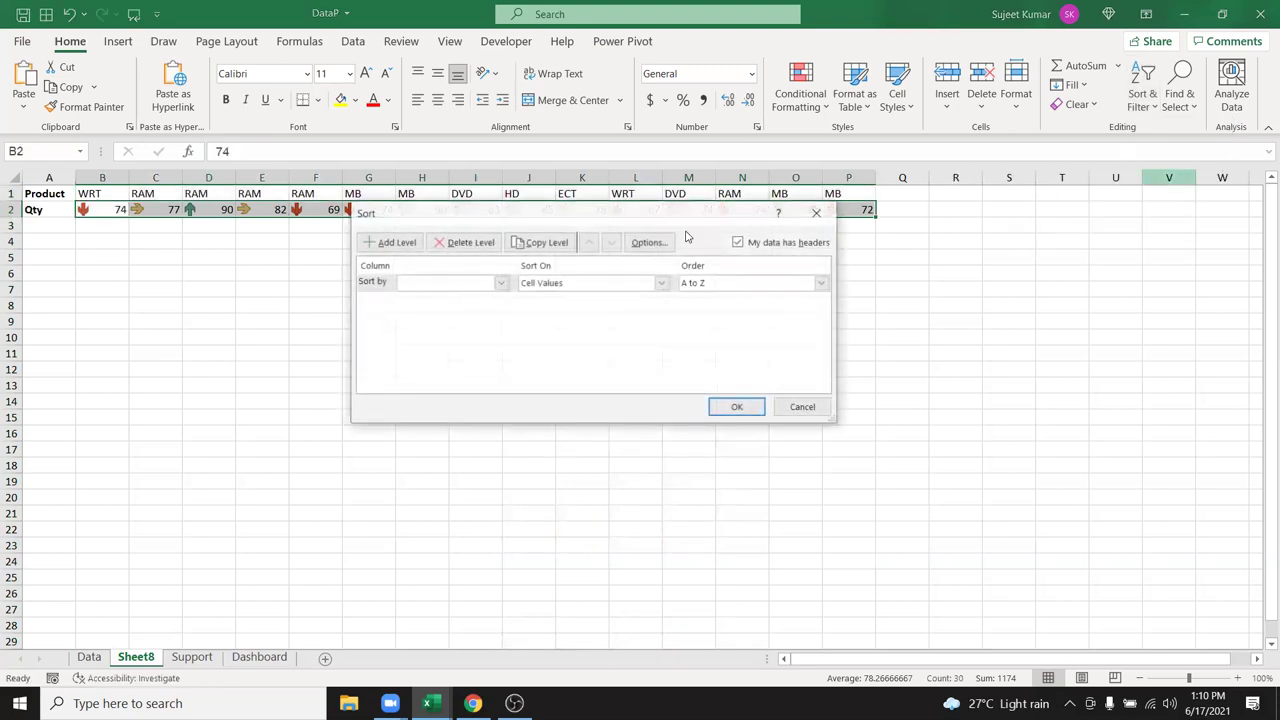
click(666, 246)
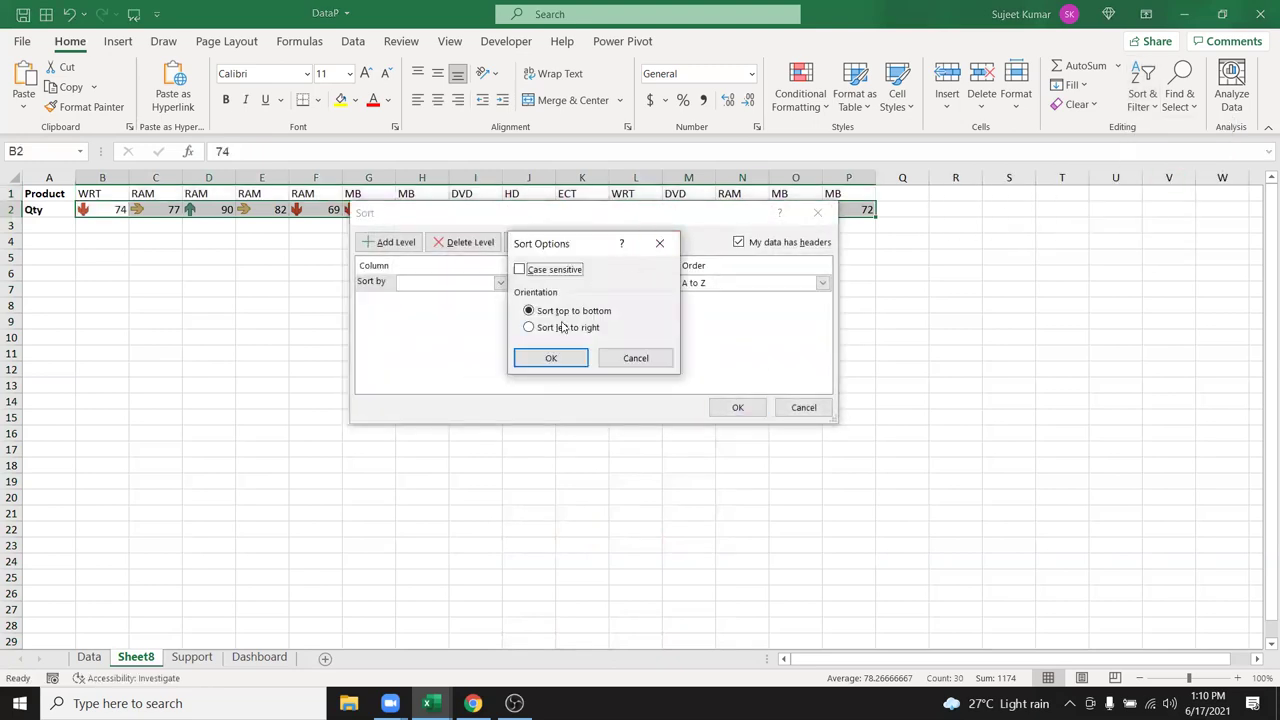
click(560, 328)
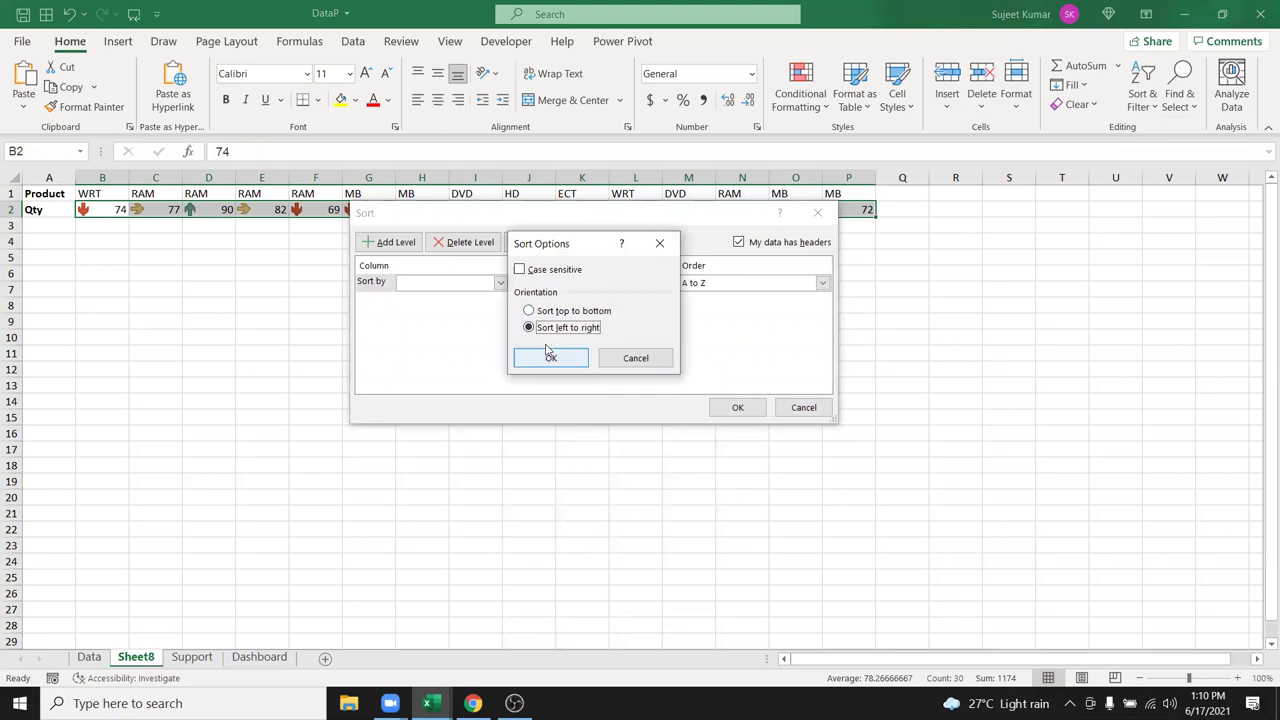
click(553, 357)
click(483, 284)
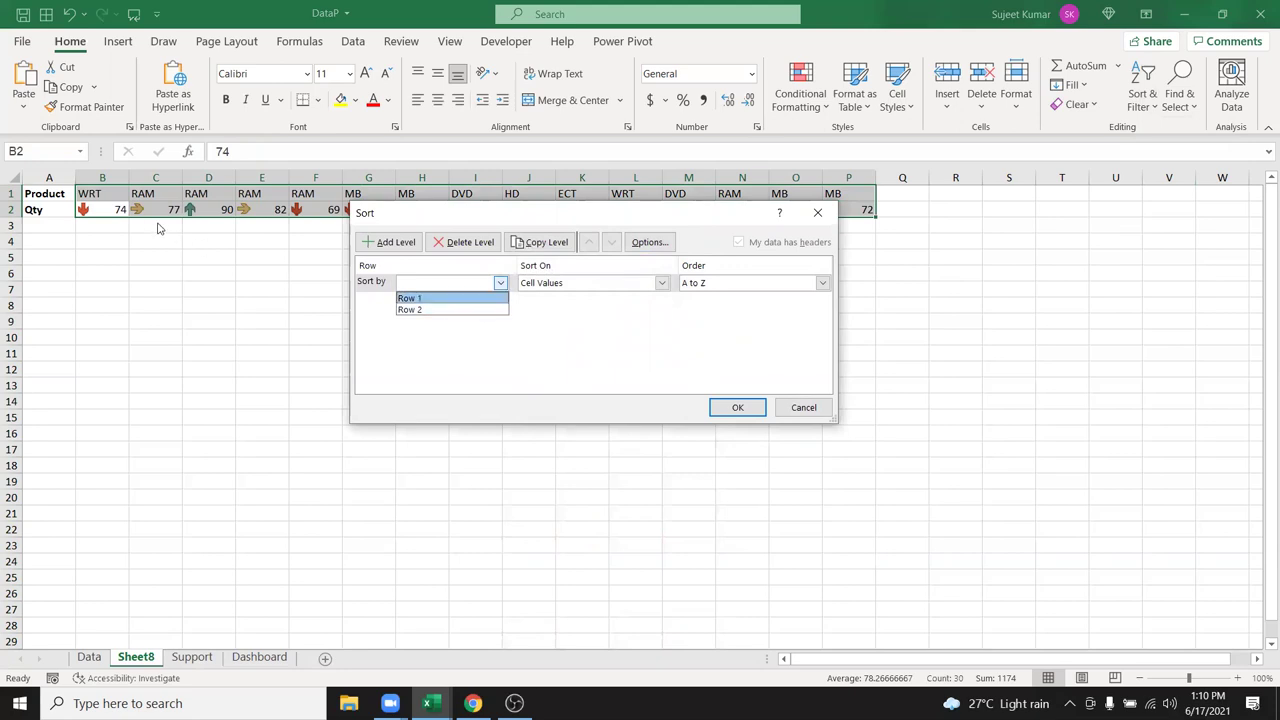
click(432, 310)
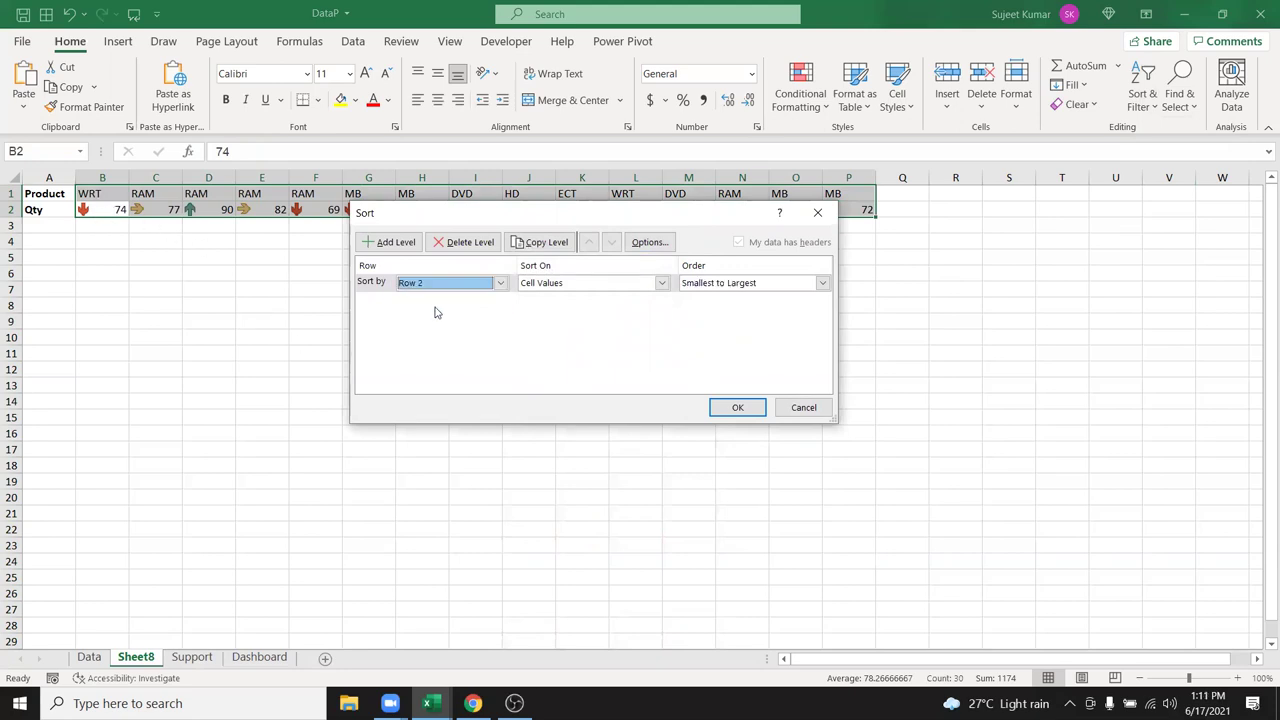
click(738, 408)
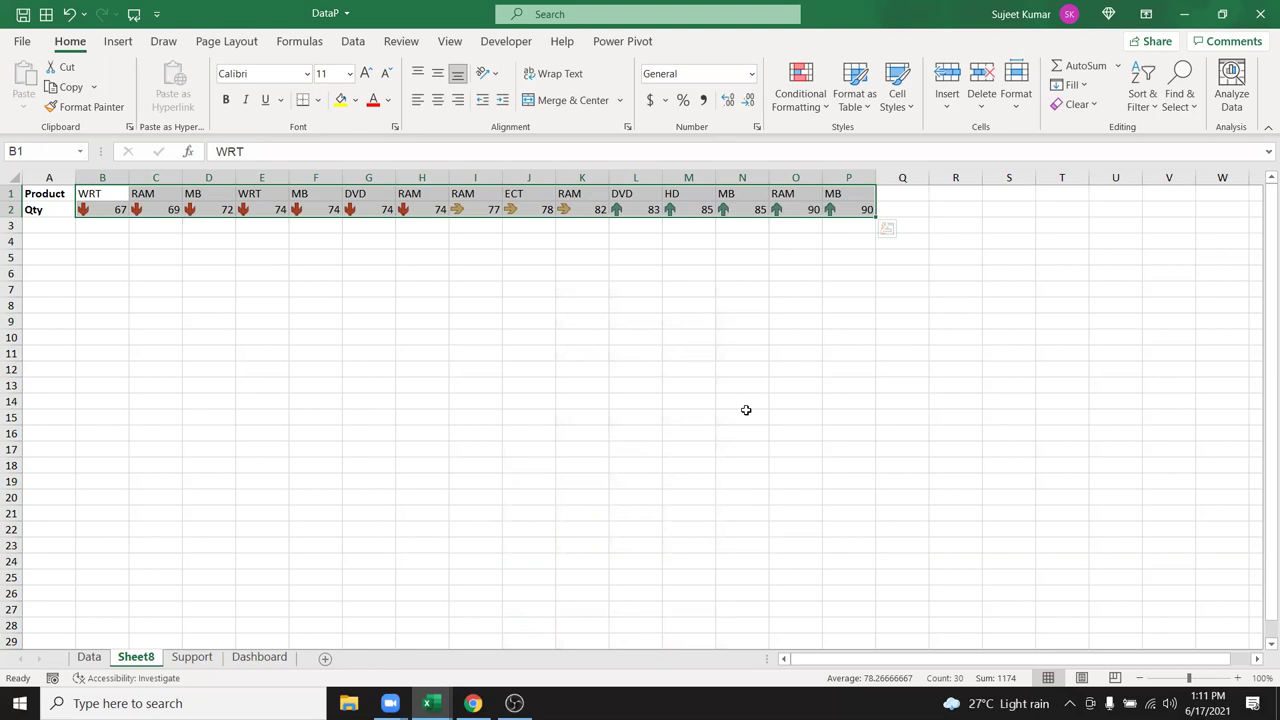
key(F5)
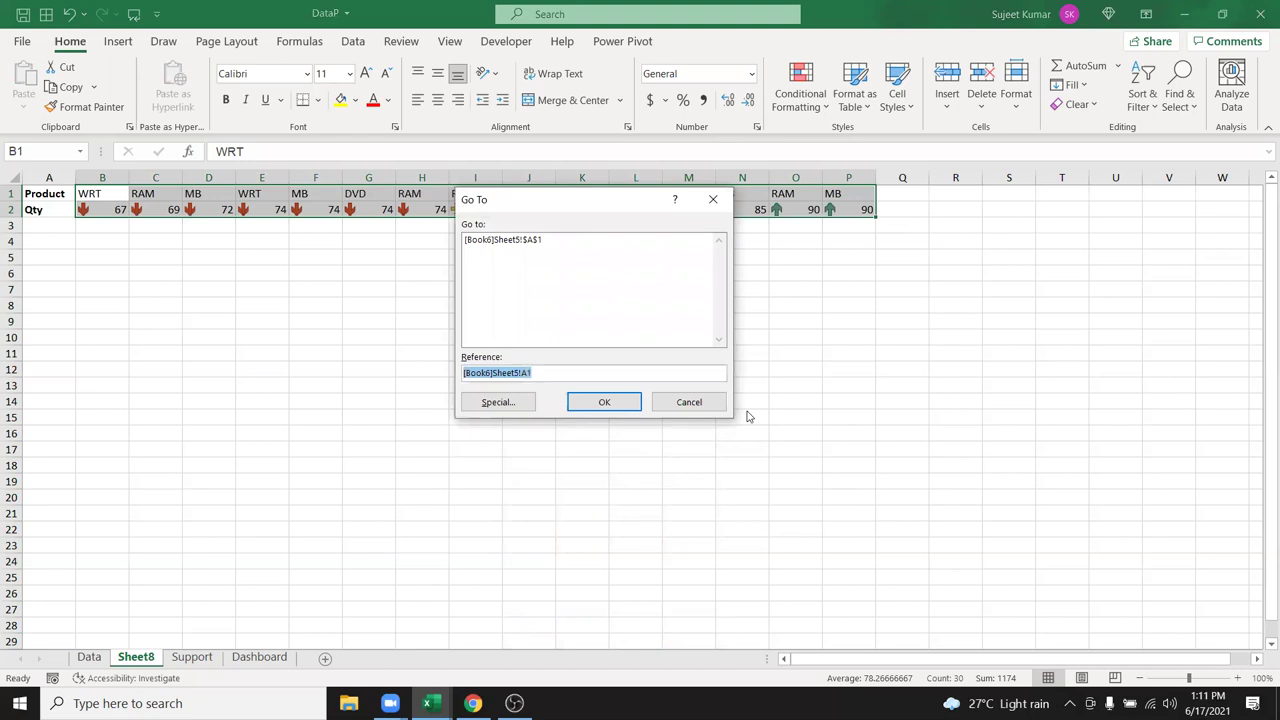
key(Escape)
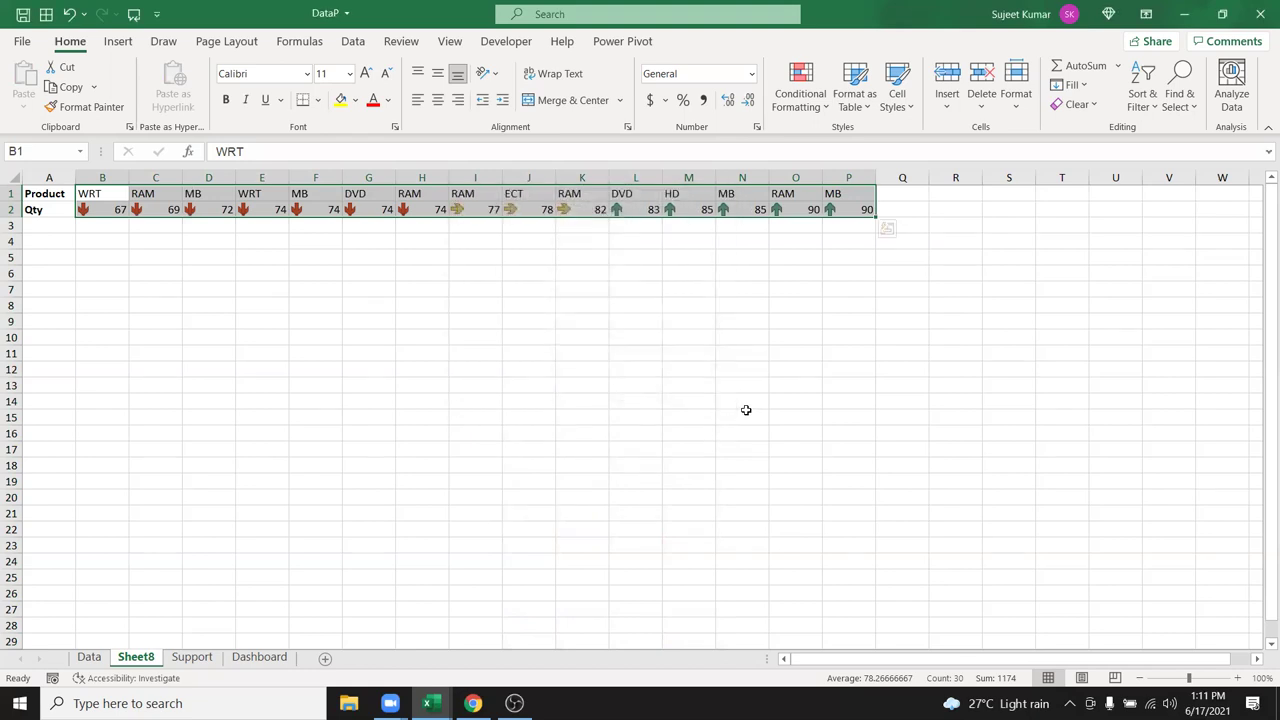